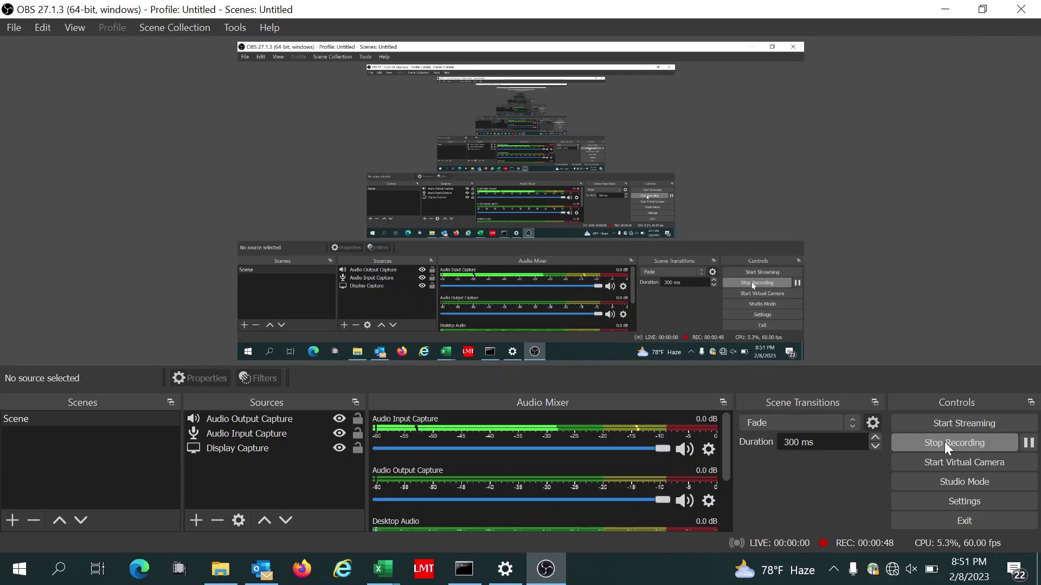
Step: Switch to the JZ_Master_Data'22_Updated-1 workbook in Excel and clear the unfinished VLOOKUP formula from cell E2
{"action": "left_click", "coordinate": [944, 441]}
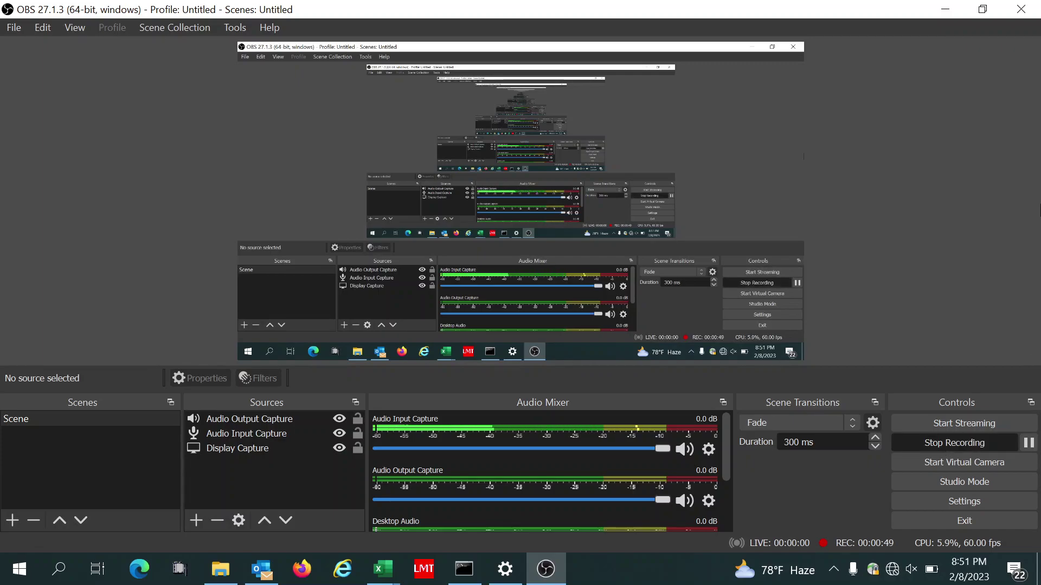
{"action": "left_click", "coordinate": [945, 11]}
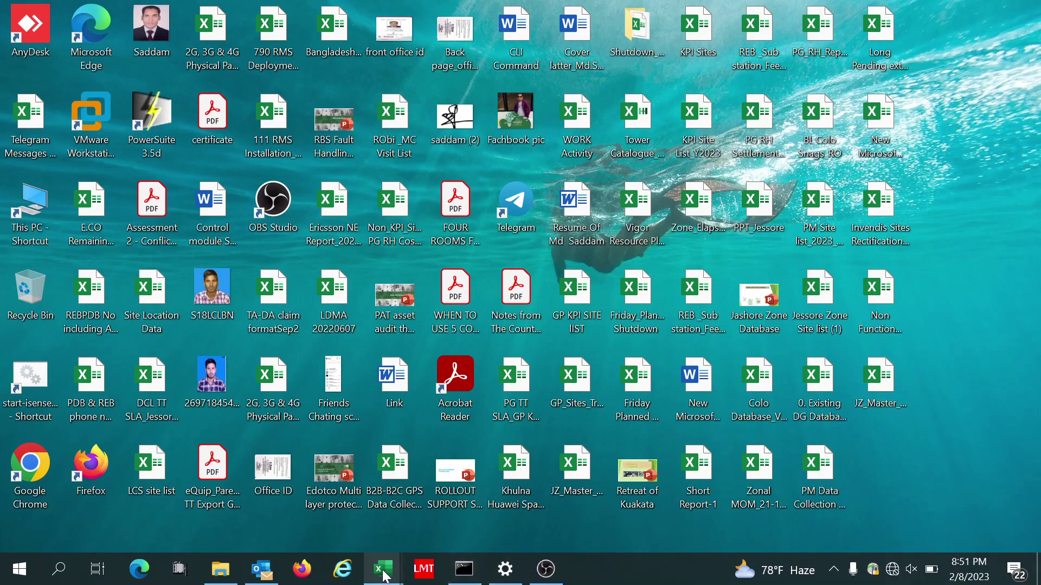
{"action": "mouse_move", "coordinate": [384, 576]}
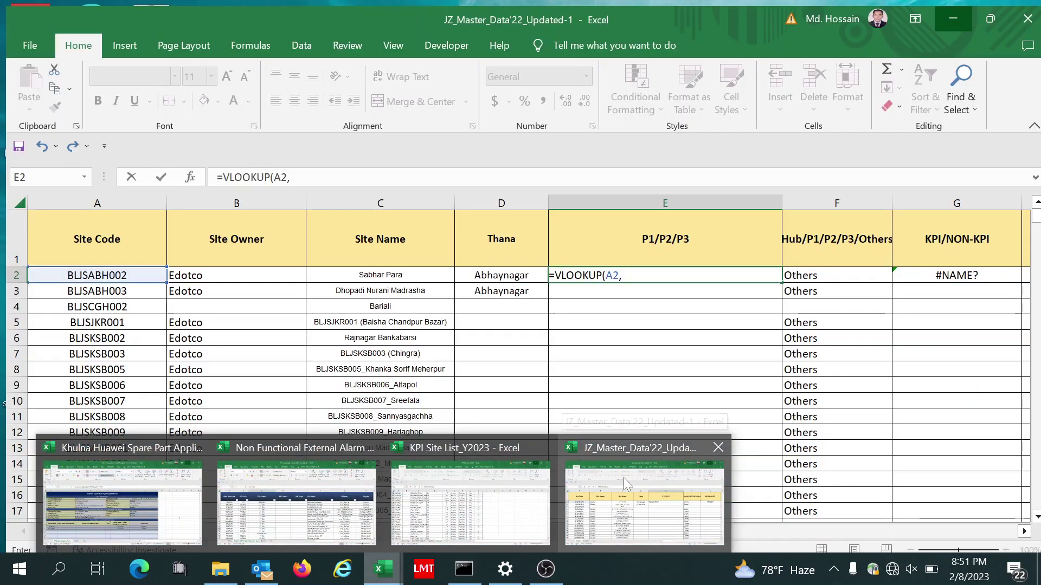
{"action": "left_click", "coordinate": [624, 477]}
{"action": "key", "text": "BackSpace"}
{"action": "key", "text": "BackSpace"}
{"action": "key", "text": "BackSpace"}
{"action": "key", "text": "BackSpace"}
{"action": "key", "text": "BackSpace"}
{"action": "key", "text": "BackSpace"}
{"action": "key", "text": "BackSpace"}
{"action": "key", "text": "BackSpace"}
{"action": "key", "text": "BackSpace"}
{"action": "key", "text": "BackSpace"}
{"action": "key", "text": "BackSpace"}
{"action": "key", "text": "BackSpace"}
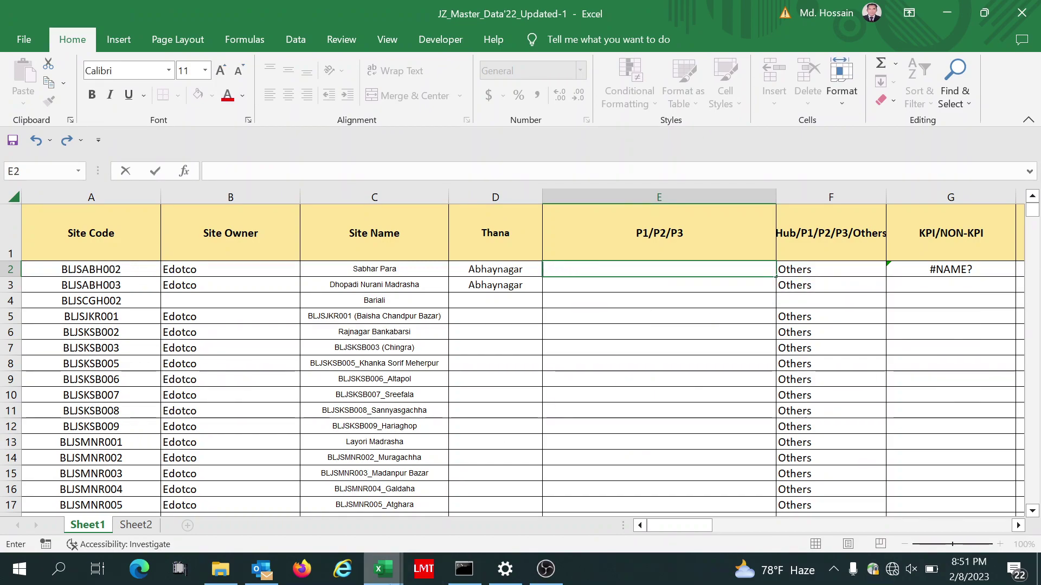
Step: Review the New 9003 KPI Site and Sheet2 sheets in the KPI Site List_Y2023 workbook, and return to JZ_Master_Data'22_Updated-1
{"action": "left_click", "coordinate": [387, 580]}
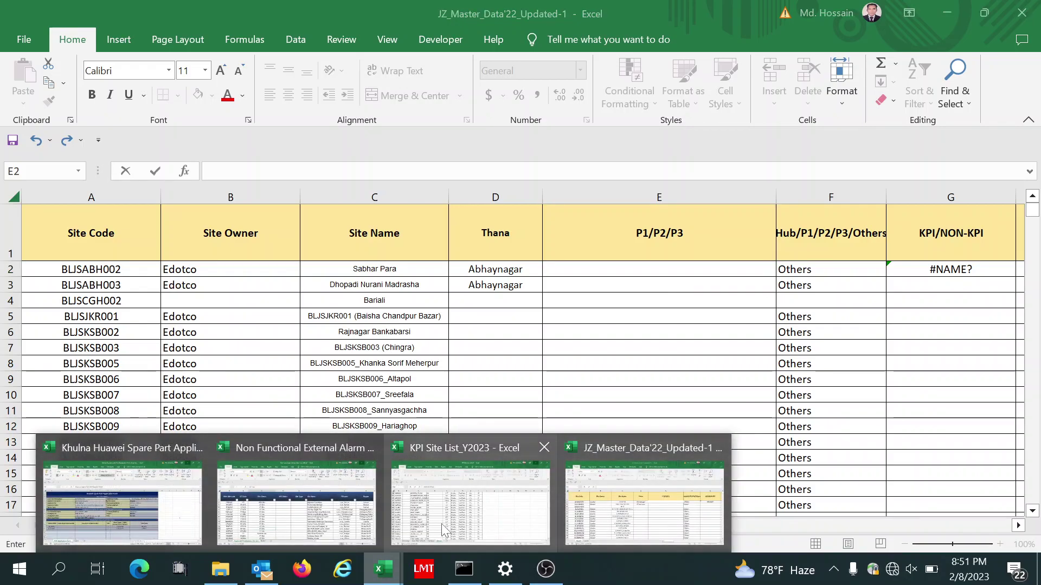
{"action": "mouse_move", "coordinate": [265, 524]}
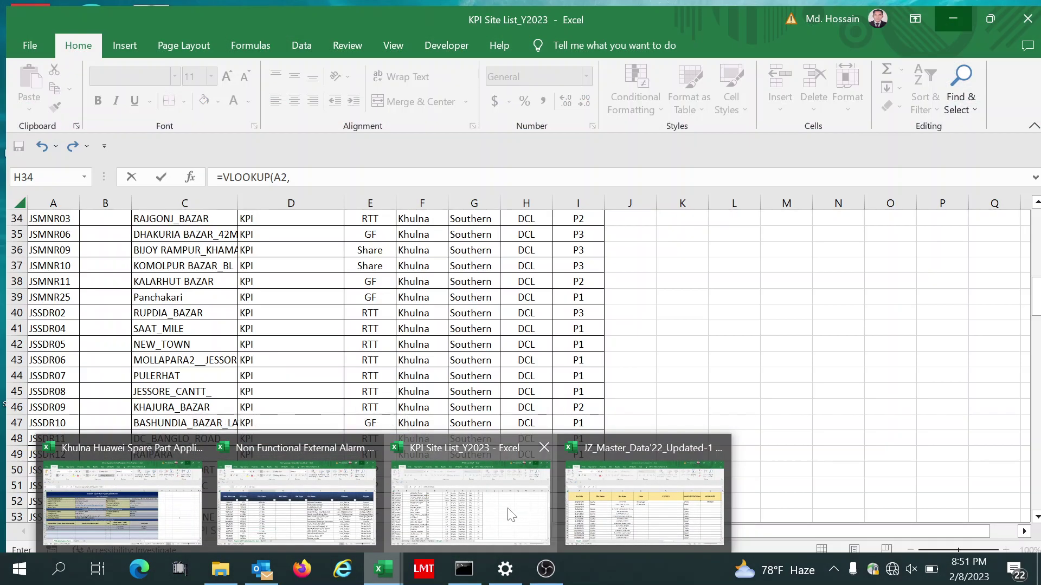
{"action": "left_click", "coordinate": [512, 516]}
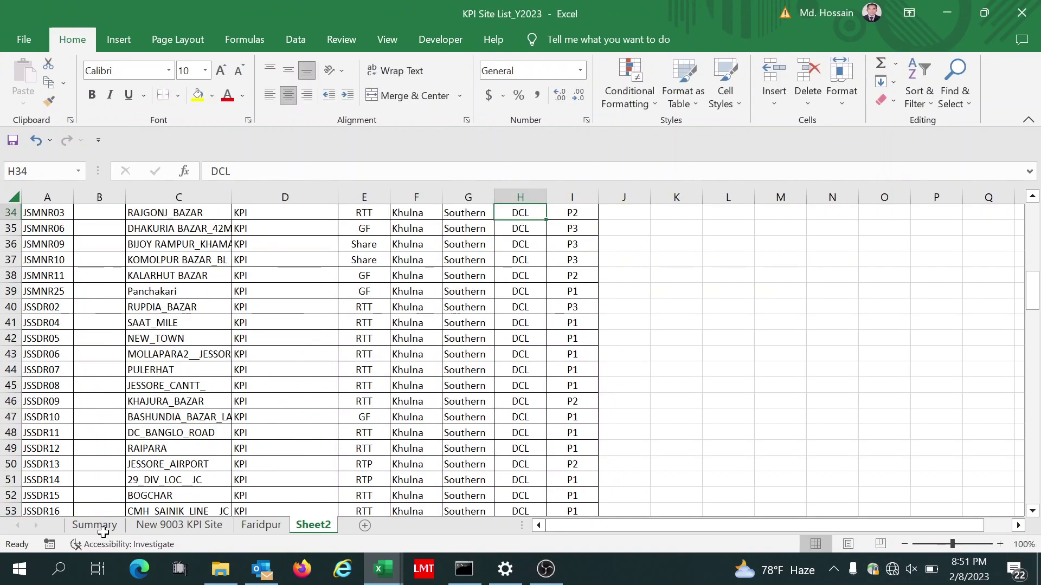
{"action": "left_click", "coordinate": [176, 526]}
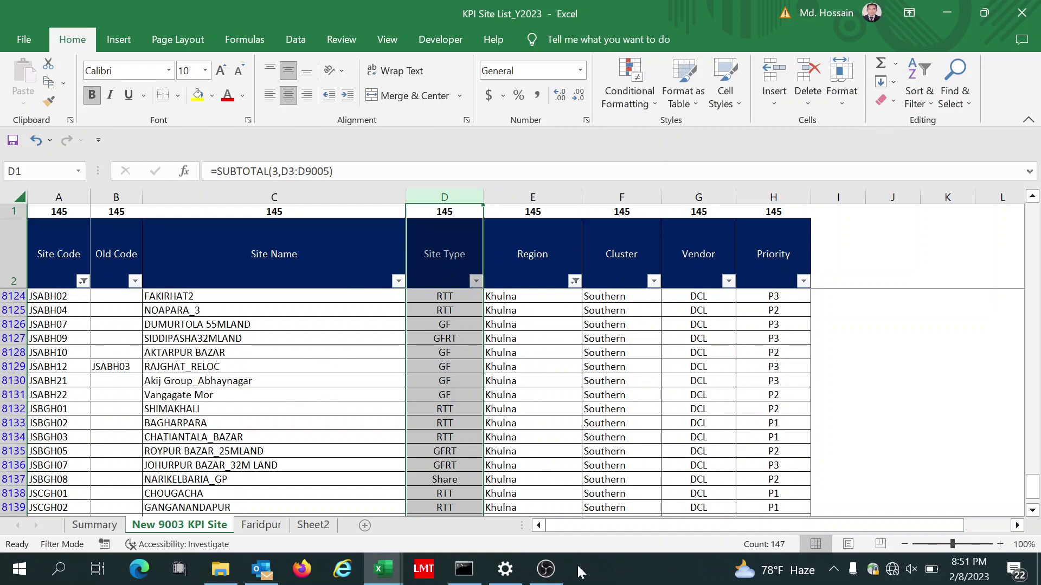
{"action": "left_click", "coordinate": [312, 526]}
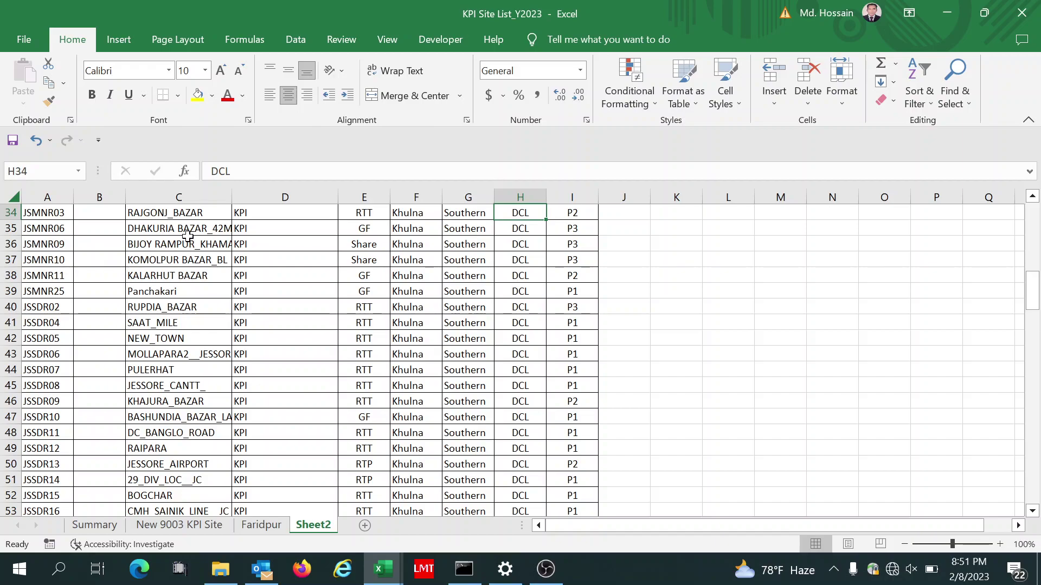
{"action": "left_click", "coordinate": [381, 569]}
{"action": "left_click", "coordinate": [383, 570]}
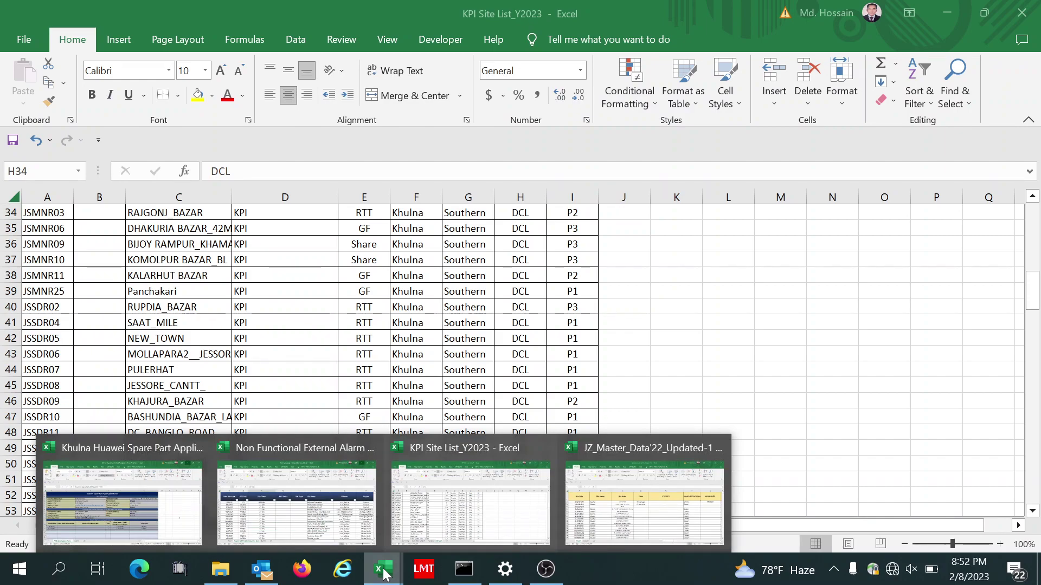
{"action": "left_click", "coordinate": [499, 483]}
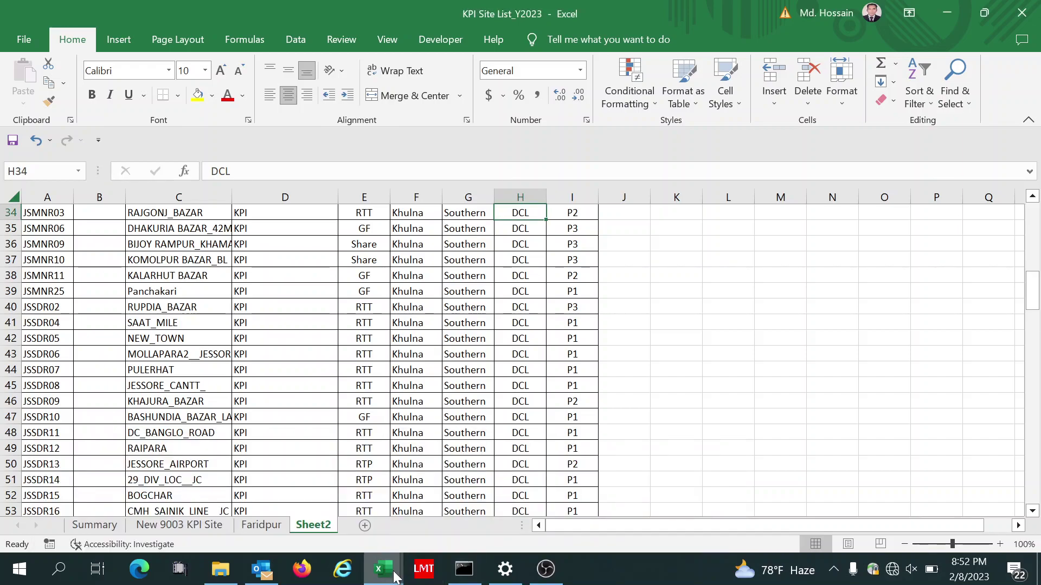
{"action": "mouse_move", "coordinate": [384, 569]}
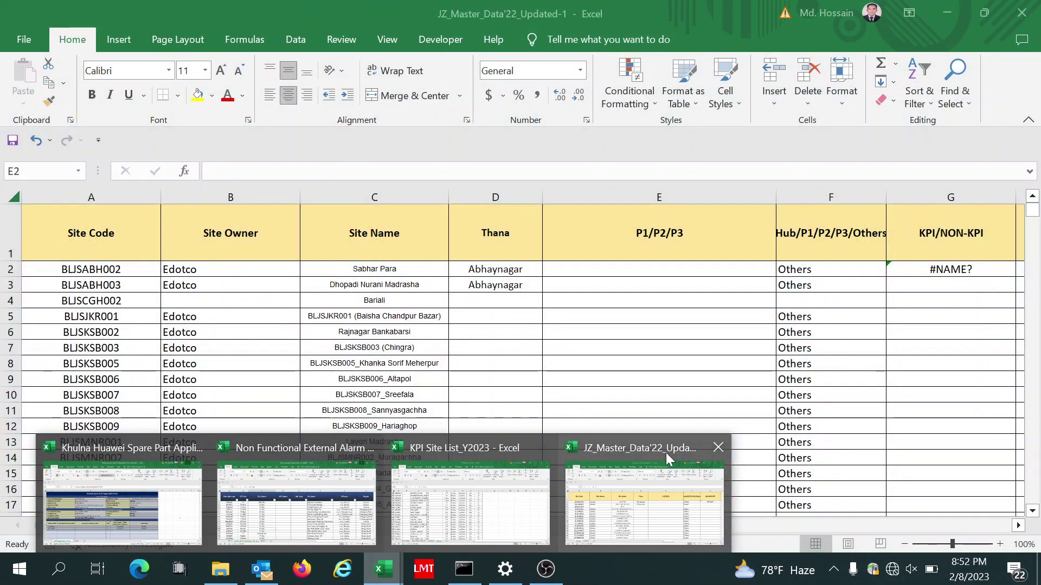
{"action": "left_click", "coordinate": [665, 453]}
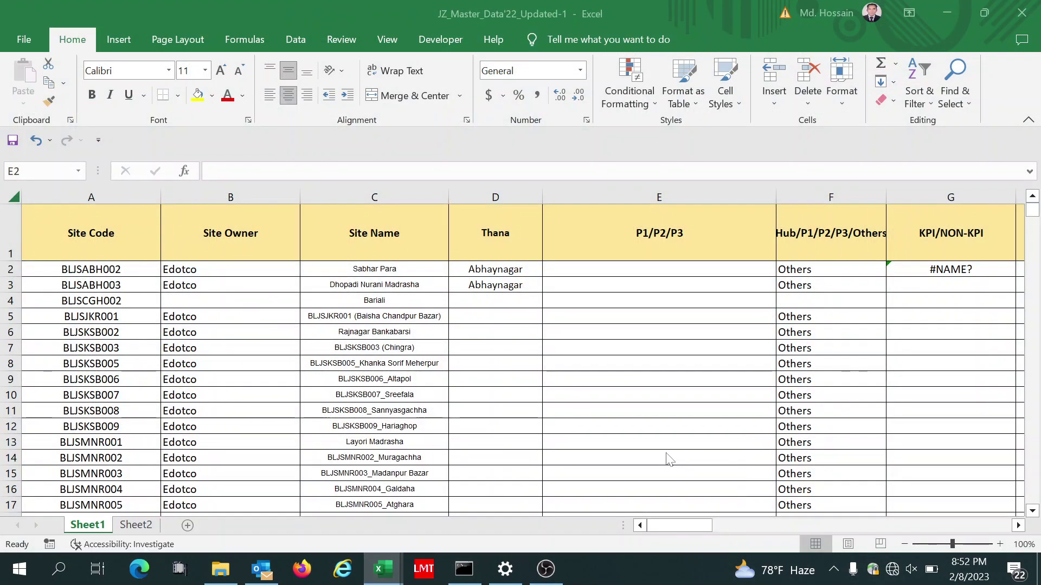
{"action": "double_click", "coordinate": [595, 271]}
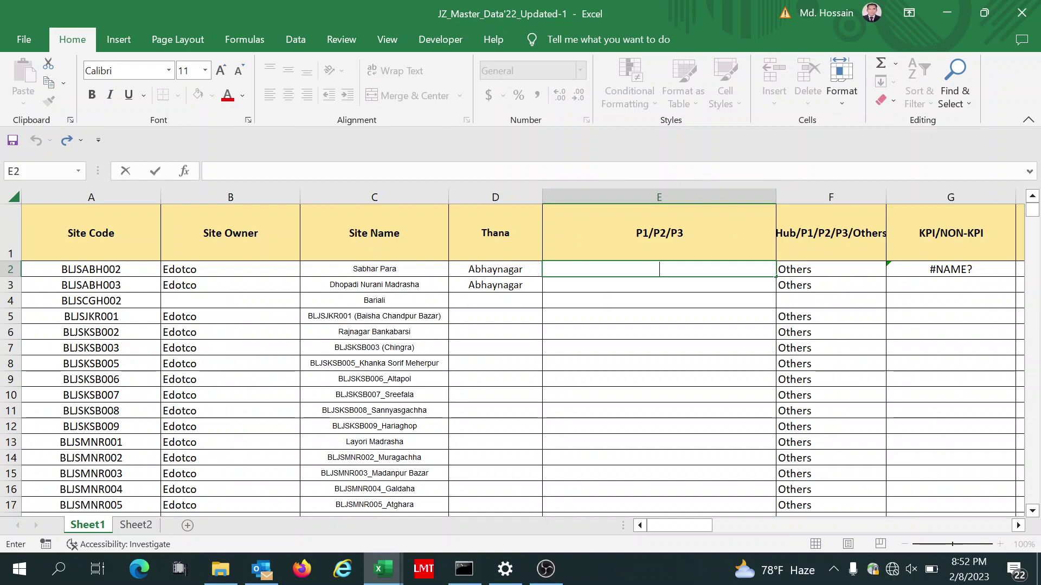
{"action": "type", "text": "=V"}
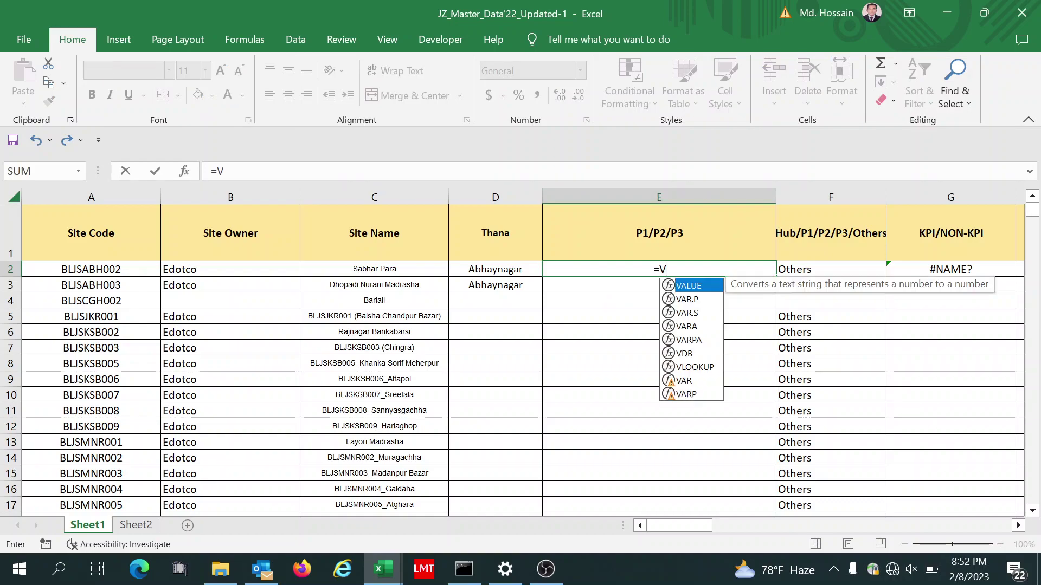
{"action": "type", "text": "L"}
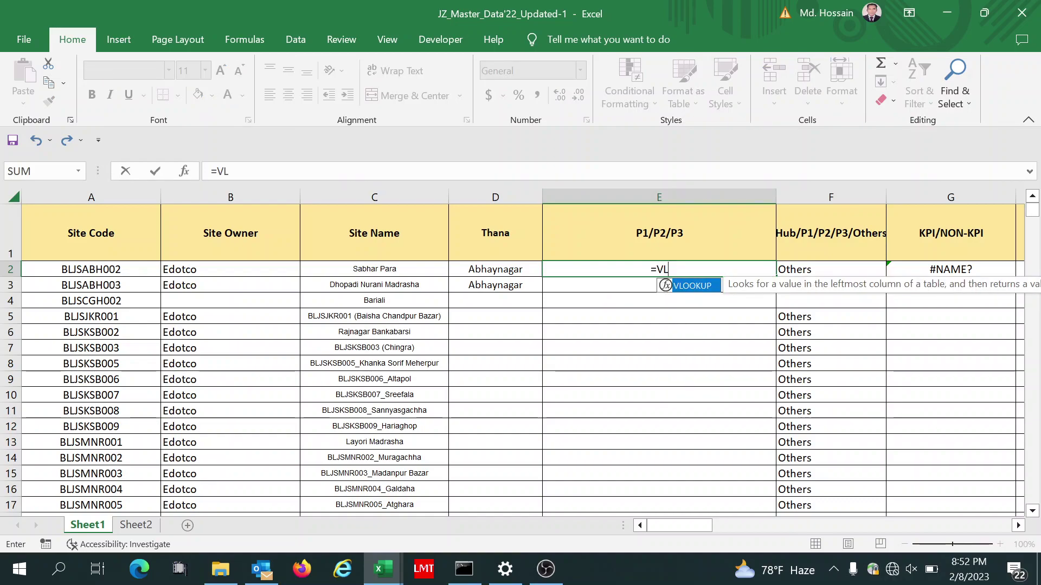
{"action": "key", "text": "Return"}
{"action": "left_click", "coordinate": [618, 269]}
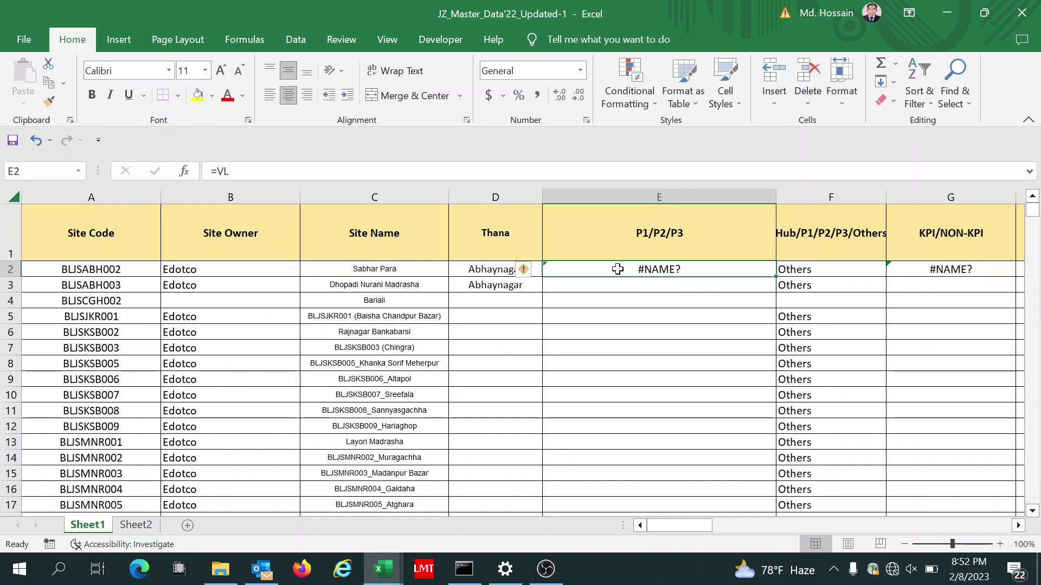
{"action": "key", "text": "BackSpace"}
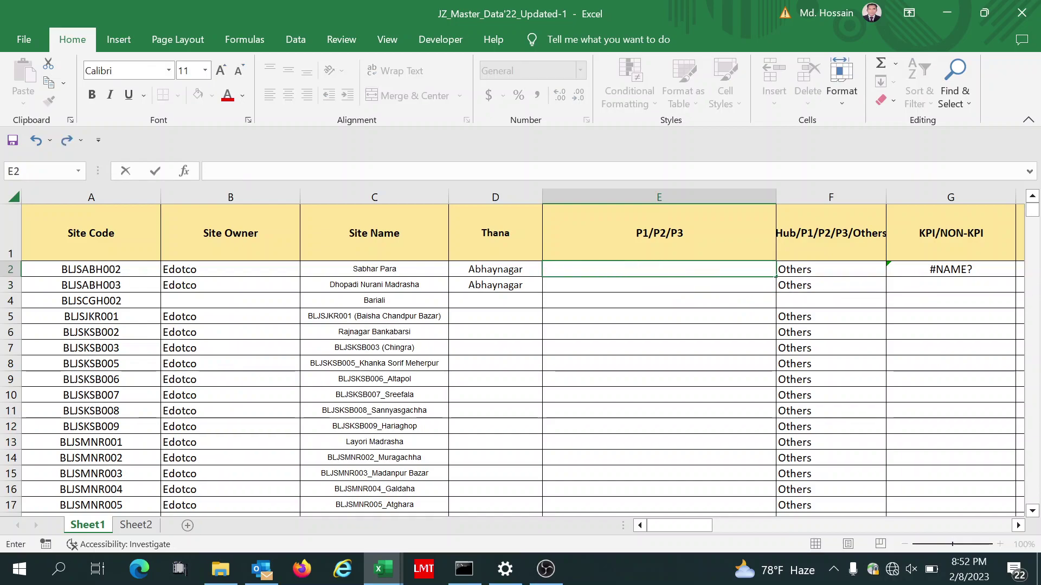
Step: Begin a VLOOKUP formula in cell E2 under P1/P2/P3 with the site code in A2 as the lookup value
{"action": "type", "text": "=VL"}
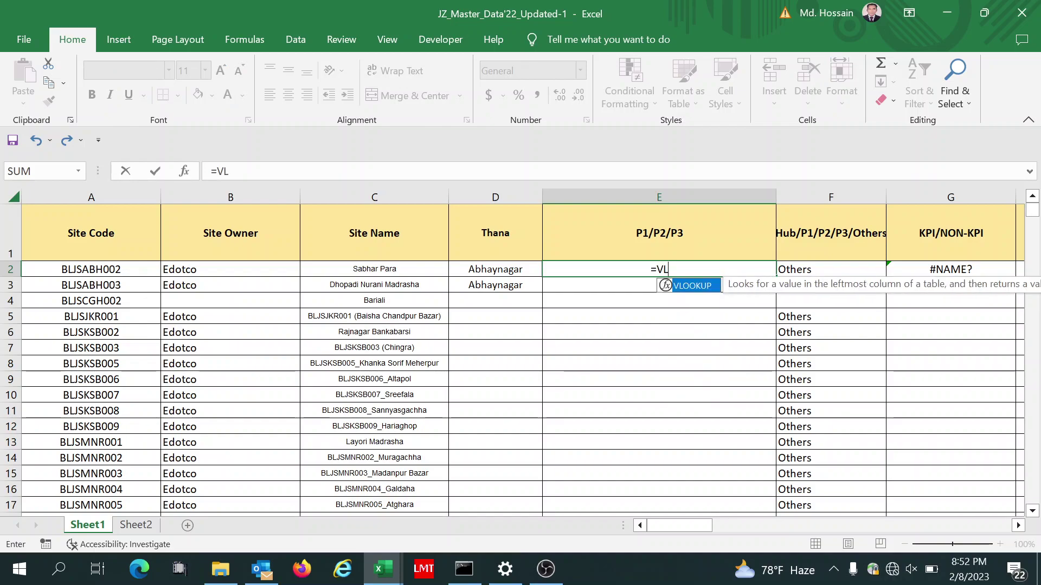
{"action": "double_click", "coordinate": [691, 287]}
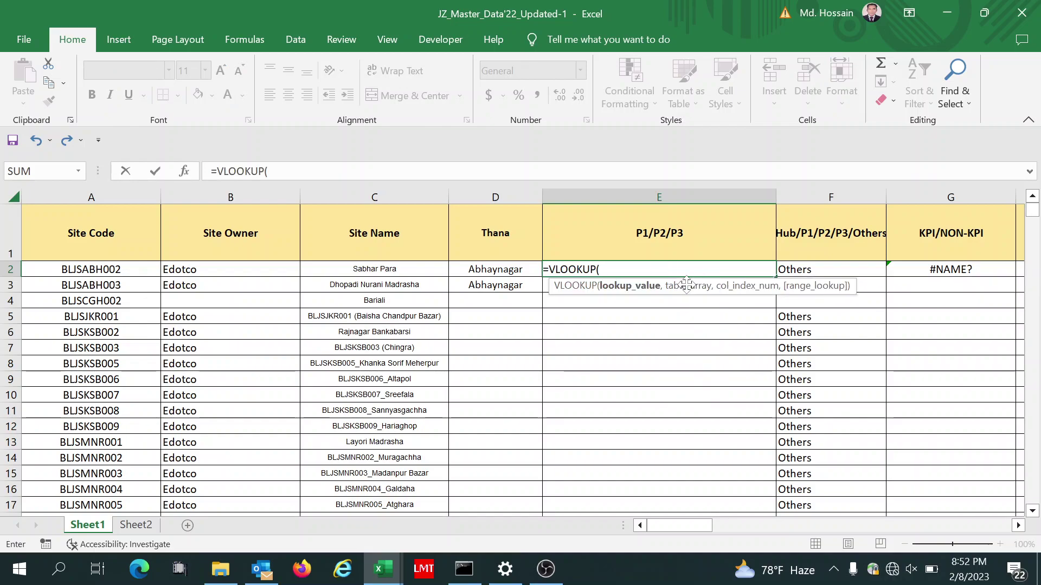
{"action": "left_click", "coordinate": [67, 271]}
{"action": "type", "text": ","}
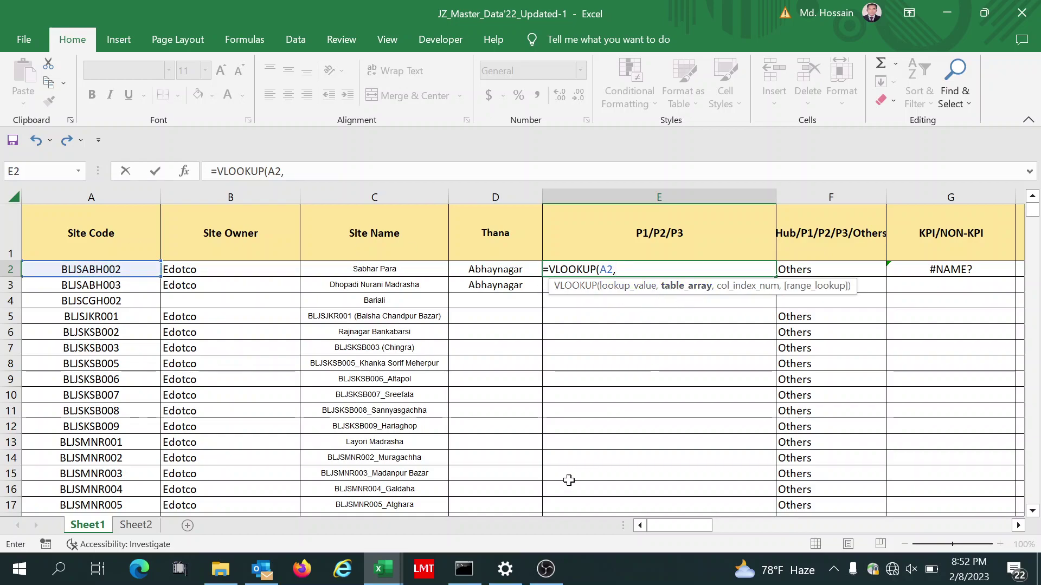
Step: Select the range A1:I145 on Sheet2 of KPI Site List_Y2023 as the formula's table array
{"action": "left_click", "coordinate": [385, 570]}
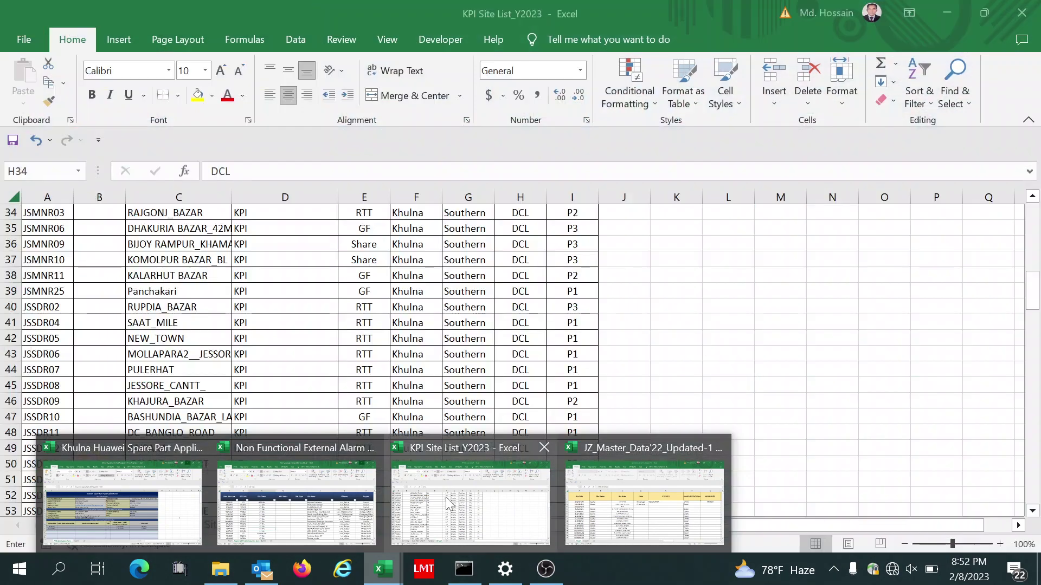
{"action": "left_click", "coordinate": [463, 484]}
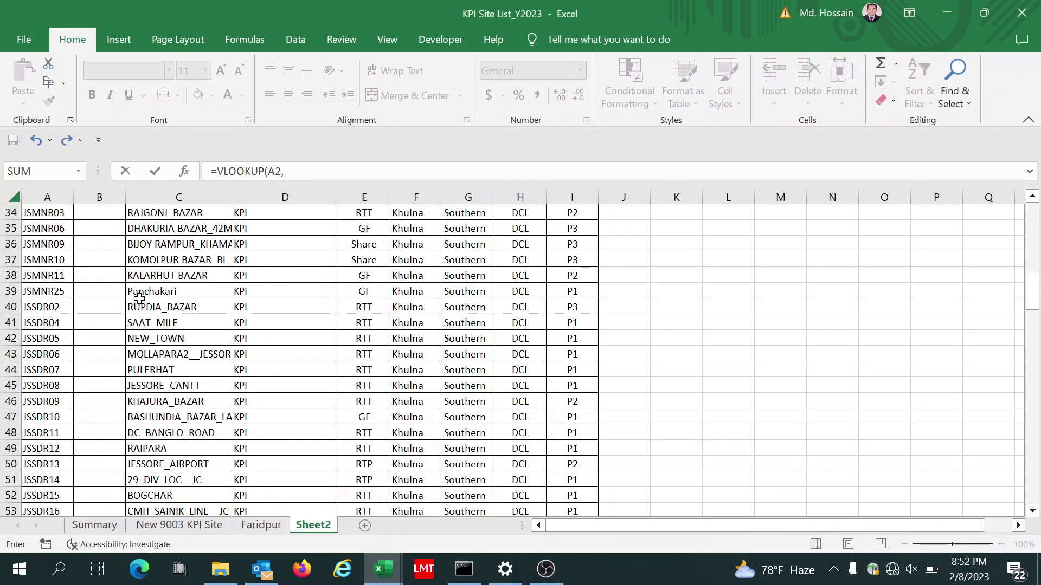
{"action": "left_click", "coordinate": [31, 214]}
{"action": "key", "text": "Up"}
{"action": "key", "text": "Up"}
{"action": "key", "text": "Up"}
{"action": "key", "text": "Up"}
{"action": "key", "text": "Up"}
{"action": "key", "text": "Up"}
{"action": "key", "text": "Up"}
{"action": "key", "text": "Up"}
{"action": "key", "text": "Up"}
{"action": "key", "text": "Up"}
{"action": "key", "text": "Up"}
{"action": "key", "text": "Up"}
{"action": "key", "text": "Up"}
{"action": "key", "text": "Up"}
{"action": "key", "text": "Up"}
{"action": "key", "text": "Up"}
{"action": "key", "text": "Up"}
{"action": "key", "text": "Up"}
{"action": "key", "text": "Up"}
{"action": "key", "text": "Up"}
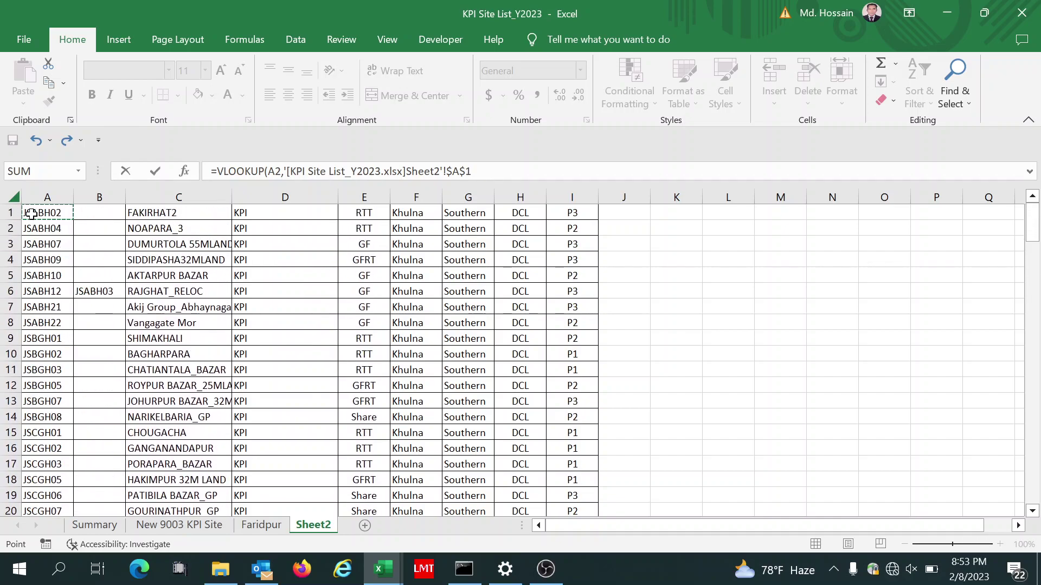
{"action": "left_click_drag", "start_coordinate": [31, 214], "coordinate": [571, 468]}
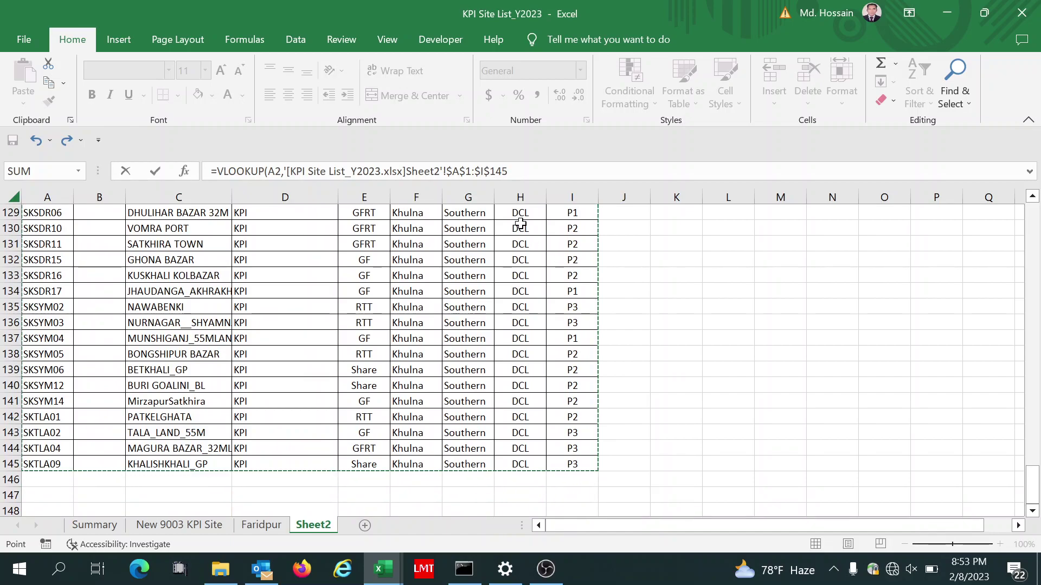
Step: Complete the VLOOKUP with column index 9 and an empty range_lookup argument, and fill it down the P1/P2/P3 column
{"action": "left_click", "coordinate": [510, 172]}
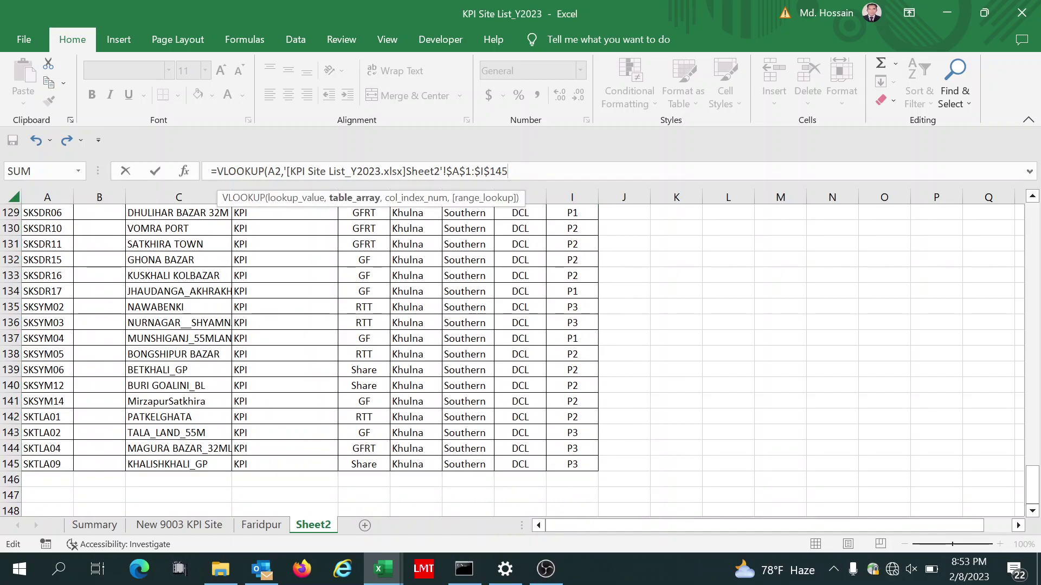
{"action": "type", "text": ","}
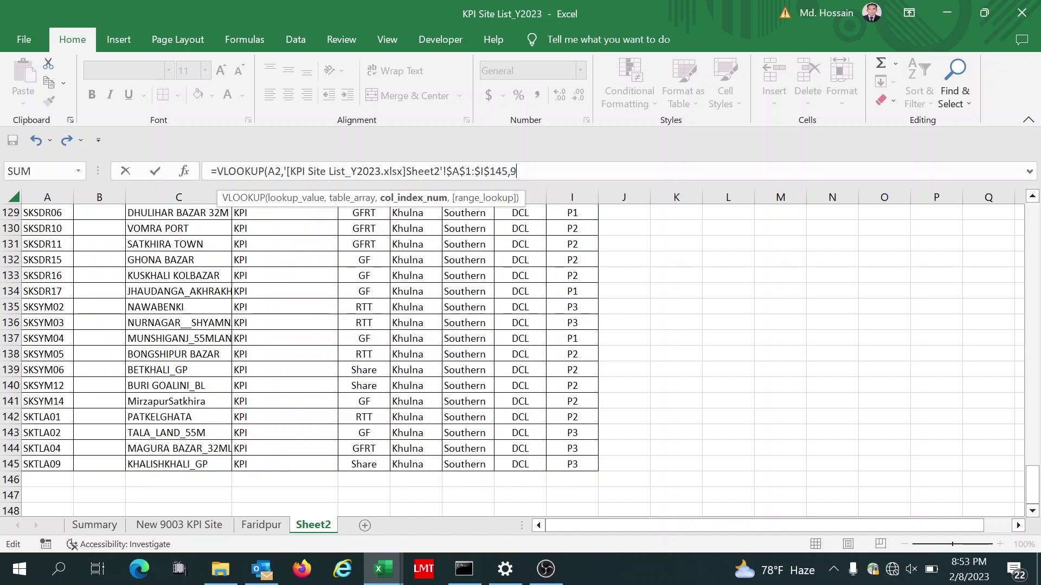
{"action": "type", "text": "9,"}
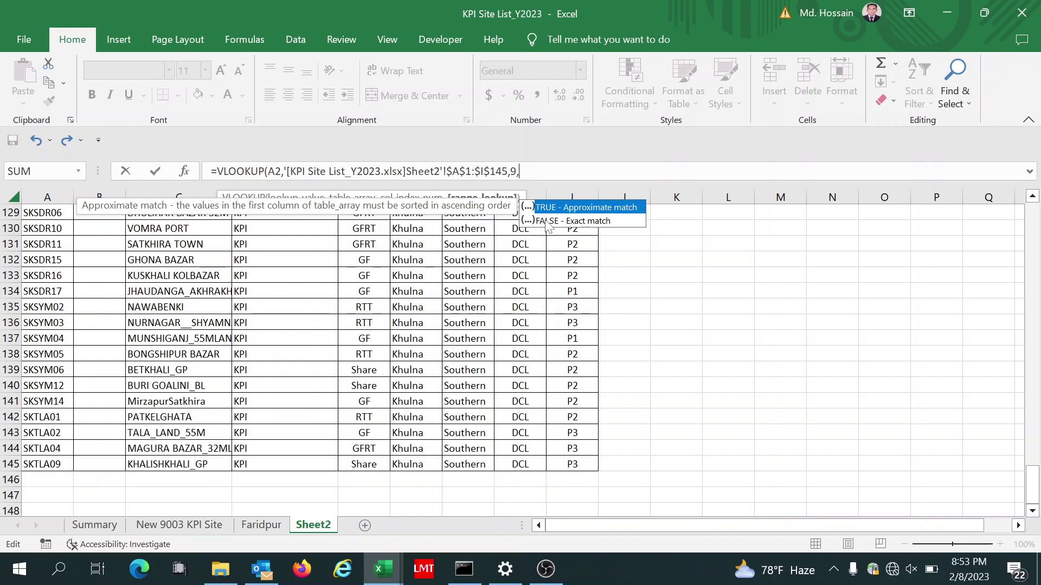
{"action": "key", "text": "Down"}
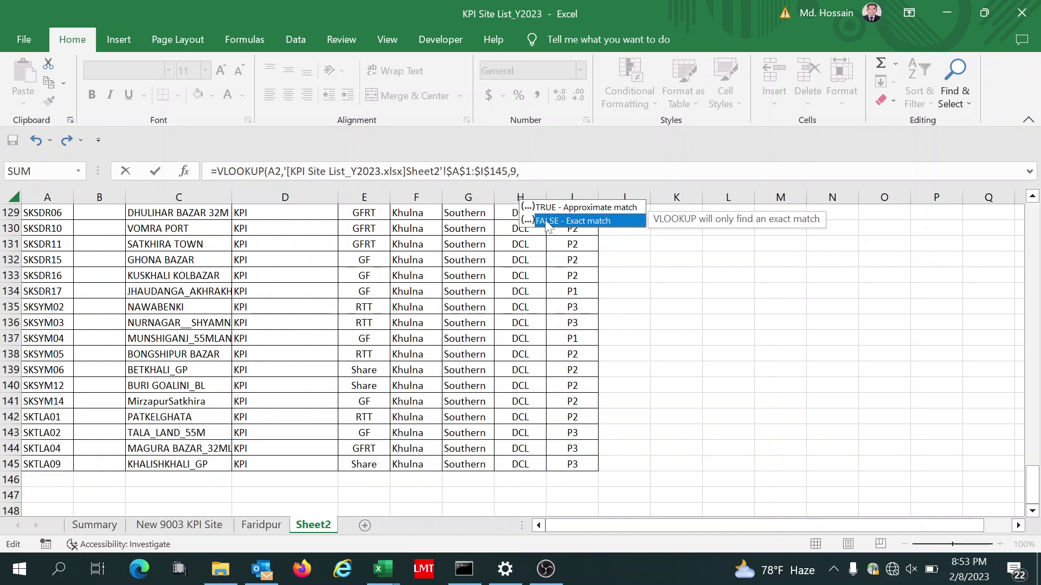
{"action": "key", "text": "Return"}
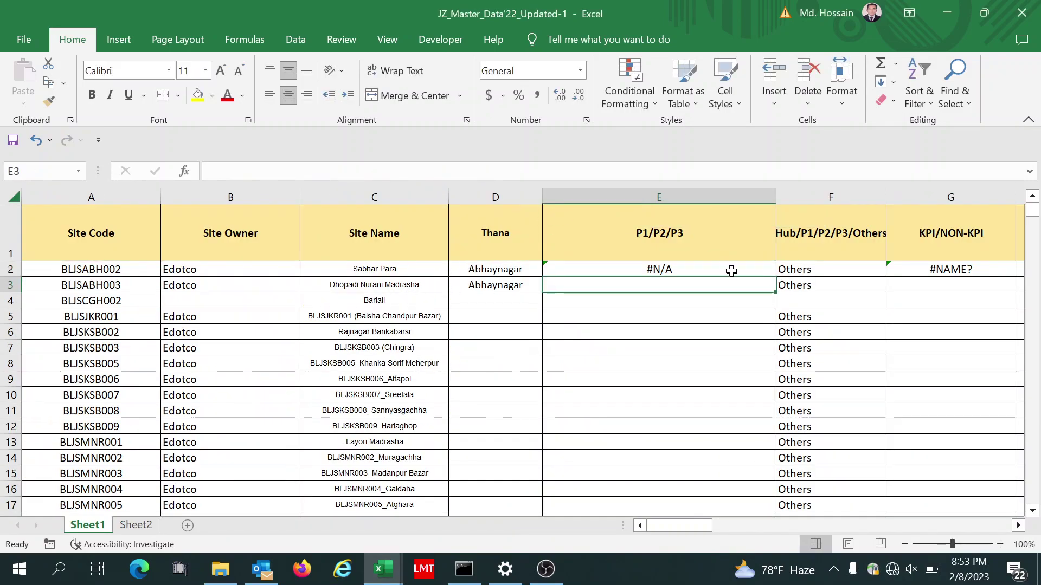
{"action": "left_click", "coordinate": [736, 269]}
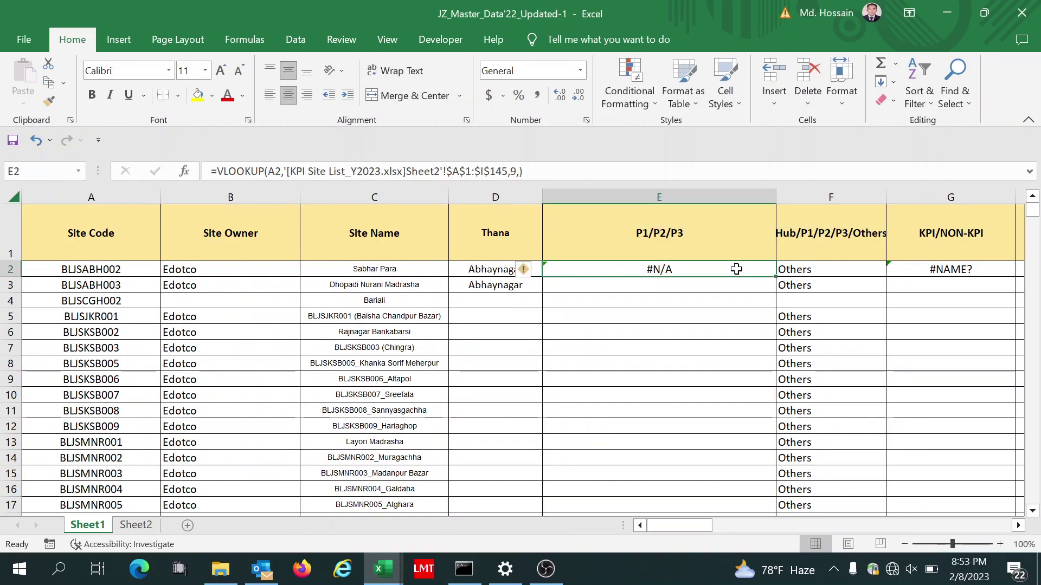
{"action": "double_click", "coordinate": [775, 275]}
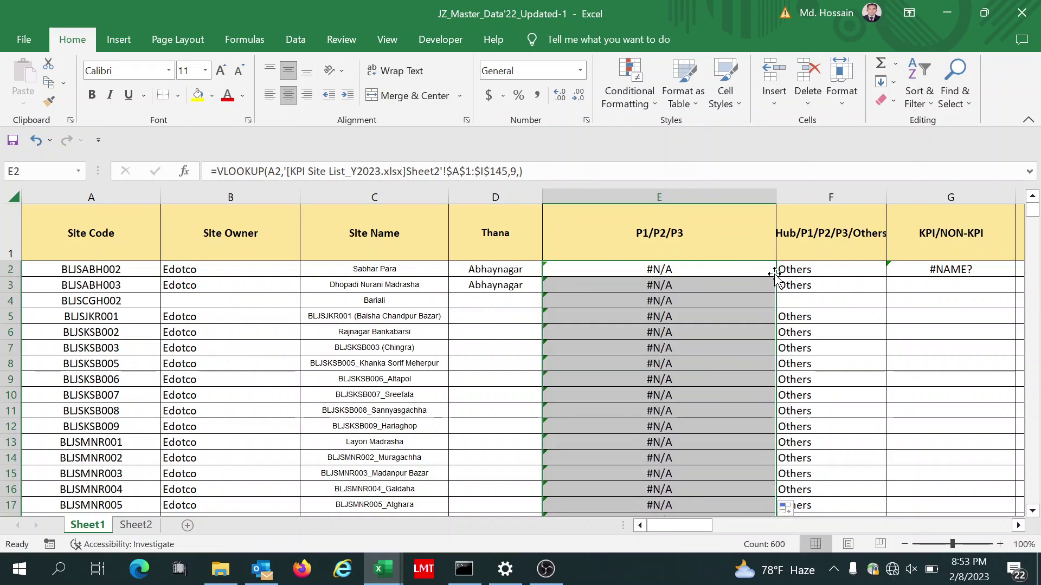
Step: Check the looked-up priorities in the P1/P2/P3 column from row 3 down to row 156
{"action": "left_click", "coordinate": [694, 286]}
{"action": "key", "text": "Down"}
{"action": "key", "text": "Down"}
{"action": "key", "text": "Down"}
{"action": "key", "text": "Down"}
{"action": "key", "text": "Down"}
{"action": "key", "text": "Down"}
{"action": "key", "text": "Down"}
{"action": "key", "text": "Down"}
{"action": "key", "text": "Down"}
{"action": "key", "text": "Down"}
{"action": "key", "text": "Down"}
{"action": "key", "text": "Down"}
{"action": "key", "text": "Down"}
{"action": "key", "text": "Down"}
{"action": "key", "text": "Down"}
{"action": "key", "text": "Down"}
{"action": "key", "text": "Down"}
{"action": "key", "text": "Down"}
{"action": "key", "text": "Down"}
{"action": "key", "text": "Down"}
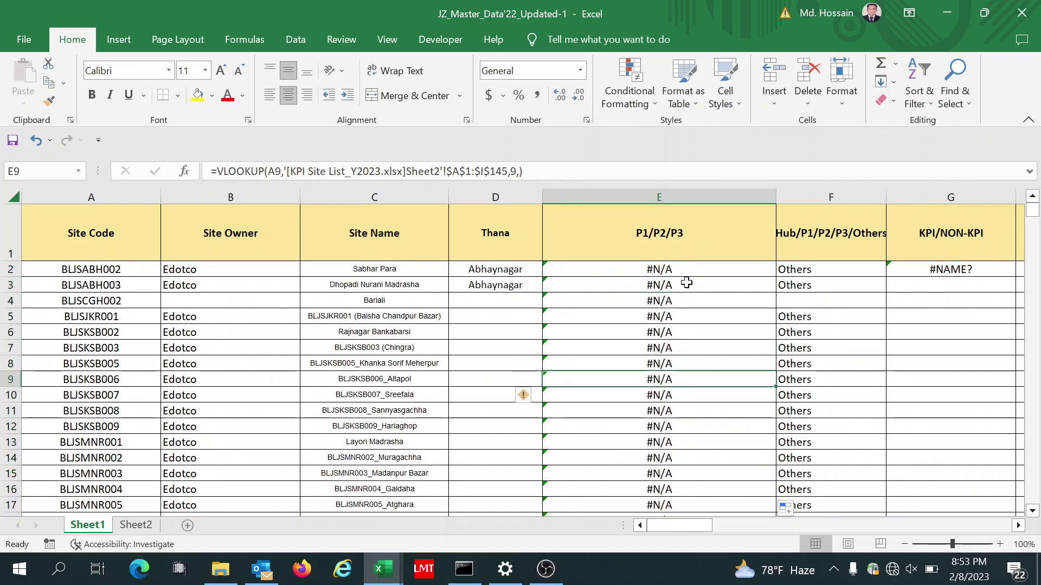
{"action": "key", "text": "Down"}
{"action": "key", "text": "Down"}
{"action": "key", "text": "Down"}
{"action": "key", "text": "Down"}
{"action": "key", "text": "Down"}
{"action": "key", "text": "Down"}
{"action": "key", "text": "Down"}
{"action": "key", "text": "Down"}
{"action": "key", "text": "Down"}
{"action": "key", "text": "Down"}
{"action": "key", "text": "Down"}
{"action": "key", "text": "Down"}
{"action": "key", "text": "Down"}
{"action": "key", "text": "Down"}
{"action": "key", "text": "Down"}
{"action": "key", "text": "Down"}
{"action": "key", "text": "Down"}
{"action": "key", "text": "Down"}
{"action": "key", "text": "Down"}
{"action": "key", "text": "Down"}
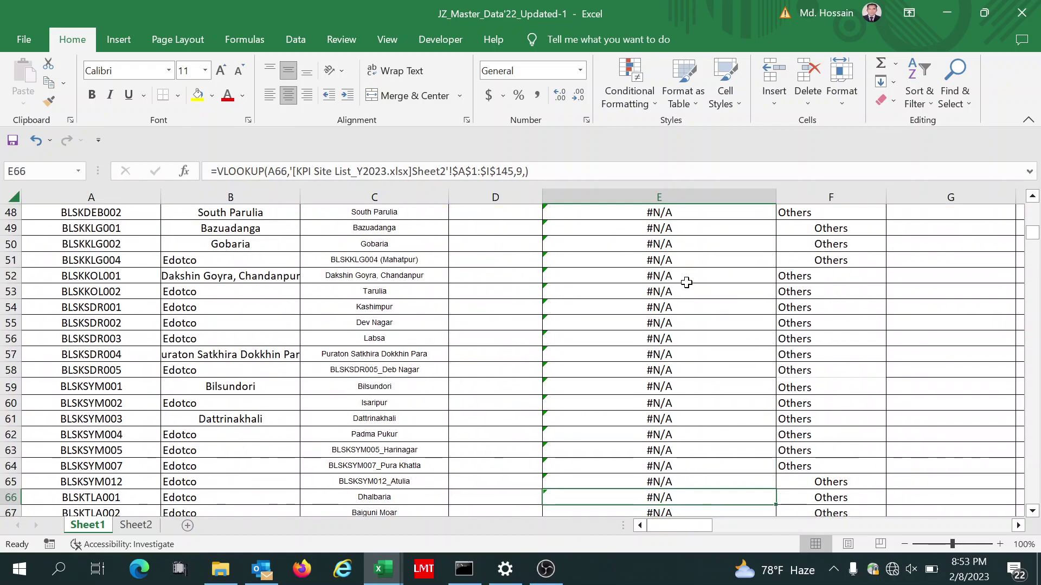
{"action": "key", "text": "Down"}
{"action": "key", "text": "Down"}
{"action": "key", "text": "Down"}
{"action": "key", "text": "Down"}
{"action": "key", "text": "Down"}
{"action": "key", "text": "Down"}
{"action": "key", "text": "Down"}
{"action": "key", "text": "Down"}
{"action": "key", "text": "Down"}
{"action": "key", "text": "Down"}
{"action": "key", "text": "Down"}
{"action": "key", "text": "Down"}
{"action": "key", "text": "Down"}
{"action": "key", "text": "Down"}
{"action": "key", "text": "Down"}
{"action": "key", "text": "Down"}
{"action": "key", "text": "Down"}
{"action": "key", "text": "Down"}
{"action": "key", "text": "Down"}
{"action": "key", "text": "Down"}
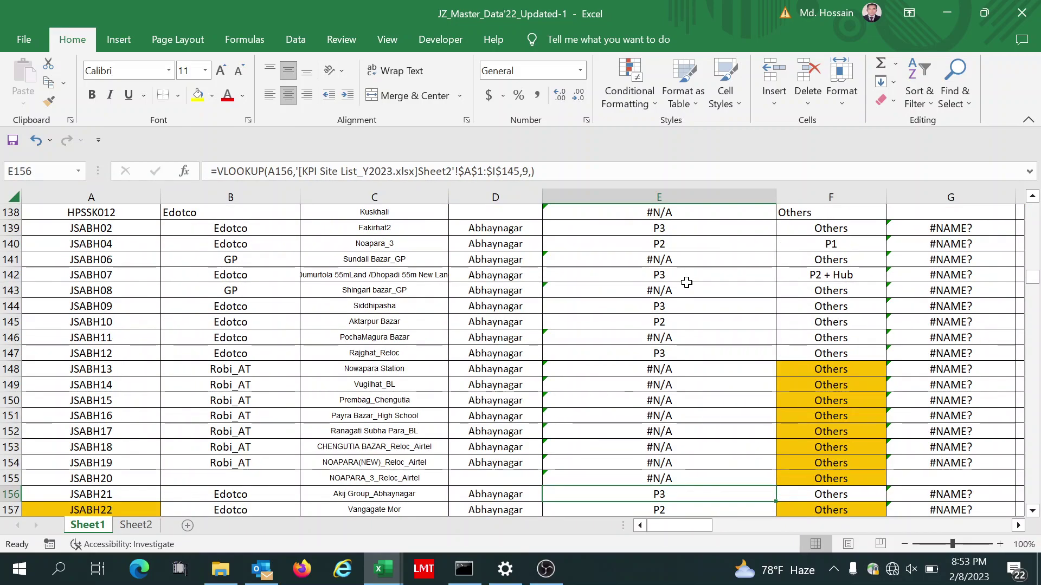
Step: Review the looked-up priorities in the P1/P2/P3 column from row 156 back up to the header
{"action": "left_click", "coordinate": [722, 343]}
{"action": "key", "text": "Up"}
{"action": "key", "text": "Up"}
{"action": "key", "text": "Up"}
{"action": "key", "text": "Up"}
{"action": "key", "text": "Up"}
{"action": "key", "text": "Up"}
{"action": "key", "text": "Up"}
{"action": "key", "text": "Up"}
{"action": "key", "text": "Up"}
{"action": "key", "text": "Up"}
{"action": "key", "text": "Up"}
{"action": "key", "text": "Up"}
{"action": "key", "text": "Up"}
{"action": "key", "text": "Up"}
{"action": "key", "text": "Up"}
{"action": "key", "text": "Up"}
{"action": "key", "text": "Up"}
{"action": "key", "text": "Up"}
{"action": "key", "text": "Up"}
{"action": "key", "text": "Up"}
{"action": "key", "text": "Up"}
{"action": "key", "text": "Up"}
{"action": "key", "text": "Up"}
{"action": "key", "text": "Up"}
{"action": "key", "text": "Up"}
{"action": "key", "text": "Up"}
{"action": "key", "text": "Up"}
{"action": "key", "text": "Up"}
{"action": "key", "text": "Up"}
{"action": "key", "text": "Up"}
{"action": "key", "text": "Up"}
{"action": "key", "text": "Up"}
{"action": "key", "text": "Up"}
{"action": "key", "text": "Up"}
{"action": "key", "text": "Up"}
{"action": "key", "text": "Up"}
{"action": "key", "text": "Up"}
{"action": "key", "text": "Up"}
{"action": "key", "text": "Up"}
{"action": "key", "text": "Up"}
{"action": "key", "text": "Up"}
{"action": "key", "text": "Up"}
{"action": "key", "text": "Up"}
{"action": "key", "text": "Up"}
{"action": "key", "text": "Up"}
{"action": "key", "text": "Up"}
{"action": "key", "text": "Up"}
{"action": "key", "text": "Up"}
{"action": "key", "text": "Up"}
{"action": "key", "text": "Up"}
{"action": "key", "text": "Up"}
{"action": "key", "text": "Up"}
{"action": "key", "text": "Up"}
{"action": "key", "text": "Up"}
{"action": "key", "text": "Up"}
{"action": "key", "text": "Up"}
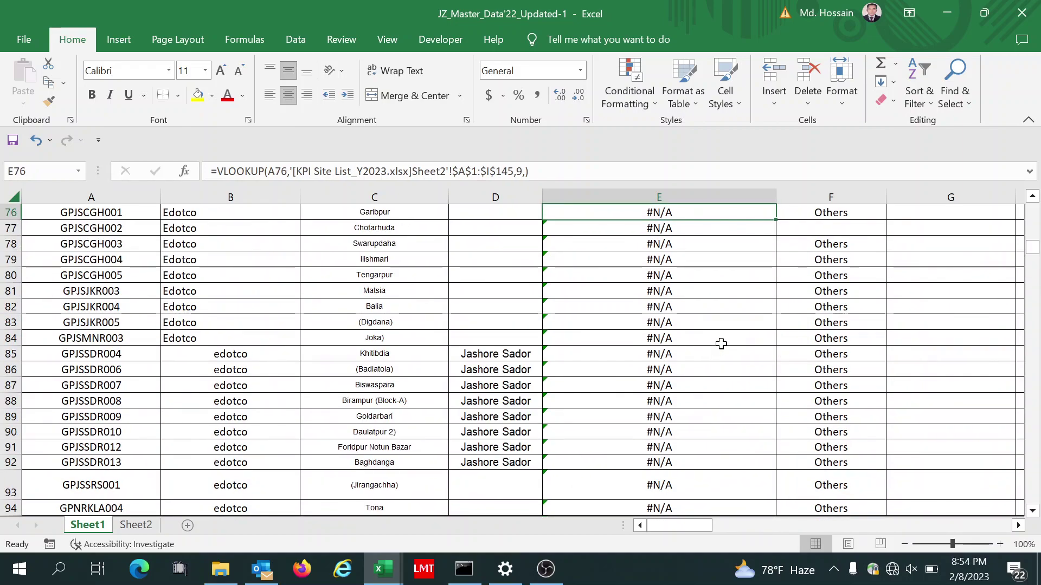
{"action": "key", "text": "ctrl+Up"}
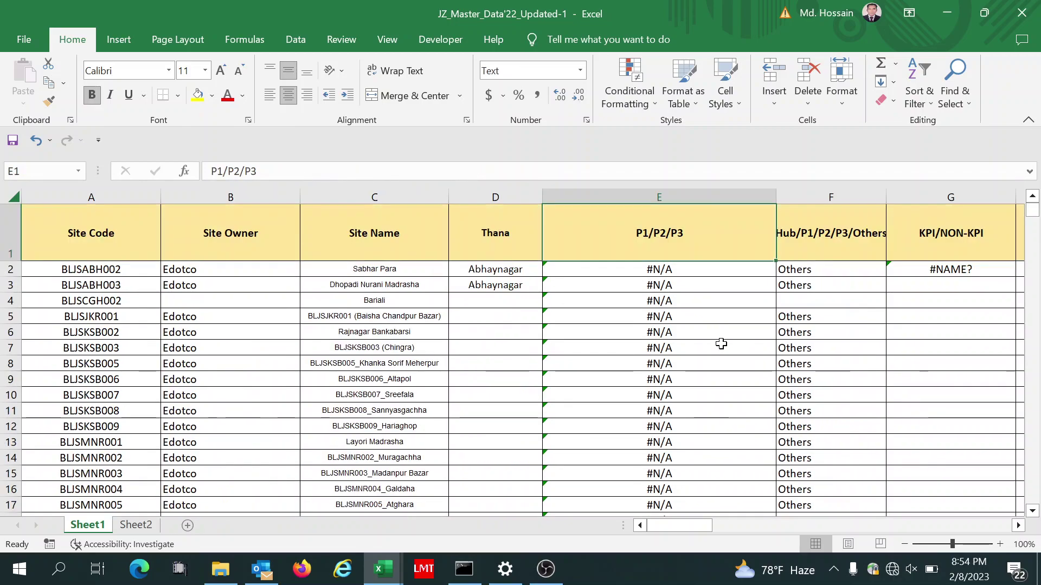
Step: Add filters to header row 1 and filter the P1/P2/P3 column to exclude #N/A, keeping P1, P2 and P3
{"action": "left_click", "coordinate": [3, 230]}
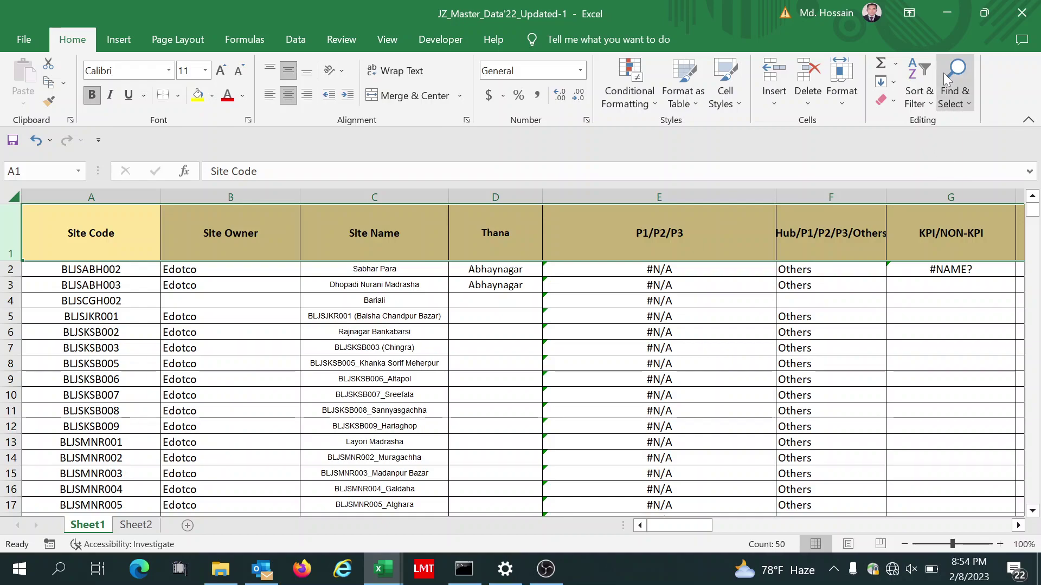
{"action": "left_click", "coordinate": [930, 96]}
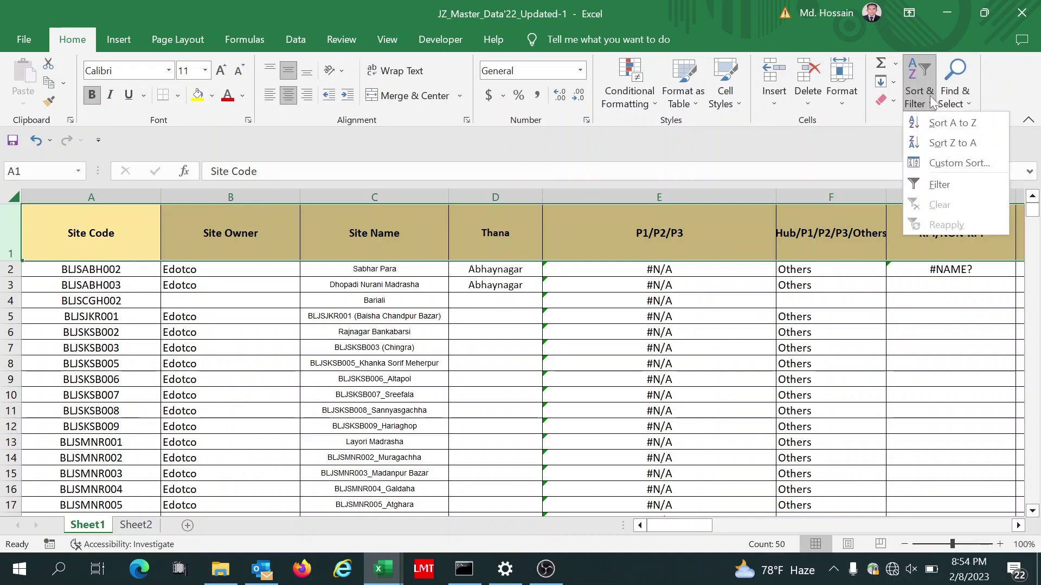
{"action": "left_click", "coordinate": [938, 184]}
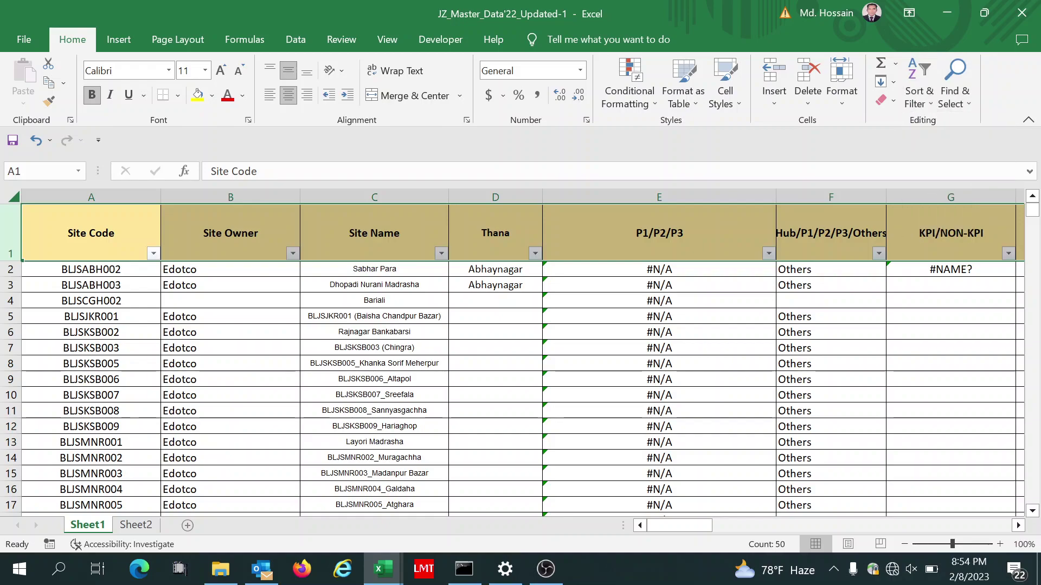
{"action": "left_click", "coordinate": [770, 253]}
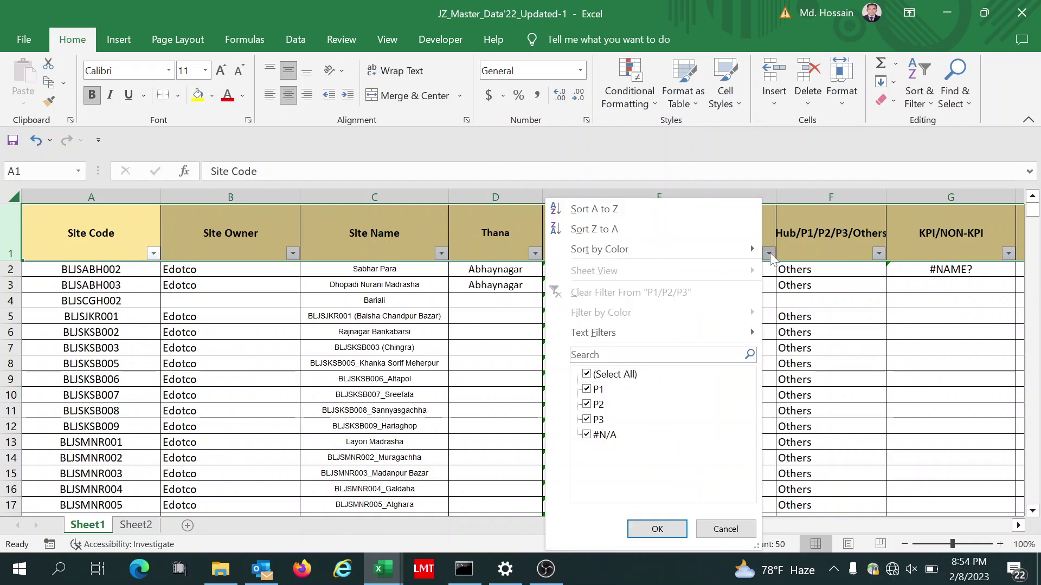
{"action": "left_click", "coordinate": [587, 436]}
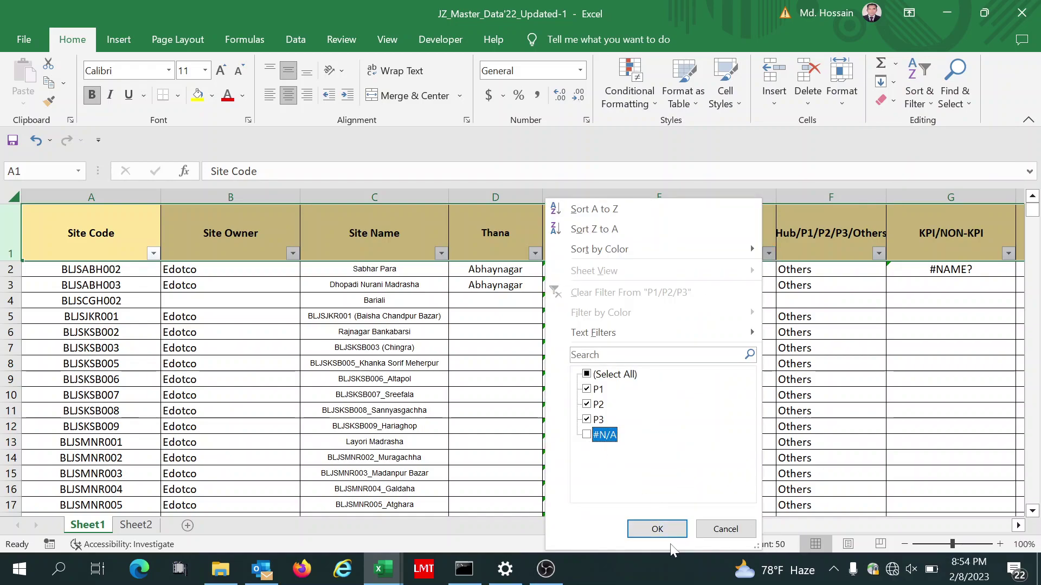
{"action": "left_click", "coordinate": [657, 531]}
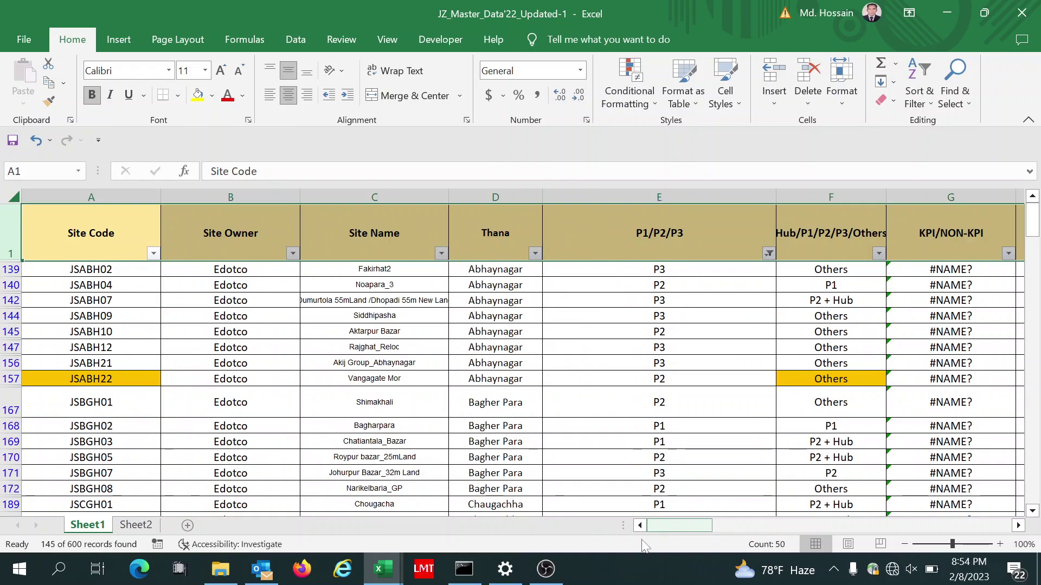
Step: Examine the filtered site rows across the columns from Site Code to the operator code, including the KPI/NON-KPI formula
{"action": "left_click", "coordinate": [121, 191]}
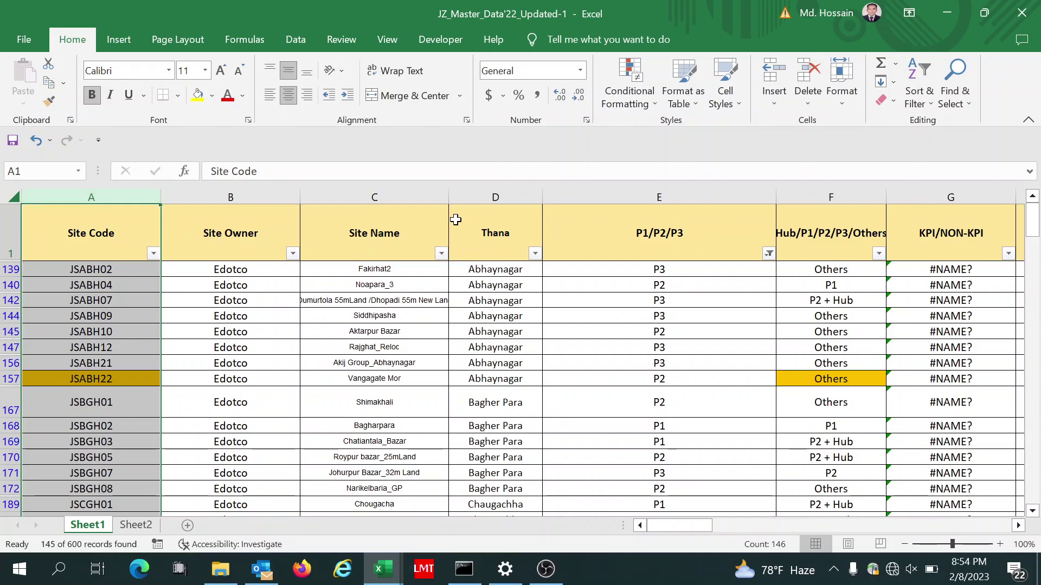
{"action": "left_click", "coordinate": [428, 327]}
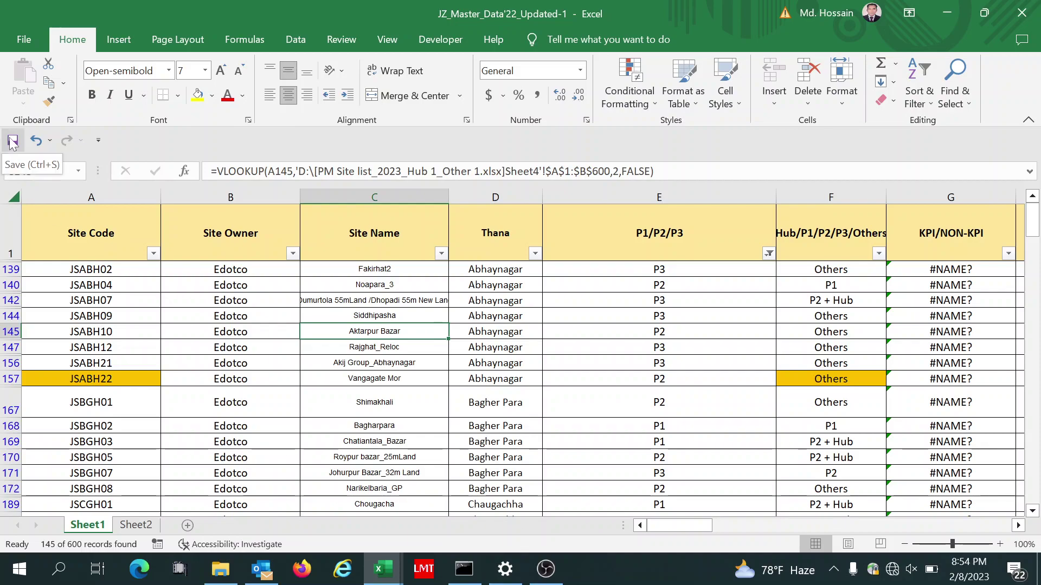
{"action": "left_click", "coordinate": [673, 315]}
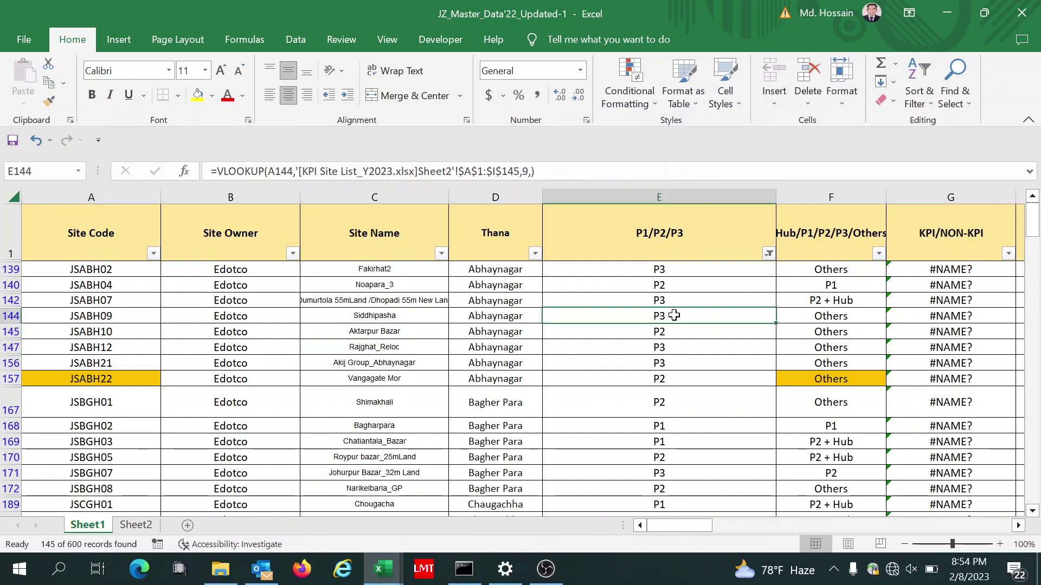
{"action": "key", "text": "Right"}
{"action": "key", "text": "Right"}
{"action": "key", "text": "Right"}
{"action": "key", "text": "Right"}
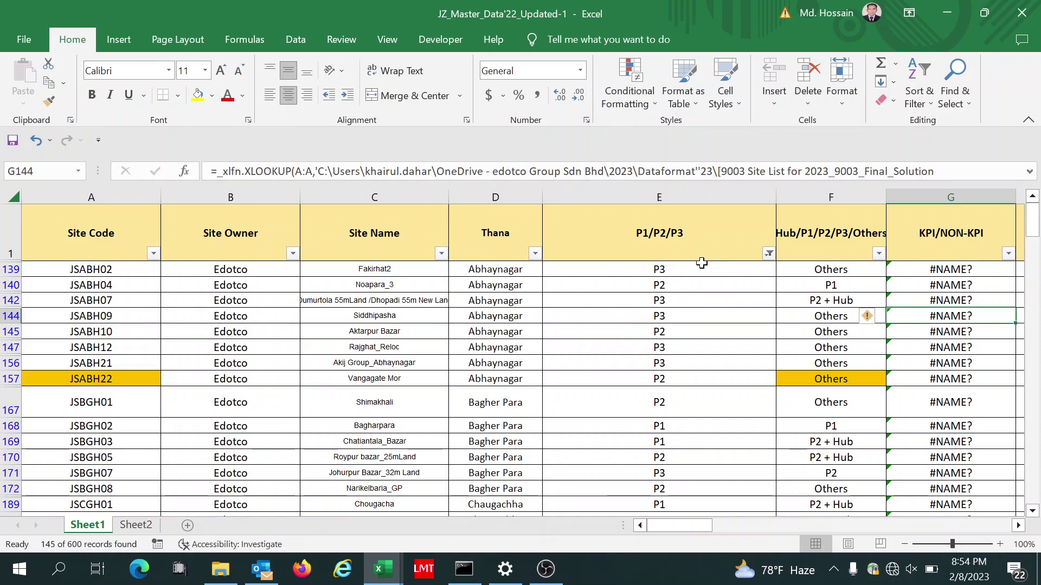
{"action": "key", "text": "Right"}
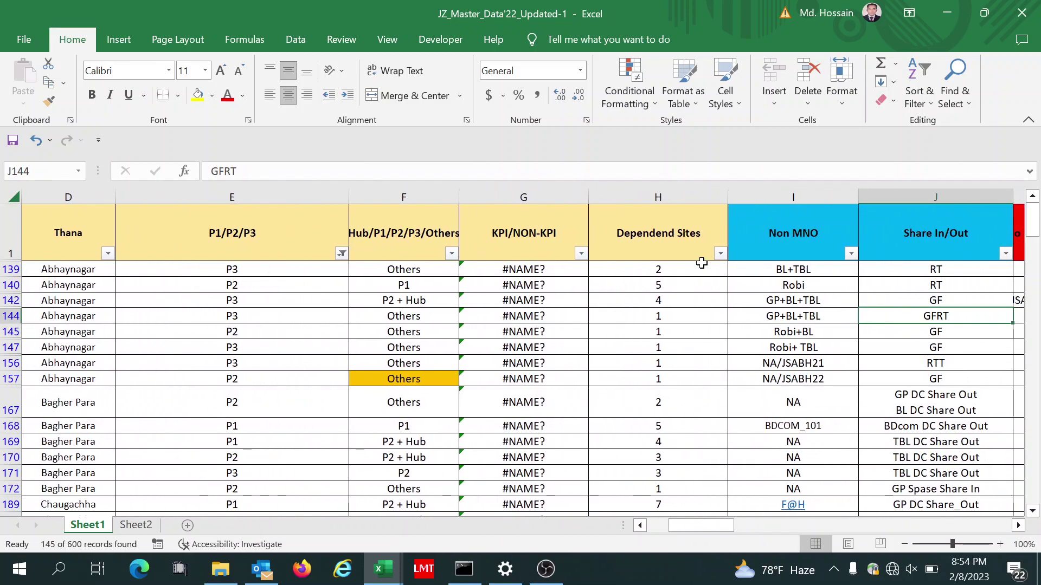
{"action": "key", "text": "Right"}
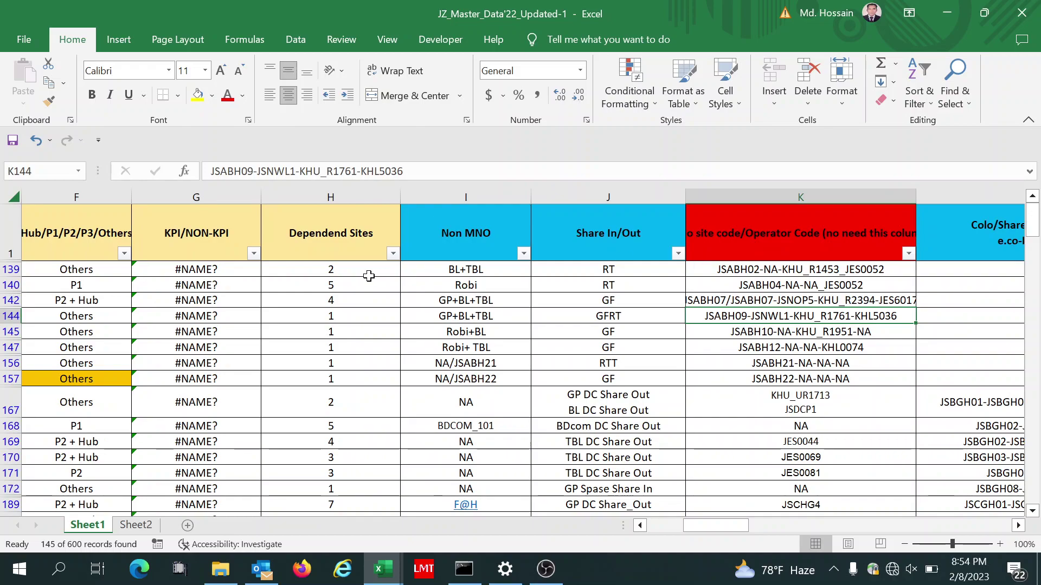
{"action": "left_click", "coordinate": [197, 269]}
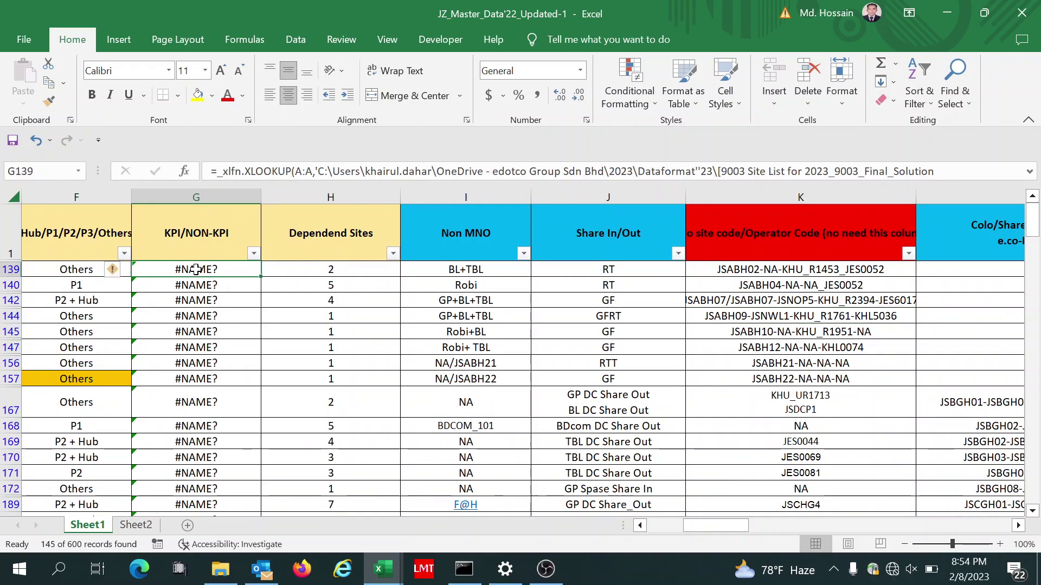
{"action": "key", "text": "Left"}
{"action": "key", "text": "Home"}
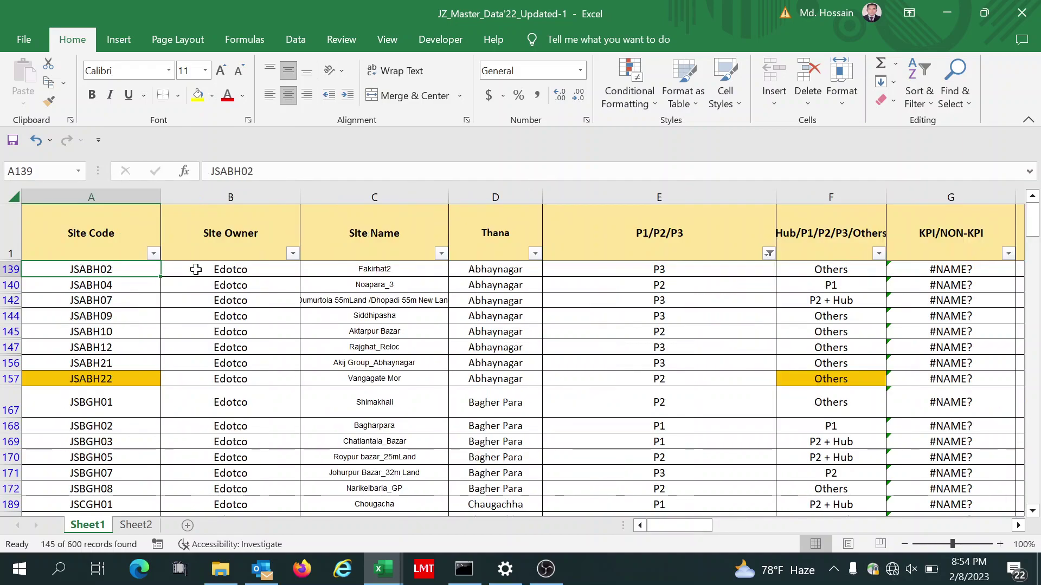
{"action": "left_click", "coordinate": [337, 274]}
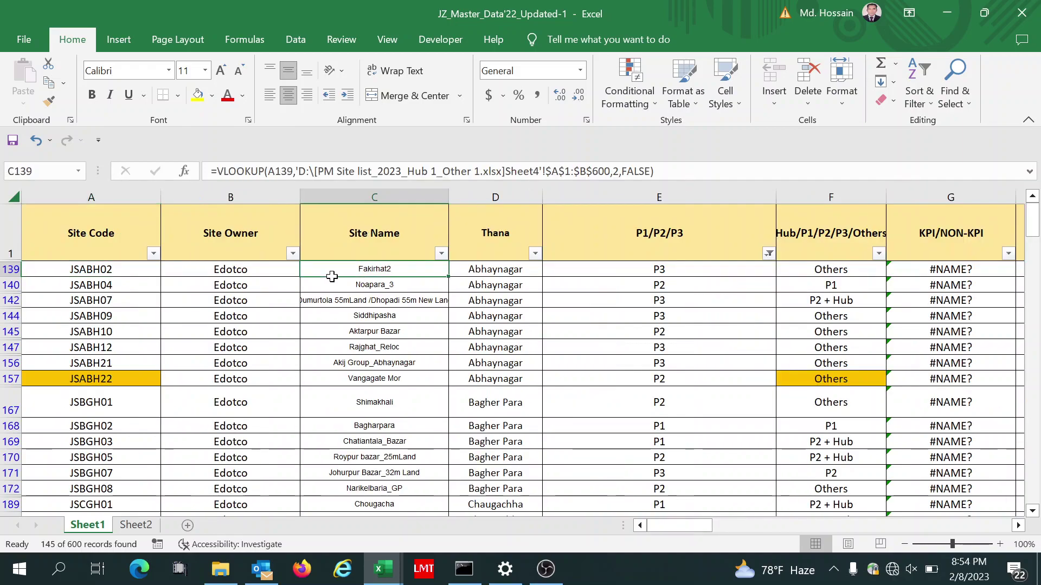
{"action": "left_click", "coordinate": [236, 273]}
{"action": "key", "text": "Left"}
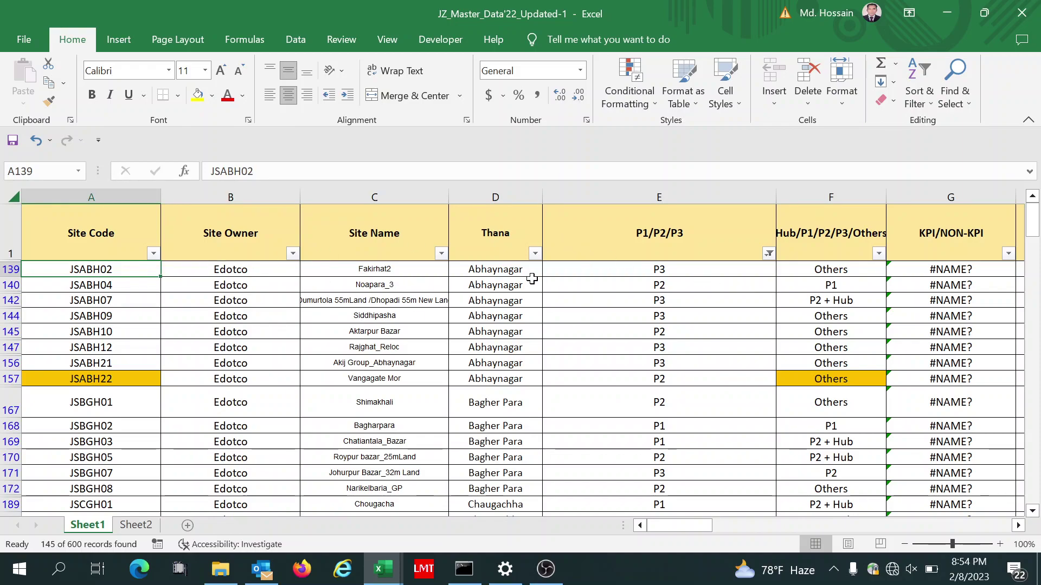
Step: Change the P1/P2/P3 filter to show only the #N/A rows
{"action": "left_click", "coordinate": [769, 254]}
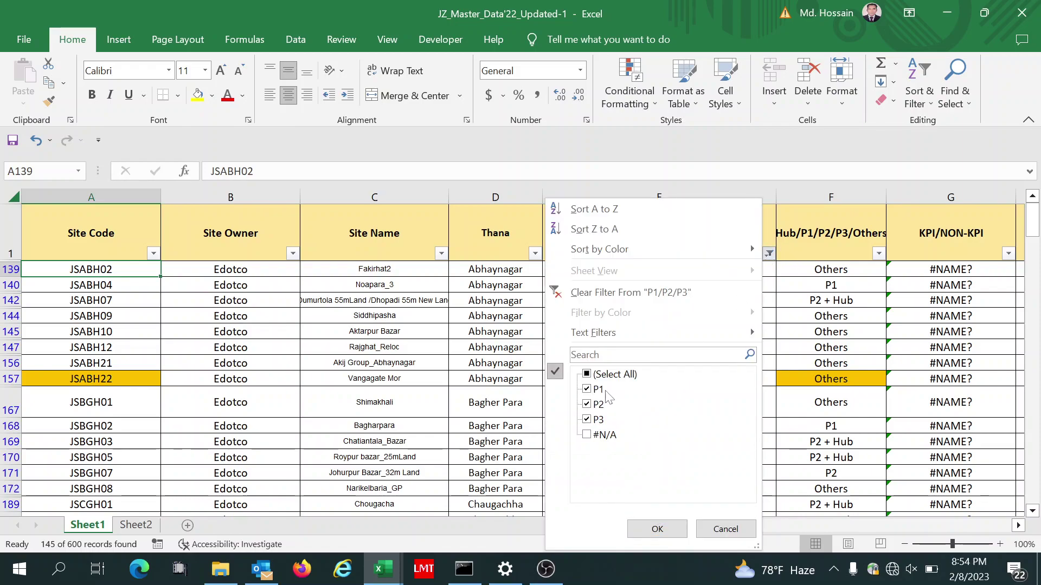
{"action": "left_click", "coordinate": [588, 379]}
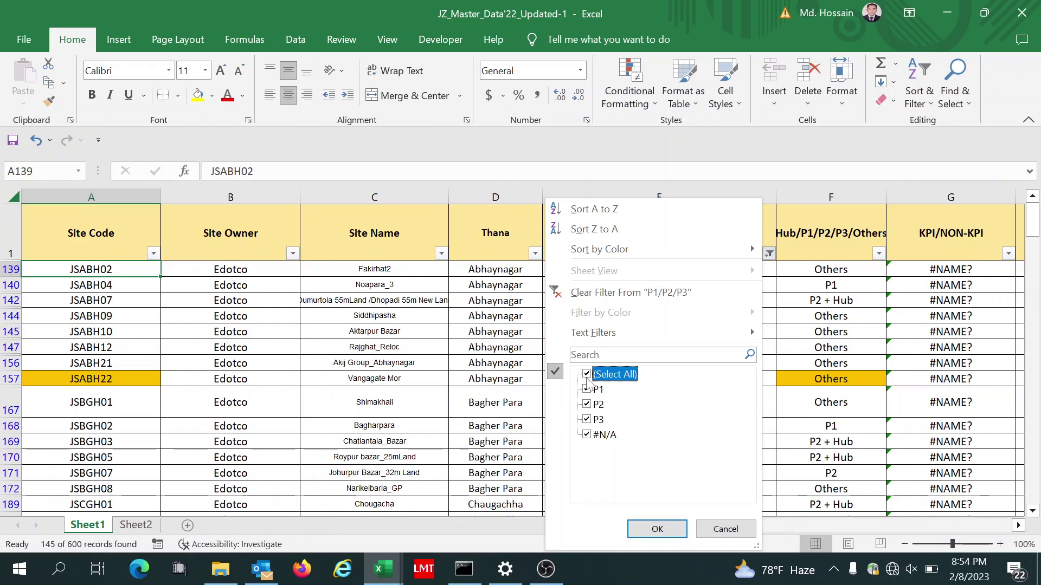
{"action": "left_click", "coordinate": [587, 389]}
{"action": "left_click", "coordinate": [588, 404]}
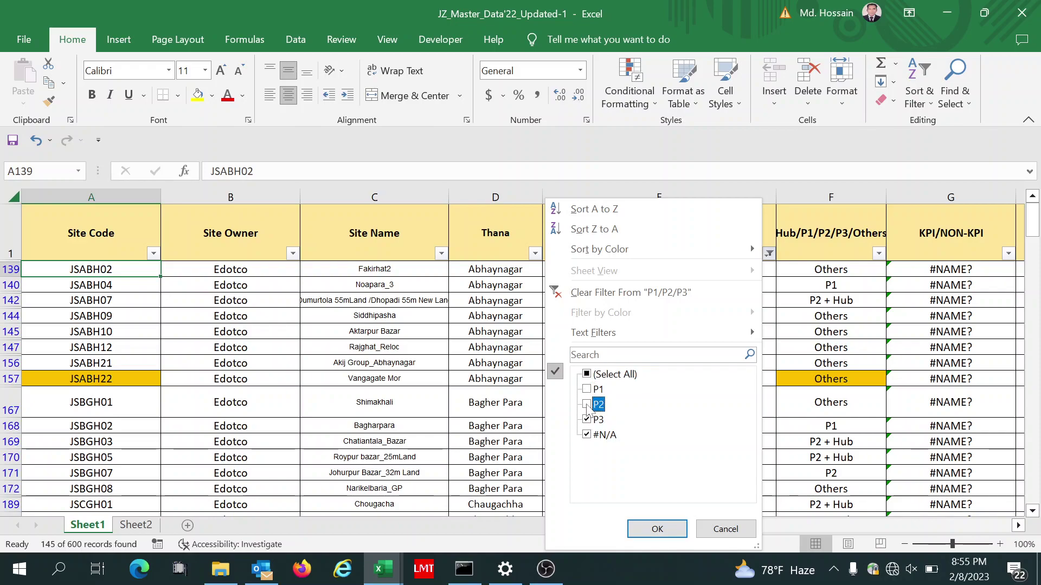
{"action": "left_click", "coordinate": [586, 420]}
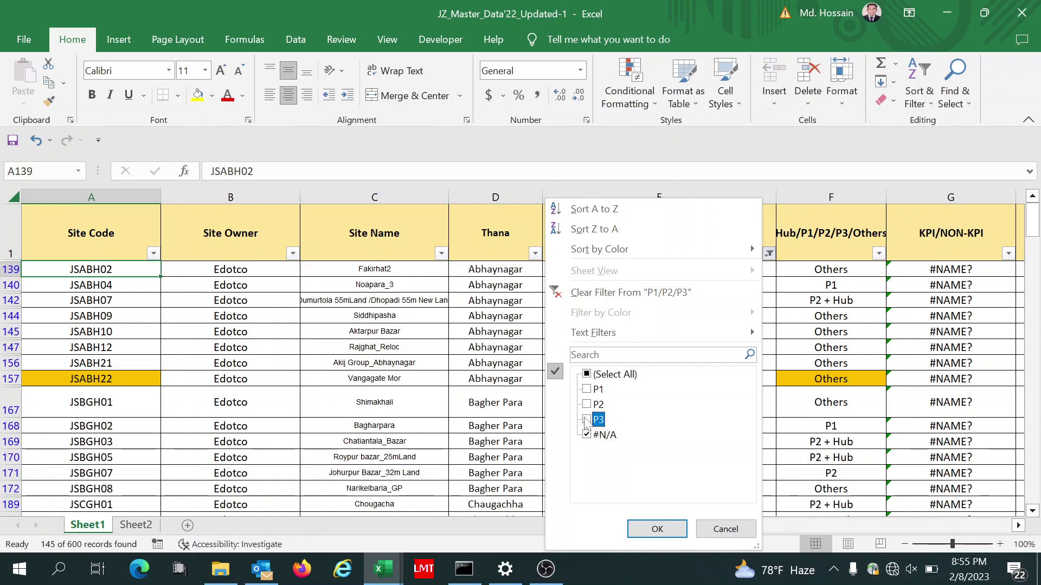
{"action": "left_click", "coordinate": [651, 529]}
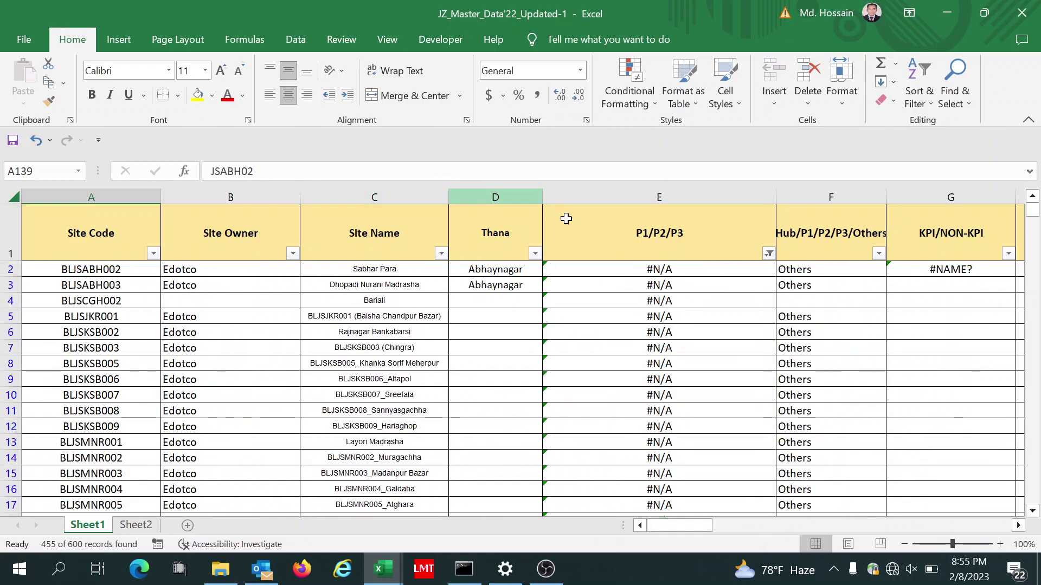
Step: Replace the formula in cell E2 with Others and fill it down the filtered P1/P2/P3 rows
{"action": "left_click", "coordinate": [683, 267]}
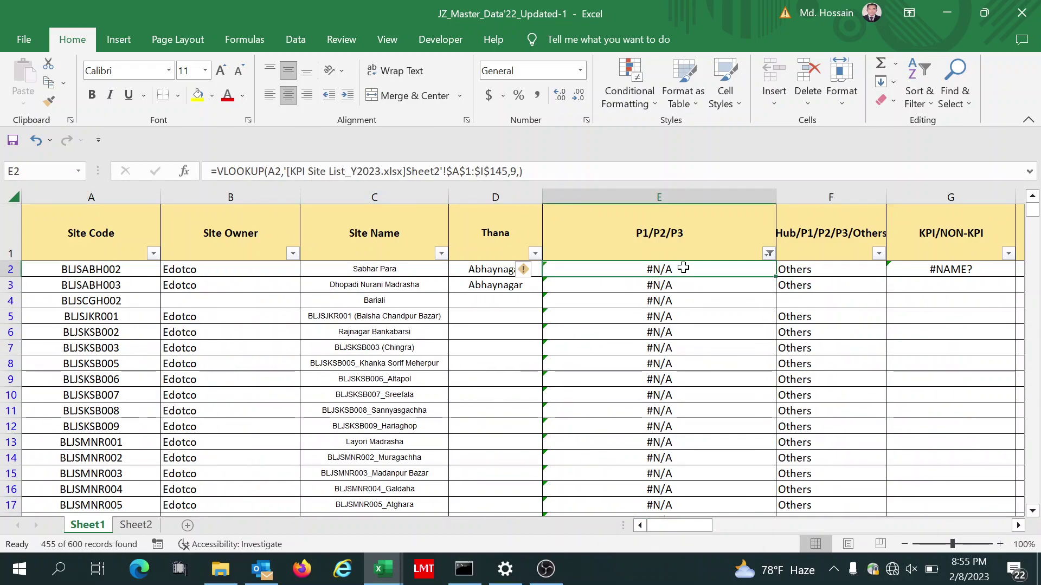
{"action": "double_click", "coordinate": [684, 267]}
{"action": "type", "text": "O"}
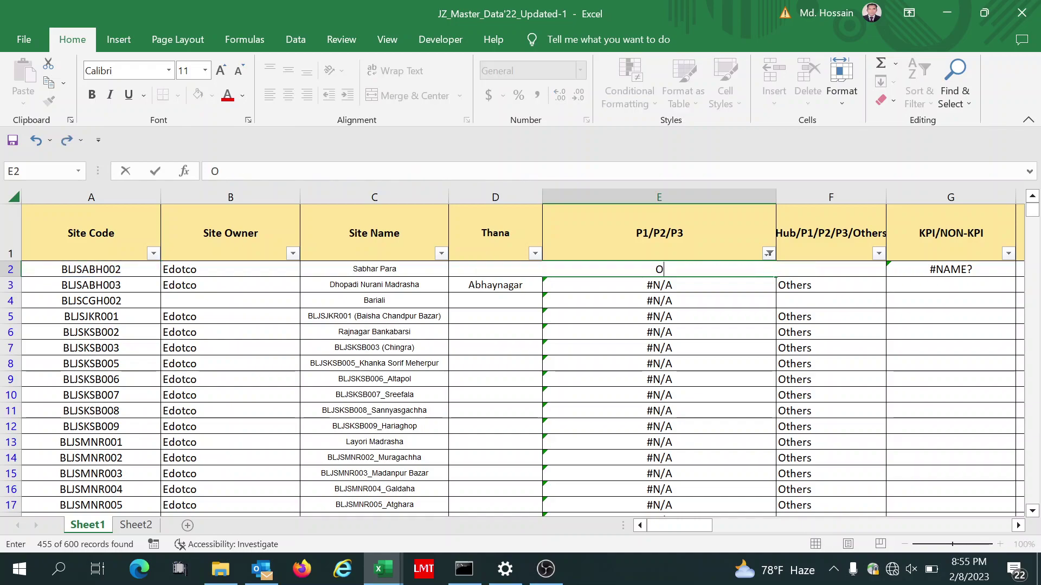
{"action": "type", "text": "thers"}
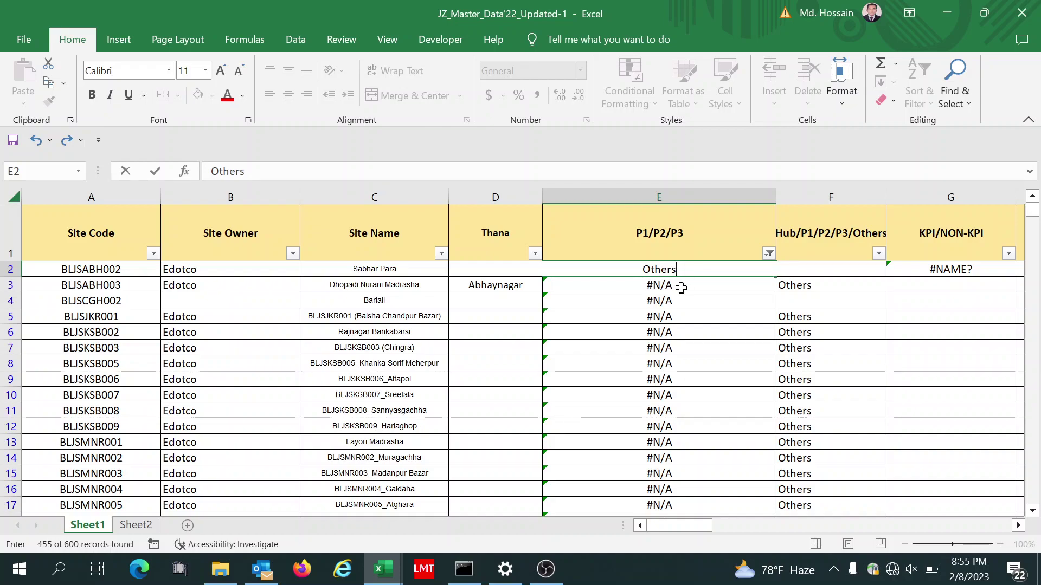
{"action": "key", "text": "Return"}
{"action": "left_click", "coordinate": [765, 273]}
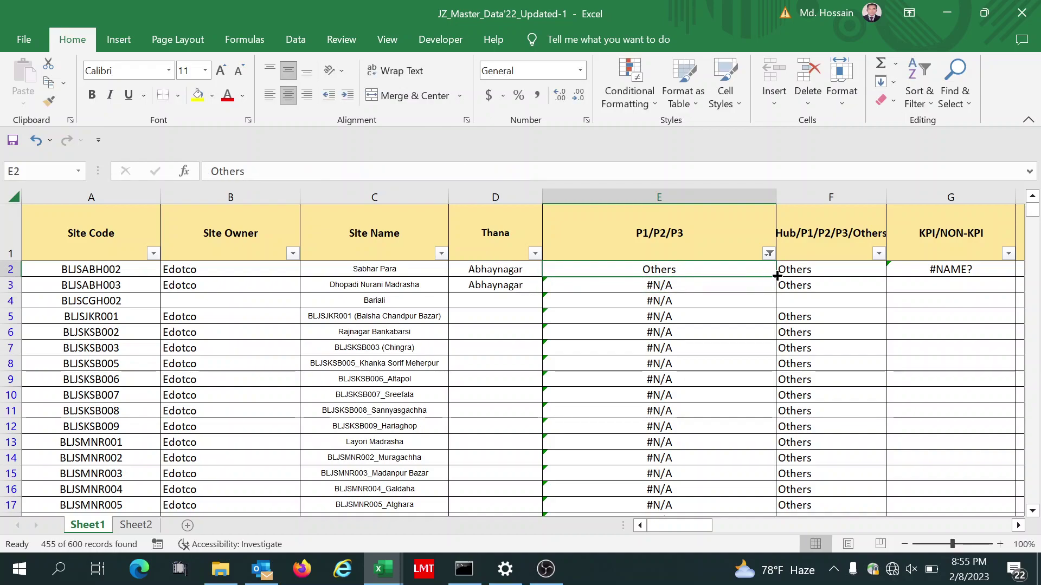
{"action": "double_click", "coordinate": [776, 277]}
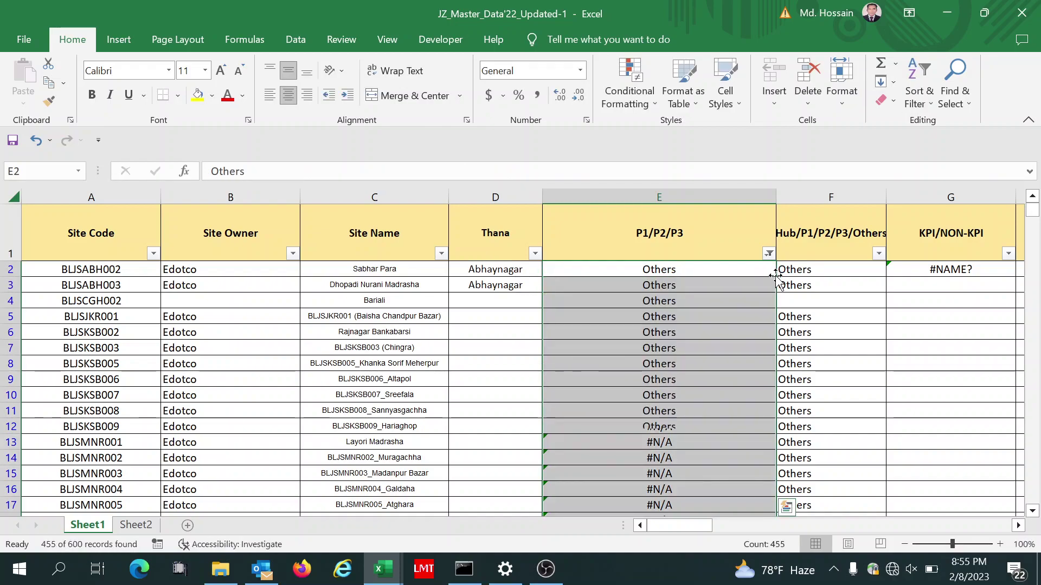
Step: Check the filled Others entries in the P1/P2/P3 column from row 6 down to row 66
{"action": "left_click", "coordinate": [682, 327]}
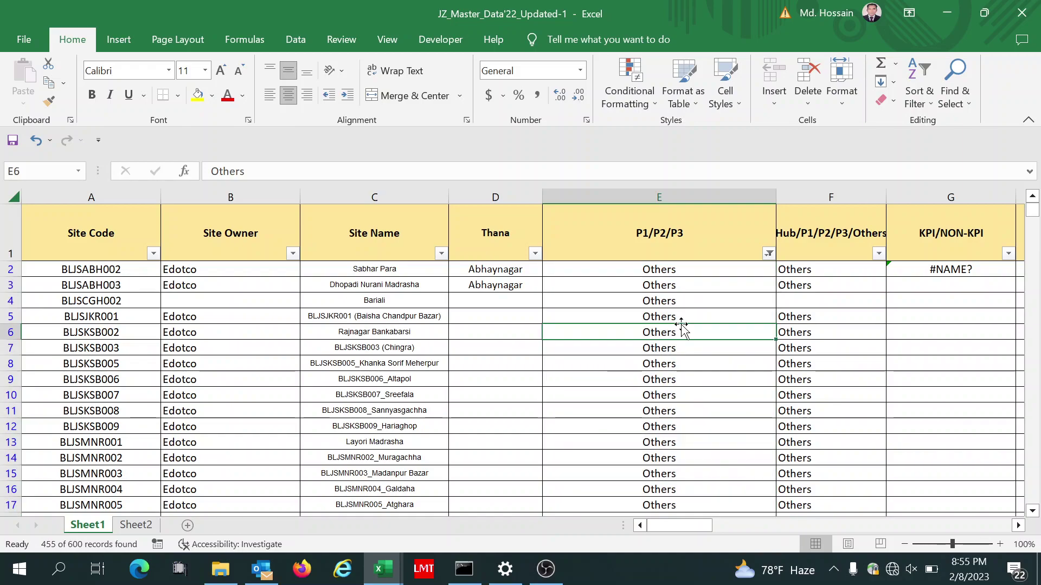
{"action": "key", "text": "Down"}
{"action": "key", "text": "Down"}
{"action": "key", "text": "Down"}
{"action": "key", "text": "Down"}
{"action": "key", "text": "Down"}
{"action": "key", "text": "Down"}
{"action": "key", "text": "Down"}
{"action": "key", "text": "Down"}
{"action": "key", "text": "Down"}
{"action": "key", "text": "Down"}
{"action": "key", "text": "Down"}
{"action": "key", "text": "Down"}
{"action": "key", "text": "Down"}
{"action": "key", "text": "Down"}
{"action": "key", "text": "Down"}
{"action": "key", "text": "Down"}
{"action": "key", "text": "Down"}
{"action": "key", "text": "Down"}
{"action": "key", "text": "Down"}
{"action": "key", "text": "Down"}
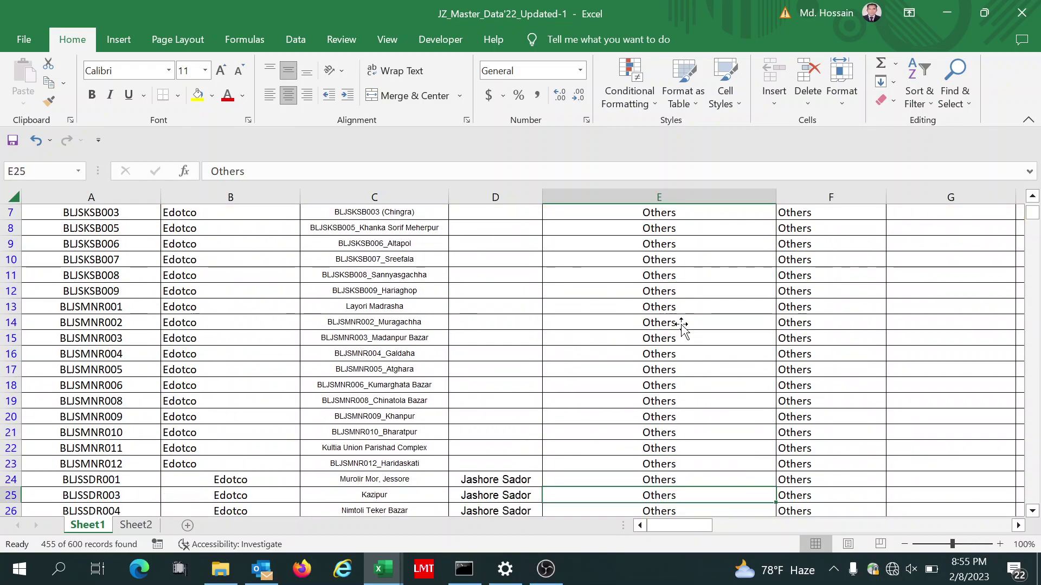
{"action": "key", "text": "Down"}
{"action": "key", "text": "Down"}
{"action": "key", "text": "Down"}
{"action": "key", "text": "Down"}
{"action": "key", "text": "Down"}
{"action": "key", "text": "Down"}
{"action": "key", "text": "Down"}
{"action": "key", "text": "Down"}
{"action": "key", "text": "Down"}
{"action": "key", "text": "Down"}
{"action": "key", "text": "Down"}
{"action": "key", "text": "Down"}
{"action": "key", "text": "Down"}
{"action": "key", "text": "Down"}
{"action": "key", "text": "Down"}
{"action": "key", "text": "Down"}
{"action": "key", "text": "Down"}
{"action": "key", "text": "Down"}
{"action": "key", "text": "Down"}
{"action": "key", "text": "Down"}
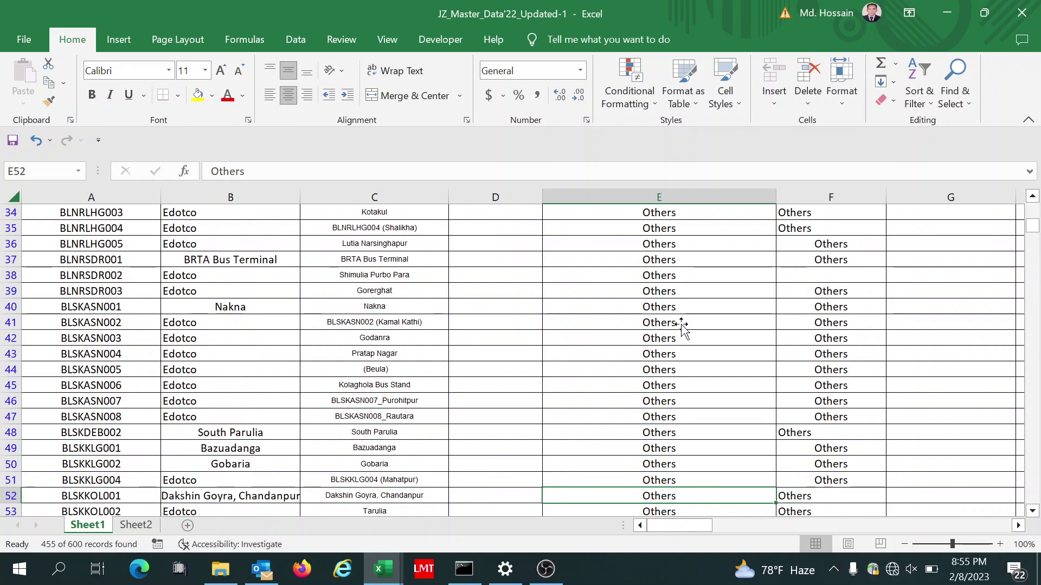
{"action": "key", "text": "Down"}
{"action": "key", "text": "Down"}
{"action": "key", "text": "Down"}
{"action": "key", "text": "Down"}
{"action": "key", "text": "Down"}
{"action": "key", "text": "Down"}
{"action": "key", "text": "Down"}
{"action": "key", "text": "Down"}
{"action": "key", "text": "Down"}
{"action": "key", "text": "Down"}
{"action": "key", "text": "Down"}
{"action": "key", "text": "Down"}
{"action": "key", "text": "Down"}
{"action": "key", "text": "Down"}
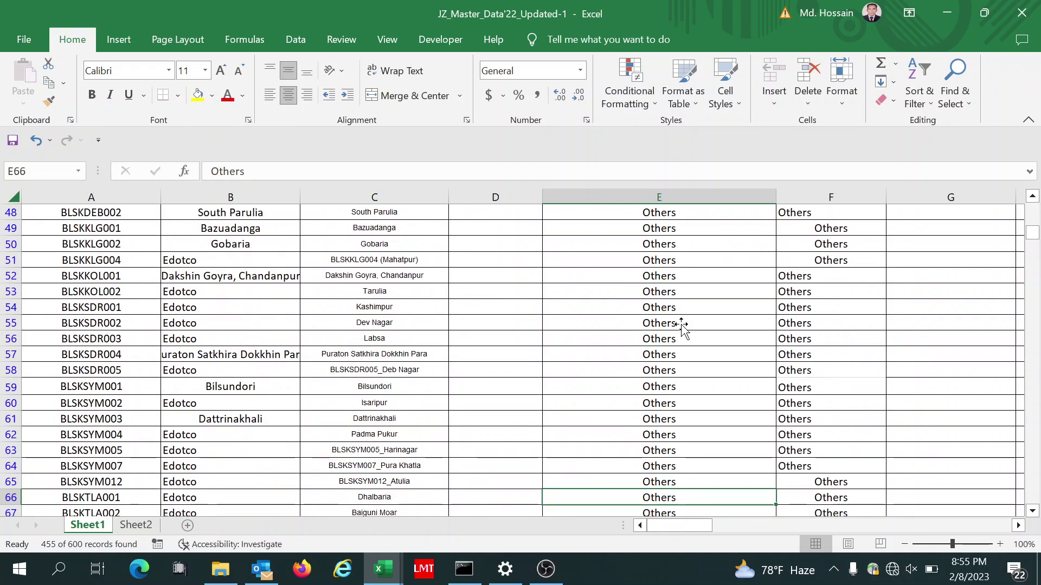
Step: Check the remaining Others entries in the filtered P1/P2/P3 column from row 67 down to row 599
{"action": "key", "text": "Down"}
{"action": "key", "text": "Down"}
{"action": "key", "text": "Down"}
{"action": "key", "text": "Down"}
{"action": "key", "text": "Down"}
{"action": "key", "text": "Down"}
{"action": "key", "text": "Down"}
{"action": "key", "text": "Down"}
{"action": "key", "text": "Down"}
{"action": "key", "text": "Down"}
{"action": "key", "text": "Down"}
{"action": "key", "text": "Down"}
{"action": "key", "text": "Down"}
{"action": "key", "text": "Down"}
{"action": "key", "text": "Down"}
{"action": "key", "text": "Down"}
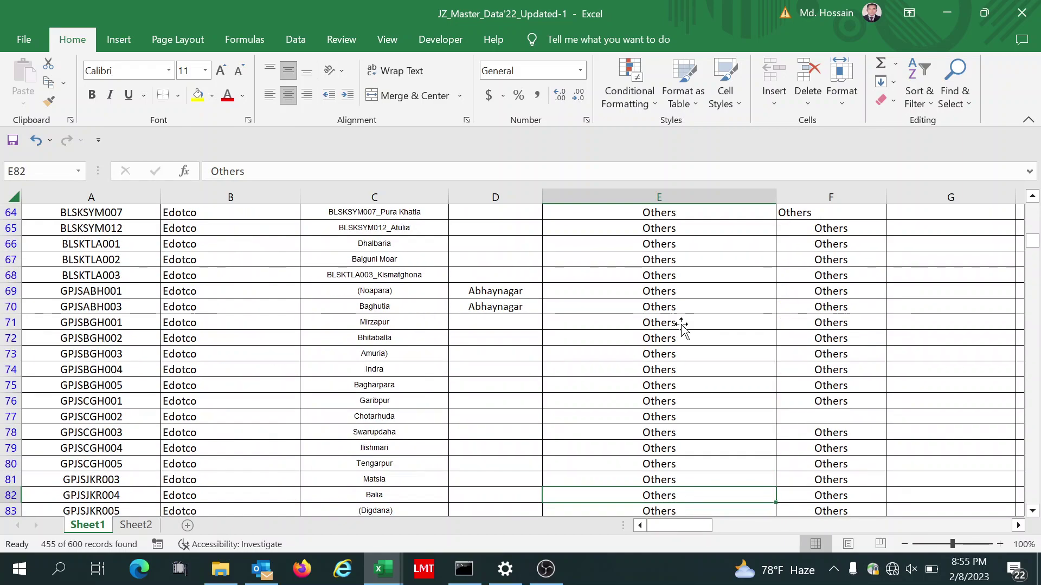
{"action": "key", "text": "Down"}
{"action": "key", "text": "Down"}
{"action": "key", "text": "Down"}
{"action": "key", "text": "Down"}
{"action": "key", "text": "Down"}
{"action": "key", "text": "Down"}
{"action": "key", "text": "Down"}
{"action": "key", "text": "Down"}
{"action": "key", "text": "Down"}
{"action": "key", "text": "Down"}
{"action": "key", "text": "Down"}
{"action": "key", "text": "Down"}
{"action": "key", "text": "Down"}
{"action": "key", "text": "Down"}
{"action": "key", "text": "Down"}
{"action": "key", "text": "Down"}
{"action": "key", "text": "Down"}
{"action": "key", "text": "Down"}
{"action": "key", "text": "Down"}
{"action": "key", "text": "Down"}
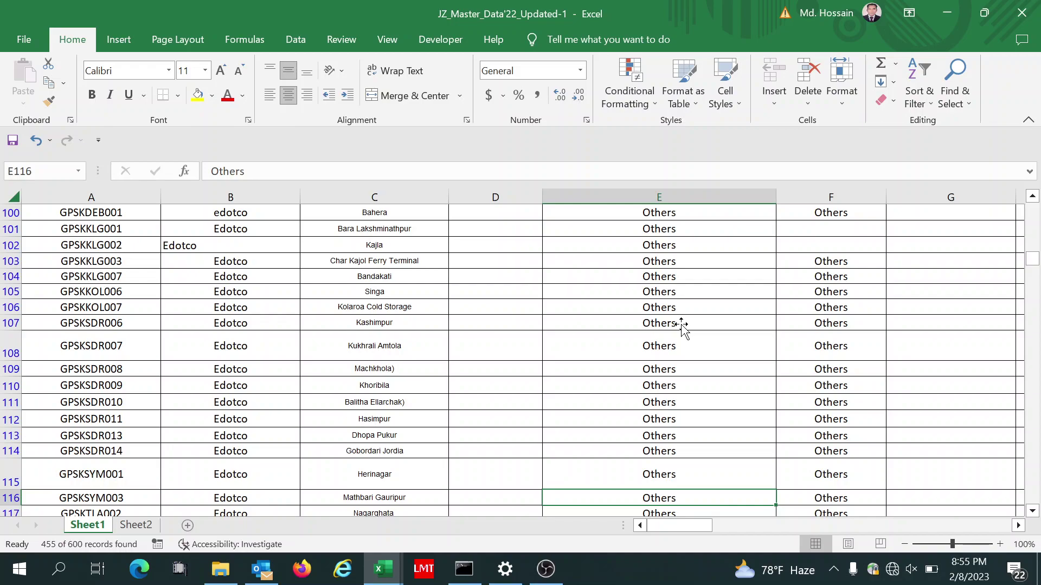
{"action": "key", "text": "Down"}
{"action": "key", "text": "Down"}
{"action": "key", "text": "Down"}
{"action": "key", "text": "Down"}
{"action": "key", "text": "Down"}
{"action": "key", "text": "Down"}
{"action": "key", "text": "Down"}
{"action": "key", "text": "Down"}
{"action": "key", "text": "Down"}
{"action": "key", "text": "Down"}
{"action": "key", "text": "Down"}
{"action": "key", "text": "Down"}
{"action": "key", "text": "Down"}
{"action": "key", "text": "Down"}
{"action": "key", "text": "Down"}
{"action": "key", "text": "Down"}
{"action": "key", "text": "Down"}
{"action": "key", "text": "Down"}
{"action": "key", "text": "Down"}
{"action": "key", "text": "Down"}
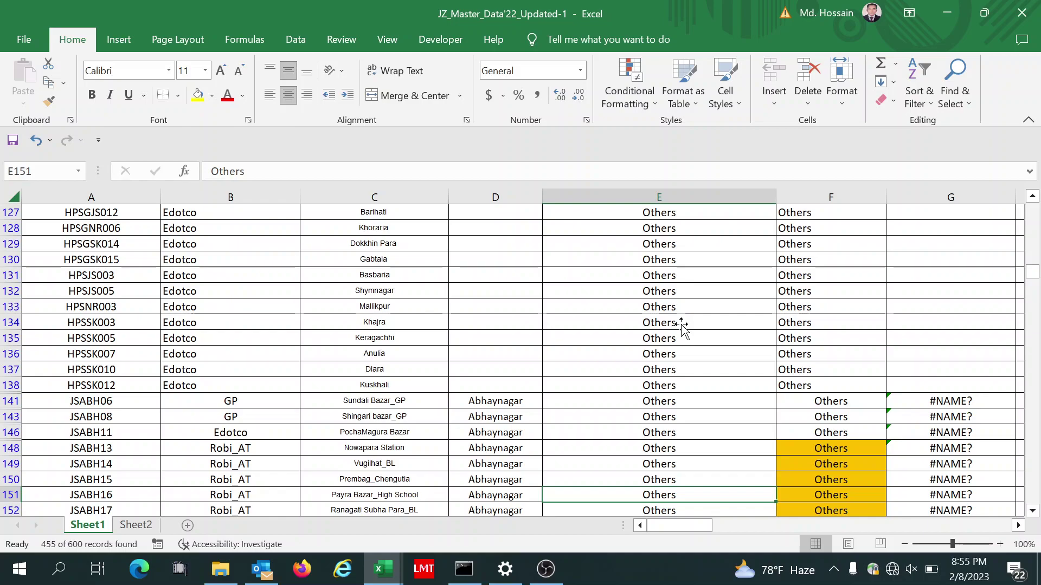
{"action": "key", "text": "Down"}
{"action": "key", "text": "Down"}
{"action": "key", "text": "Down"}
{"action": "key", "text": "Down"}
{"action": "key", "text": "Down"}
{"action": "key", "text": "Down"}
{"action": "key", "text": "Down"}
{"action": "key", "text": "Down"}
{"action": "key", "text": "Down"}
{"action": "key", "text": "Down"}
{"action": "key", "text": "Down"}
{"action": "key", "text": "Down"}
{"action": "key", "text": "Down"}
{"action": "key", "text": "Down"}
{"action": "key", "text": "Down"}
{"action": "key", "text": "Down"}
{"action": "key", "text": "Down"}
{"action": "key", "text": "Down"}
{"action": "key", "text": "Down"}
{"action": "key", "text": "Down"}
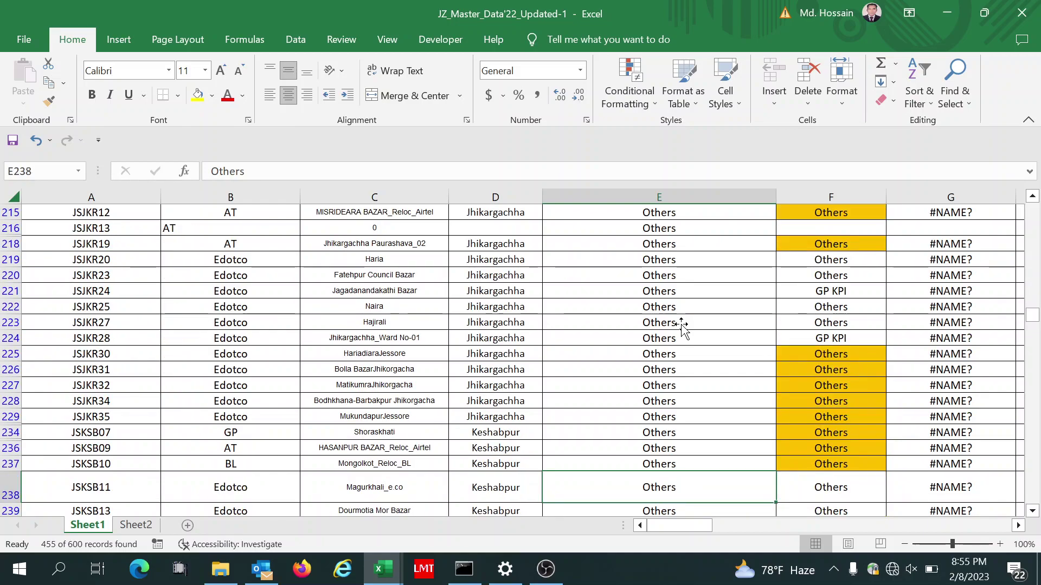
{"action": "key", "text": "Down"}
{"action": "key", "text": "Down"}
{"action": "key", "text": "Down"}
{"action": "key", "text": "Down"}
{"action": "key", "text": "Down"}
{"action": "key", "text": "Down"}
{"action": "key", "text": "Down"}
{"action": "key", "text": "Down"}
{"action": "key", "text": "Down"}
{"action": "key", "text": "Down"}
{"action": "key", "text": "Down"}
{"action": "key", "text": "Down"}
{"action": "key", "text": "Down"}
{"action": "key", "text": "Down"}
{"action": "key", "text": "Down"}
{"action": "key", "text": "Down"}
{"action": "key", "text": "Down"}
{"action": "key", "text": "Down"}
{"action": "key", "text": "Down"}
{"action": "key", "text": "Down"}
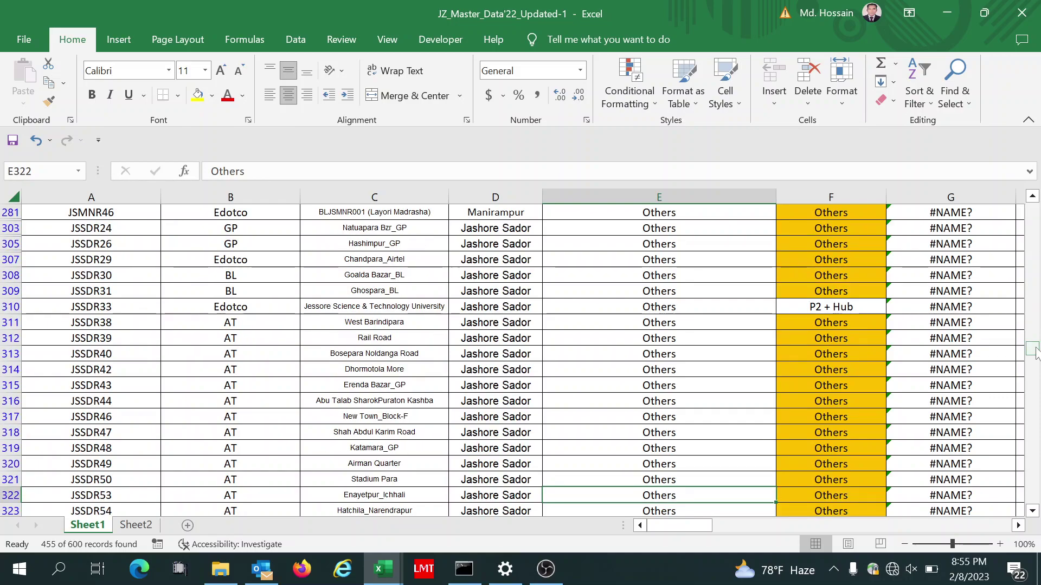
{"action": "left_click_drag", "start_coordinate": [1032, 349], "coordinate": [1033, 496]}
{"action": "left_click", "coordinate": [735, 469]}
Step: Save the workbook and reset the P1/P2/P3 filter to show all rows
{"action": "key", "text": "ctrl+s"}
{"action": "left_click_drag", "start_coordinate": [1033, 496], "coordinate": [1032, 140]}
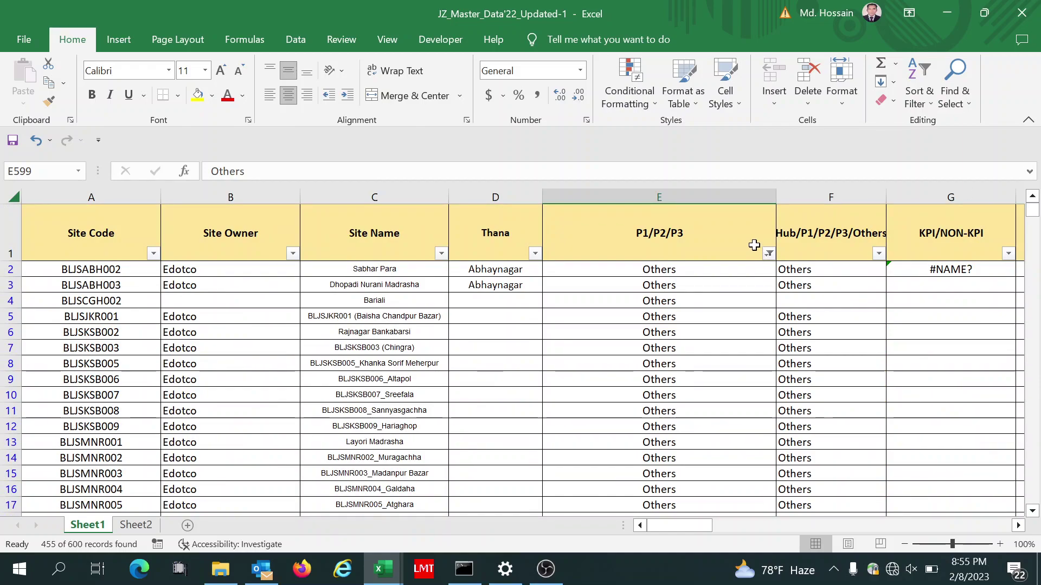
{"action": "left_click", "coordinate": [769, 254]}
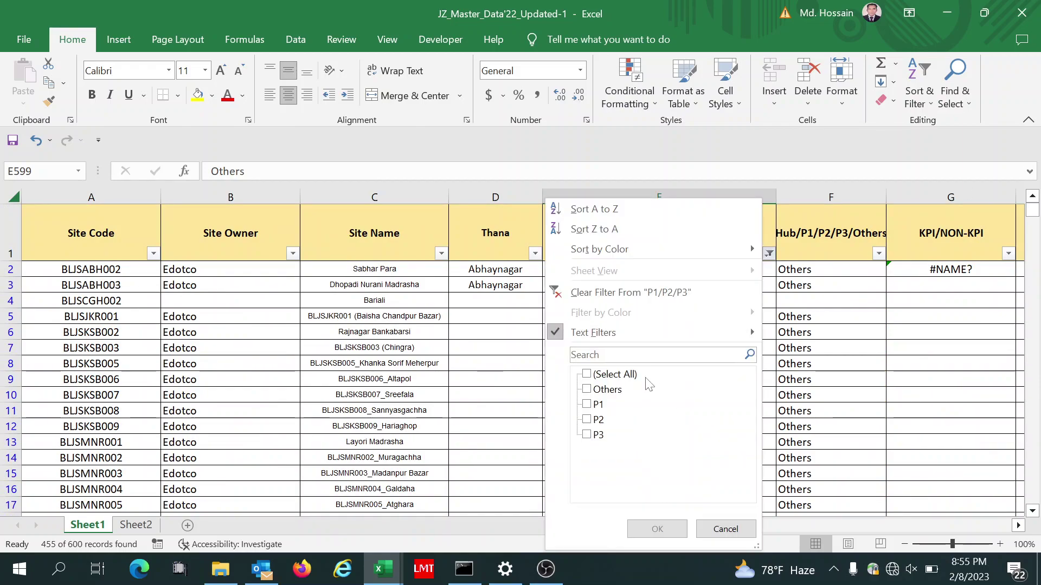
{"action": "left_click", "coordinate": [587, 376]}
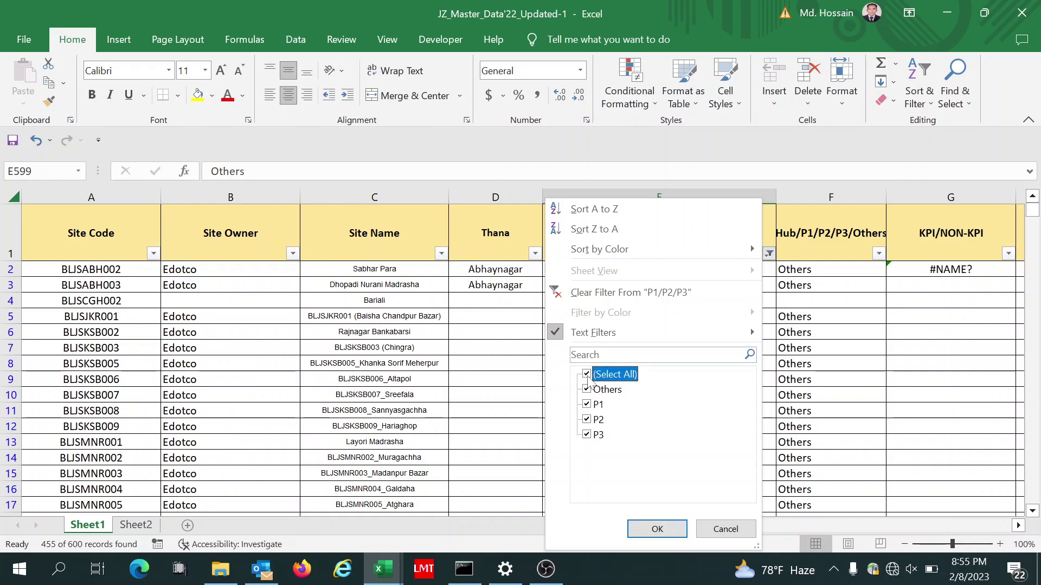
{"action": "left_click", "coordinate": [656, 529]}
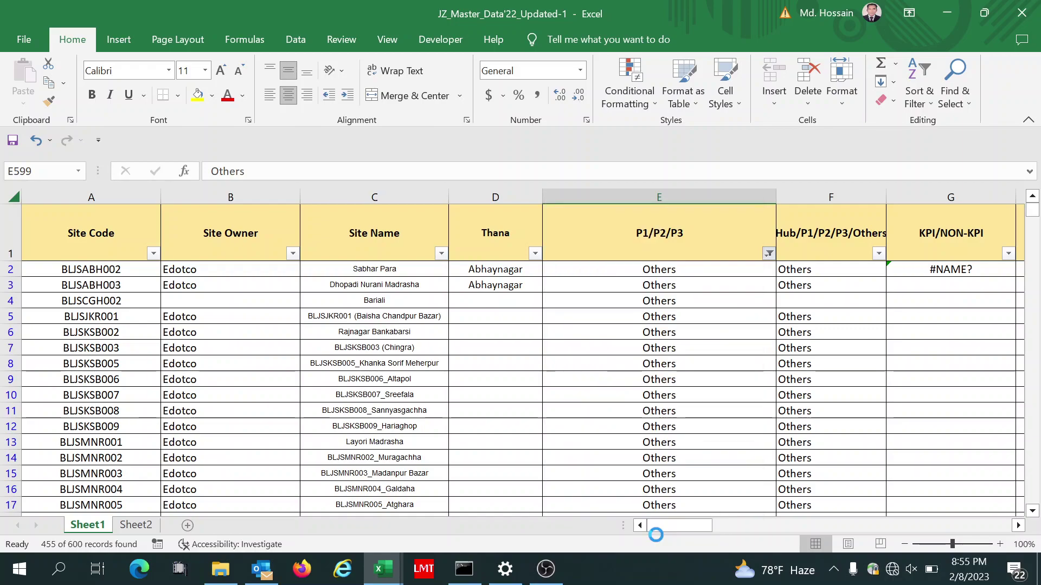
Step: Exclude Others in the P1/P2/P3 filter to view only the P1, P2 and P3 sites, and restore all rows
{"action": "left_click", "coordinate": [769, 254]}
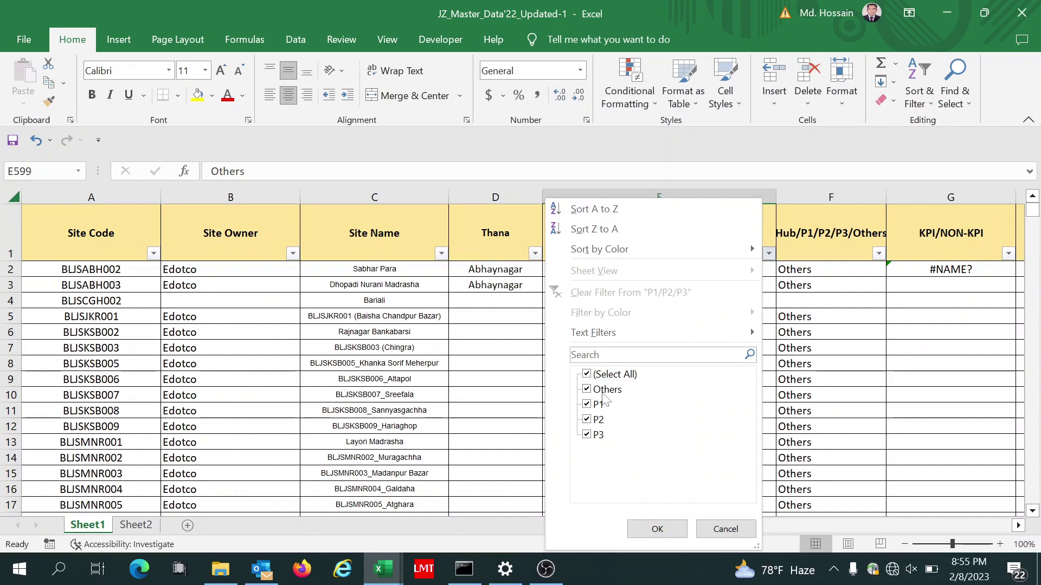
{"action": "left_click", "coordinate": [587, 391]}
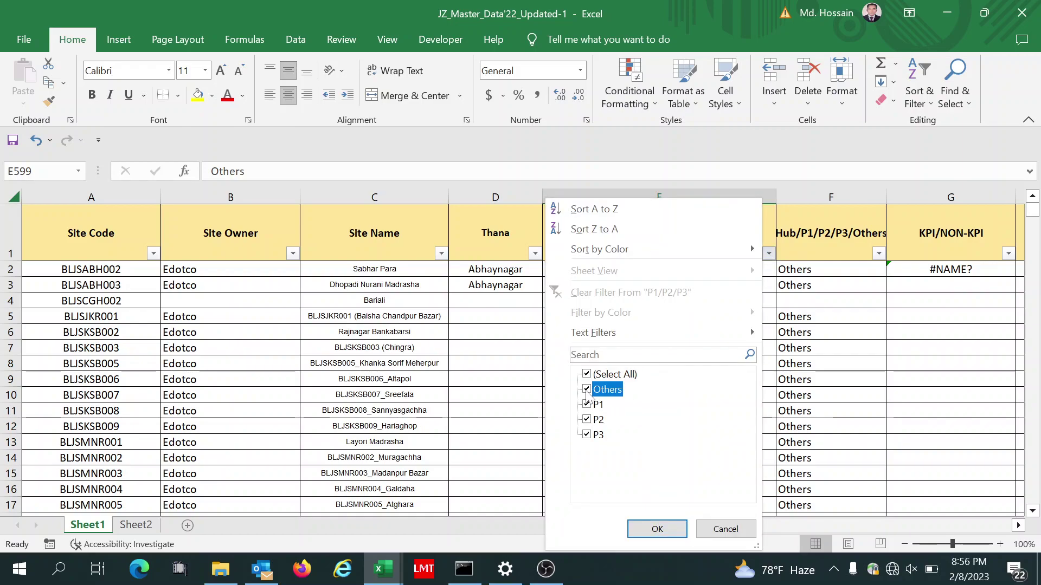
{"action": "left_click", "coordinate": [666, 530]}
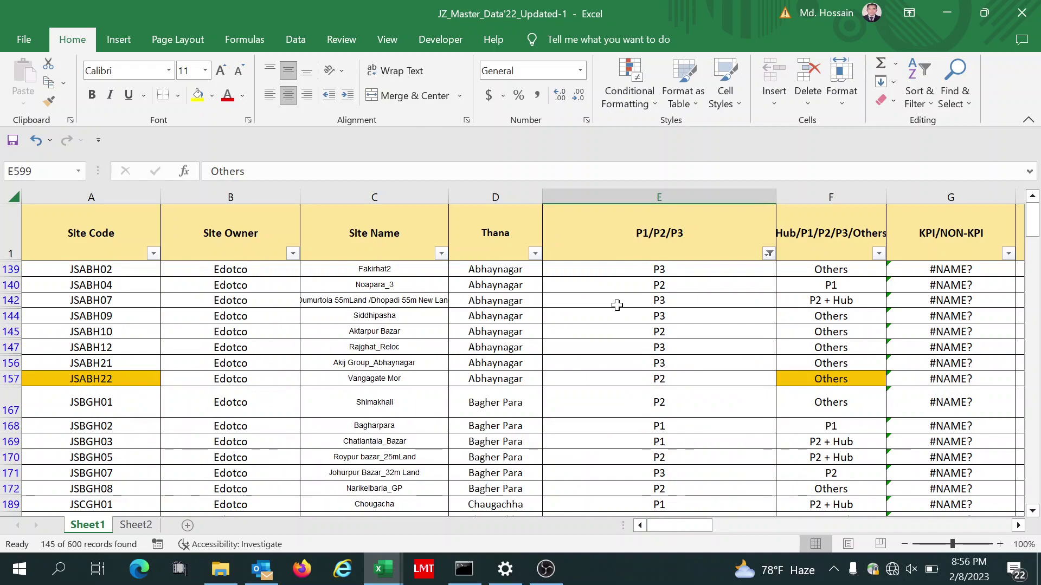
{"action": "left_click", "coordinate": [769, 253]}
{"action": "left_click", "coordinate": [595, 375]}
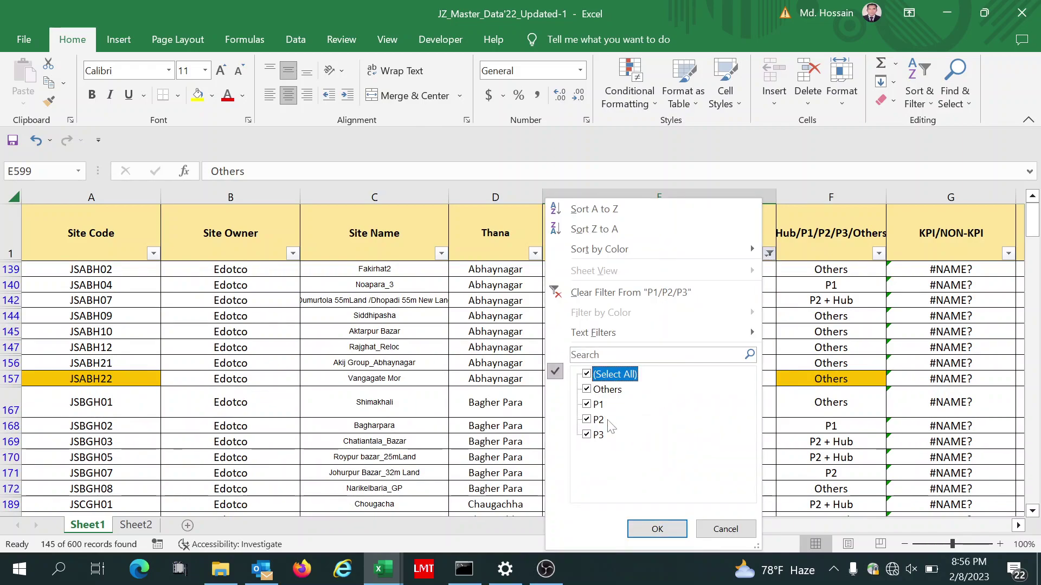
{"action": "left_click", "coordinate": [657, 529]}
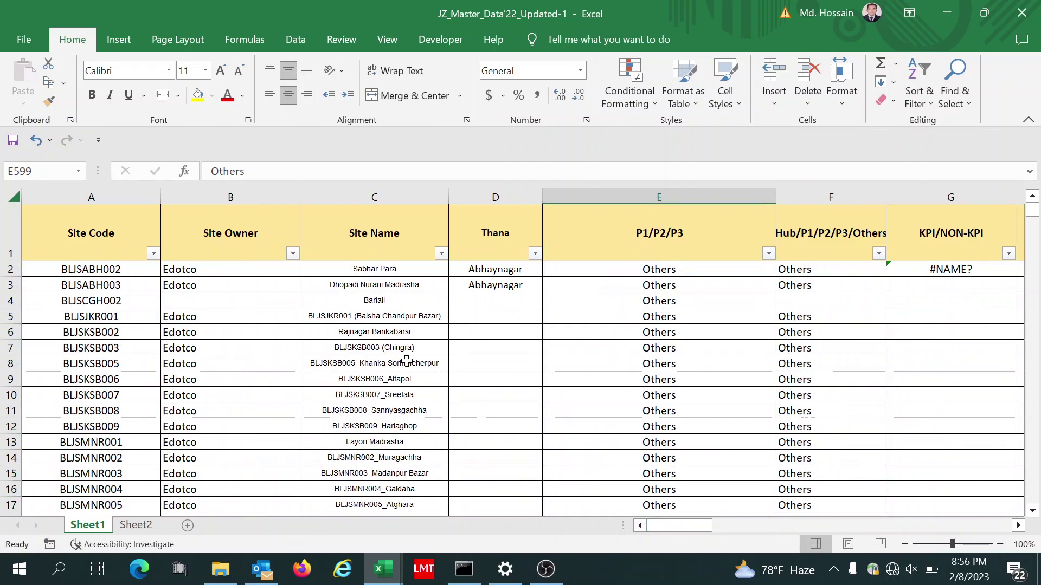
Step: Examine the column headers from Site Code to Hub/P1/P2/P3/Others and the site codes down to row 6
{"action": "left_click", "coordinate": [69, 230]}
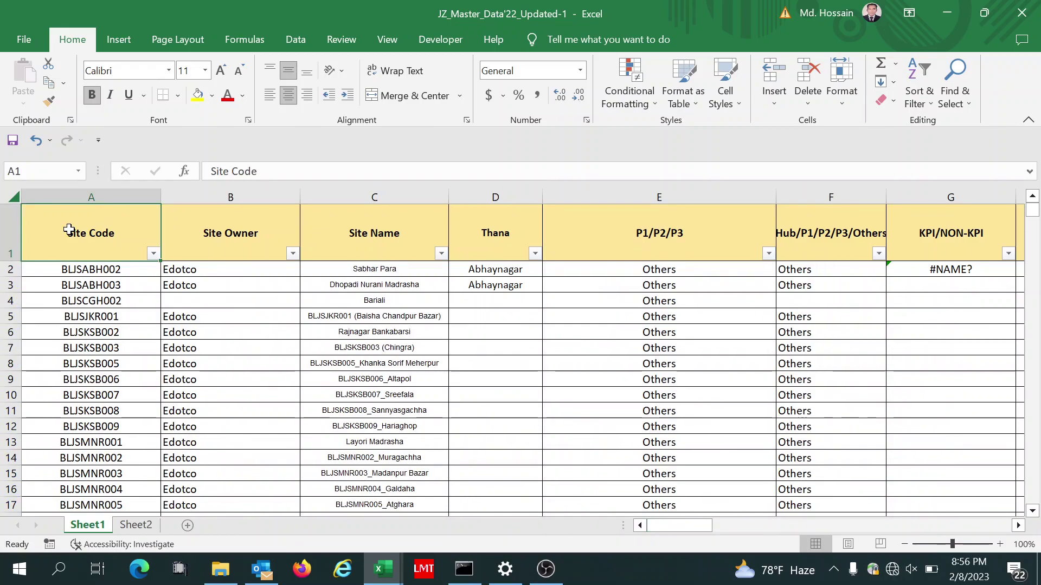
{"action": "key", "text": "Right"}
{"action": "key", "text": "Right"}
{"action": "key", "text": "Right"}
{"action": "key", "text": "Right"}
{"action": "key", "text": "Right"}
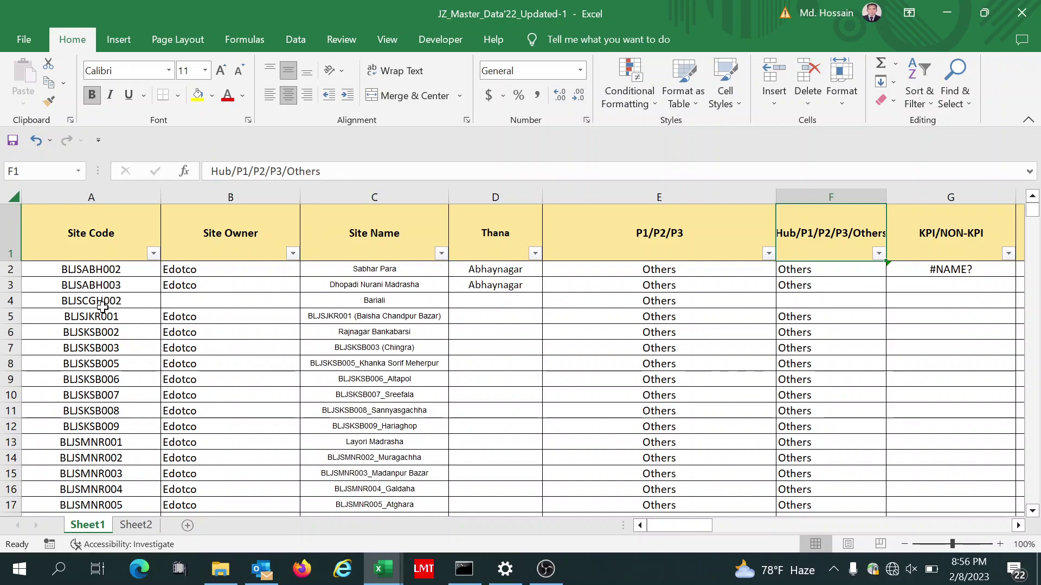
{"action": "left_click", "coordinate": [101, 332]}
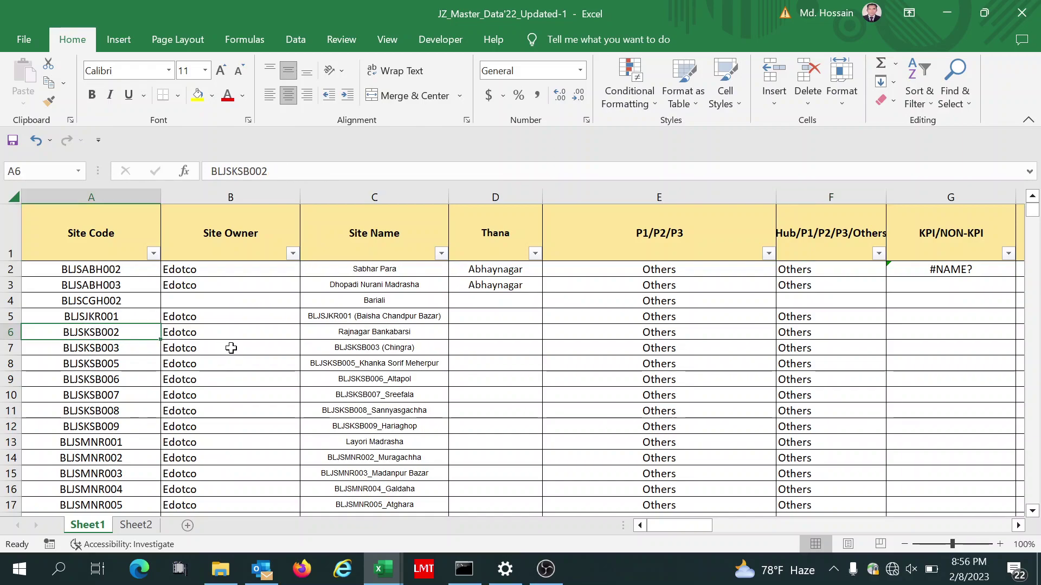
{"action": "key", "text": "Up"}
{"action": "key", "text": "Up"}
{"action": "key", "text": "Up"}
{"action": "key", "text": "Up"}
{"action": "key", "text": "Up"}
{"action": "key", "text": "Down"}
{"action": "key", "text": "Down"}
{"action": "key", "text": "Down"}
{"action": "key", "text": "Down"}
{"action": "key", "text": "Down"}
Step: Sort the Site Code column from A to Z and filter it to the codes containing JSKSB
{"action": "left_click", "coordinate": [153, 253]}
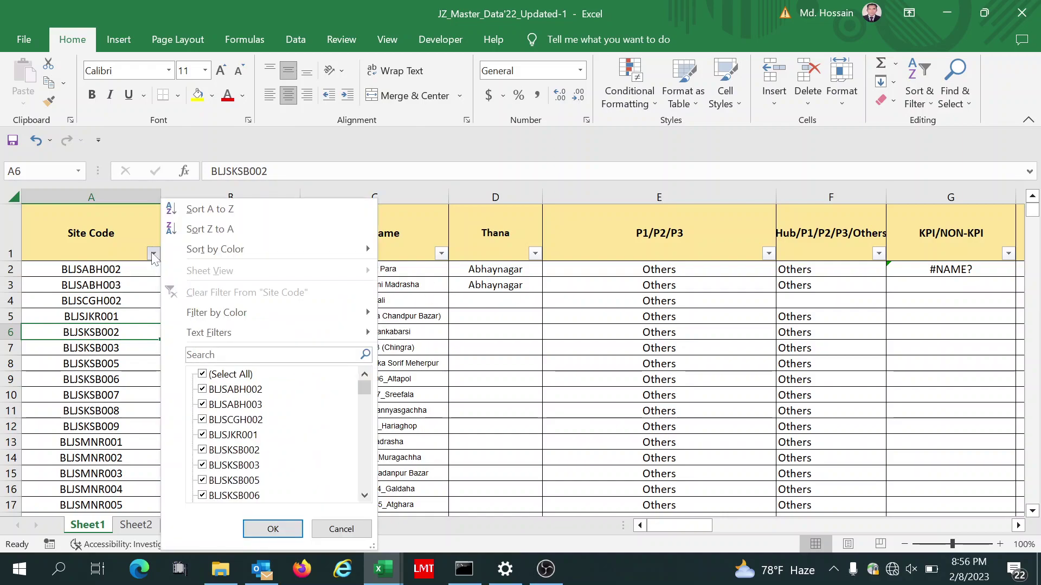
{"action": "left_click", "coordinate": [154, 255]}
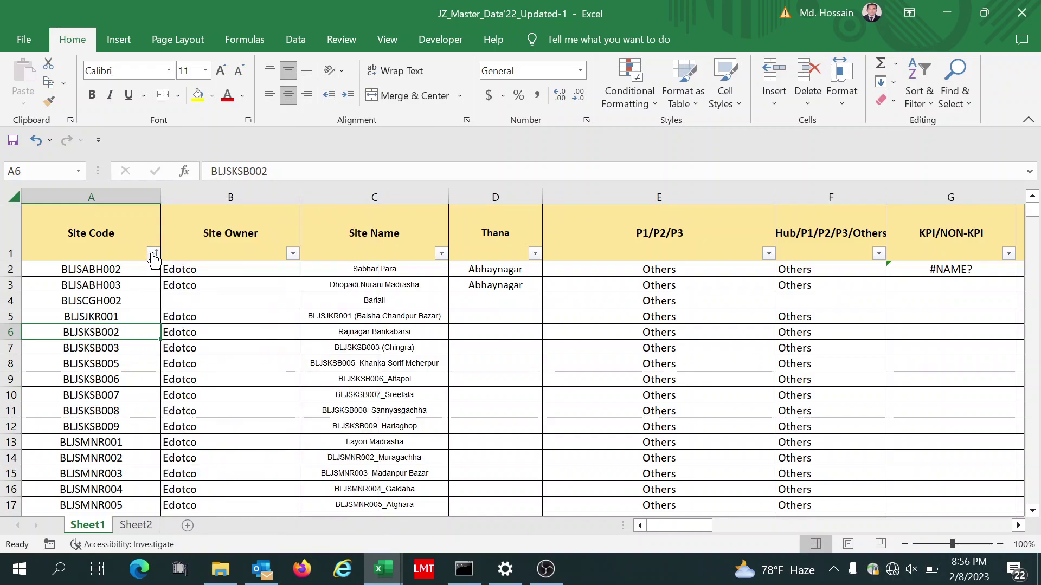
{"action": "left_click", "coordinate": [154, 253]}
{"action": "mouse_move", "coordinate": [217, 332]}
{"action": "left_click", "coordinate": [271, 355]}
{"action": "type", "text": "js"}
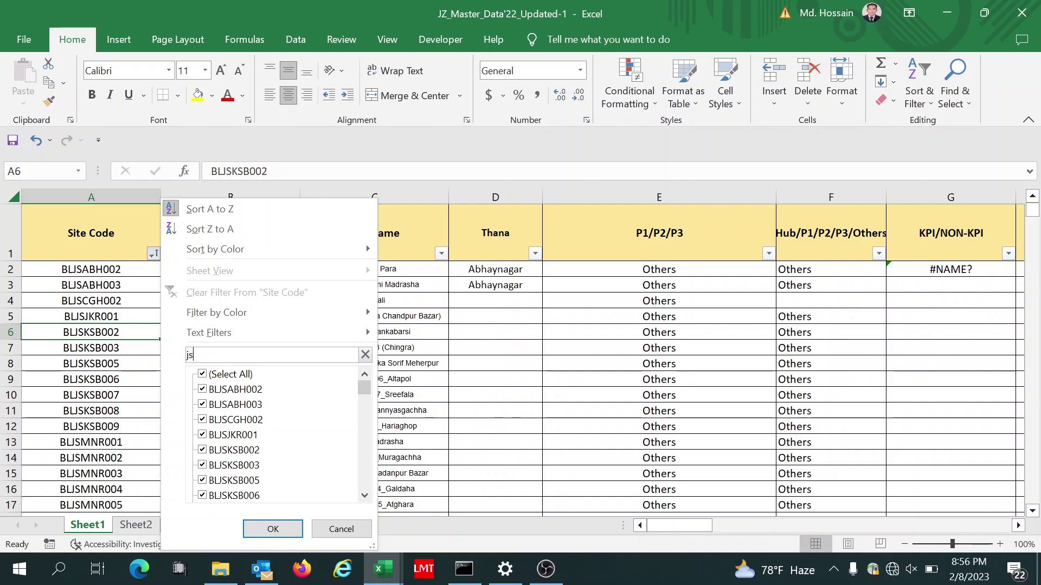
{"action": "type", "text": "jk"}
{"action": "key", "text": "BackSpace"}
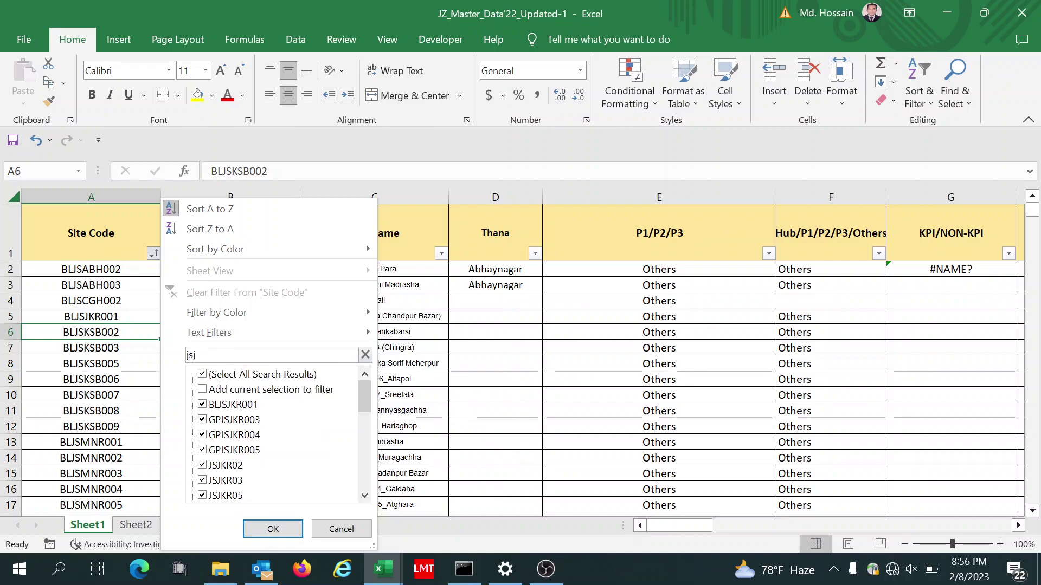
{"action": "key", "text": "BackSpace"}
{"action": "type", "text": "JSKSB"}
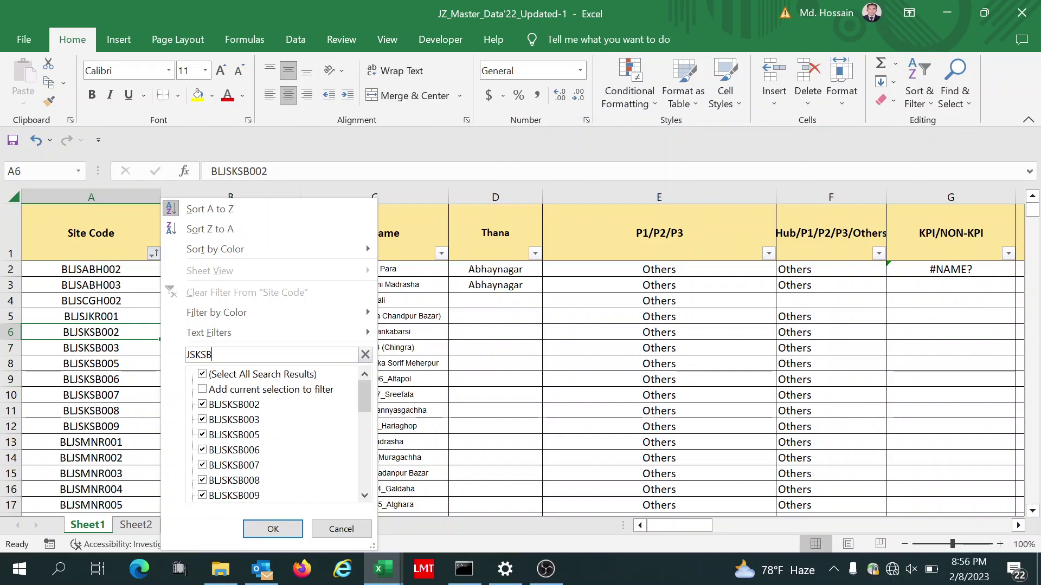
{"action": "key", "text": "Return"}
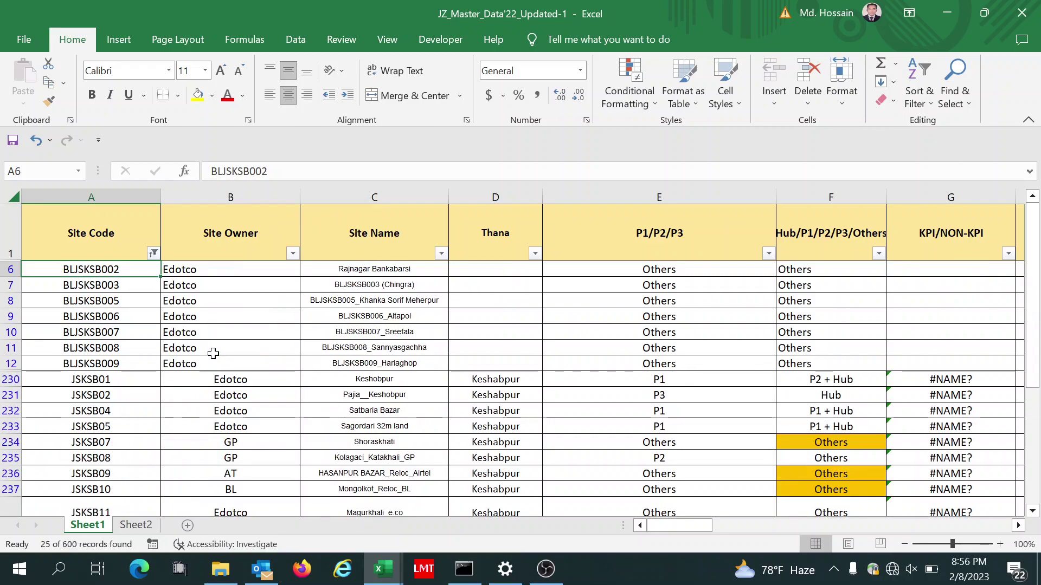
Step: Enter Keshabpur as the Thana for site BLJSKSB002 in cell D6
{"action": "left_click", "coordinate": [528, 344]}
{"action": "key", "text": "Up"}
{"action": "key", "text": "Up"}
{"action": "key", "text": "Up"}
{"action": "key", "text": "Up"}
{"action": "key", "text": "Up"}
{"action": "key", "text": "Up"}
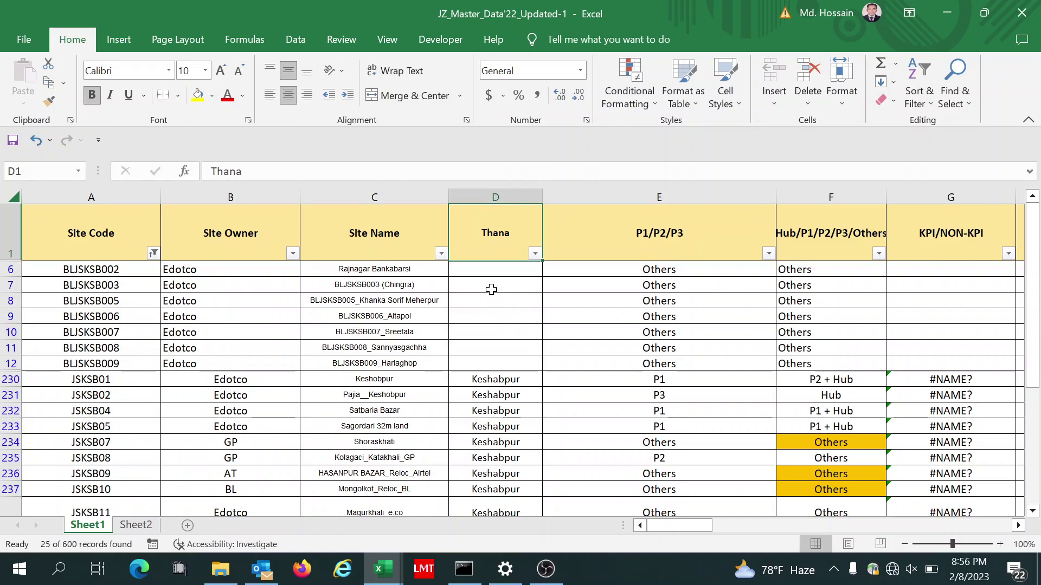
{"action": "left_click", "coordinate": [481, 269]}
{"action": "type", "text": "K"}
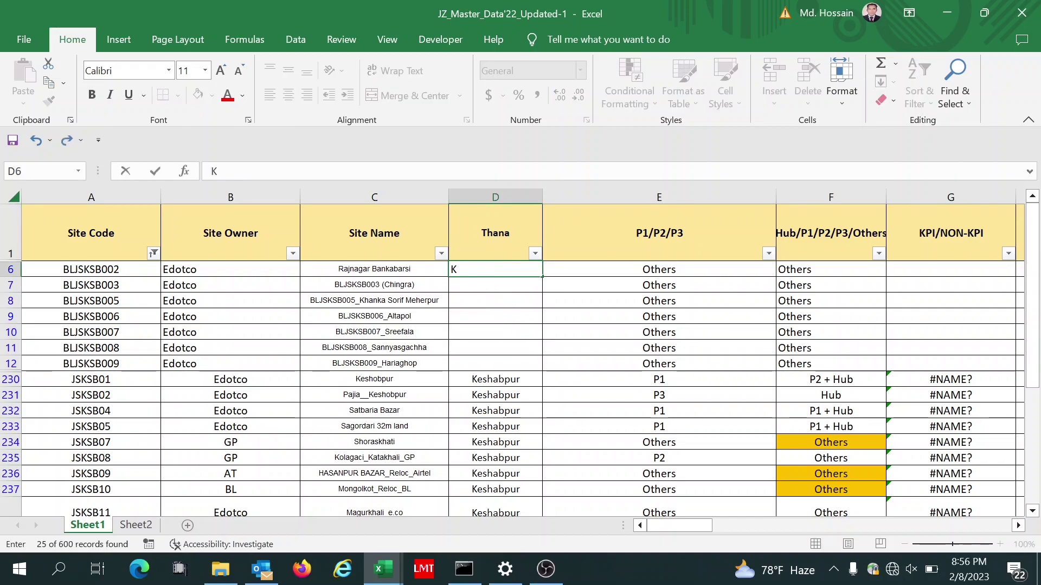
{"action": "type", "text": "eshabpur"}
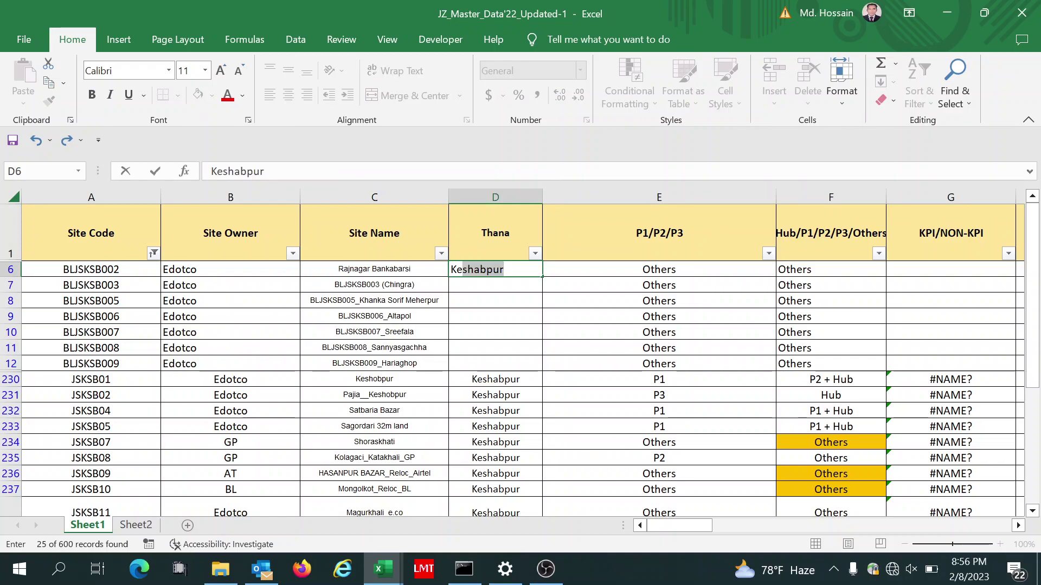
{"action": "key", "text": "Return"}
Step: Fill Keshabpur from cell D6 down the empty Thana cells to row 12
{"action": "left_click", "coordinate": [505, 270]}
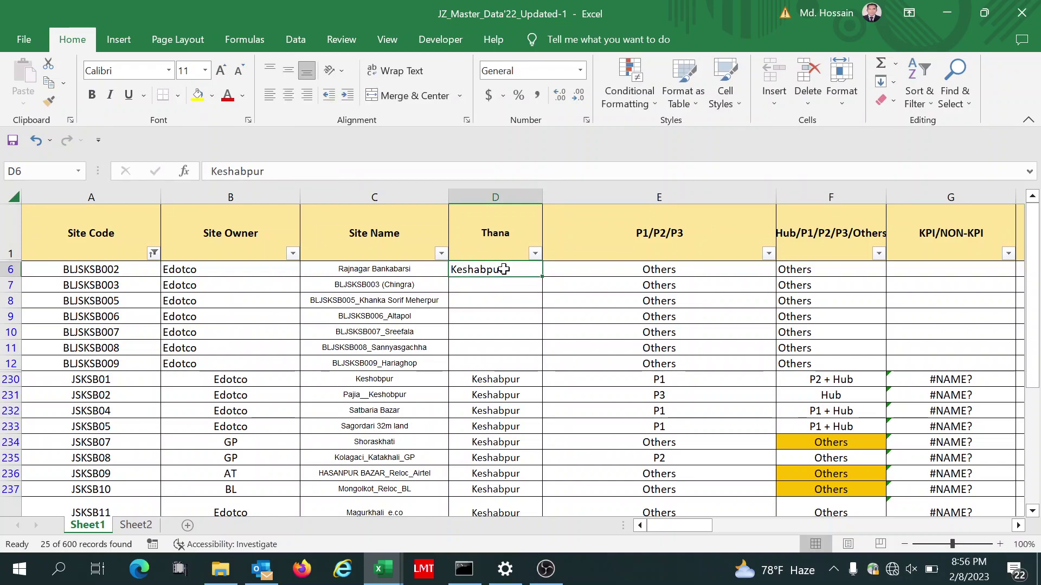
{"action": "left_click_drag", "start_coordinate": [543, 278], "coordinate": [467, 371]}
{"action": "left_click", "coordinate": [632, 297]}
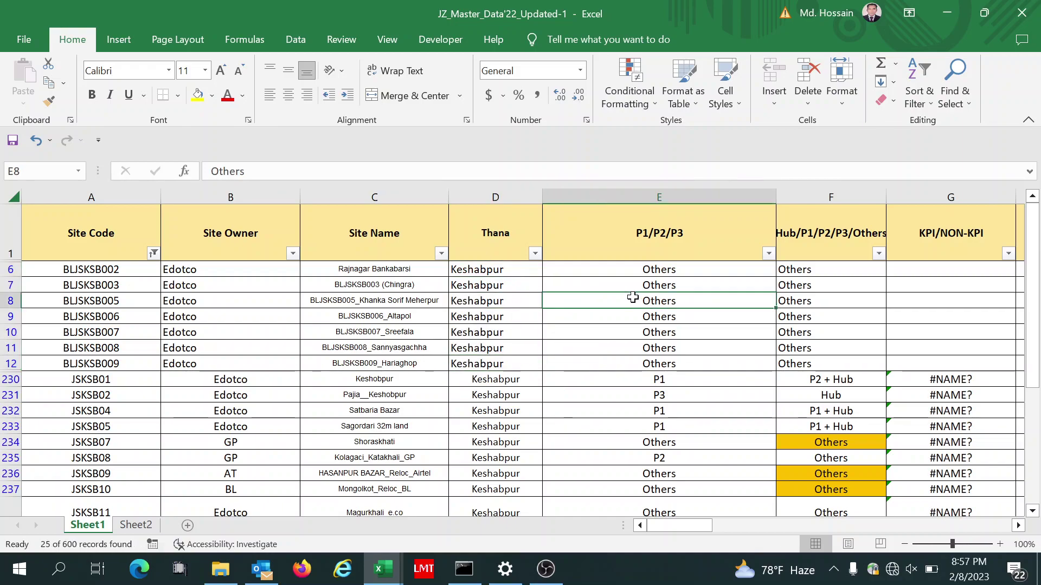
{"action": "left_click", "coordinate": [469, 304]}
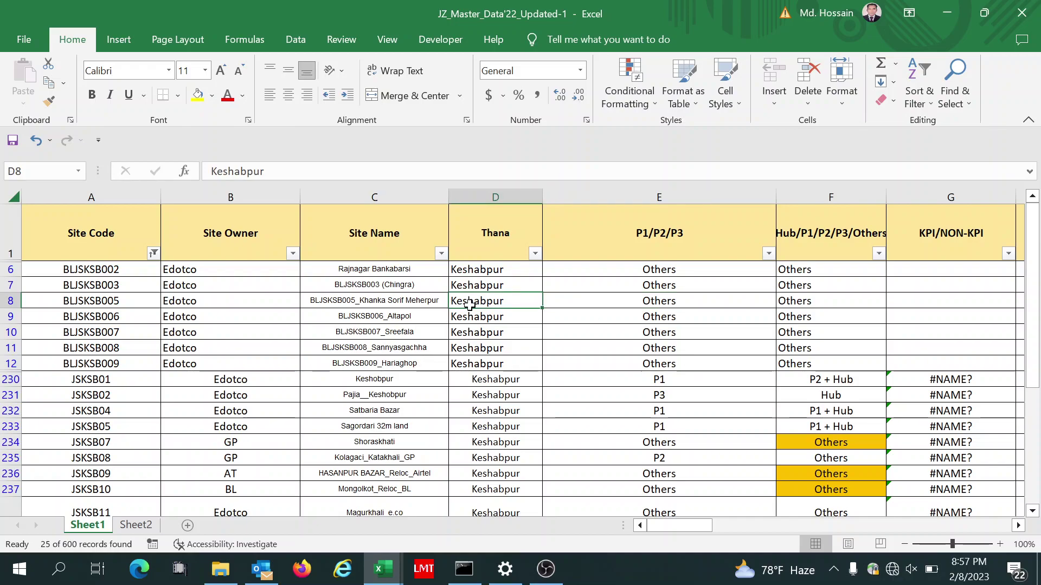
Step: Check the Thana column of the filtered JSKSB sites down to the last row, along with its list of filter values
{"action": "key", "text": "Down"}
{"action": "key", "text": "Down"}
{"action": "key", "text": "Down"}
{"action": "key", "text": "Down"}
{"action": "key", "text": "Down"}
{"action": "key", "text": "Down"}
{"action": "key", "text": "Down"}
{"action": "key", "text": "Down"}
{"action": "key", "text": "Down"}
{"action": "key", "text": "Down"}
{"action": "key", "text": "Down"}
{"action": "key", "text": "Down"}
{"action": "key", "text": "Down"}
{"action": "key", "text": "Down"}
{"action": "key", "text": "Down"}
{"action": "key", "text": "Down"}
{"action": "key", "text": "Down"}
{"action": "key", "text": "Down"}
{"action": "key", "text": "Down"}
{"action": "key", "text": "Down"}
{"action": "key", "text": "Down"}
{"action": "key", "text": "Down"}
{"action": "key", "text": "Down"}
{"action": "key", "text": "Down"}
{"action": "key", "text": "Down"}
{"action": "key", "text": "Down"}
{"action": "key", "text": "Down"}
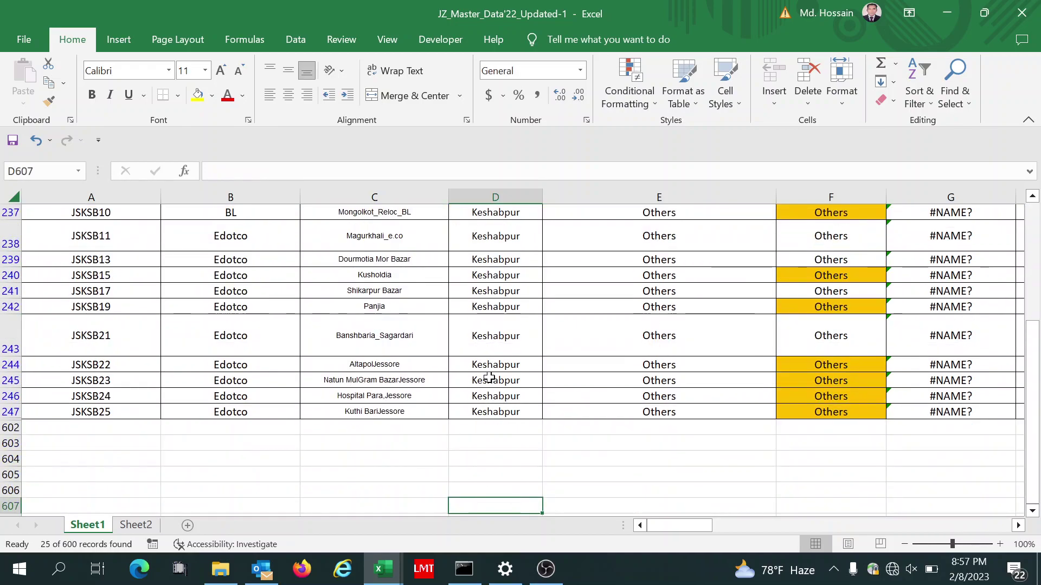
{"action": "key", "text": "Up"}
{"action": "key", "text": "Up"}
{"action": "key", "text": "Up"}
{"action": "key", "text": "Up"}
{"action": "key", "text": "Up"}
{"action": "key", "text": "Up"}
{"action": "key", "text": "Up"}
{"action": "key", "text": "Up"}
{"action": "key", "text": "Up"}
{"action": "key", "text": "Up"}
{"action": "key", "text": "Up"}
{"action": "key", "text": "Up"}
{"action": "key", "text": "Up"}
{"action": "key", "text": "Up"}
{"action": "key", "text": "Up"}
{"action": "key", "text": "Up"}
{"action": "key", "text": "Up"}
{"action": "key", "text": "Up"}
{"action": "key", "text": "Up"}
{"action": "key", "text": "Up"}
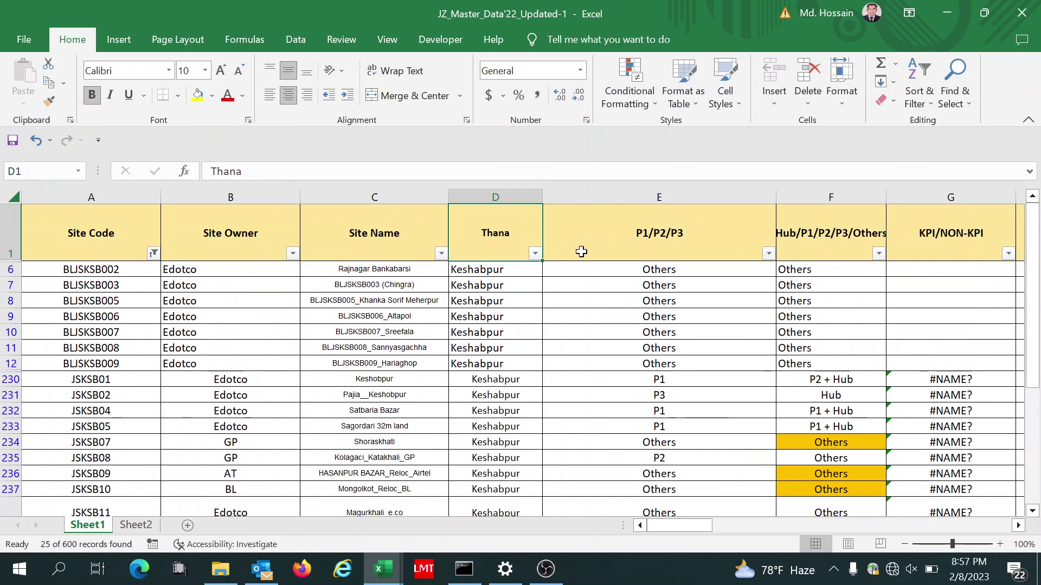
{"action": "left_click", "coordinate": [535, 254]}
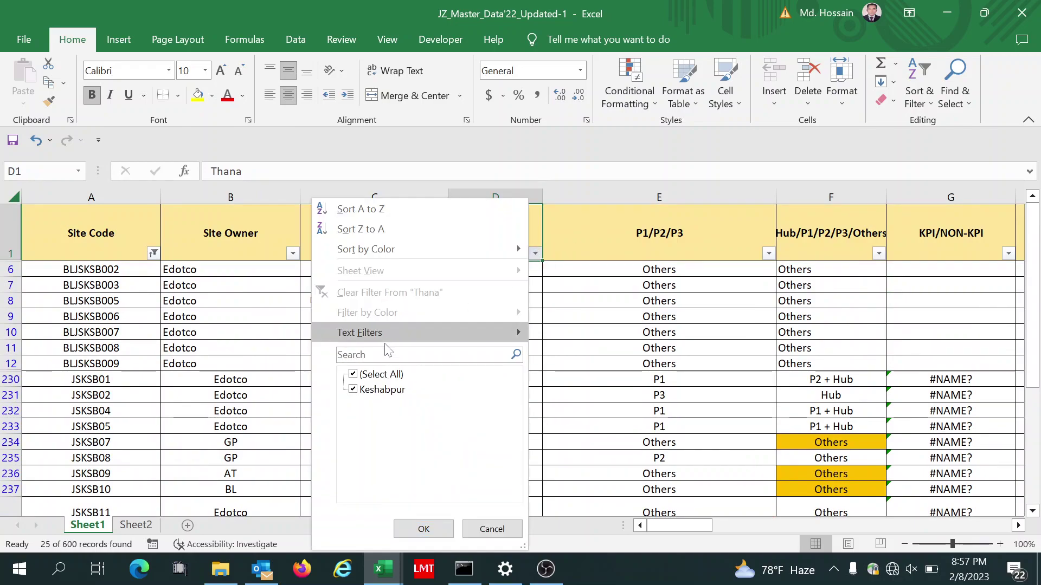
{"action": "key", "text": "Escape"}
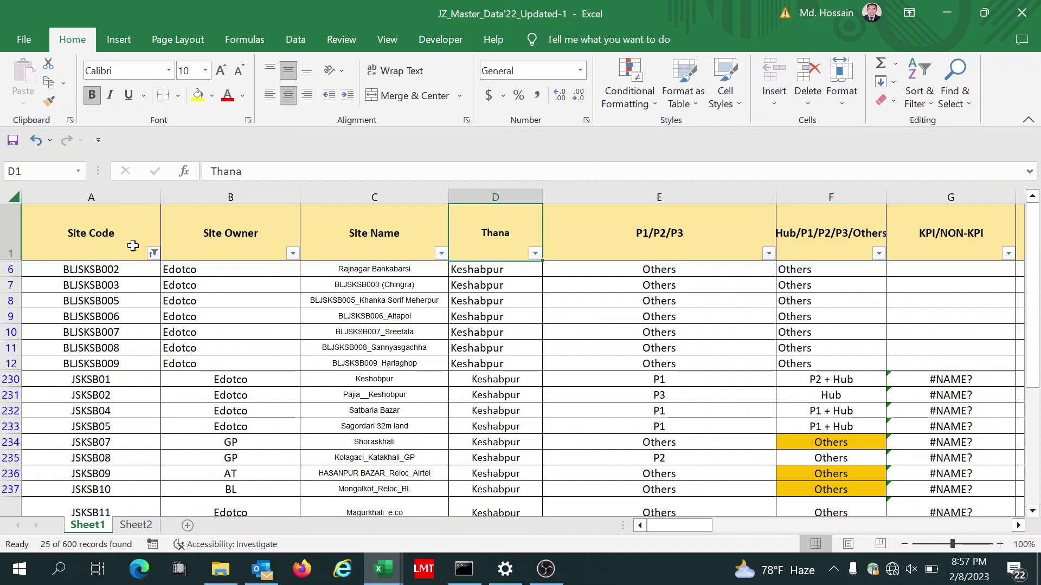
Step: Clear the filter on the Site Code column and sort it from Z to A
{"action": "left_click", "coordinate": [153, 254]}
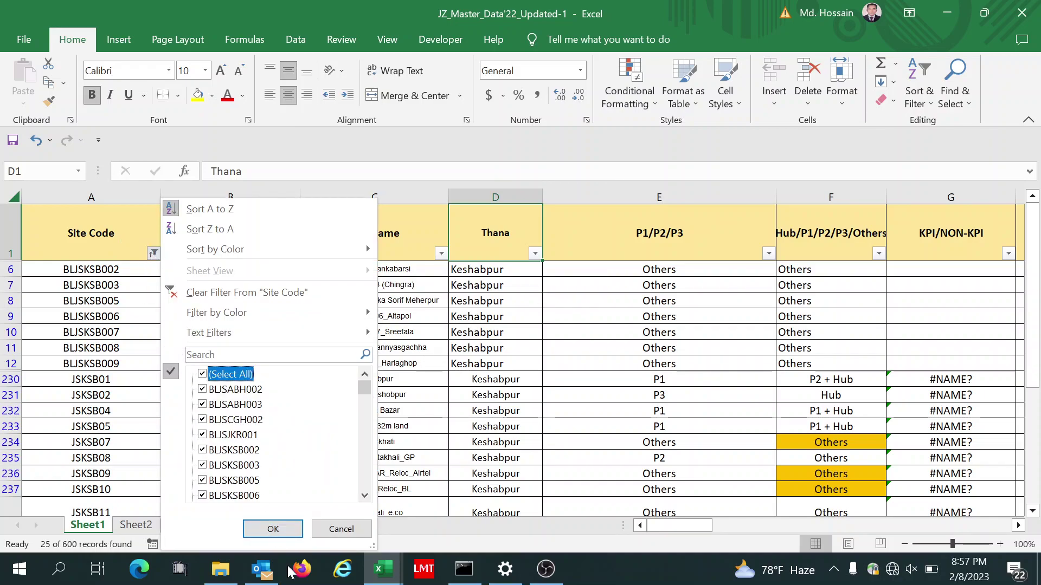
{"action": "left_click", "coordinate": [273, 530]}
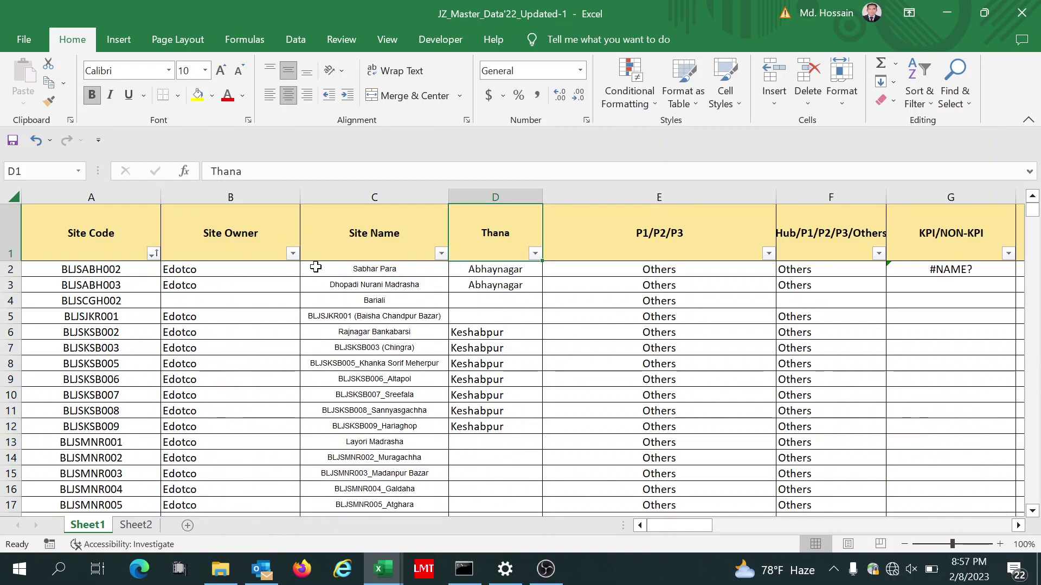
{"action": "left_click", "coordinate": [154, 255]}
{"action": "type", "text": "oni"}
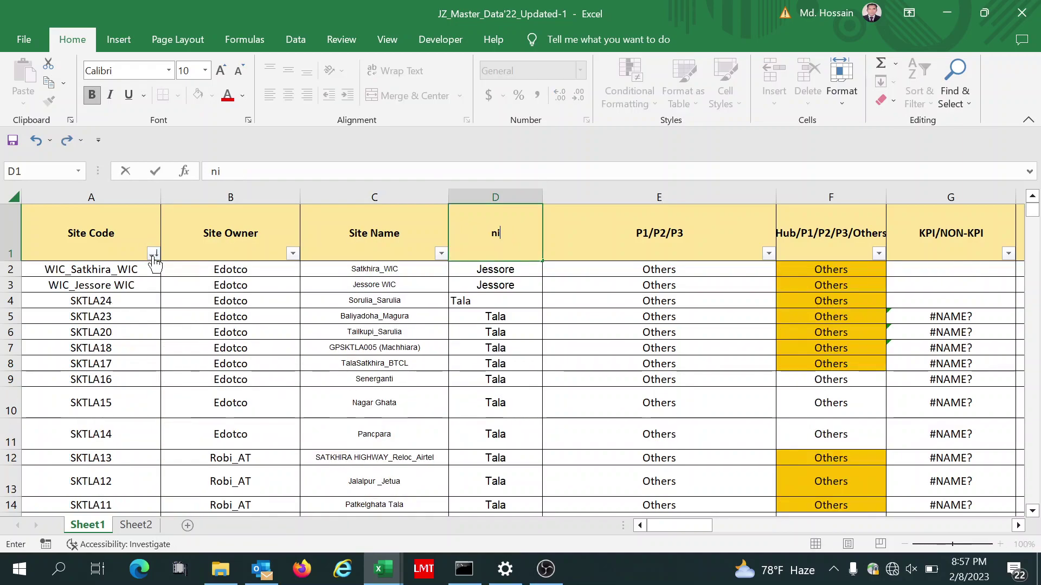
Step: Filter the Site Code column to the codes containing JSMNR
{"action": "left_click", "coordinate": [153, 255]}
{"action": "left_click", "coordinate": [208, 356]}
{"action": "type", "text": "moni"}
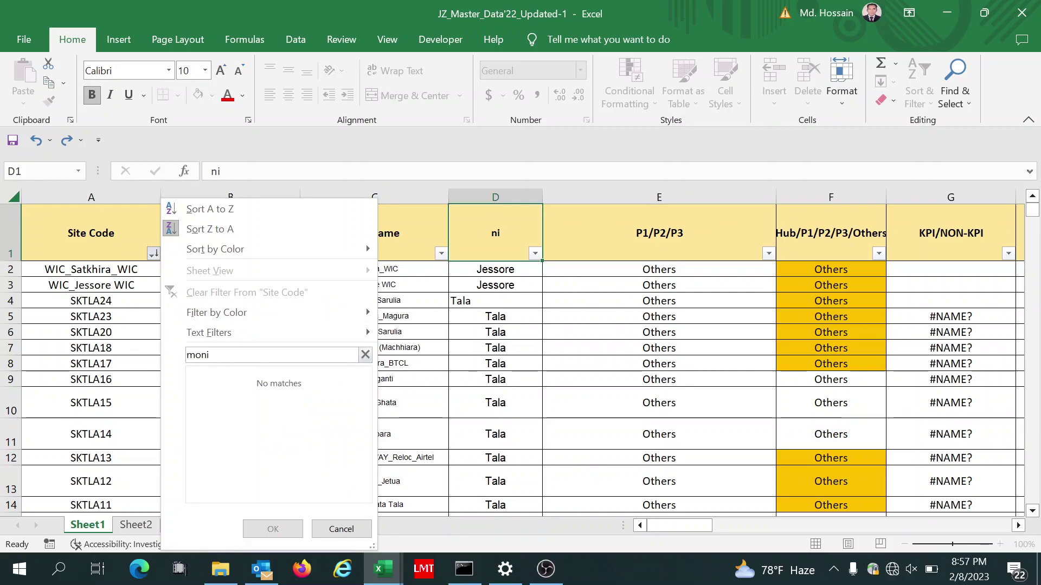
{"action": "key", "text": "BackSpace"}
{"action": "key", "text": "BackSpace"}
{"action": "key", "text": "BackSpace"}
{"action": "key", "text": "BackSpace"}
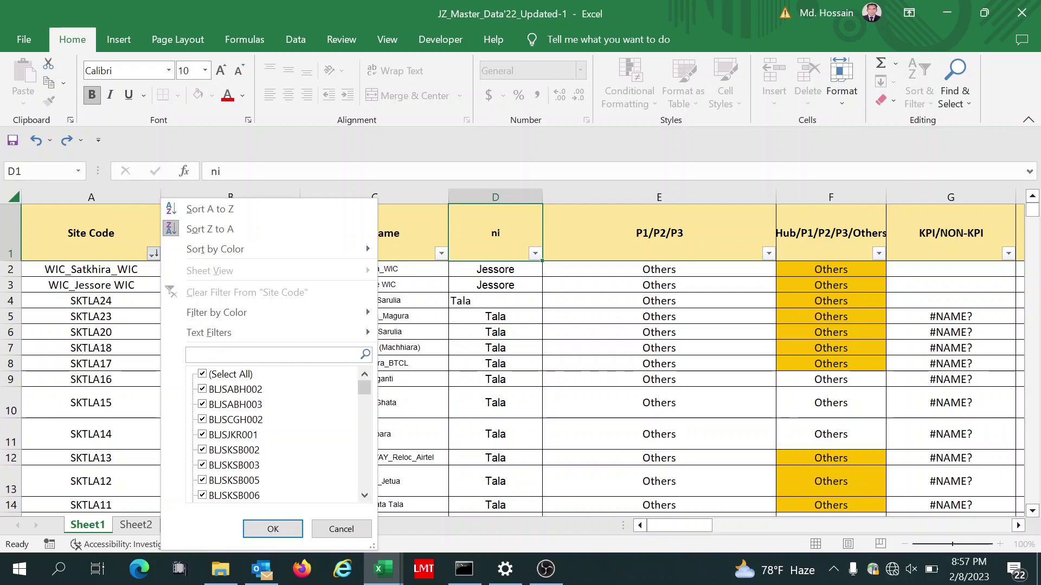
{"action": "type", "text": "JSMNT"}
{"action": "key", "text": "BackSpace"}
{"action": "type", "text": "R"}
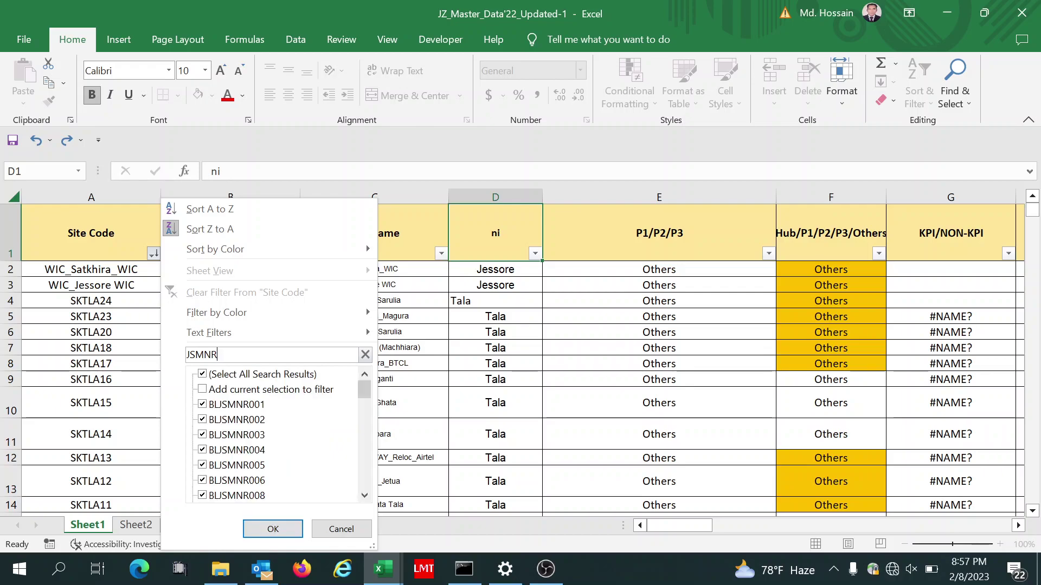
{"action": "key", "text": "Return"}
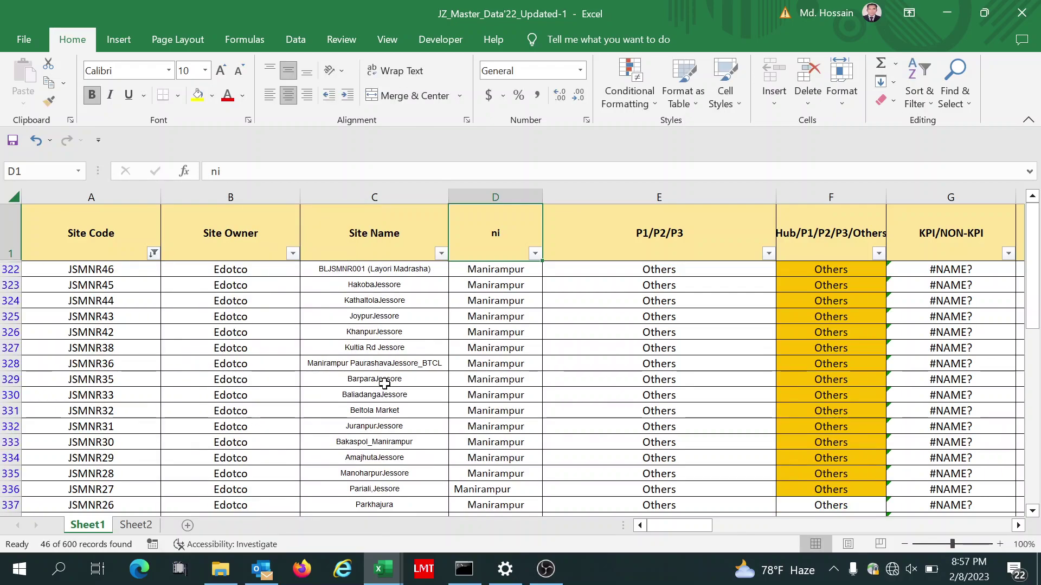
Step: Examine the header row and the first Thana entries of the filtered JSMNR sites
{"action": "left_click", "coordinate": [421, 345]}
{"action": "key", "text": "Up"}
{"action": "key", "text": "ctrl+Up"}
{"action": "key", "text": "Right"}
{"action": "key", "text": "Right"}
{"action": "key", "text": "Right"}
{"action": "key", "text": "Right"}
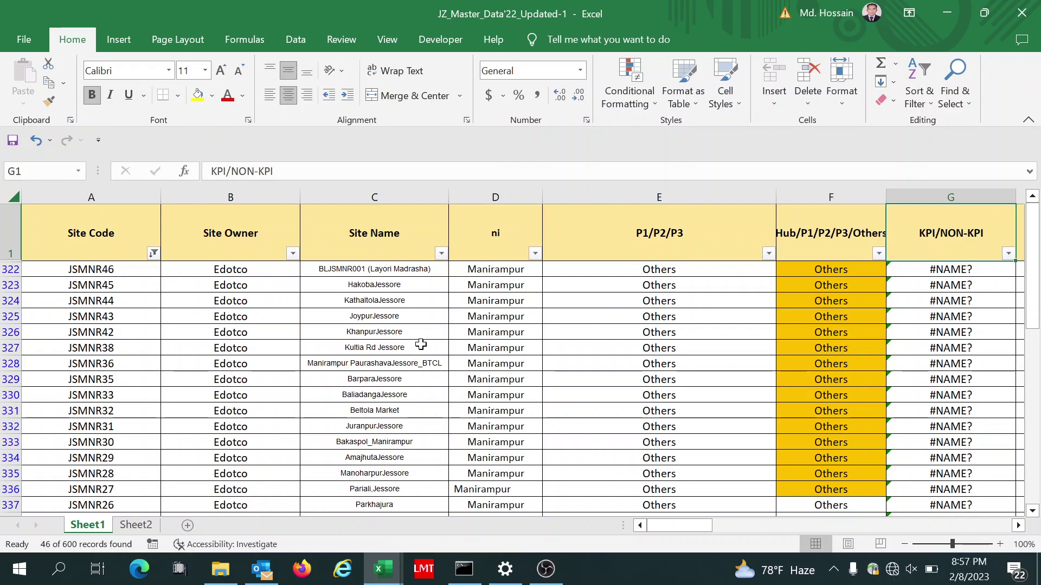
{"action": "left_click", "coordinate": [500, 301]}
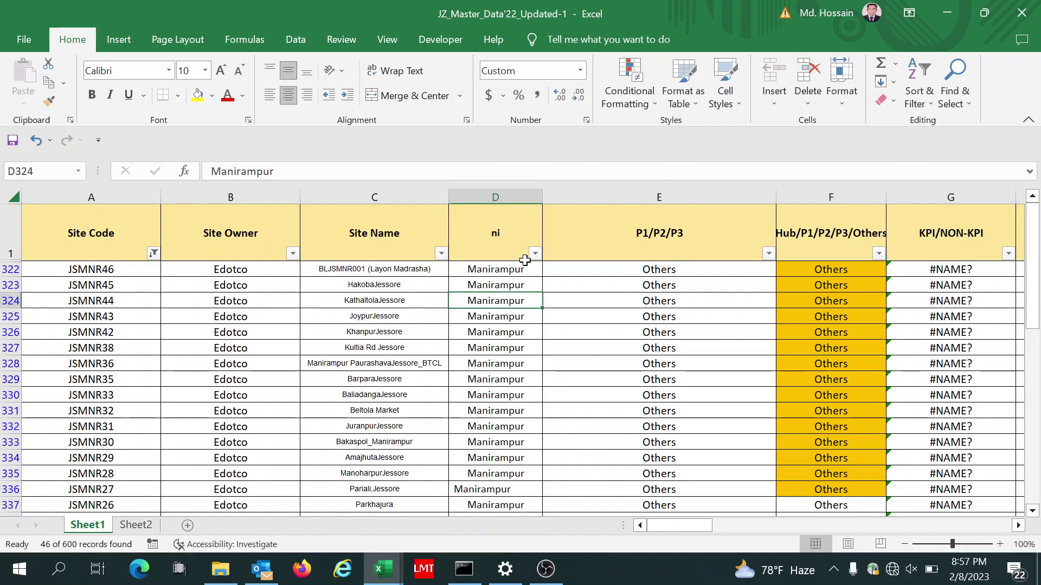
{"action": "left_click", "coordinate": [506, 269]}
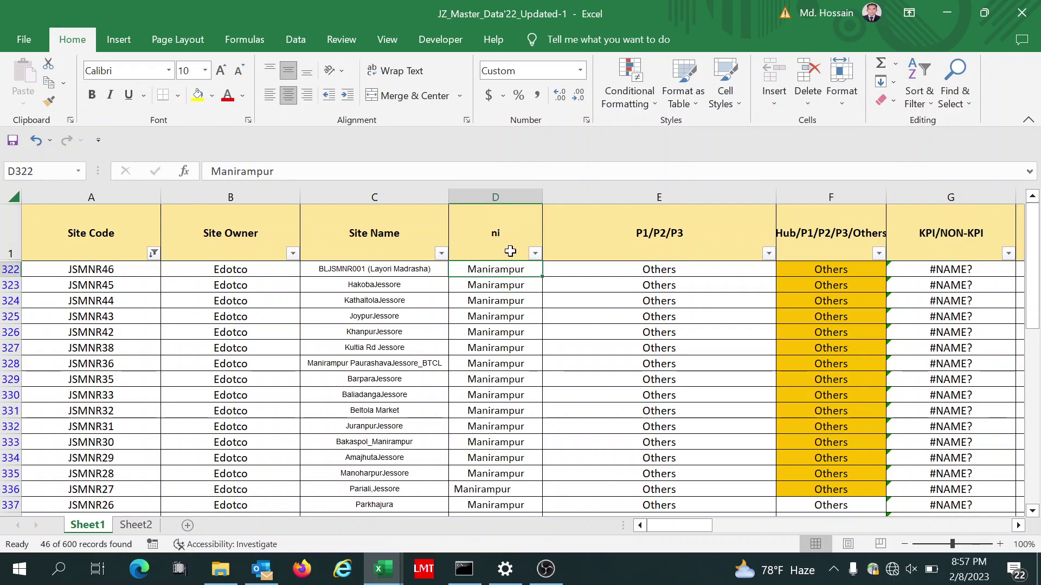
Step: Correct the column header in cell D1 to Thana
{"action": "left_click", "coordinate": [510, 234]}
{"action": "key", "text": "F2"}
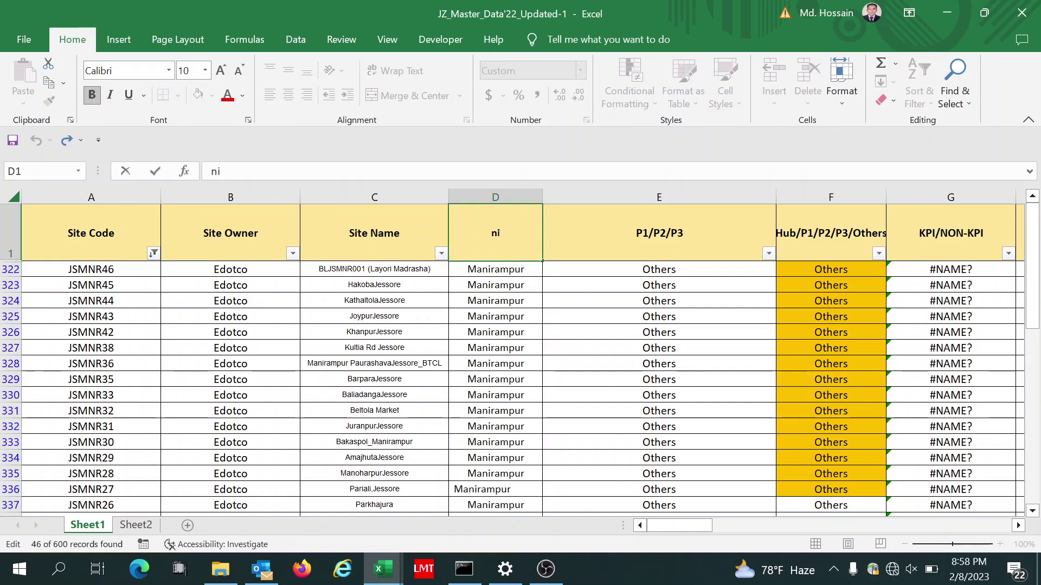
{"action": "type", "text": "tHA"}
{"action": "key", "text": "BackSpace"}
{"action": "key", "text": "BackSpace"}
{"action": "key", "text": "BackSpace"}
{"action": "type", "text": "T"}
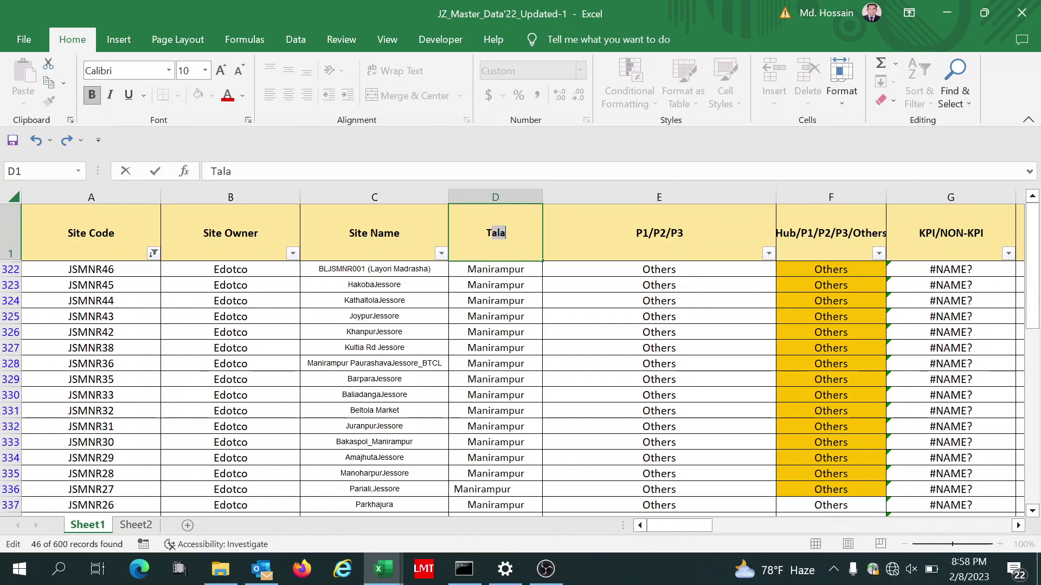
{"action": "type", "text": "hana"}
{"action": "left_click", "coordinate": [507, 317]}
Step: Fill Manirampur from cell D355 down the empty Thana cells to row 590
{"action": "key", "text": "Down"}
{"action": "key", "text": "Down"}
{"action": "key", "text": "Down"}
{"action": "key", "text": "Down"}
{"action": "key", "text": "Down"}
{"action": "key", "text": "Down"}
{"action": "key", "text": "Down"}
{"action": "key", "text": "Down"}
{"action": "key", "text": "Down"}
{"action": "key", "text": "Down"}
{"action": "key", "text": "Down"}
{"action": "key", "text": "Down"}
{"action": "key", "text": "Down"}
{"action": "key", "text": "Down"}
{"action": "key", "text": "Down"}
{"action": "key", "text": "Down"}
{"action": "key", "text": "Down"}
{"action": "key", "text": "Down"}
{"action": "key", "text": "Down"}
{"action": "key", "text": "Down"}
{"action": "key", "text": "Down"}
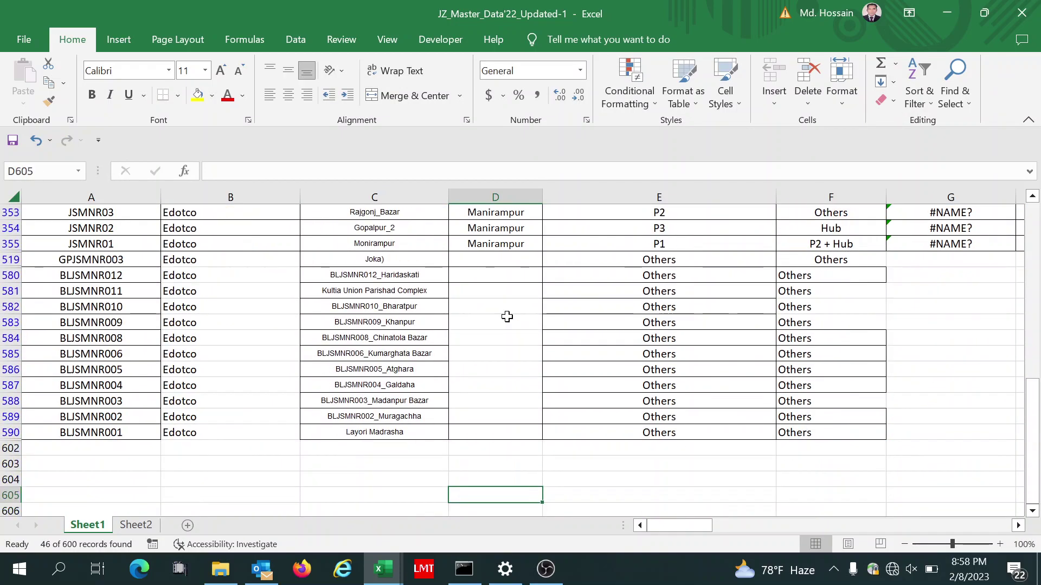
{"action": "left_click", "coordinate": [492, 247]}
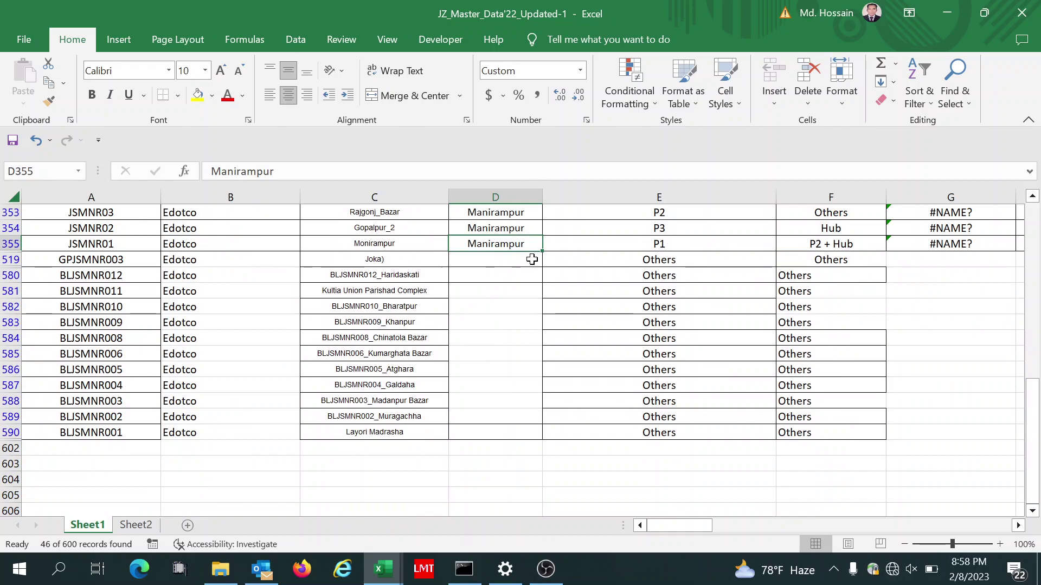
{"action": "left_click_drag", "start_coordinate": [542, 250], "coordinate": [542, 251]}
{"action": "left_click_drag", "start_coordinate": [544, 250], "coordinate": [542, 248]}
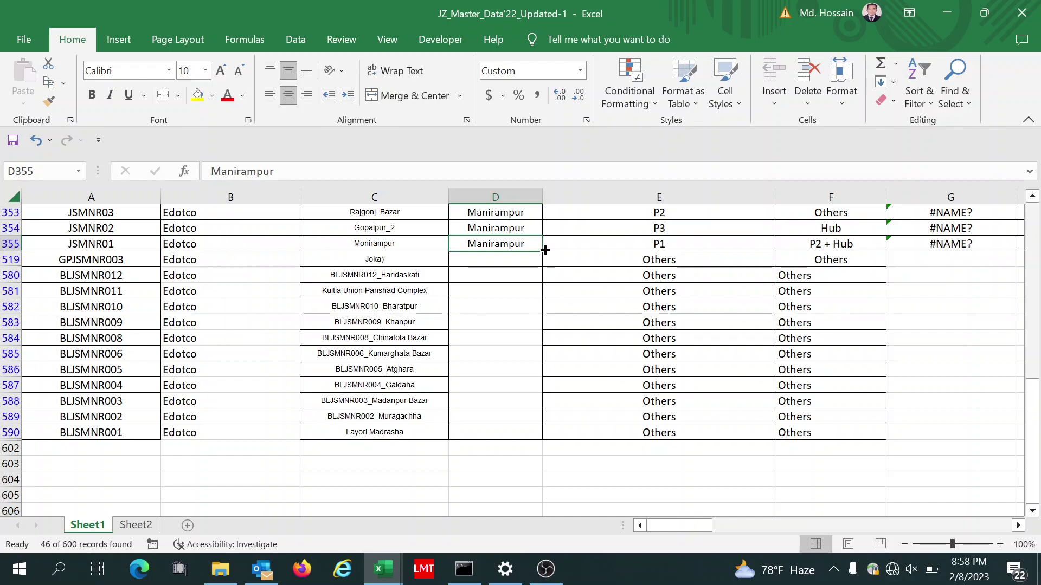
{"action": "left_click_drag", "start_coordinate": [545, 250], "coordinate": [506, 435]}
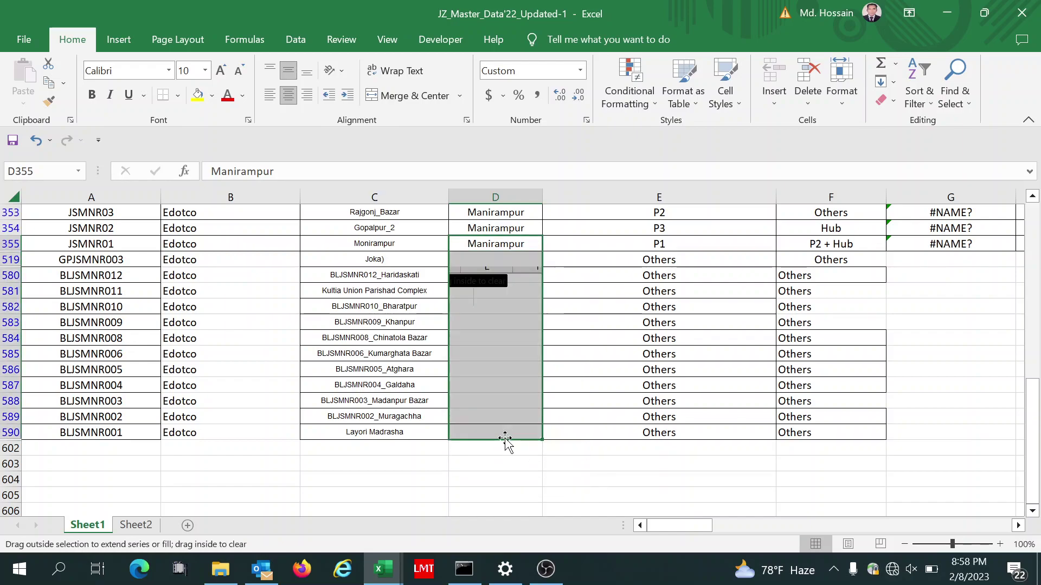
{"action": "left_click", "coordinate": [641, 401]}
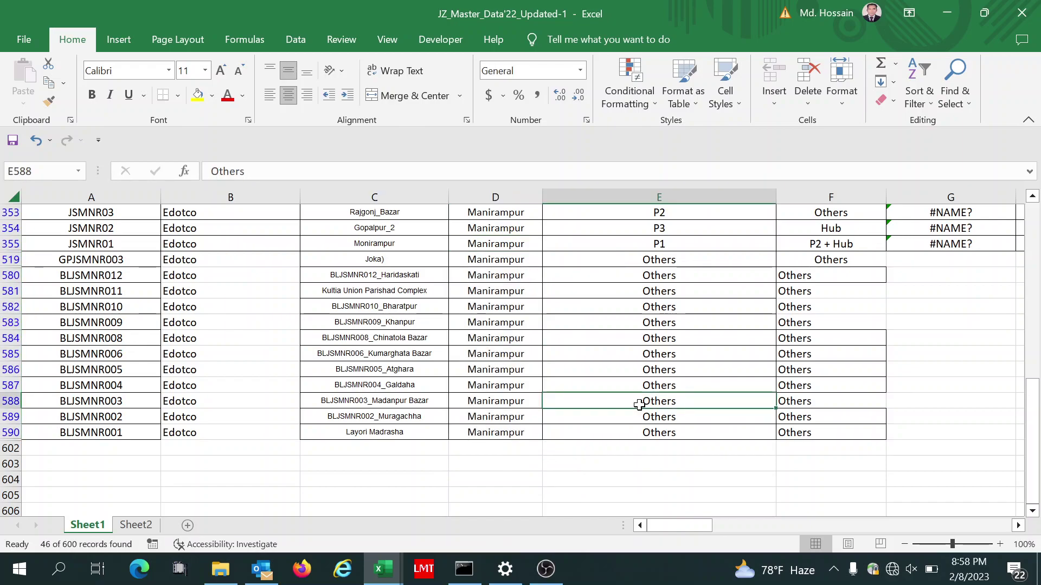
Step: Examine the KPI/NON-KPI column of the filtered JSMNR sites from row 588 up to its header
{"action": "left_click", "coordinate": [786, 397]}
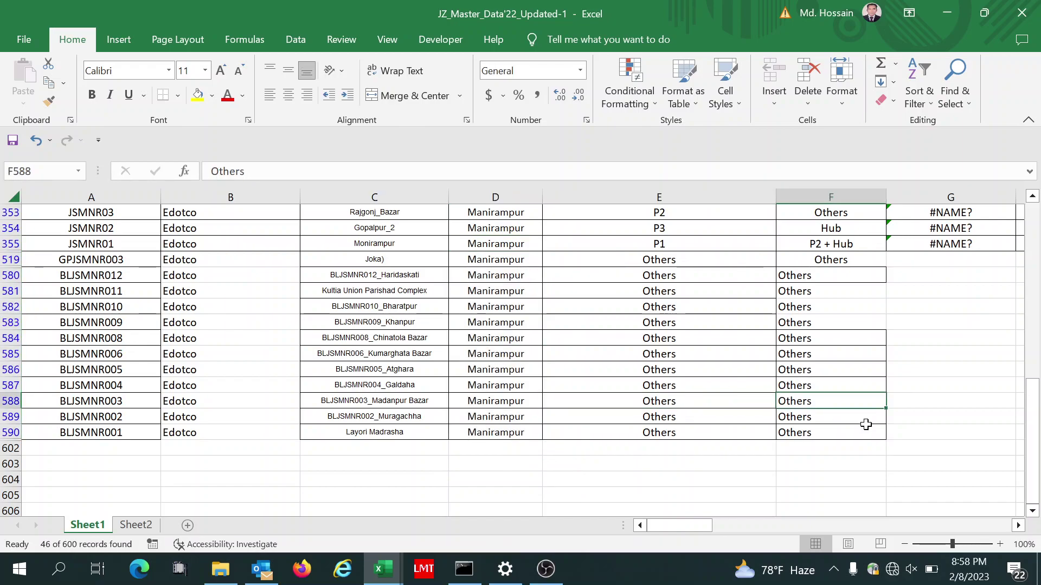
{"action": "key", "text": "Right"}
{"action": "key", "text": "Up"}
{"action": "key", "text": "Up"}
{"action": "key", "text": "Up"}
{"action": "key", "text": "Up"}
{"action": "key", "text": "Up"}
{"action": "key", "text": "Up"}
{"action": "key", "text": "Up"}
{"action": "key", "text": "Up"}
{"action": "key", "text": "Up"}
{"action": "key", "text": "Up"}
{"action": "key", "text": "Up"}
{"action": "key", "text": "Up"}
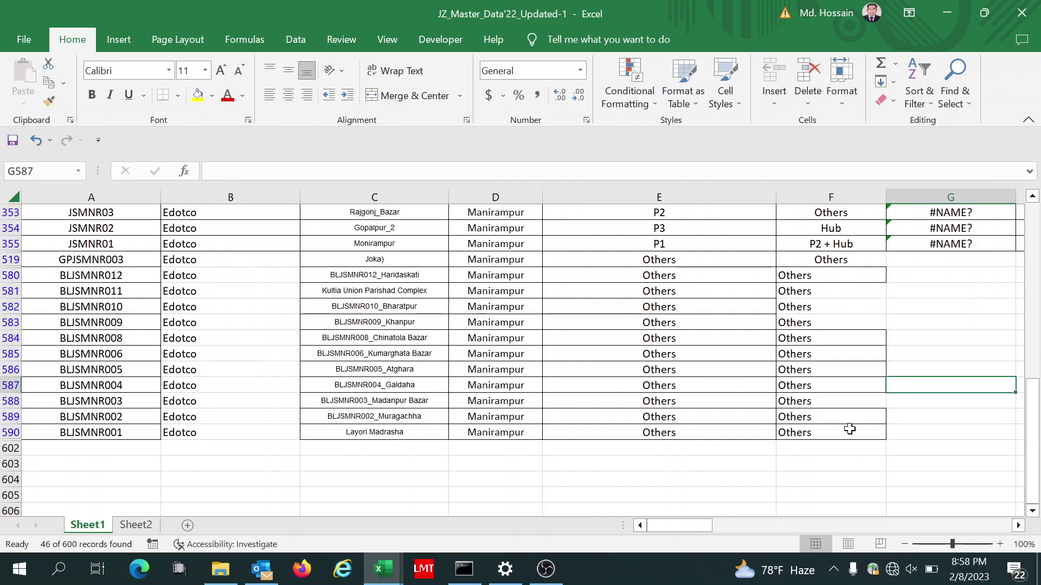
{"action": "key", "text": "Up"}
{"action": "key", "text": "Up"}
{"action": "key", "text": "Up"}
{"action": "key", "text": "Up"}
{"action": "key", "text": "Up"}
{"action": "key", "text": "Up"}
{"action": "key", "text": "Up"}
{"action": "key", "text": "Up"}
{"action": "key", "text": "Up"}
{"action": "key", "text": "Up"}
{"action": "key", "text": "Up"}
{"action": "key", "text": "Up"}
{"action": "key", "text": "Up"}
{"action": "key", "text": "Up"}
{"action": "key", "text": "Up"}
{"action": "key", "text": "Up"}
{"action": "key", "text": "Up"}
{"action": "key", "text": "Up"}
{"action": "key", "text": "Up"}
{"action": "key", "text": "Up"}
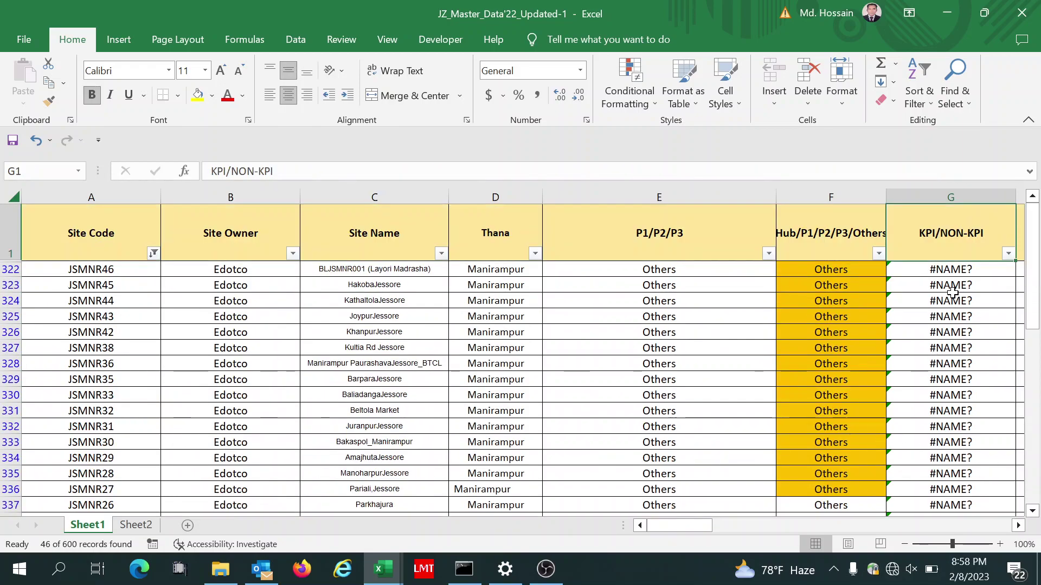
Step: Delete the KPI/NON-KPI formulas of the filtered JSMNR sites from cell G322 down
{"action": "left_click_drag", "start_coordinate": [940, 267], "coordinate": [953, 492]}
{"action": "scroll", "coordinate": [954, 492], "scroll_direction": "up", "scroll_amount": 3}
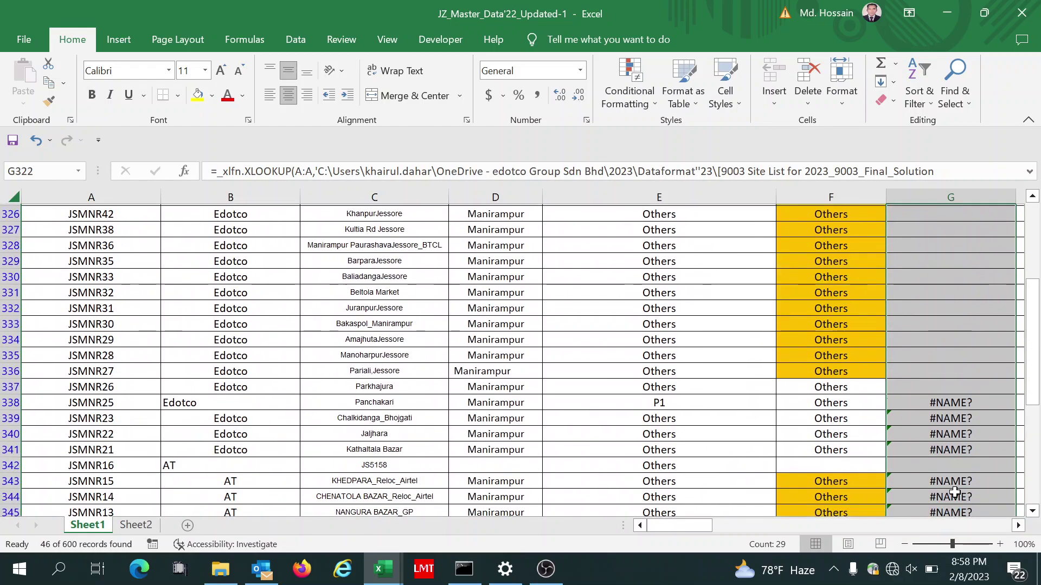
{"action": "key", "text": "Delete"}
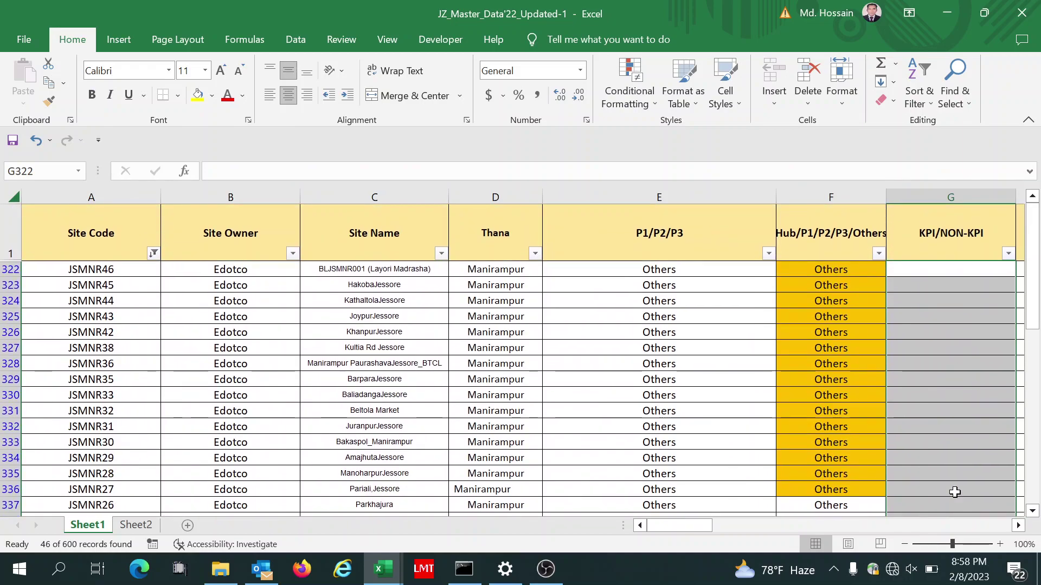
Step: Remove the JSMNR filter from the Site Code column so that all sites are listed
{"action": "left_click", "coordinate": [154, 254]}
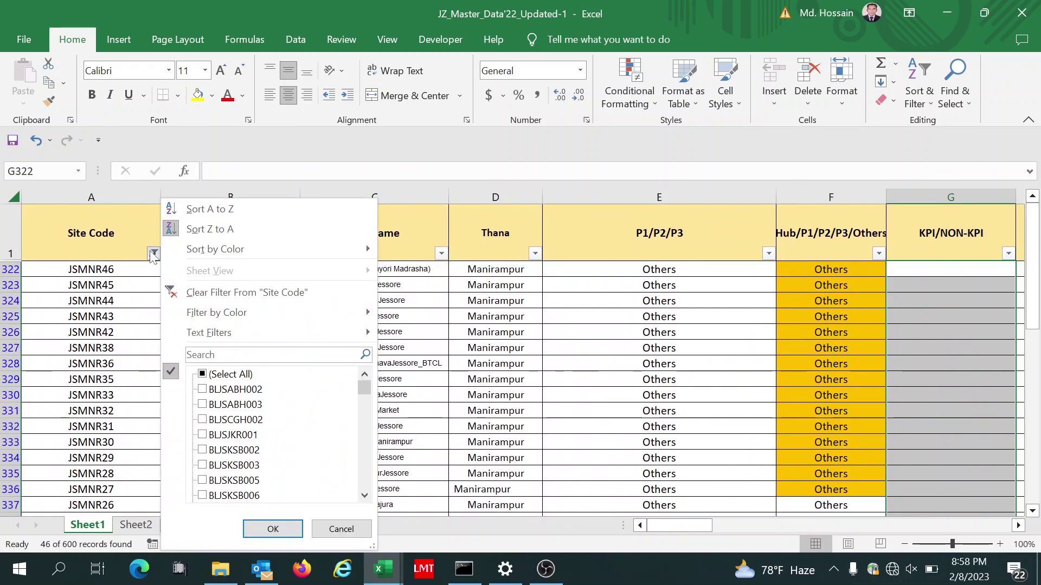
{"action": "left_click", "coordinate": [204, 375]}
{"action": "left_click", "coordinate": [268, 529]}
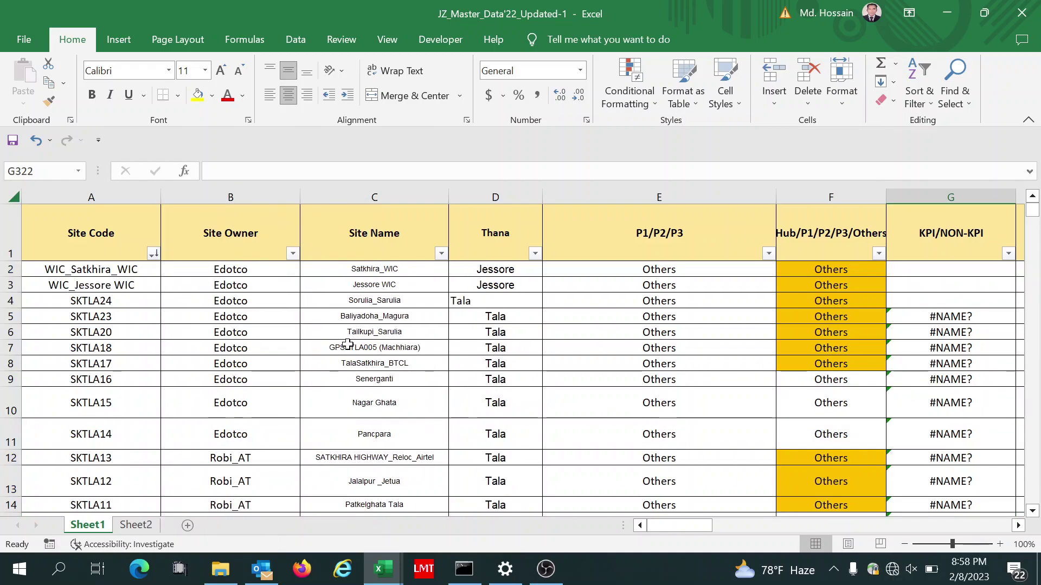
Step: Delete the remaining KPI/NON-KPI formulas from cell G2 down the column
{"action": "double_click", "coordinate": [1000, 268]}
{"action": "left_click", "coordinate": [957, 289]}
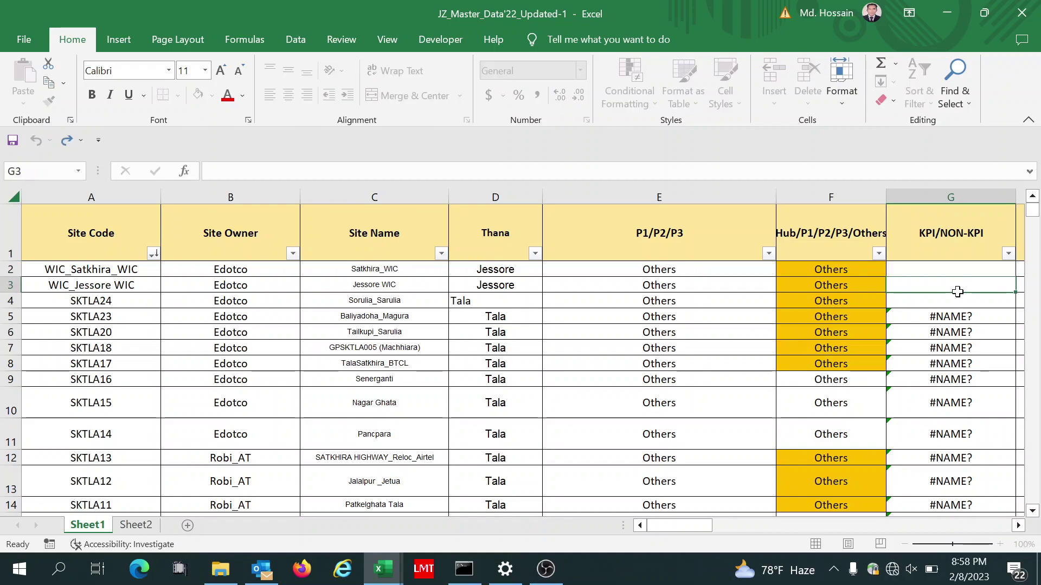
{"action": "left_click_drag", "start_coordinate": [951, 269], "coordinate": [937, 538]}
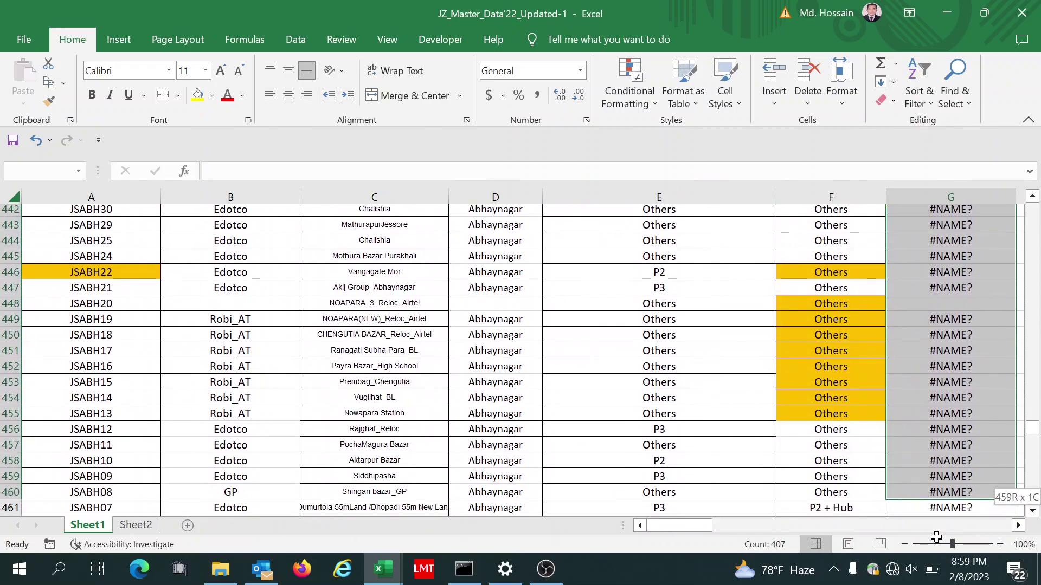
{"action": "left_click_drag", "start_coordinate": [936, 537], "coordinate": [936, 538]}
{"action": "key", "text": "ctrl+BackSpace"}
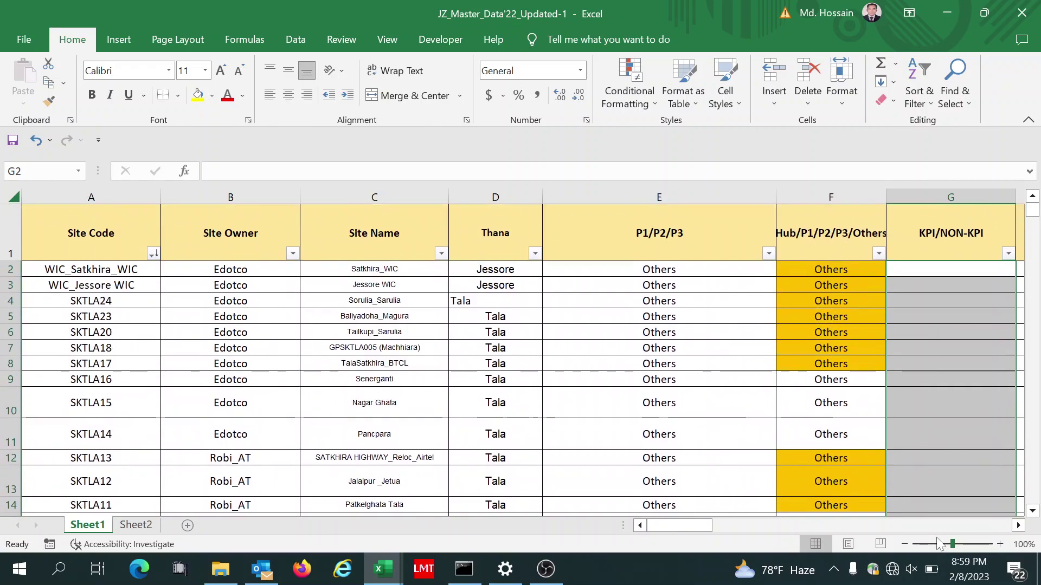
{"action": "left_click", "coordinate": [906, 363]}
{"action": "left_click", "coordinate": [954, 315]}
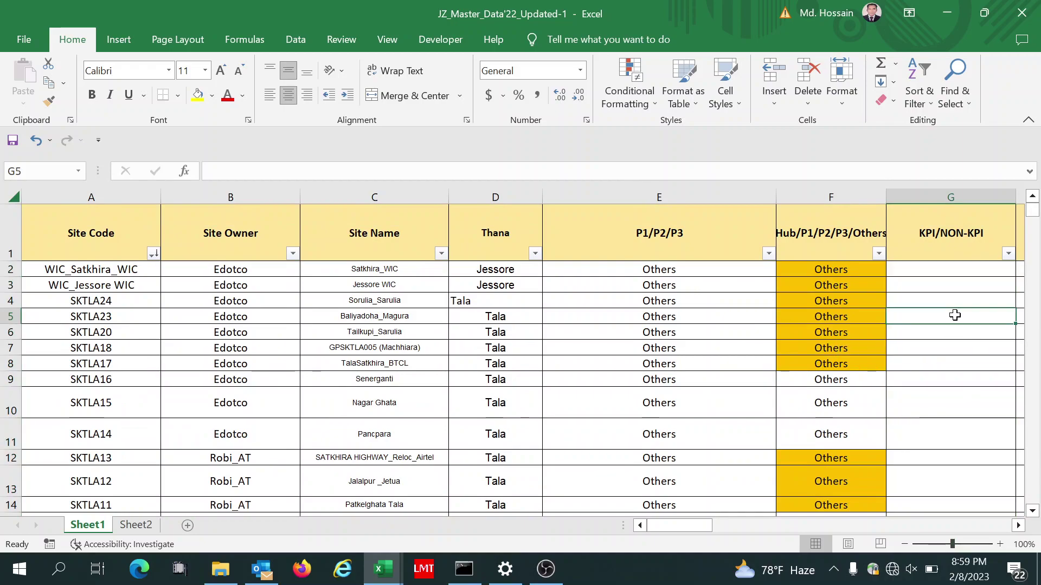
Step: Start a VLOOKUP formula in cell G2 of the KPI/NON-KPI column with site code A2 as the lookup value
{"action": "key", "text": "Up"}
{"action": "key", "text": "Up"}
{"action": "key", "text": "Up"}
{"action": "key", "text": "Up"}
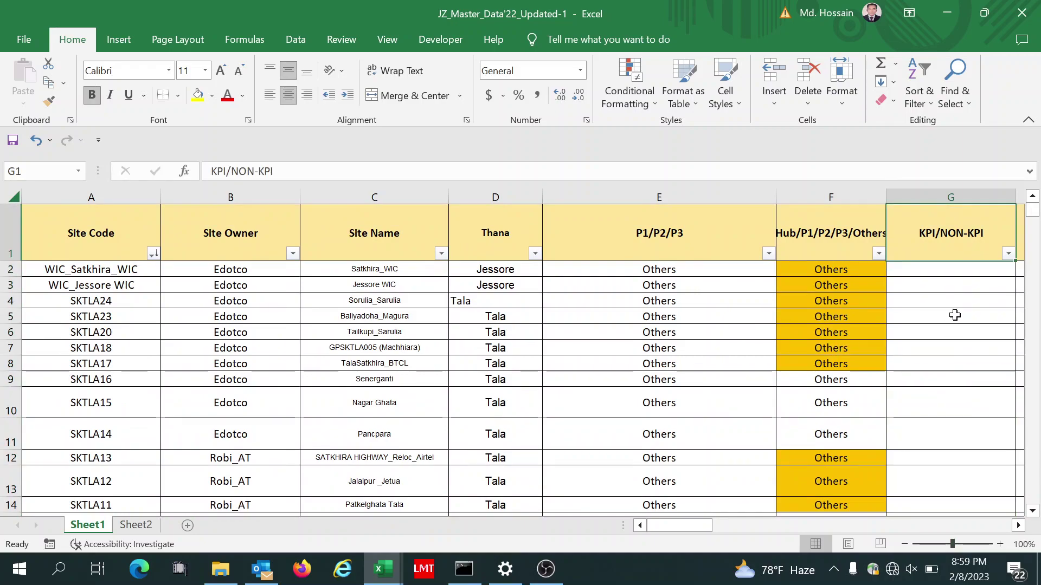
{"action": "left_click", "coordinate": [959, 269]}
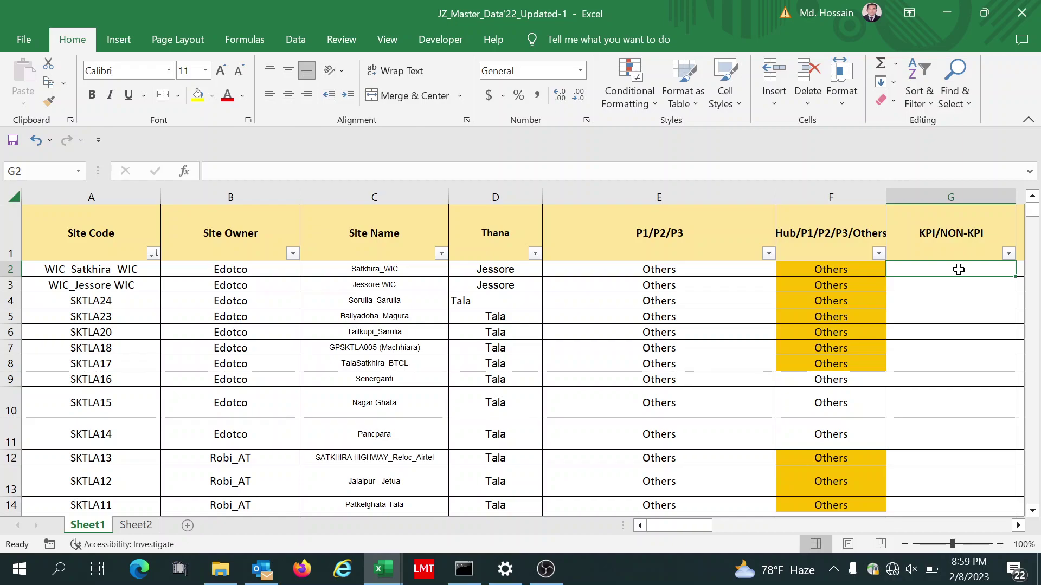
{"action": "type", "text": "="}
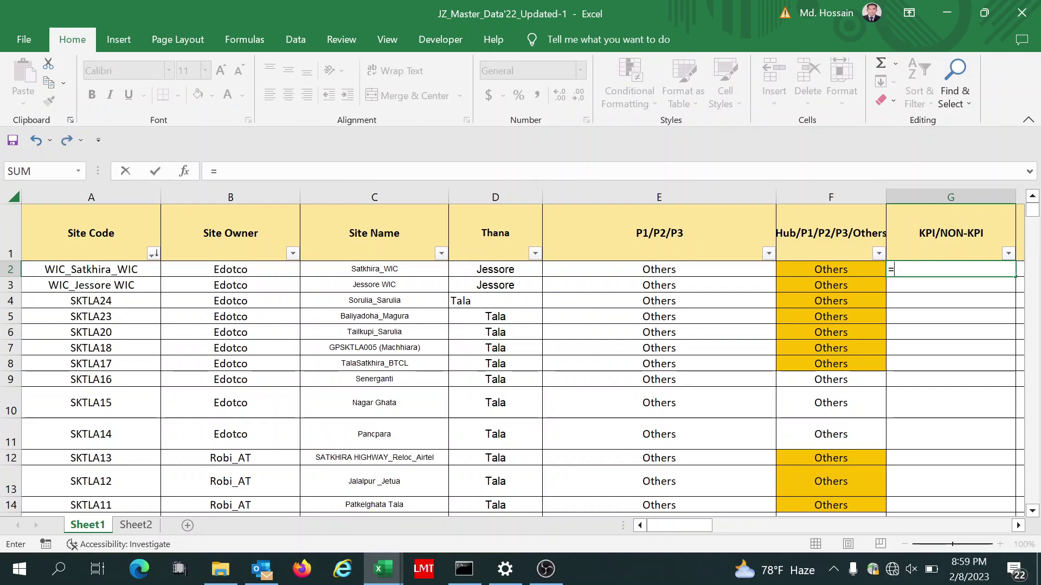
{"action": "left_click", "coordinate": [769, 253]}
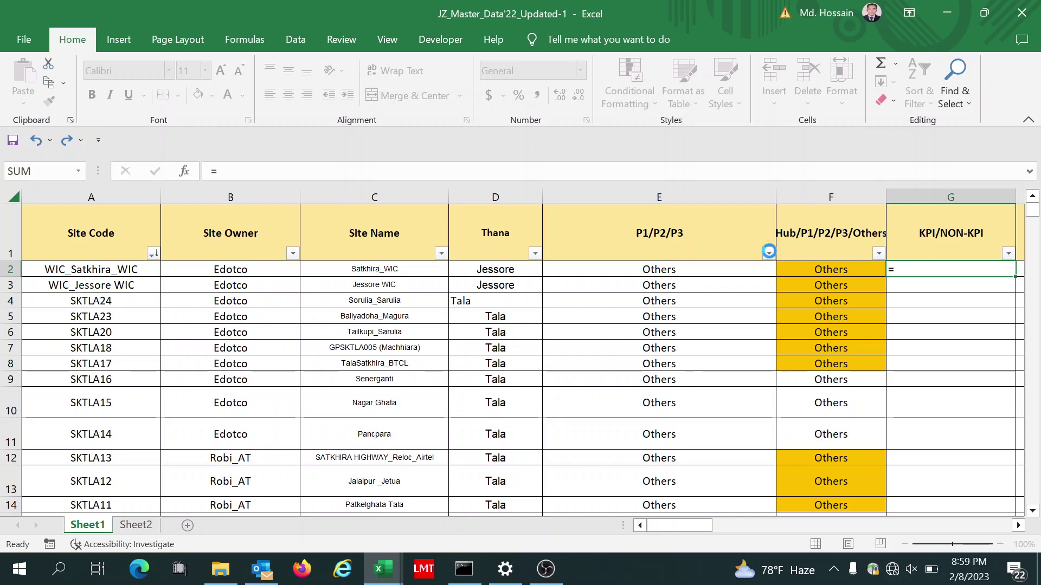
{"action": "left_click", "coordinate": [960, 372]}
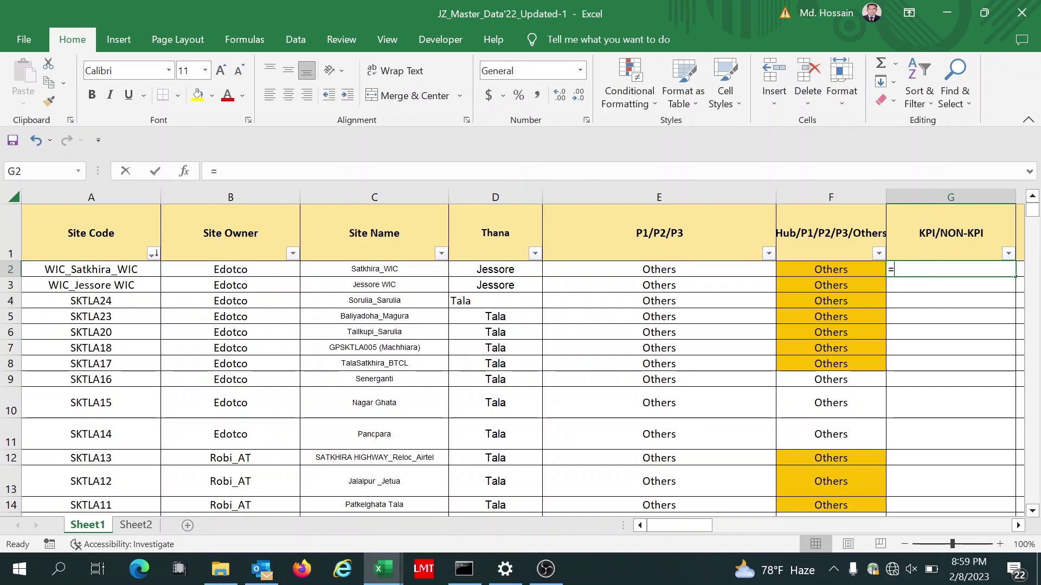
{"action": "double_click", "coordinate": [920, 271]}
{"action": "type", "text": "v"}
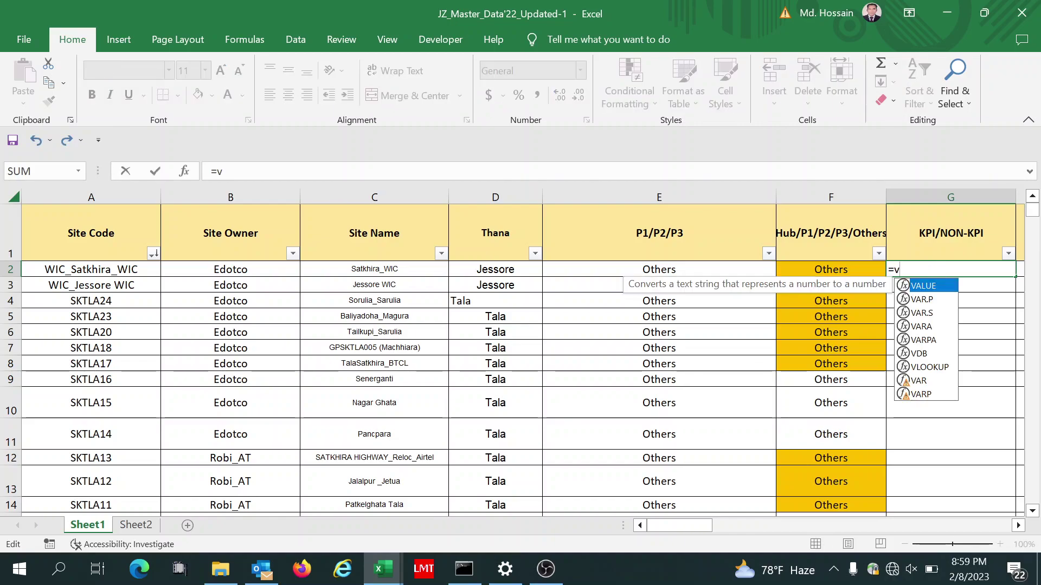
{"action": "key", "text": "BackSpace"}
{"action": "type", "text": "VL"}
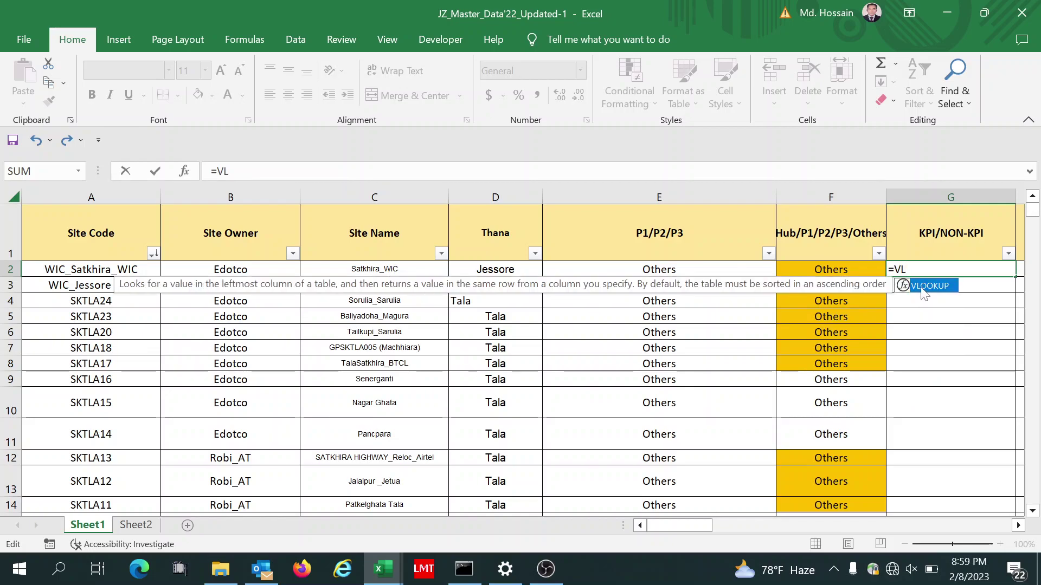
{"action": "double_click", "coordinate": [925, 286]}
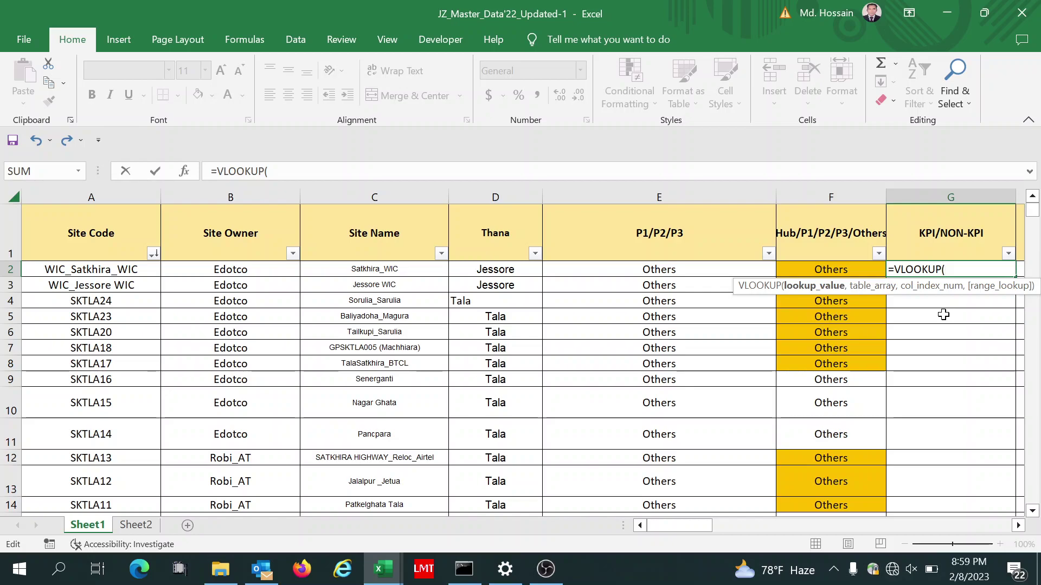
{"action": "type", "text": "V"}
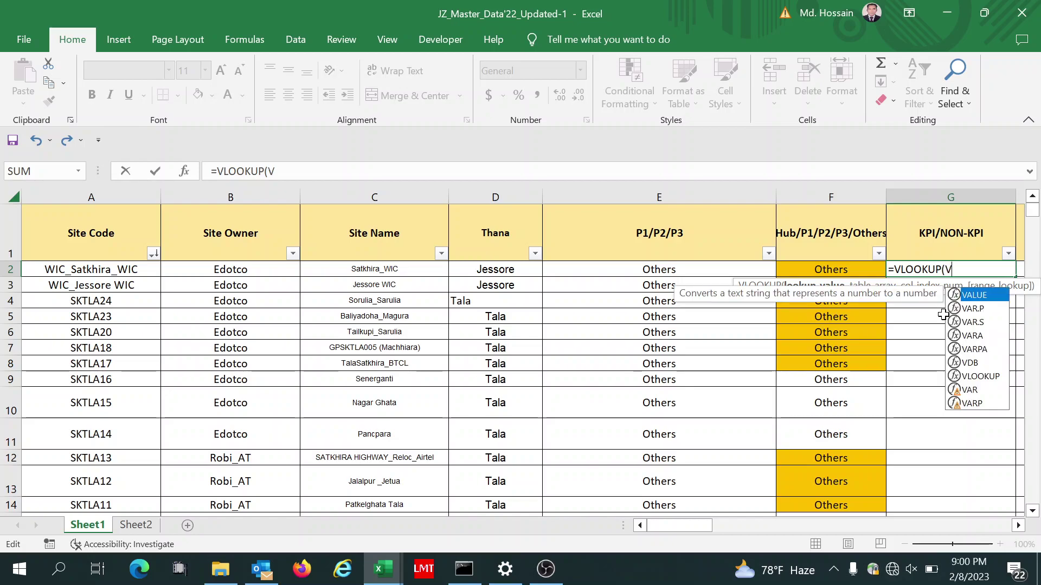
{"action": "key", "text": "BackSpace"}
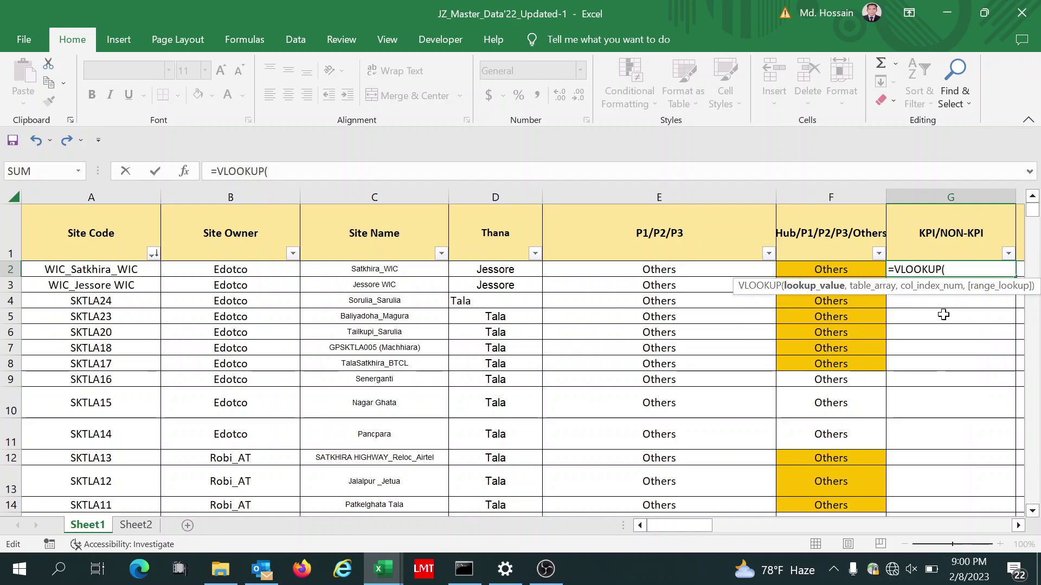
{"action": "left_click", "coordinate": [207, 269]}
{"action": "key", "text": "Left"}
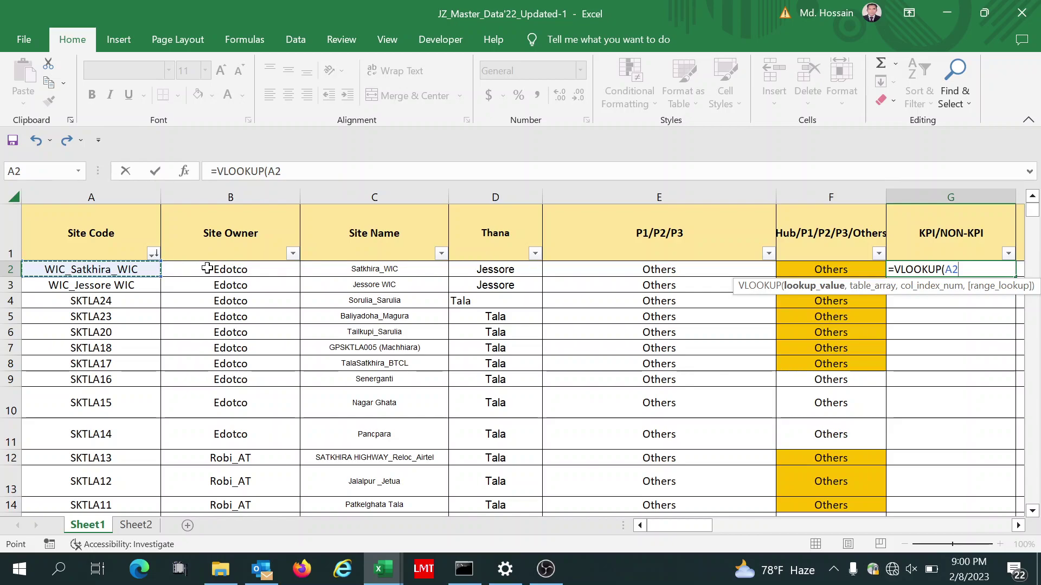
{"action": "type", "text": ","}
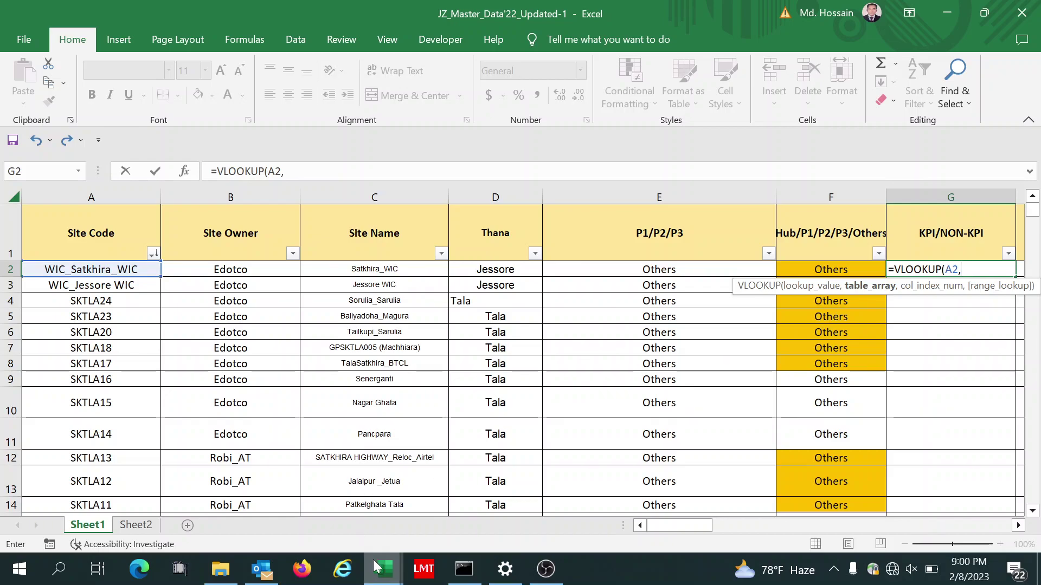
Step: Set the VLOOKUP table array to $A$1:$D$145 on Sheet2 of the KPI Site List_Y2023 workbook
{"action": "mouse_move", "coordinate": [380, 572]}
{"action": "mouse_move", "coordinate": [487, 519]}
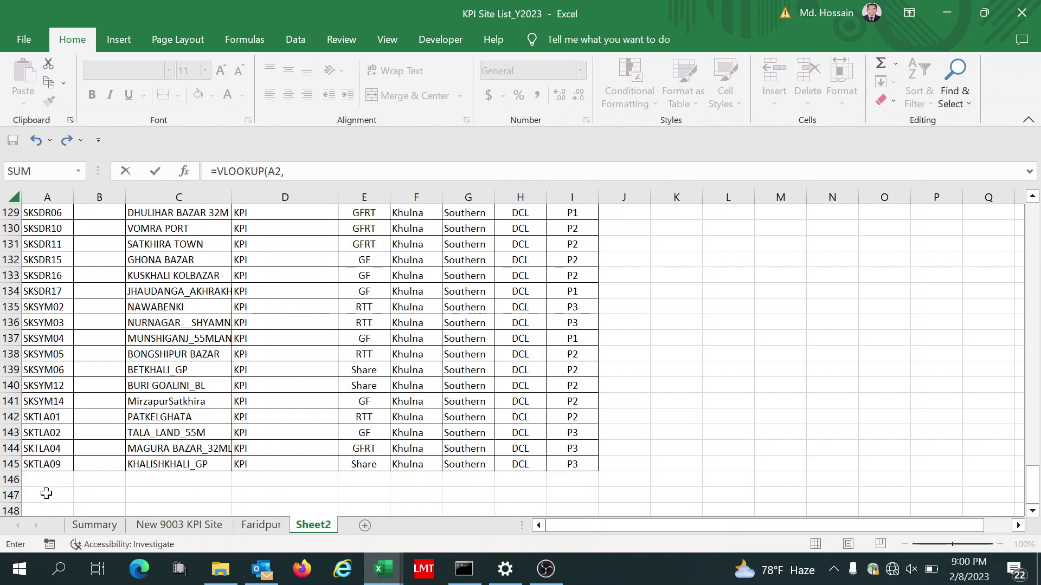
{"action": "left_click", "coordinate": [43, 465]}
{"action": "key", "text": "Up"}
{"action": "key", "text": "Up"}
{"action": "key", "text": "Up"}
{"action": "key", "text": "Up"}
{"action": "key", "text": "Up"}
{"action": "key", "text": "Up"}
{"action": "key", "text": "Up"}
{"action": "key", "text": "Up"}
{"action": "key", "text": "Up"}
{"action": "key", "text": "Up"}
{"action": "key", "text": "Up"}
{"action": "key", "text": "Up"}
{"action": "key", "text": "Up"}
{"action": "key", "text": "Up"}
{"action": "key", "text": "Up"}
{"action": "key", "text": "Up"}
{"action": "key", "text": "Up"}
{"action": "key", "text": "Up"}
{"action": "key", "text": "Up"}
{"action": "key", "text": "Up"}
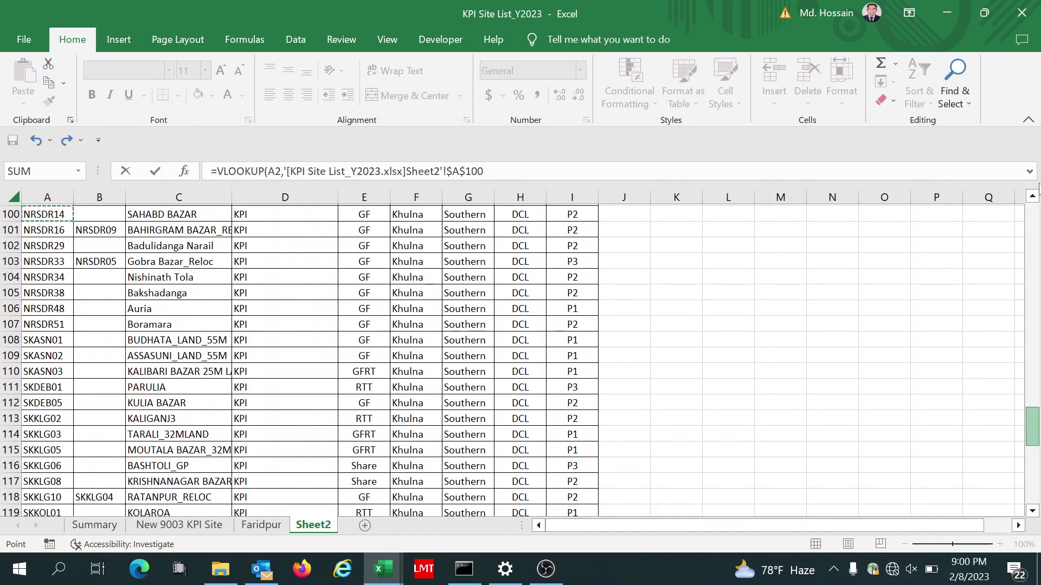
{"action": "left_click_drag", "start_coordinate": [1035, 428], "coordinate": [1039, 154]}
{"action": "left_click_drag", "start_coordinate": [32, 212], "coordinate": [580, 410]}
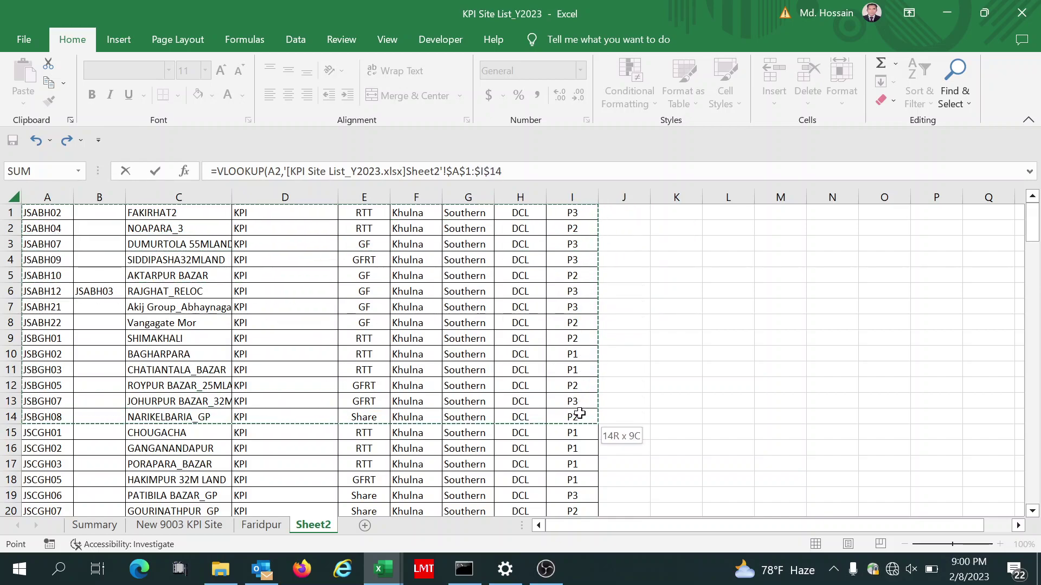
{"action": "left_click_drag", "start_coordinate": [579, 414], "coordinate": [335, 466]}
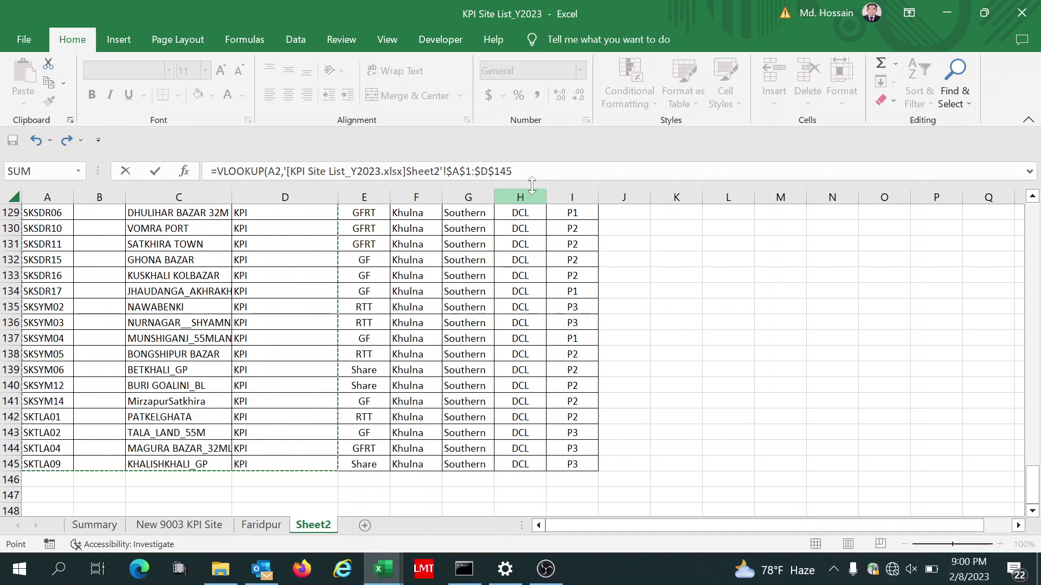
Step: Finish the VLOOKUP with column index 4 and an empty range-lookup argument, and fill it down the KPI/NON-KPI column
{"action": "type", "text": ","}
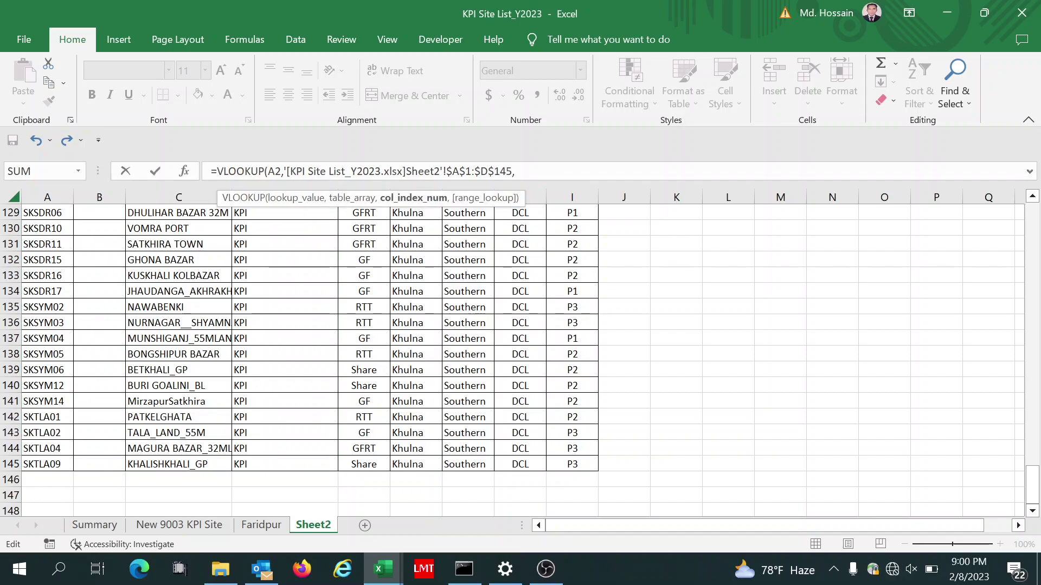
{"action": "type", "text": "4,"}
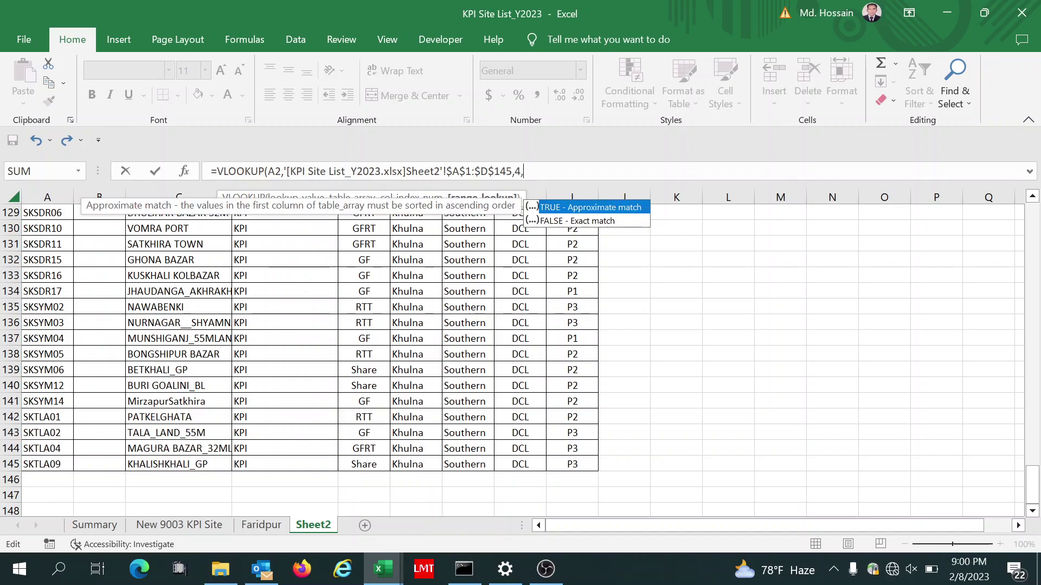
{"action": "left_click", "coordinate": [572, 224]}
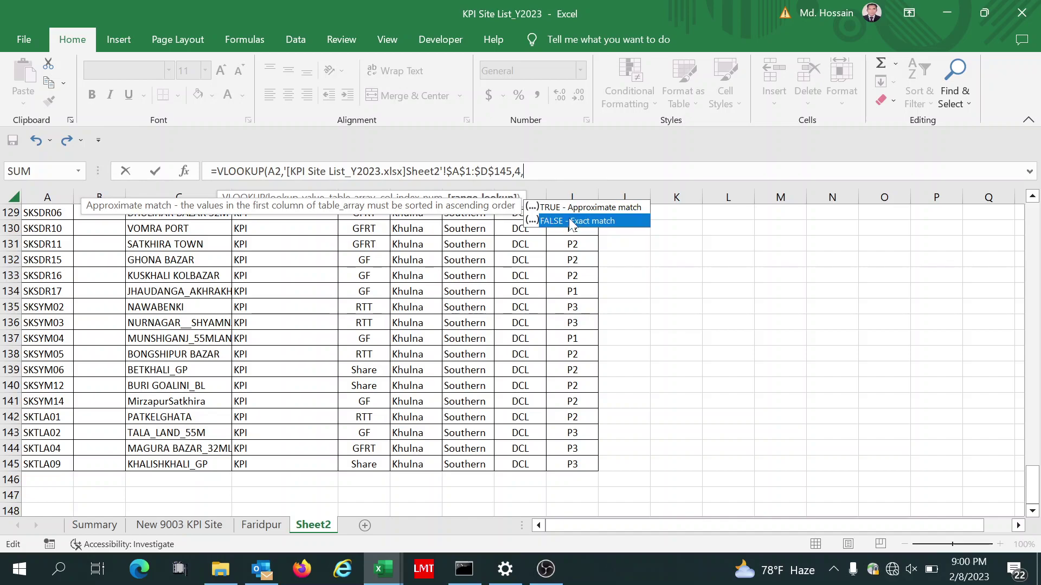
{"action": "key", "text": "Return"}
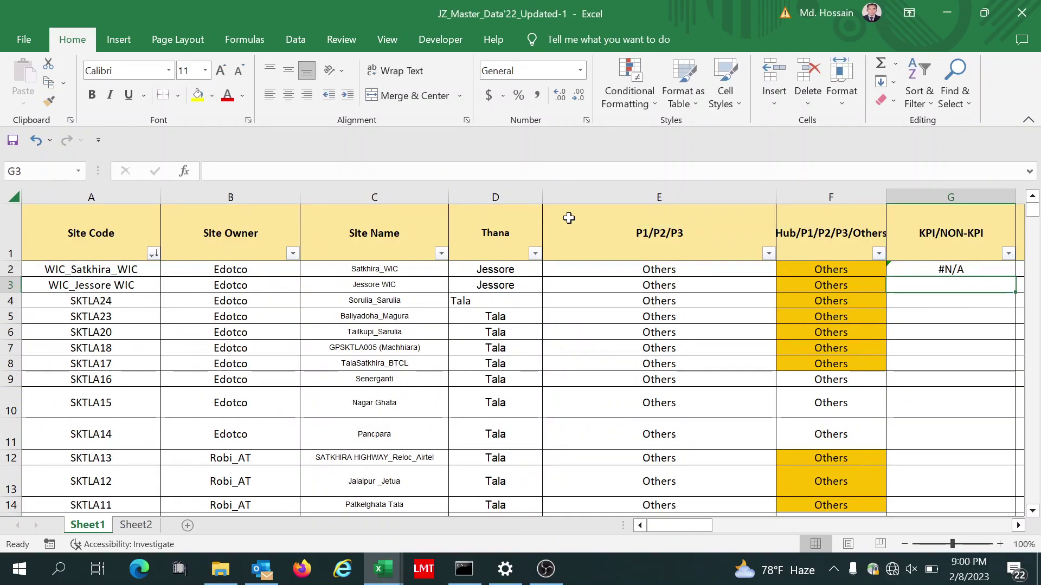
{"action": "left_click", "coordinate": [968, 272]}
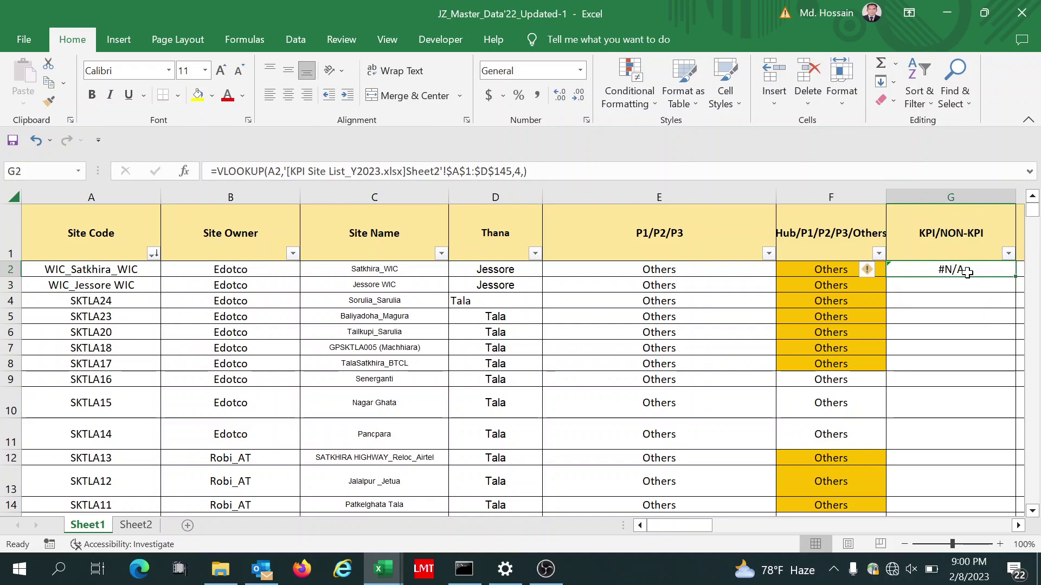
{"action": "double_click", "coordinate": [1014, 276]}
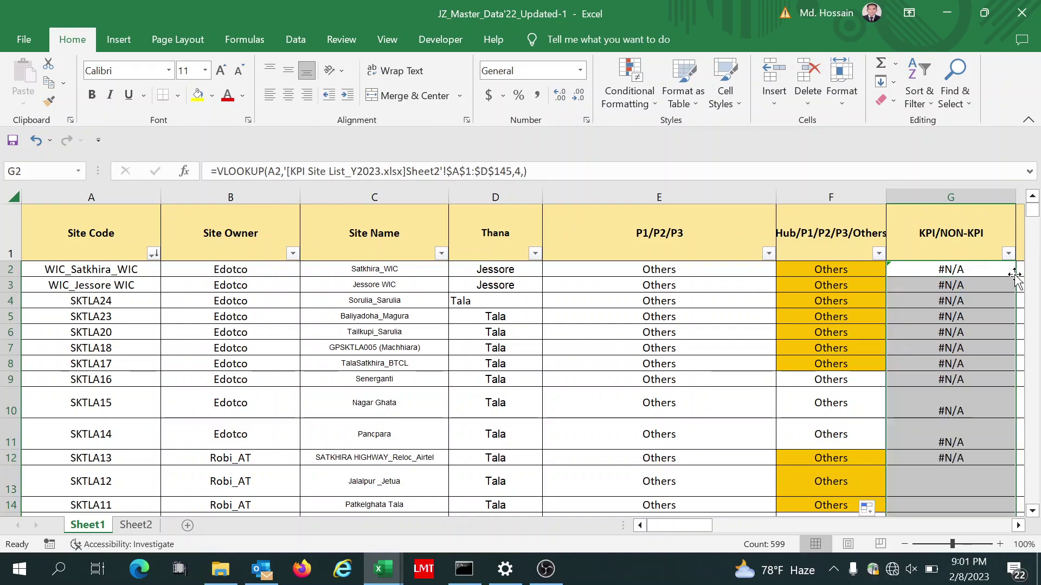
Step: Examine the lookup results in the KPI/NON-KPI column down to row 33 and back up to the header
{"action": "left_click", "coordinate": [958, 390]}
{"action": "key", "text": "Down"}
{"action": "key", "text": "Down"}
{"action": "key", "text": "Down"}
{"action": "key", "text": "Down"}
{"action": "key", "text": "Down"}
{"action": "key", "text": "Down"}
{"action": "key", "text": "Down"}
{"action": "key", "text": "Down"}
{"action": "key", "text": "Down"}
{"action": "key", "text": "Down"}
{"action": "key", "text": "Down"}
{"action": "key", "text": "Down"}
{"action": "key", "text": "Down"}
{"action": "key", "text": "Down"}
{"action": "key", "text": "Down"}
{"action": "key", "text": "Down"}
{"action": "key", "text": "Down"}
{"action": "key", "text": "Down"}
{"action": "key", "text": "Down"}
{"action": "key", "text": "Down"}
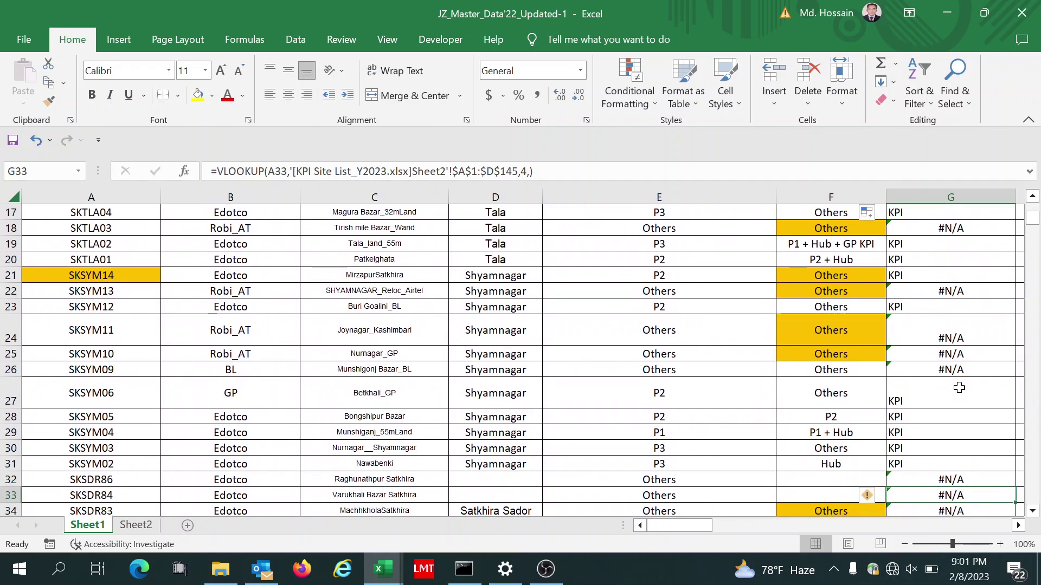
{"action": "left_click", "coordinate": [933, 405]}
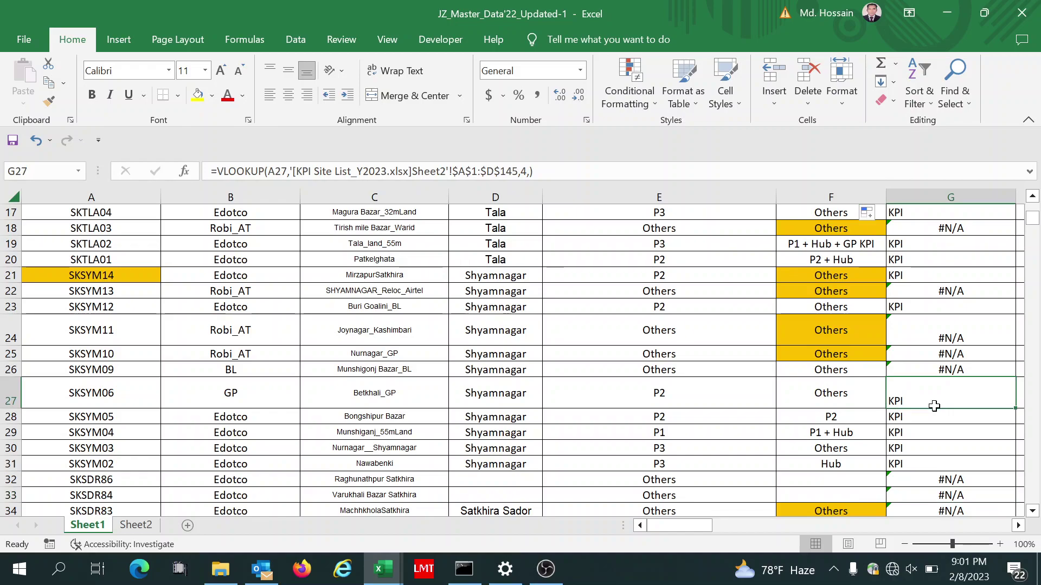
{"action": "key", "text": "Up"}
{"action": "key", "text": "Up"}
{"action": "key", "text": "Up"}
{"action": "key", "text": "Up"}
{"action": "key", "text": "Up"}
{"action": "key", "text": "Up"}
{"action": "key", "text": "Up"}
{"action": "key", "text": "Up"}
{"action": "key", "text": "Up"}
{"action": "key", "text": "Up"}
{"action": "key", "text": "Up"}
{"action": "key", "text": "Up"}
{"action": "key", "text": "Up"}
{"action": "key", "text": "Up"}
{"action": "key", "text": "Up"}
{"action": "key", "text": "Up"}
{"action": "key", "text": "Up"}
{"action": "key", "text": "Up"}
{"action": "key", "text": "Up"}
{"action": "key", "text": "Up"}
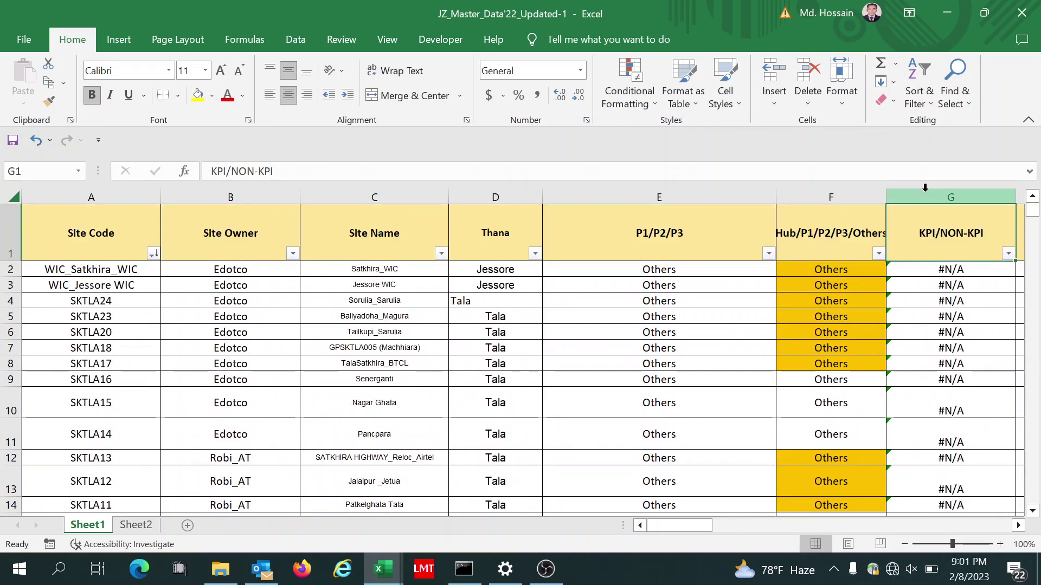
Step: Filter the KPI/NON-KPI column to show only the KPI sites
{"action": "left_click", "coordinate": [1008, 253]}
{"action": "left_click", "coordinate": [828, 420]}
{"action": "left_click", "coordinate": [828, 414]}
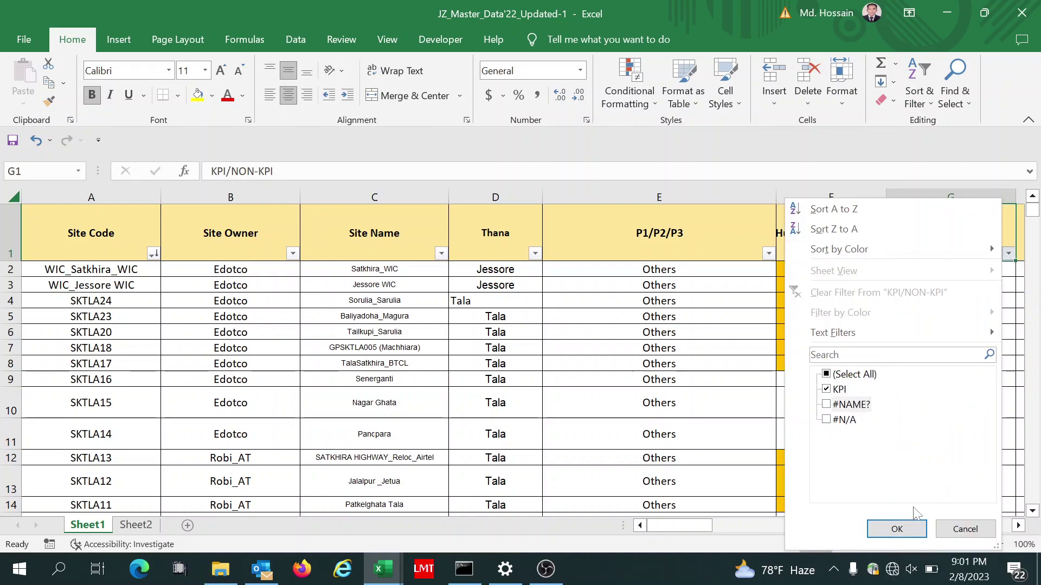
{"action": "left_click", "coordinate": [896, 529]}
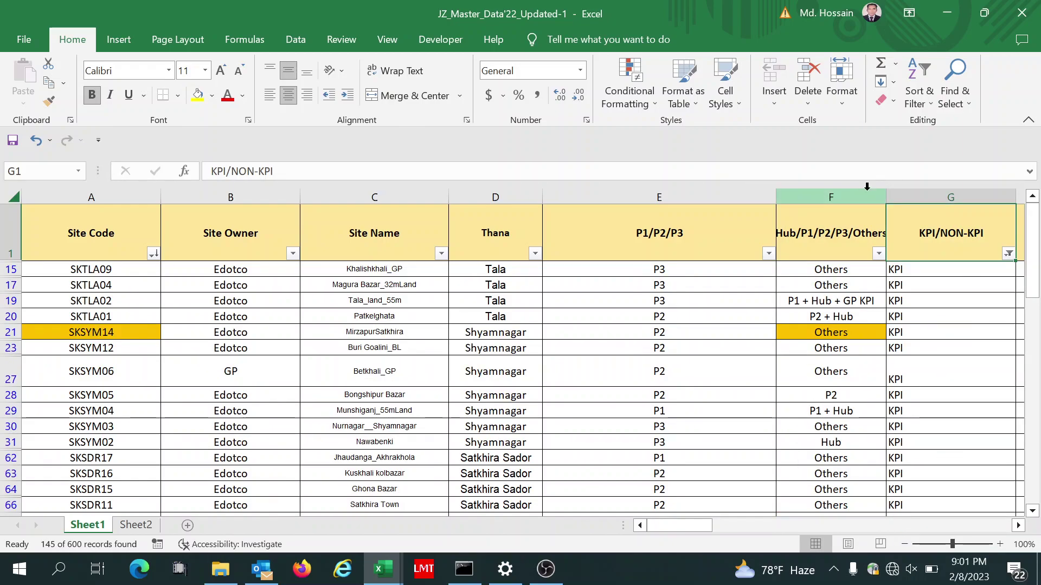
Step: Change the KPI/NON-KPI filter to show only the #NAME? and #N/A rows, excluding KPI
{"action": "left_click", "coordinate": [1008, 255]}
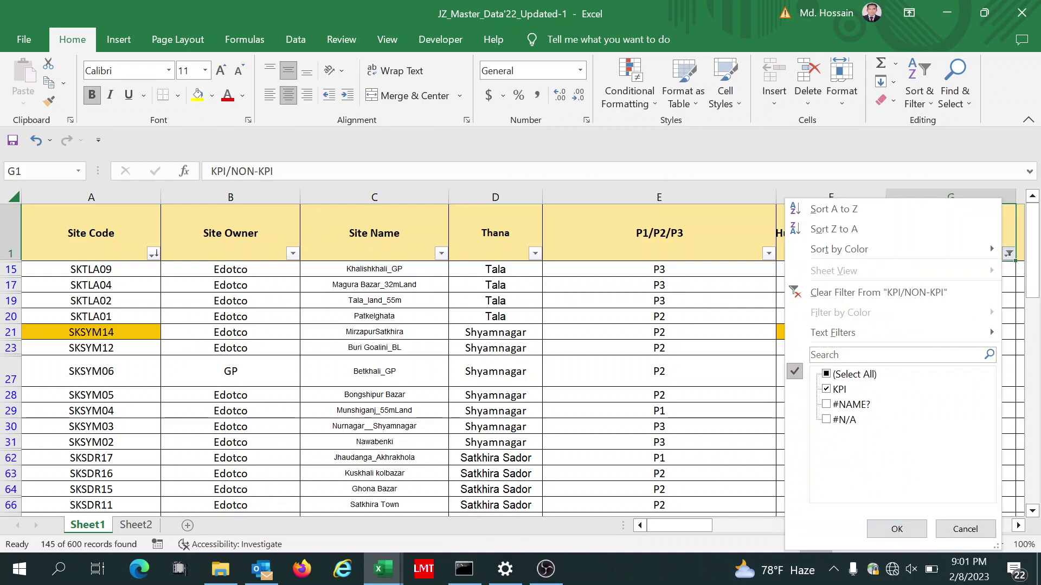
{"action": "left_click", "coordinate": [825, 408]}
{"action": "left_click", "coordinate": [825, 407]}
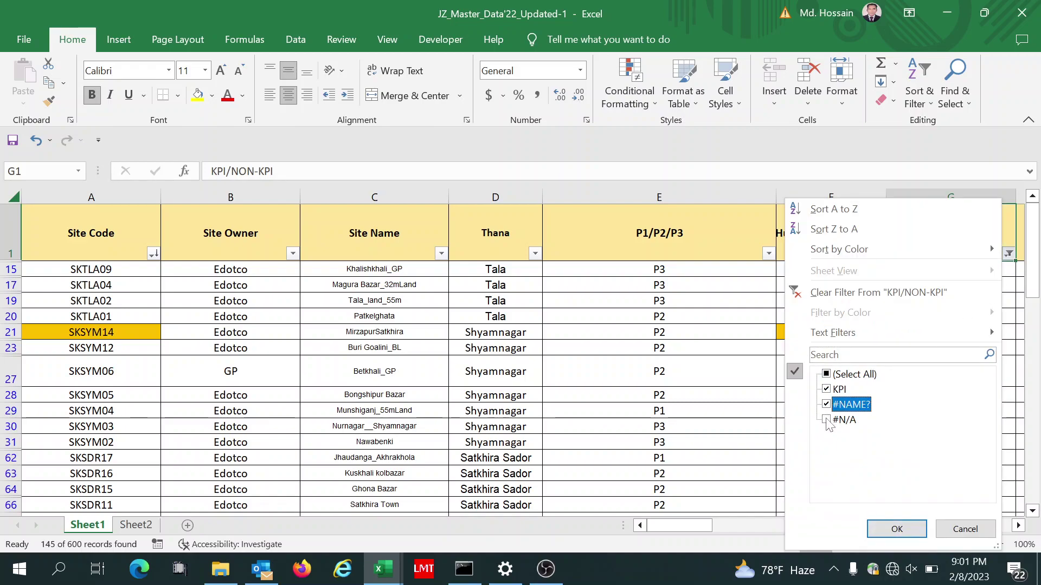
{"action": "left_click", "coordinate": [826, 420]}
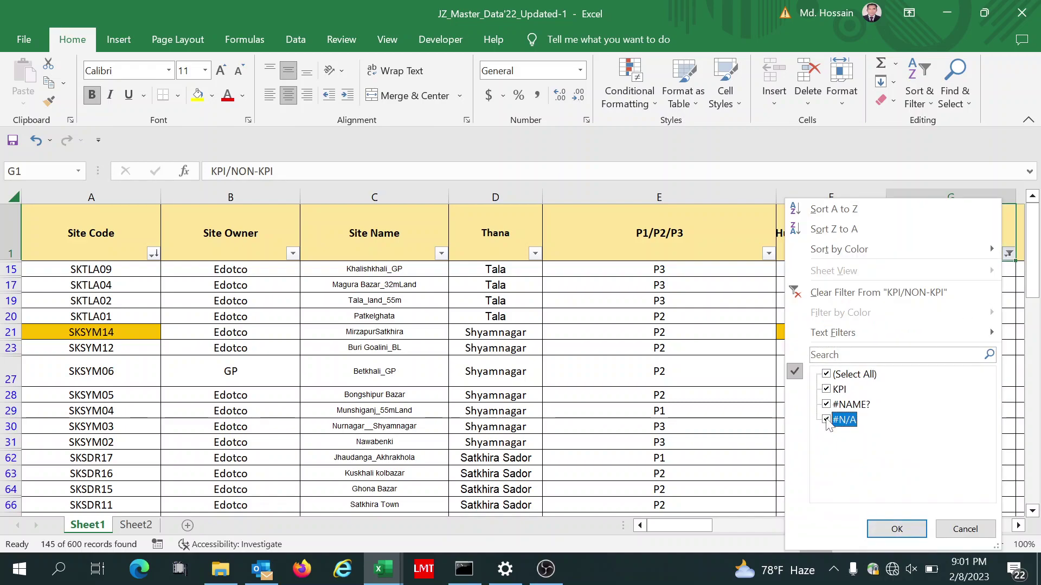
{"action": "left_click", "coordinate": [826, 390]}
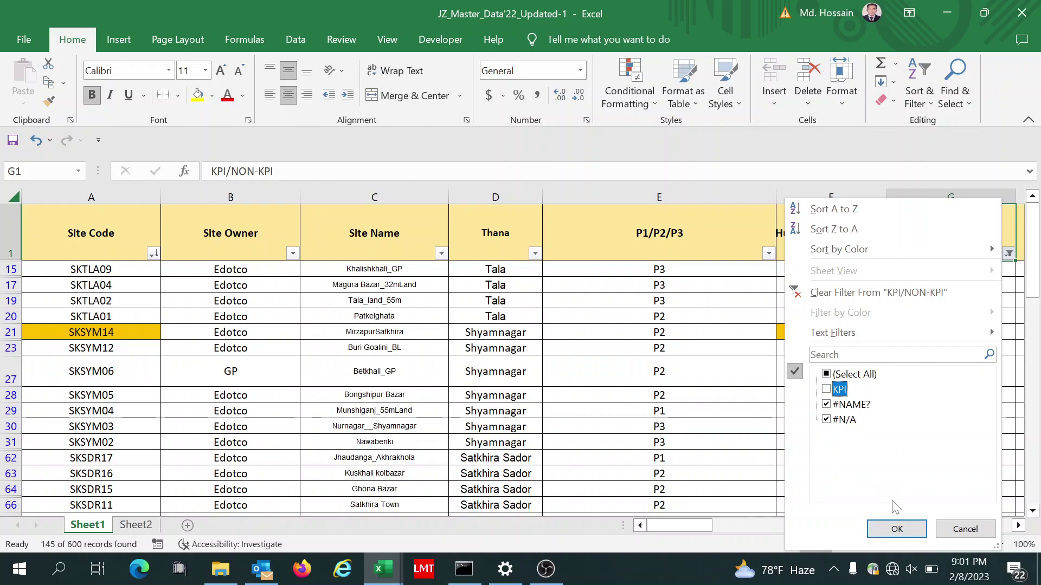
{"action": "left_click", "coordinate": [897, 528]}
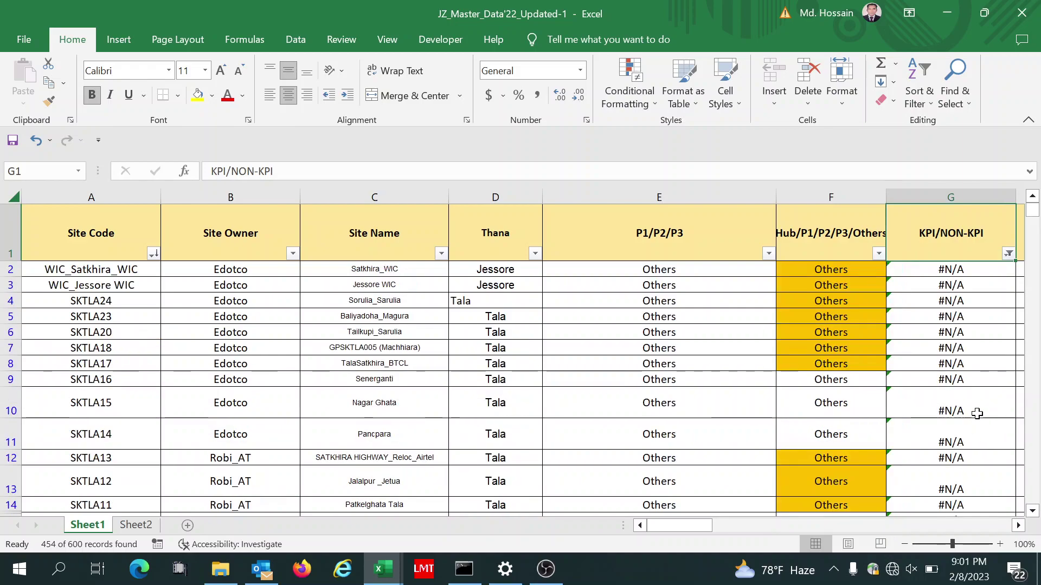
Step: Replace the lookup formula in G2 with NON-KPI and fill it down all filtered rows of the KPI/NON-KPI column
{"action": "left_click", "coordinate": [944, 273]}
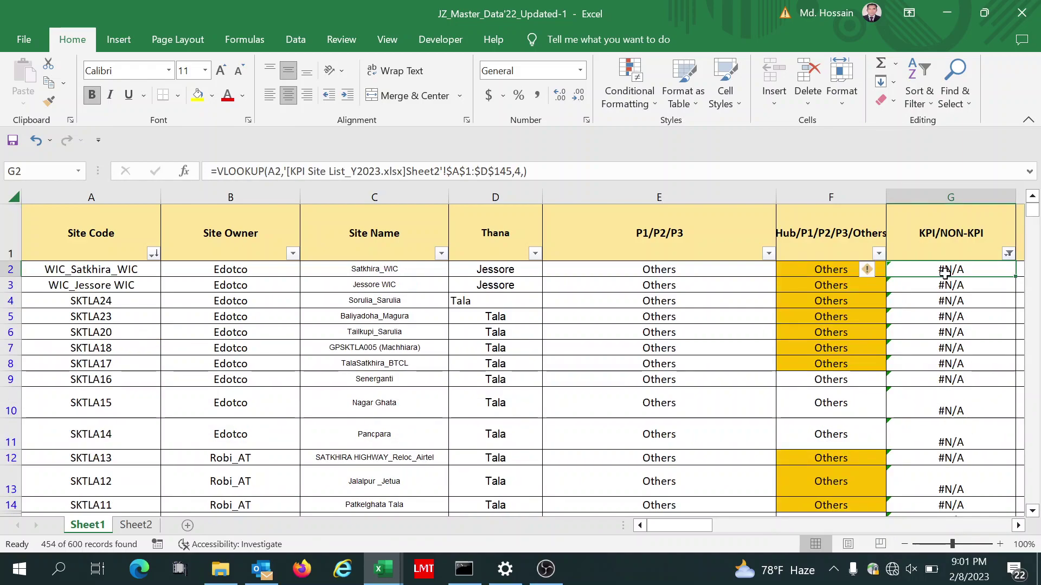
{"action": "type", "text": "N"}
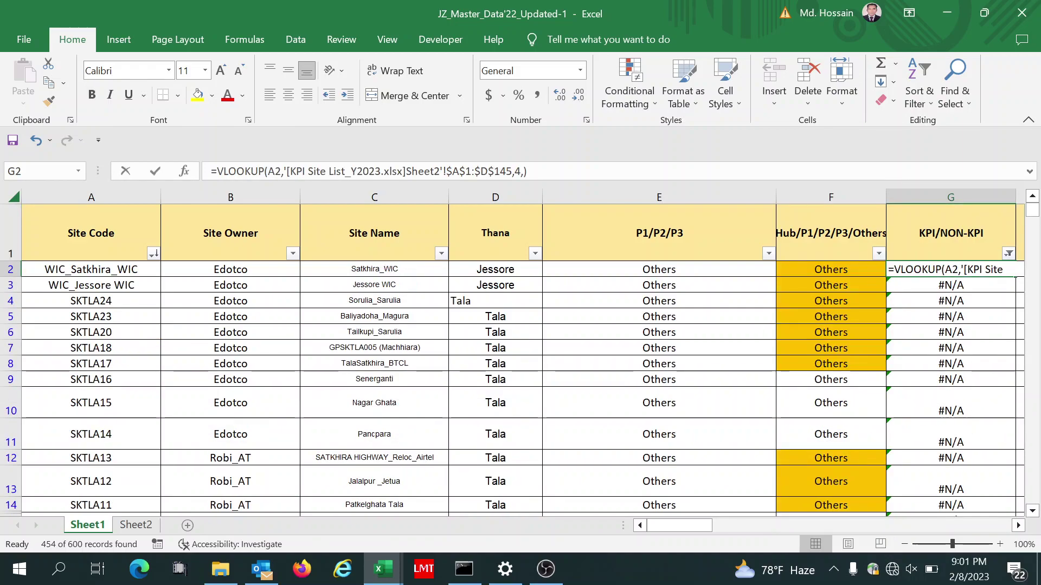
{"action": "type", "text": "ON"}
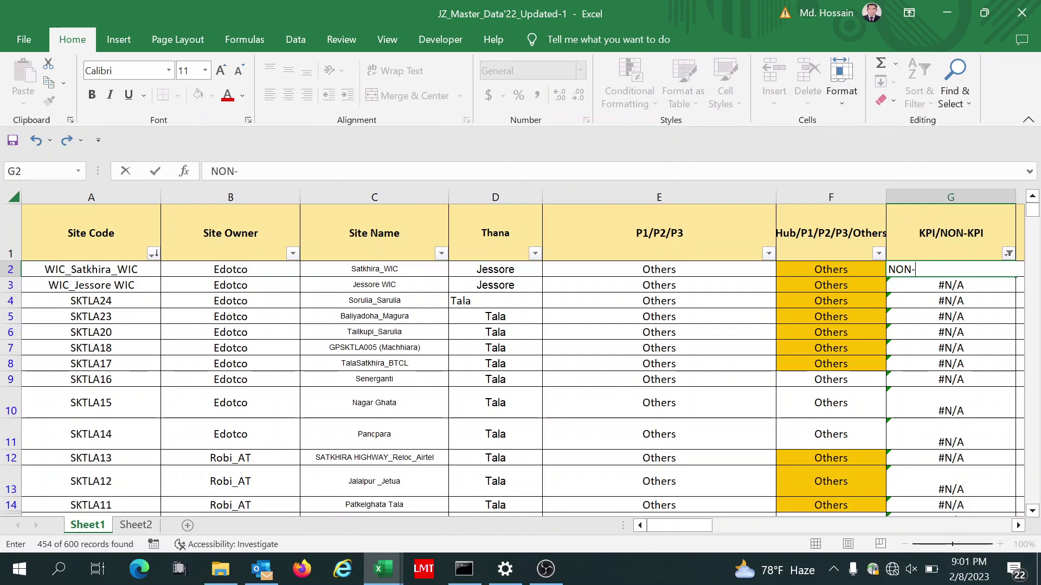
{"action": "type", "text": "-KPI"}
{"action": "left_click", "coordinate": [901, 343]}
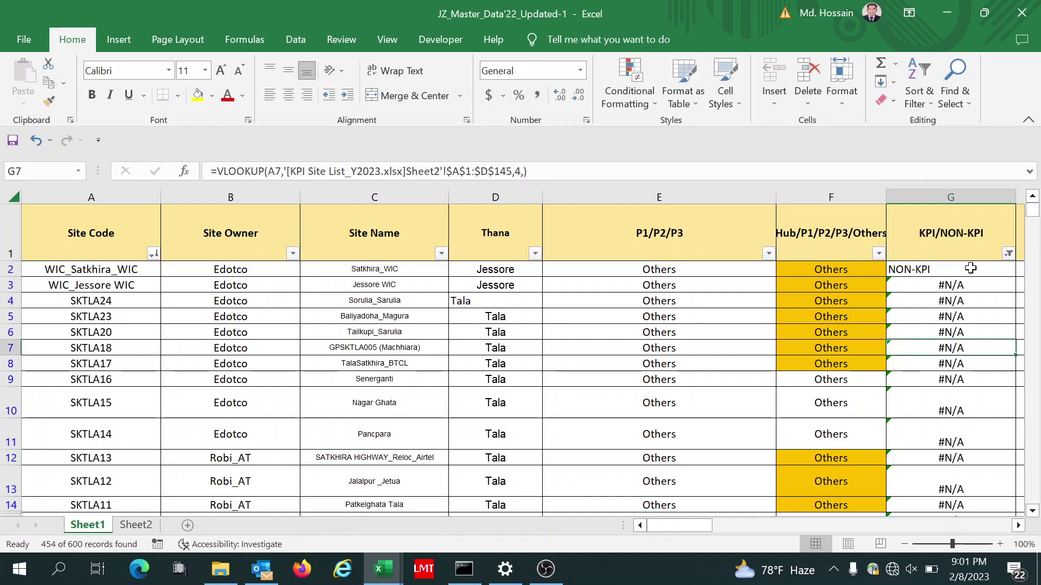
{"action": "left_click", "coordinate": [976, 269]}
{"action": "double_click", "coordinate": [1016, 277]}
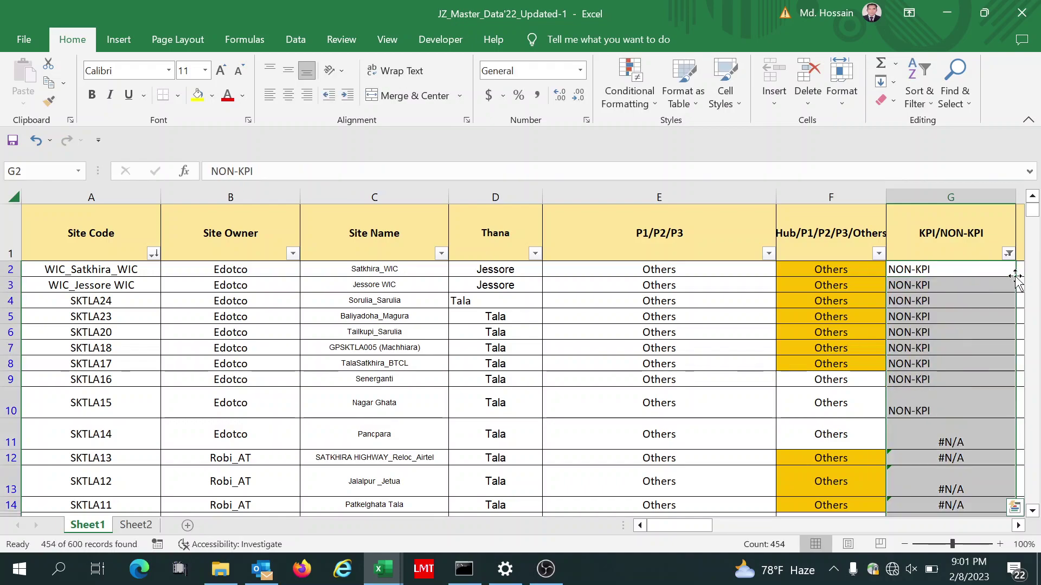
Step: Examine the filled KPI/NON-KPI column from row 5 down towards the end of the filtered site list
{"action": "left_click", "coordinate": [953, 315]}
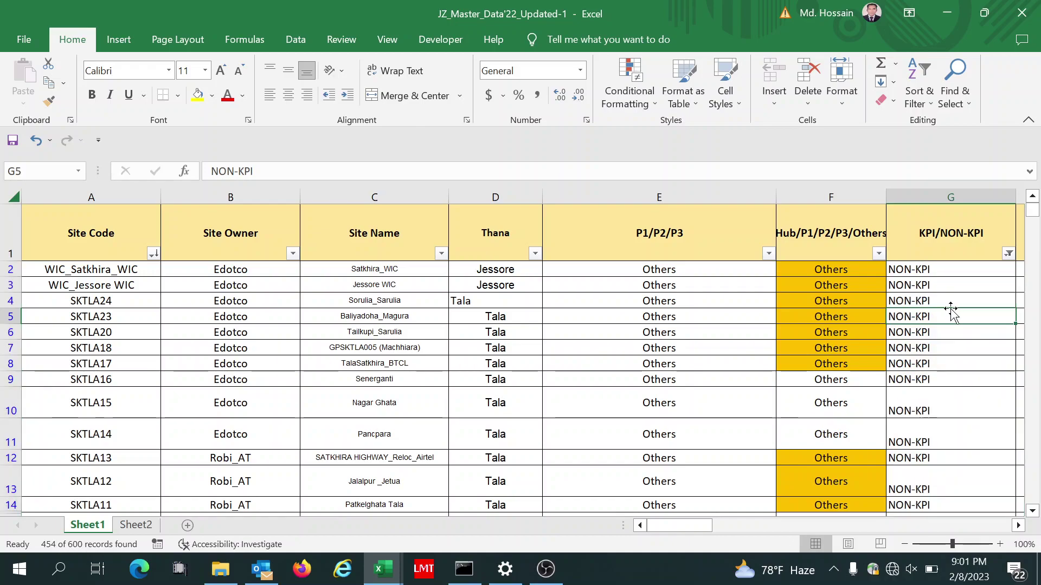
{"action": "key", "text": "Down"}
{"action": "key", "text": "Down"}
{"action": "key", "text": "Down"}
{"action": "key", "text": "Down"}
{"action": "key", "text": "Down"}
{"action": "key", "text": "Down"}
{"action": "key", "text": "Down"}
{"action": "key", "text": "Down"}
{"action": "key", "text": "Down"}
{"action": "key", "text": "Down"}
{"action": "key", "text": "Down"}
{"action": "key", "text": "Down"}
{"action": "key", "text": "Down"}
{"action": "key", "text": "Down"}
{"action": "key", "text": "Down"}
{"action": "key", "text": "Down"}
{"action": "key", "text": "Down"}
{"action": "key", "text": "Down"}
{"action": "key", "text": "Down"}
{"action": "key", "text": "Down"}
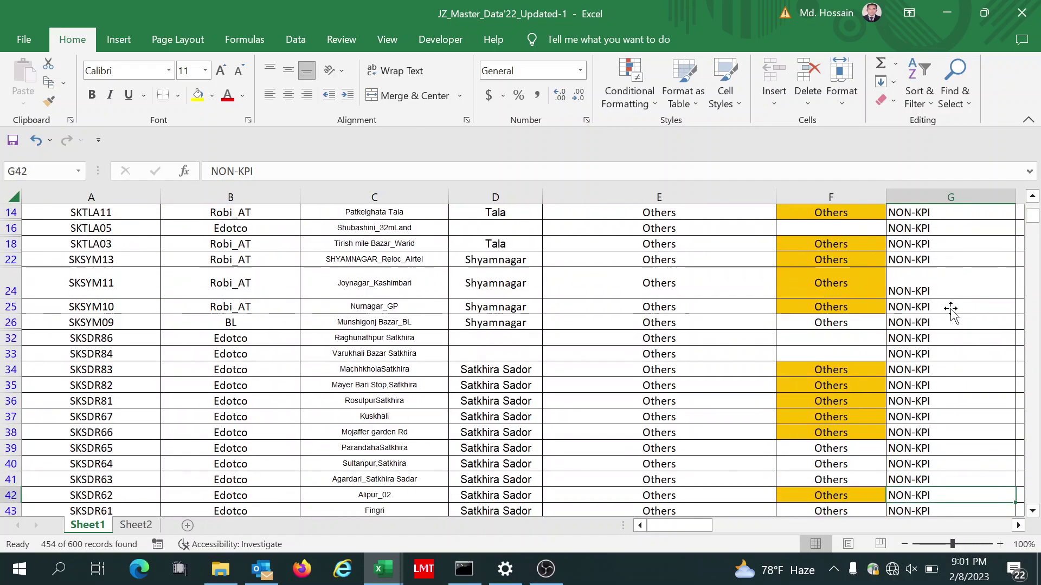
{"action": "key", "text": "Down"}
{"action": "key", "text": "Down"}
{"action": "key", "text": "Down"}
{"action": "key", "text": "Down"}
{"action": "key", "text": "Down"}
{"action": "key", "text": "Down"}
{"action": "key", "text": "Down"}
{"action": "key", "text": "Down"}
{"action": "key", "text": "Down"}
{"action": "key", "text": "Down"}
{"action": "key", "text": "Down"}
{"action": "key", "text": "Down"}
{"action": "key", "text": "Down"}
{"action": "key", "text": "Down"}
{"action": "key", "text": "Down"}
{"action": "key", "text": "Down"}
{"action": "key", "text": "Down"}
{"action": "key", "text": "Down"}
{"action": "key", "text": "Down"}
{"action": "key", "text": "Down"}
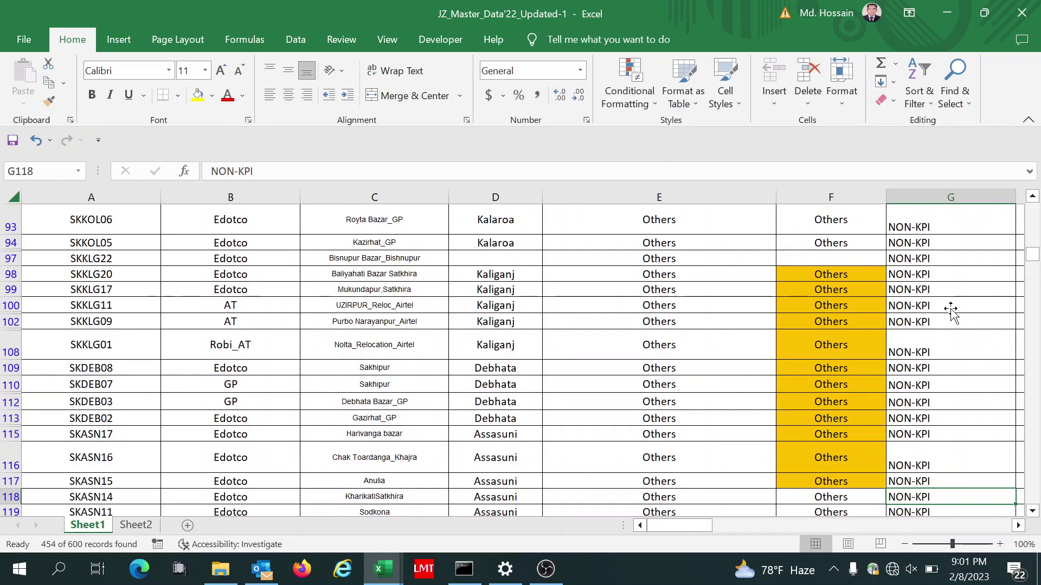
{"action": "key", "text": "Down"}
{"action": "key", "text": "Down"}
{"action": "key", "text": "Down"}
{"action": "key", "text": "Down"}
{"action": "key", "text": "Down"}
{"action": "key", "text": "Down"}
{"action": "key", "text": "Down"}
{"action": "key", "text": "Down"}
{"action": "key", "text": "Down"}
{"action": "key", "text": "Down"}
{"action": "key", "text": "Down"}
{"action": "key", "text": "Down"}
{"action": "key", "text": "Down"}
{"action": "key", "text": "Down"}
{"action": "key", "text": "Down"}
{"action": "key", "text": "Down"}
{"action": "key", "text": "Down"}
{"action": "key", "text": "Down"}
{"action": "key", "text": "Down"}
{"action": "key", "text": "Down"}
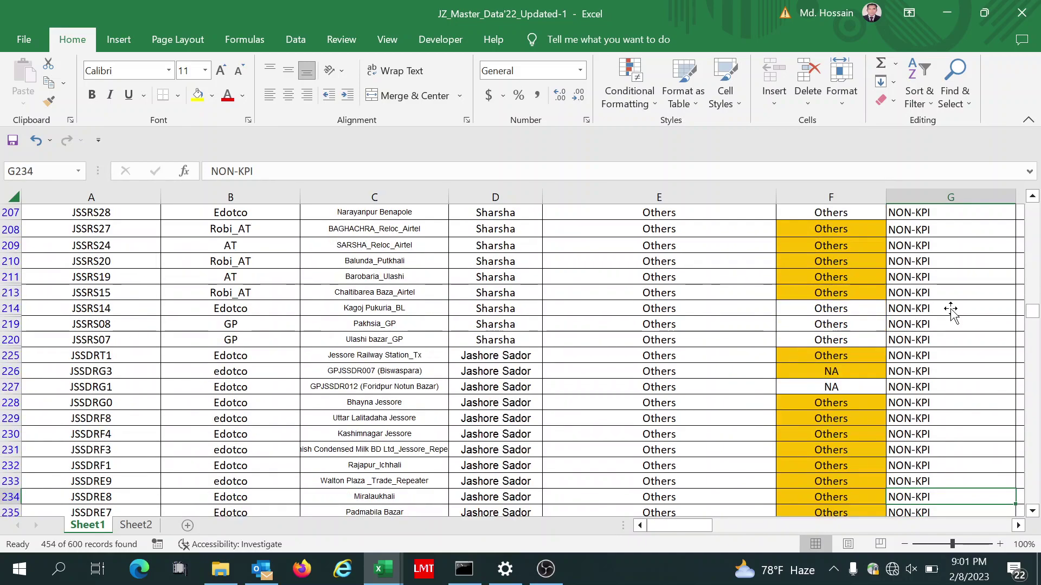
{"action": "key", "text": "Down"}
{"action": "key", "text": "Down"}
{"action": "key", "text": "Down"}
{"action": "key", "text": "Down"}
{"action": "key", "text": "Down"}
{"action": "key", "text": "Down"}
{"action": "key", "text": "Down"}
{"action": "key", "text": "Down"}
{"action": "key", "text": "Down"}
{"action": "key", "text": "Down"}
{"action": "key", "text": "Down"}
{"action": "key", "text": "Down"}
{"action": "key", "text": "Down"}
{"action": "key", "text": "Down"}
{"action": "key", "text": "Down"}
{"action": "key", "text": "Down"}
{"action": "key", "text": "Down"}
{"action": "key", "text": "Down"}
{"action": "key", "text": "Down"}
{"action": "key", "text": "Down"}
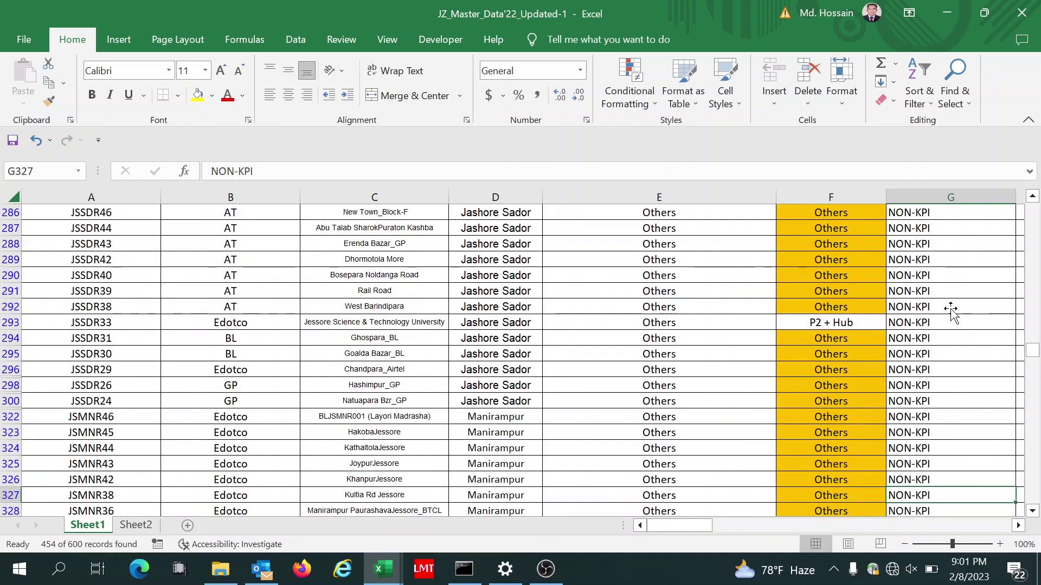
{"action": "key", "text": "Down"}
{"action": "key", "text": "Down"}
{"action": "key", "text": "Down"}
{"action": "key", "text": "Down"}
{"action": "key", "text": "Down"}
{"action": "key", "text": "Down"}
{"action": "key", "text": "Down"}
{"action": "key", "text": "Down"}
{"action": "key", "text": "Down"}
{"action": "key", "text": "Down"}
{"action": "key", "text": "Down"}
{"action": "key", "text": "Down"}
{"action": "key", "text": "Down"}
{"action": "key", "text": "Down"}
{"action": "key", "text": "Down"}
{"action": "key", "text": "Down"}
{"action": "key", "text": "Down"}
{"action": "key", "text": "Down"}
{"action": "key", "text": "Down"}
{"action": "key", "text": "Down"}
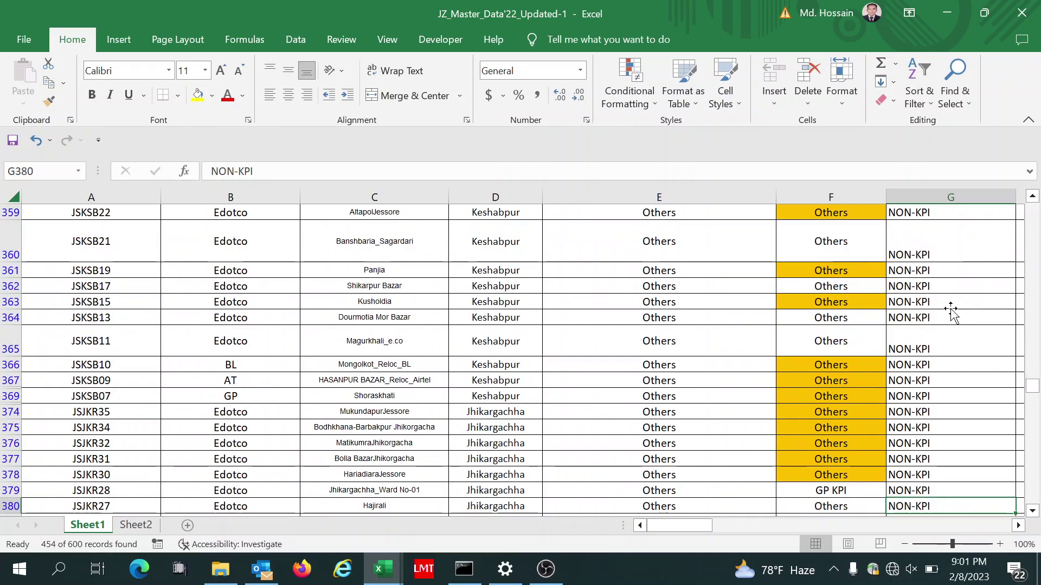
{"action": "key", "text": "Down"}
{"action": "key", "text": "Down"}
{"action": "key", "text": "Down"}
{"action": "key", "text": "Down"}
{"action": "key", "text": "Down"}
{"action": "key", "text": "Down"}
{"action": "key", "text": "Down"}
{"action": "key", "text": "Down"}
{"action": "key", "text": "Down"}
{"action": "key", "text": "Down"}
{"action": "key", "text": "Down"}
{"action": "key", "text": "Down"}
{"action": "key", "text": "Down"}
{"action": "key", "text": "Down"}
{"action": "key", "text": "Down"}
{"action": "key", "text": "Down"}
{"action": "key", "text": "Down"}
{"action": "key", "text": "Down"}
{"action": "key", "text": "Down"}
{"action": "key", "text": "Down"}
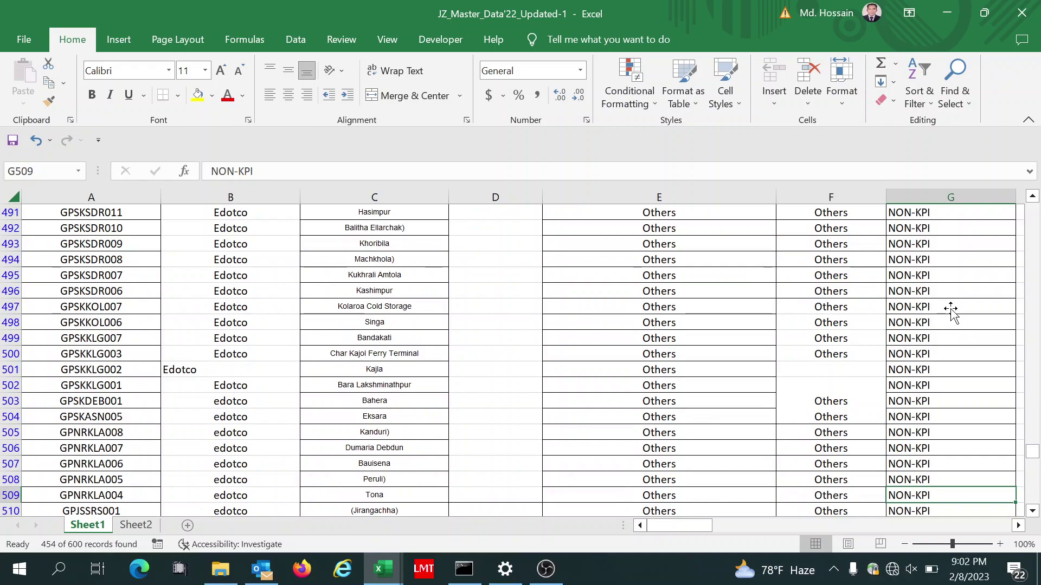
{"action": "key", "text": "Down"}
{"action": "key", "text": "Down"}
{"action": "key", "text": "Down"}
{"action": "key", "text": "Down"}
{"action": "key", "text": "Down"}
{"action": "key", "text": "Down"}
{"action": "key", "text": "Down"}
{"action": "key", "text": "Down"}
{"action": "key", "text": "Down"}
{"action": "key", "text": "Down"}
{"action": "key", "text": "Down"}
{"action": "key", "text": "Down"}
{"action": "key", "text": "Down"}
{"action": "key", "text": "Down"}
{"action": "key", "text": "Down"}
{"action": "key", "text": "Down"}
{"action": "key", "text": "Down"}
{"action": "key", "text": "Down"}
{"action": "key", "text": "Down"}
{"action": "key", "text": "Down"}
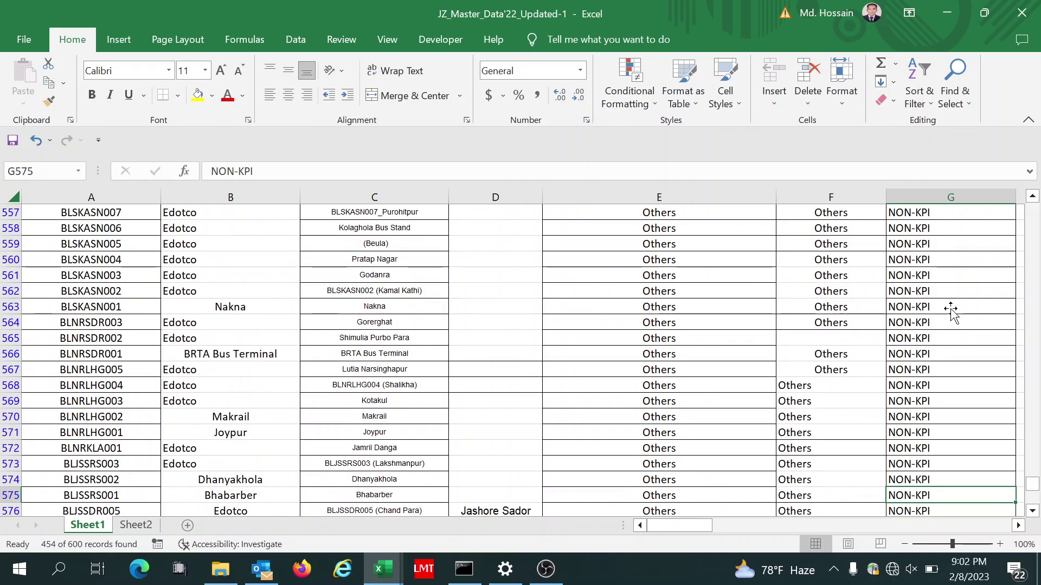
Step: Check the KPI/NON-KPI column down to the last filled row of the filtered list, row 600
{"action": "key", "text": "Down"}
{"action": "key", "text": "Down"}
{"action": "key", "text": "Down"}
{"action": "key", "text": "Down"}
{"action": "key", "text": "Down"}
{"action": "key", "text": "Down"}
{"action": "key", "text": "Down"}
{"action": "key", "text": "Down"}
{"action": "key", "text": "Down"}
{"action": "key", "text": "Down"}
{"action": "key", "text": "Down"}
{"action": "key", "text": "Down"}
{"action": "key", "text": "Down"}
{"action": "key", "text": "Down"}
{"action": "key", "text": "Down"}
{"action": "key", "text": "Down"}
{"action": "key", "text": "Down"}
{"action": "key", "text": "Down"}
{"action": "key", "text": "Down"}
{"action": "key", "text": "Down"}
{"action": "left_click", "coordinate": [942, 353]}
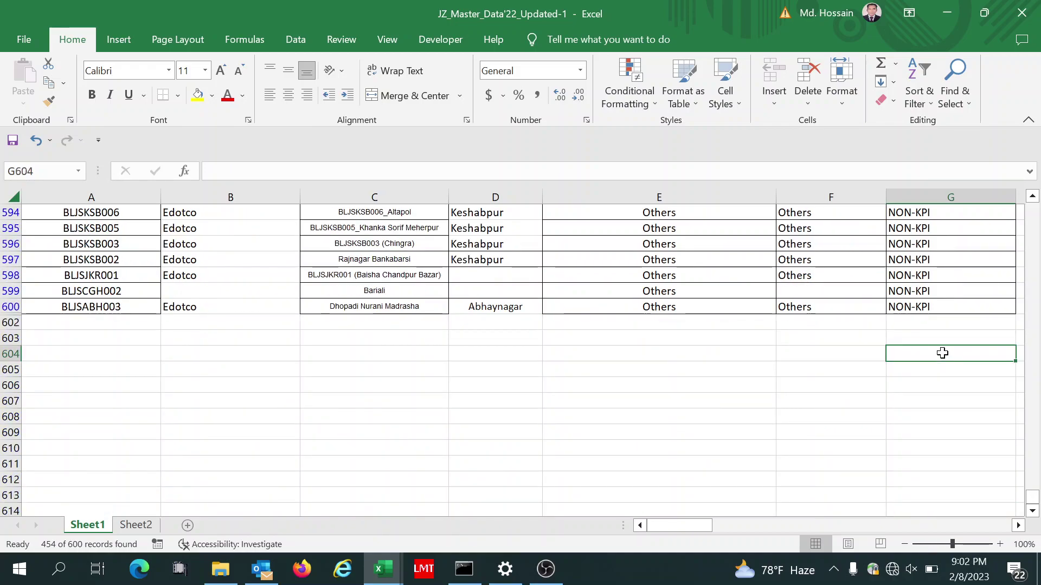
{"action": "left_click", "coordinate": [937, 305]}
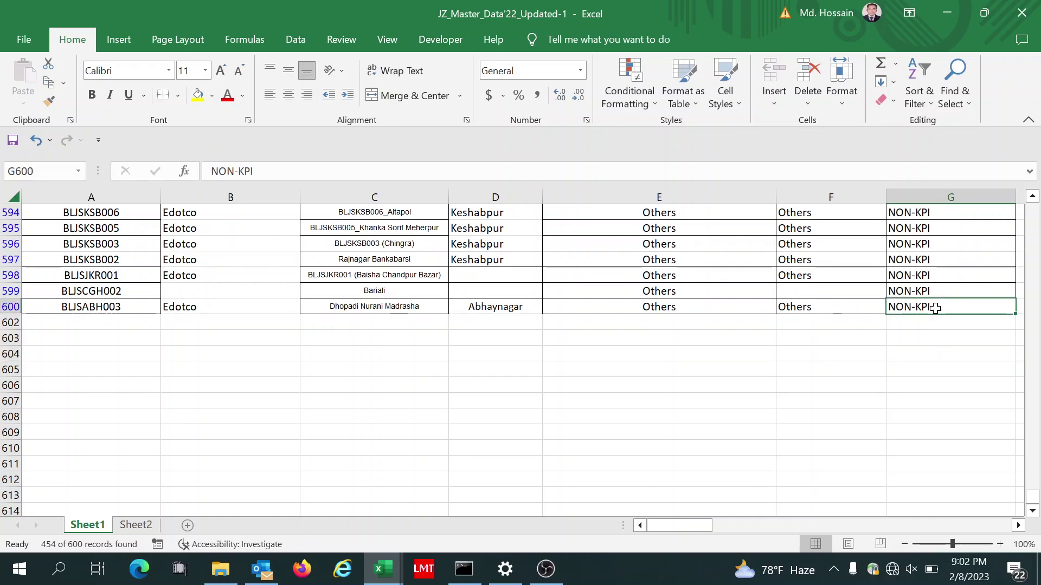
Step: Review the filtered site rows from row 600 back up to the header row, checking the KPI/NON-KPI entries
{"action": "key", "text": "Right"}
{"action": "key", "text": "Up"}
{"action": "key", "text": "Up"}
{"action": "key", "text": "Up"}
{"action": "key", "text": "Up"}
{"action": "key", "text": "Up"}
{"action": "key", "text": "Up"}
{"action": "key", "text": "Up"}
{"action": "key", "text": "Up"}
{"action": "key", "text": "Up"}
{"action": "key", "text": "Up"}
{"action": "key", "text": "Up"}
{"action": "key", "text": "Up"}
{"action": "key", "text": "Up"}
{"action": "key", "text": "Up"}
{"action": "key", "text": "Up"}
{"action": "key", "text": "Up"}
{"action": "key", "text": "Up"}
{"action": "key", "text": "Up"}
{"action": "key", "text": "Up"}
{"action": "key", "text": "Up"}
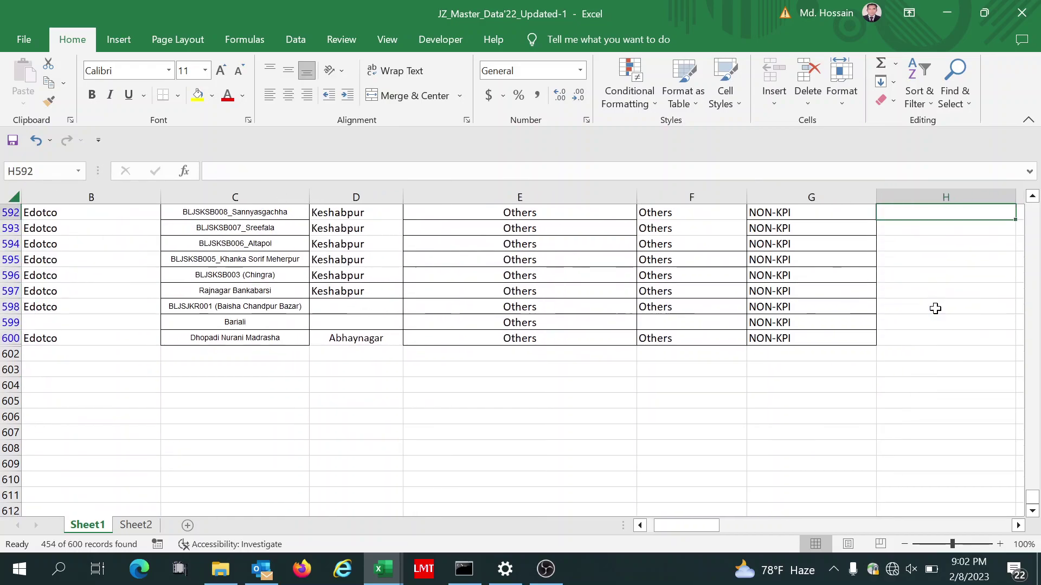
{"action": "key", "text": "Up"}
{"action": "key", "text": "Up"}
{"action": "key", "text": "Up"}
{"action": "key", "text": "Up"}
{"action": "key", "text": "Up"}
{"action": "key", "text": "Up"}
{"action": "key", "text": "Up"}
{"action": "key", "text": "Up"}
{"action": "key", "text": "Up"}
{"action": "key", "text": "Up"}
{"action": "key", "text": "Up"}
{"action": "key", "text": "Up"}
{"action": "key", "text": "Up"}
{"action": "key", "text": "Up"}
{"action": "key", "text": "Up"}
{"action": "key", "text": "Up"}
{"action": "key", "text": "Up"}
{"action": "key", "text": "Up"}
{"action": "key", "text": "Up"}
{"action": "key", "text": "Up"}
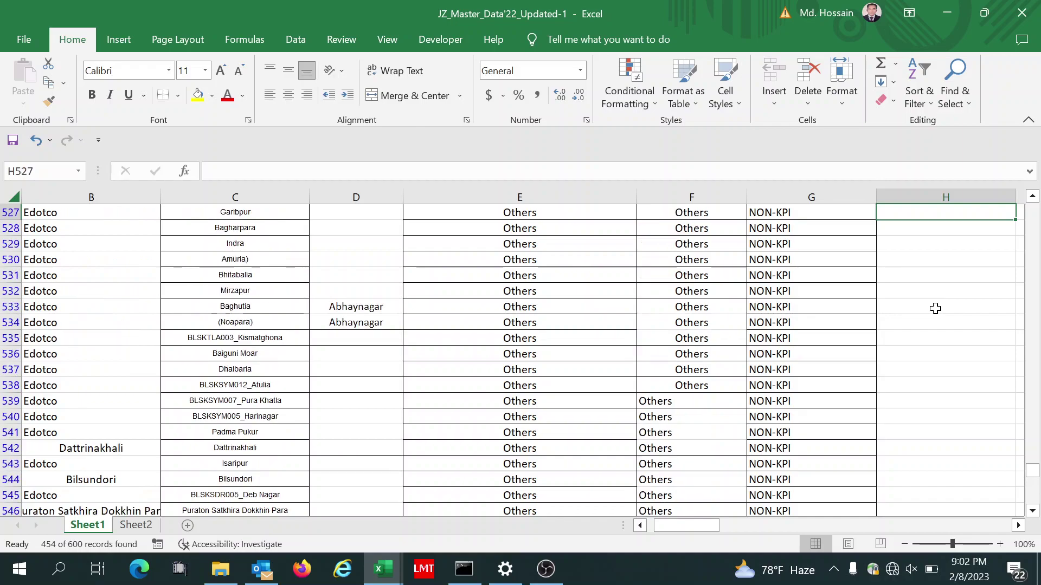
{"action": "key", "text": "Up"}
{"action": "key", "text": "Up"}
{"action": "key", "text": "Up"}
{"action": "key", "text": "Up"}
{"action": "key", "text": "Up"}
{"action": "key", "text": "Up"}
{"action": "key", "text": "Up"}
{"action": "key", "text": "Up"}
{"action": "key", "text": "Up"}
{"action": "key", "text": "Up"}
{"action": "key", "text": "Up"}
{"action": "key", "text": "Up"}
{"action": "key", "text": "Up"}
{"action": "key", "text": "Up"}
{"action": "key", "text": "Up"}
{"action": "key", "text": "Up"}
{"action": "key", "text": "Up"}
{"action": "key", "text": "Up"}
{"action": "key", "text": "Up"}
{"action": "key", "text": "Up"}
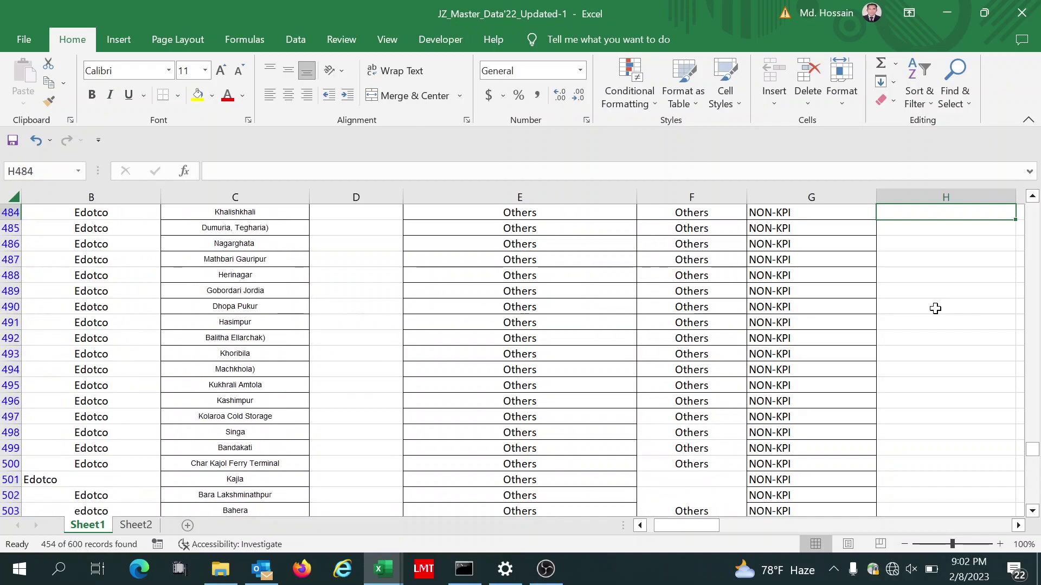
{"action": "key", "text": "Up"}
{"action": "key", "text": "Up"}
{"action": "key", "text": "Up"}
{"action": "key", "text": "Up"}
{"action": "key", "text": "Up"}
{"action": "key", "text": "Up"}
{"action": "key", "text": "Up"}
{"action": "key", "text": "Up"}
{"action": "key", "text": "Up"}
{"action": "key", "text": "Up"}
{"action": "key", "text": "Up"}
{"action": "key", "text": "Up"}
{"action": "key", "text": "Up"}
{"action": "key", "text": "Up"}
{"action": "key", "text": "Up"}
{"action": "key", "text": "Up"}
{"action": "key", "text": "Up"}
{"action": "key", "text": "Up"}
{"action": "key", "text": "Up"}
{"action": "key", "text": "Up"}
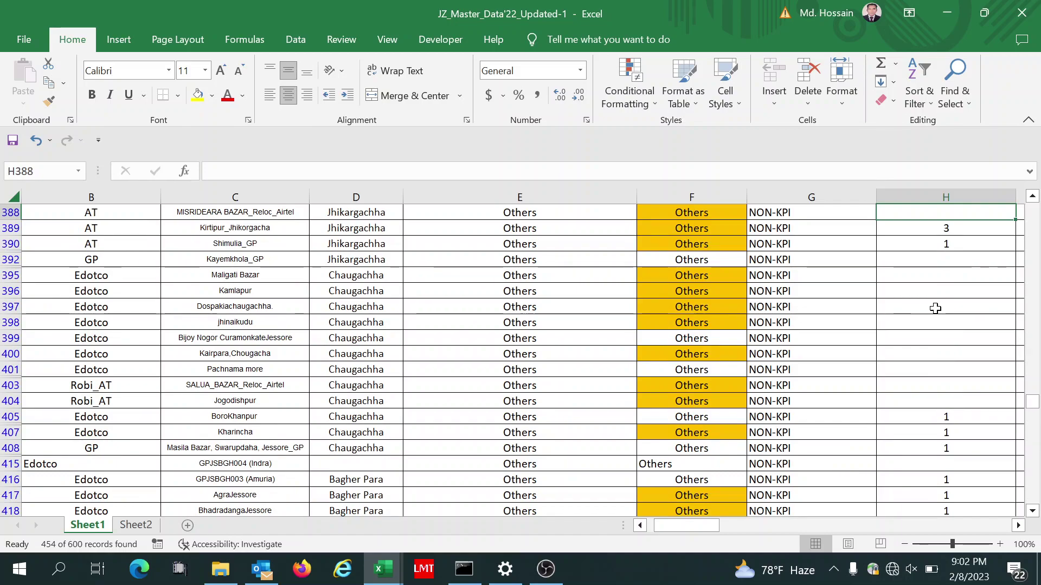
{"action": "key", "text": "Up"}
{"action": "key", "text": "Up"}
{"action": "key", "text": "Up"}
{"action": "key", "text": "Up"}
{"action": "key", "text": "Up"}
{"action": "key", "text": "Up"}
{"action": "key", "text": "Up"}
{"action": "key", "text": "Up"}
{"action": "key", "text": "Up"}
{"action": "key", "text": "Up"}
{"action": "key", "text": "Up"}
{"action": "key", "text": "Up"}
{"action": "key", "text": "Up"}
{"action": "key", "text": "Up"}
{"action": "key", "text": "Up"}
{"action": "key", "text": "Up"}
{"action": "key", "text": "Up"}
{"action": "key", "text": "Up"}
{"action": "key", "text": "Up"}
{"action": "key", "text": "Up"}
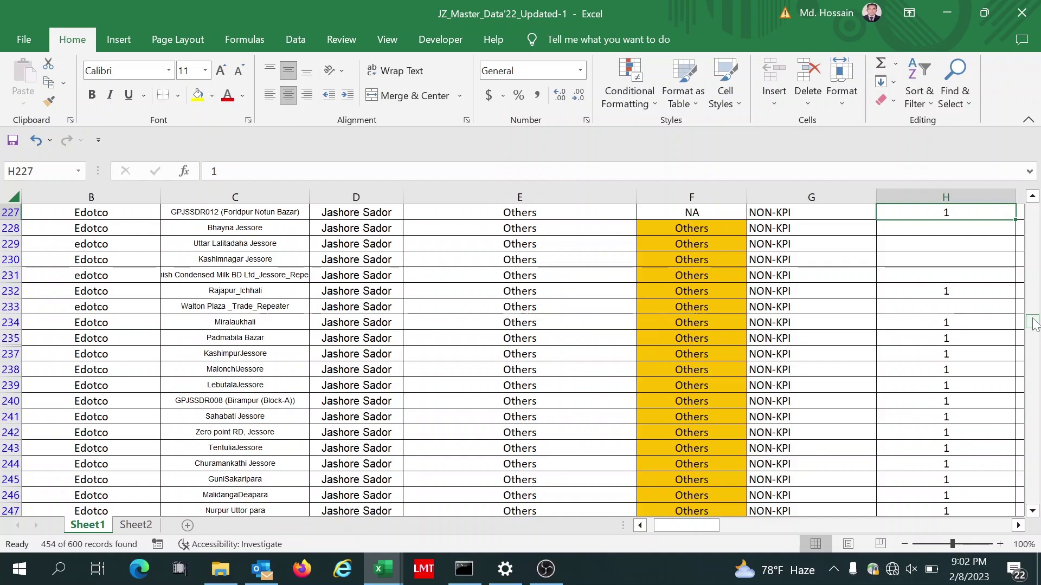
{"action": "left_click_drag", "start_coordinate": [1032, 323], "coordinate": [1033, 201]}
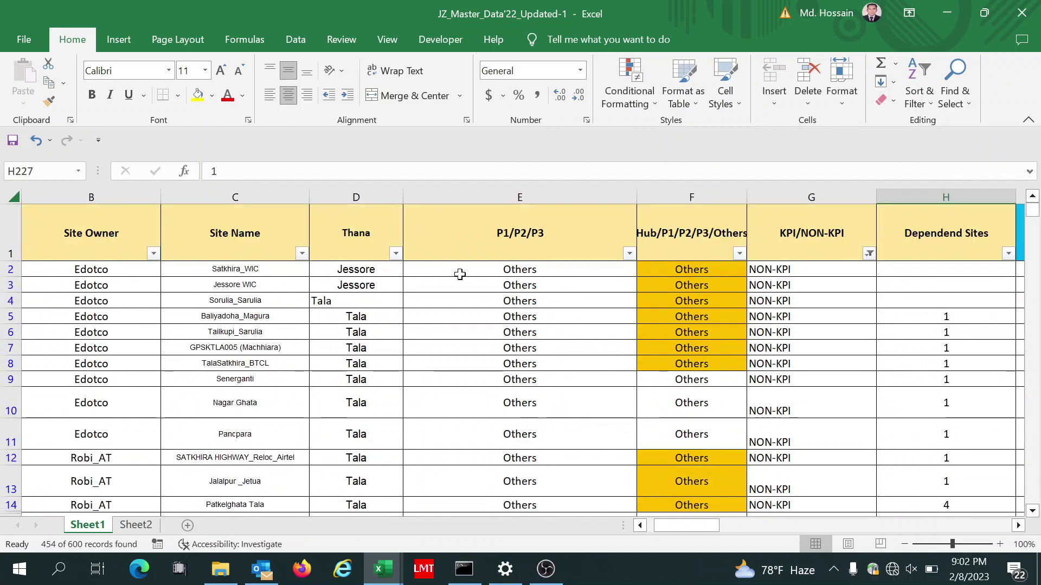
Step: Inspect the filter options of the Thana and Site Code columns and the site codes in the first rows
{"action": "left_click", "coordinate": [396, 253]}
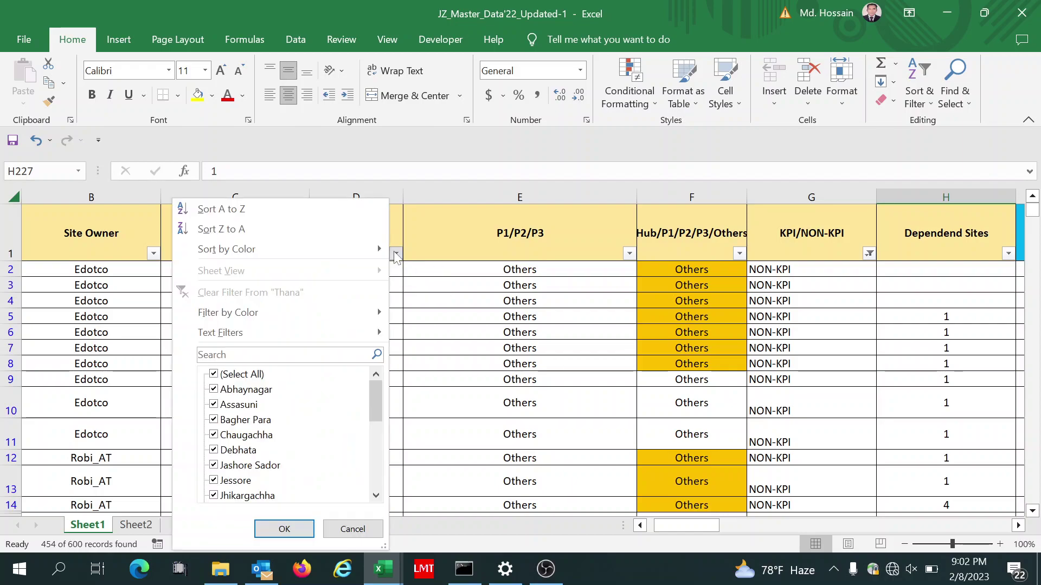
{"action": "left_click", "coordinate": [455, 308]}
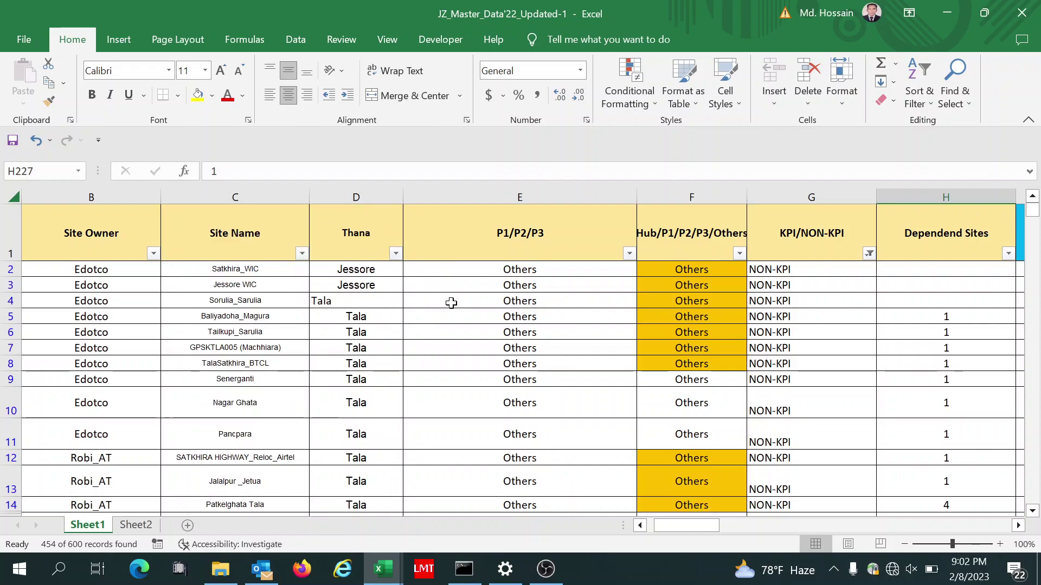
{"action": "left_click", "coordinate": [350, 297]}
{"action": "key", "text": "Left"}
{"action": "key", "text": "Left"}
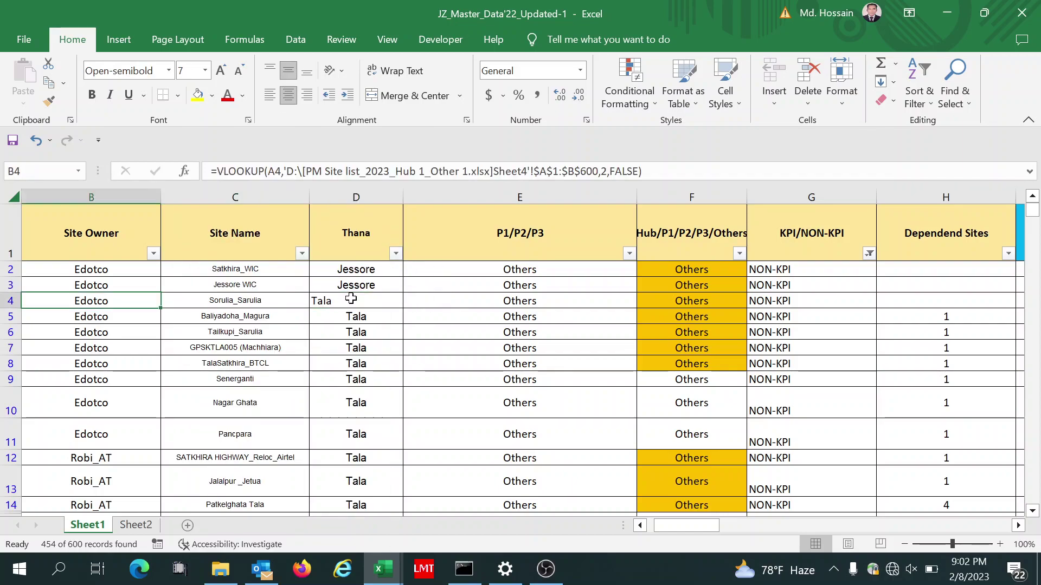
{"action": "key", "text": "Left"}
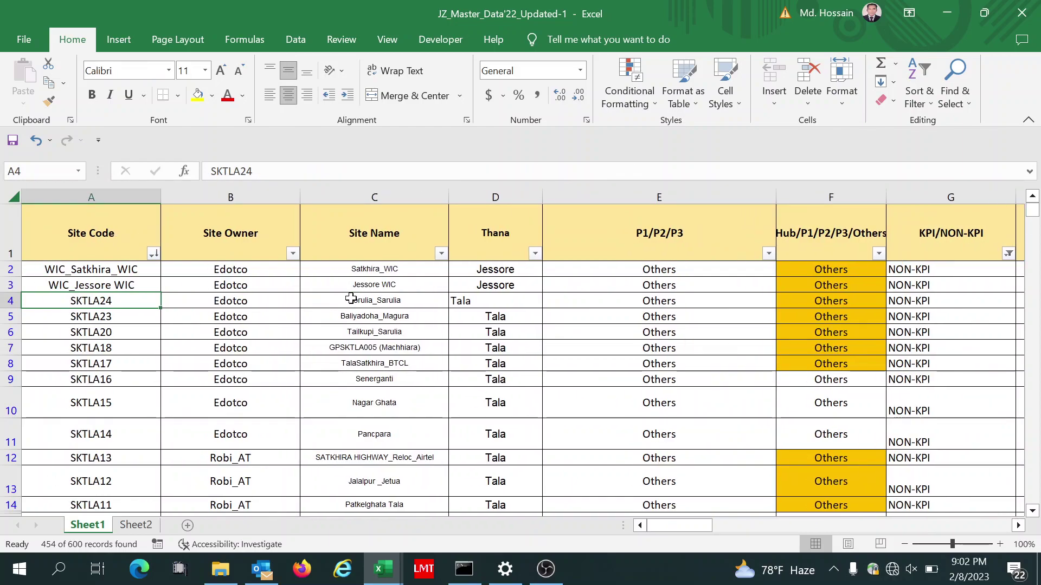
{"action": "left_click", "coordinate": [153, 253]}
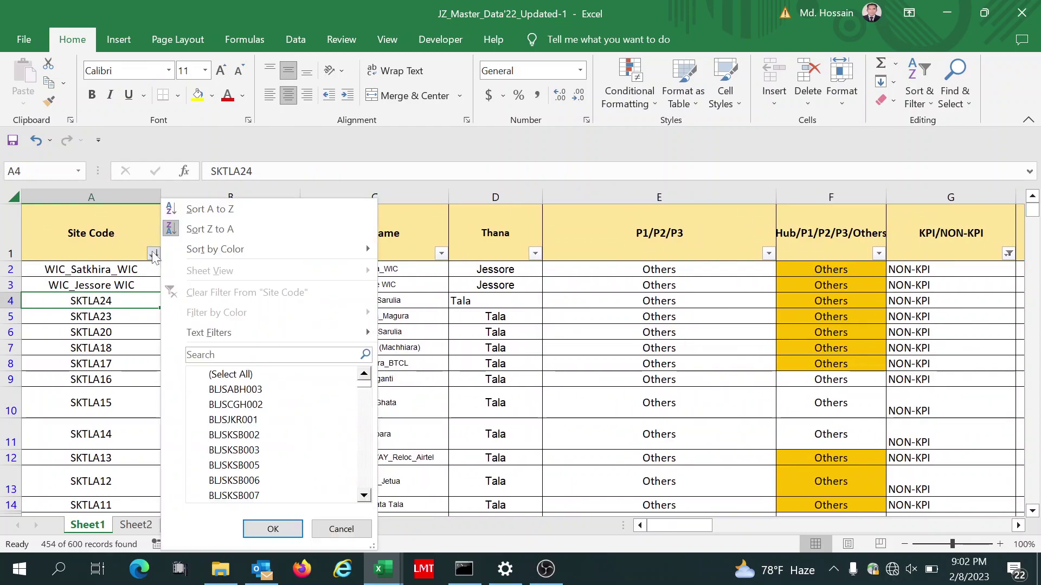
{"action": "left_click", "coordinate": [416, 362]}
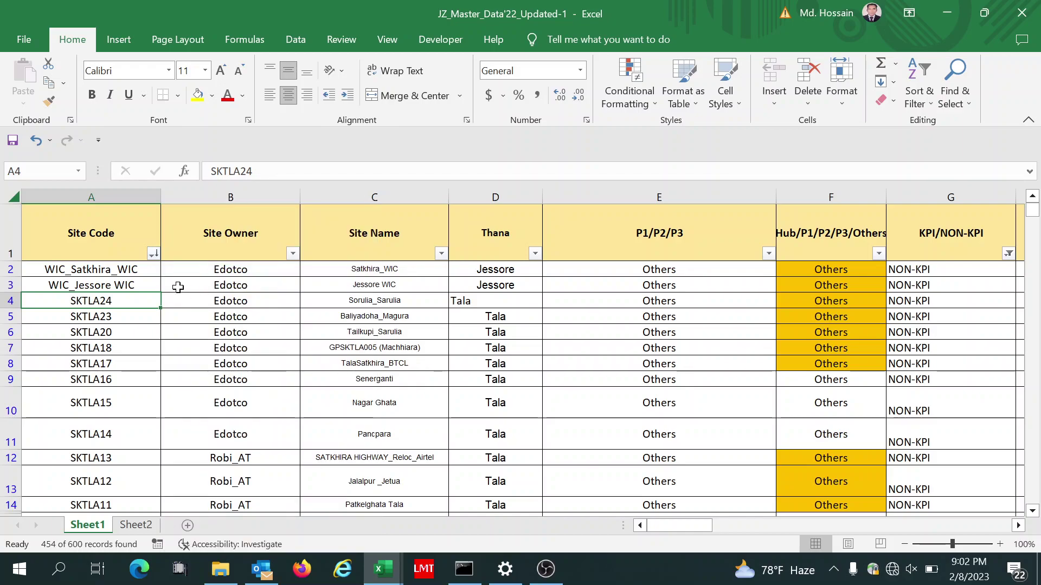
{"action": "left_click", "coordinate": [95, 282]}
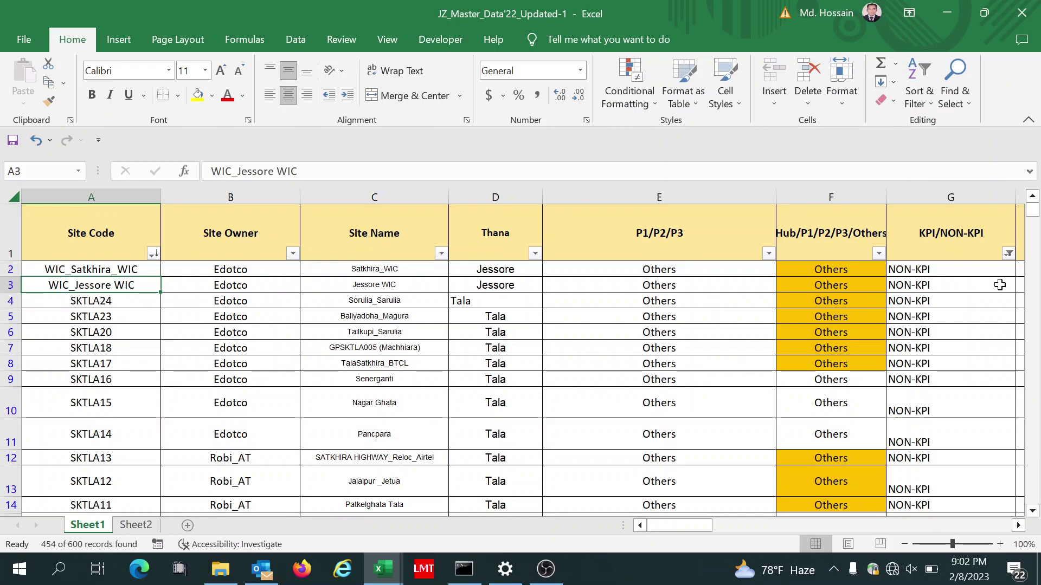
Step: Center the contents of the entire KPI/NON-KPI column horizontally
{"action": "left_click", "coordinate": [916, 196]}
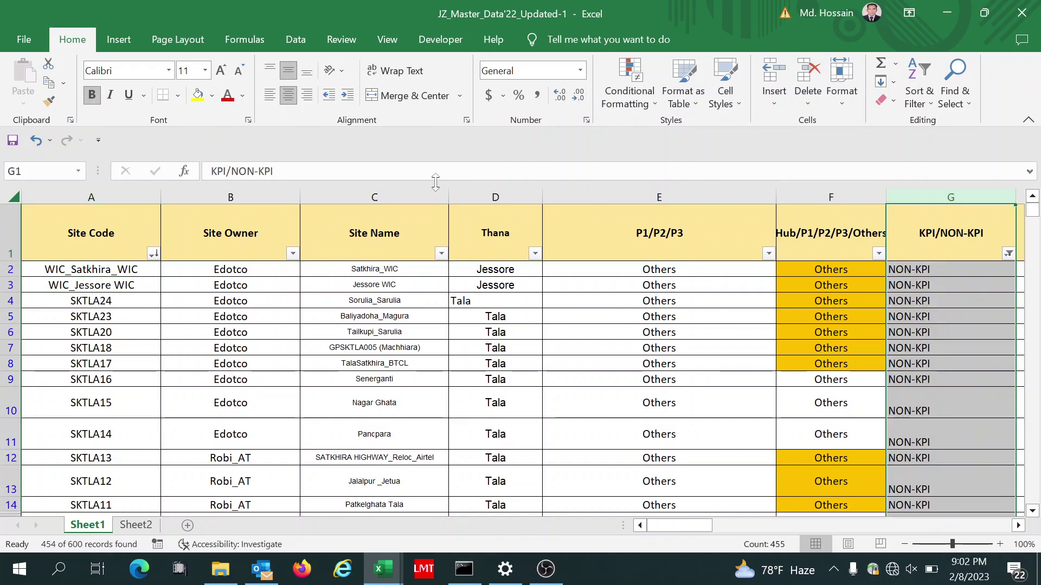
{"action": "left_click", "coordinate": [292, 94]}
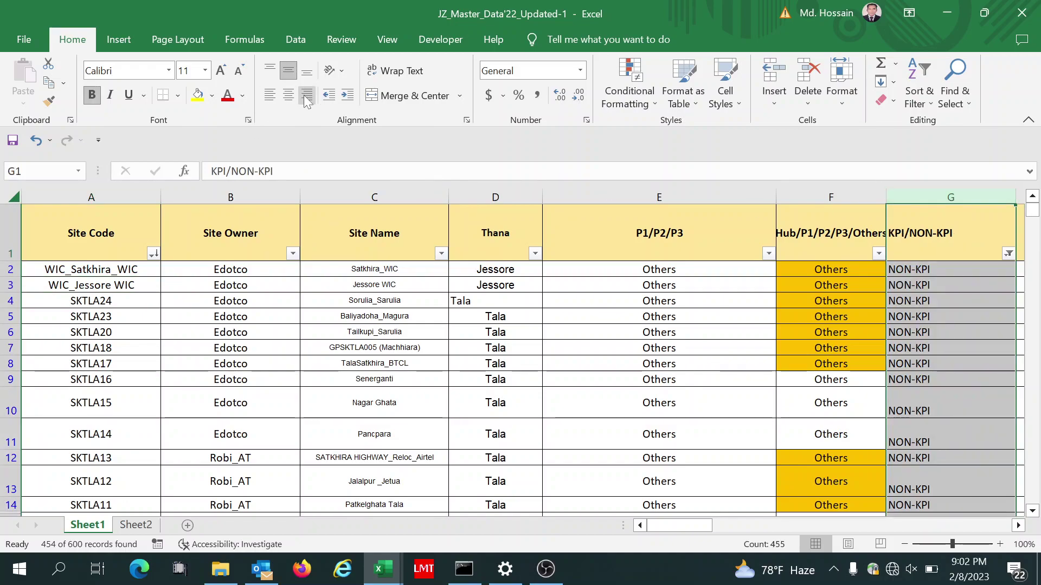
{"action": "left_click", "coordinate": [305, 96]}
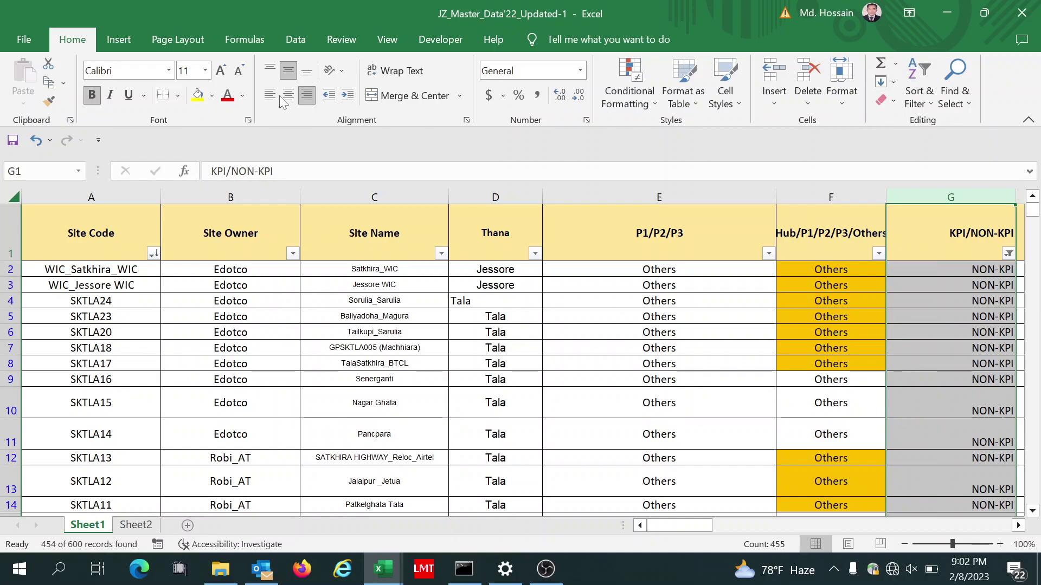
{"action": "left_click", "coordinate": [288, 96]}
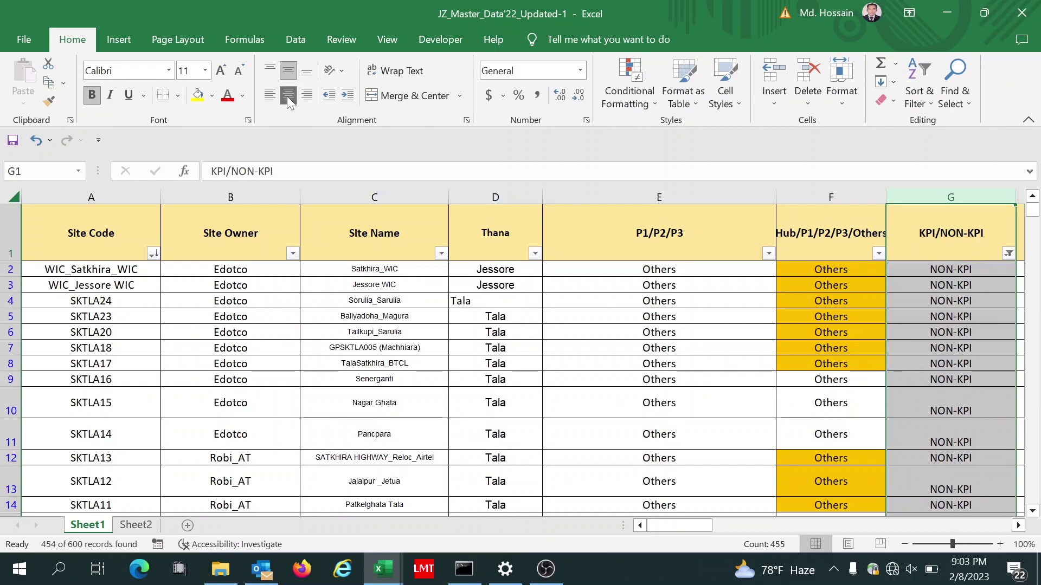
Step: Examine the header row across the columns from Thana to Non MNO and Share In/Out
{"action": "left_click", "coordinate": [482, 247]}
{"action": "key", "text": "Right"}
{"action": "key", "text": "Right"}
{"action": "key", "text": "Right"}
{"action": "key", "text": "Right"}
{"action": "key", "text": "Right"}
{"action": "key", "text": "Right"}
{"action": "key", "text": "Right"}
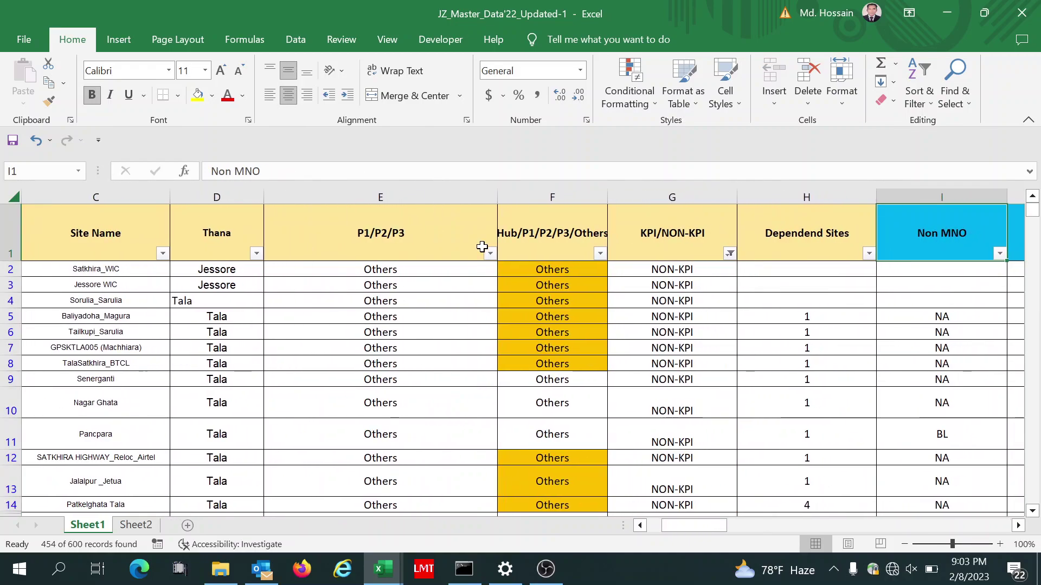
{"action": "key", "text": "Left"}
{"action": "key", "text": "Left"}
{"action": "key", "text": "Left"}
{"action": "key", "text": "Left"}
{"action": "key", "text": "Left"}
{"action": "key", "text": "Left"}
{"action": "key", "text": "Left"}
{"action": "key", "text": "Left"}
{"action": "key", "text": "Left"}
{"action": "key", "text": "Left"}
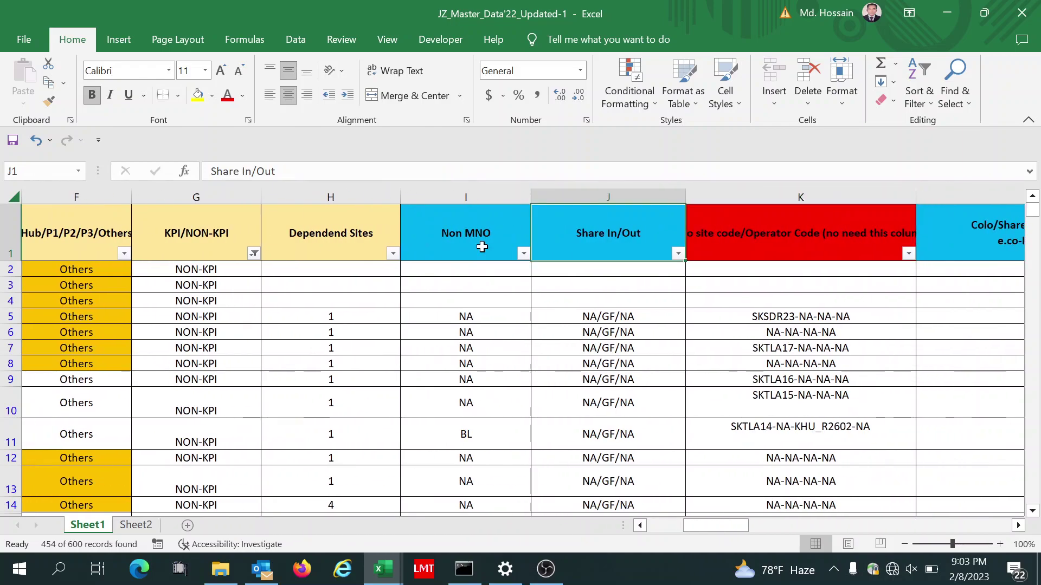
Step: Enter 1 as the Dependend Sites value for Satkhira_WIC, Jessore WIC and Sorulia_Sarulia in rows 2 to 4
{"action": "key", "text": "Right"}
{"action": "key", "text": "Right"}
{"action": "key", "text": "Right"}
{"action": "key", "text": "Right"}
{"action": "key", "text": "Right"}
{"action": "key", "text": "Right"}
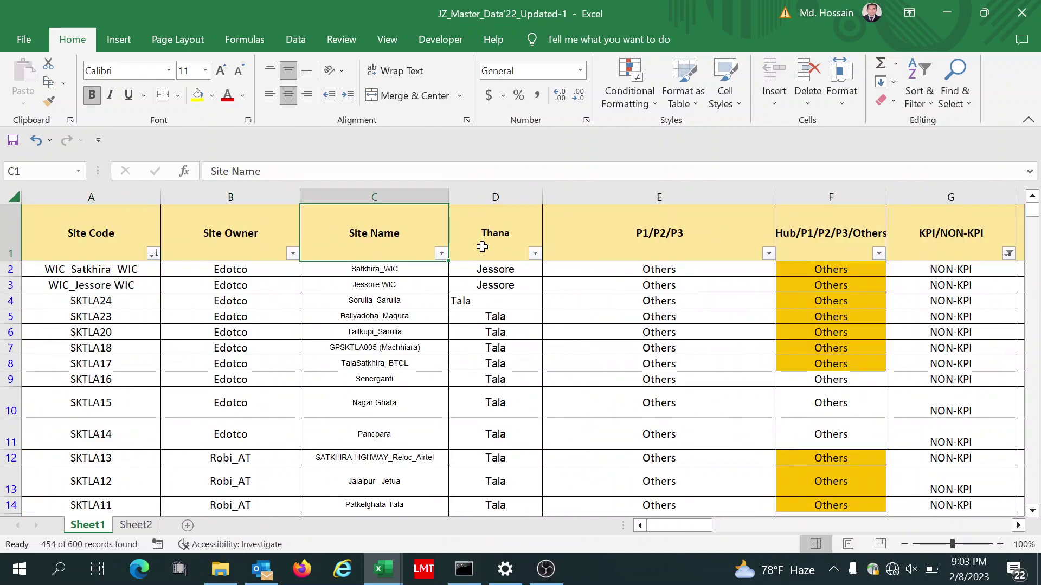
{"action": "key", "text": "Right"}
{"action": "key", "text": "Right"}
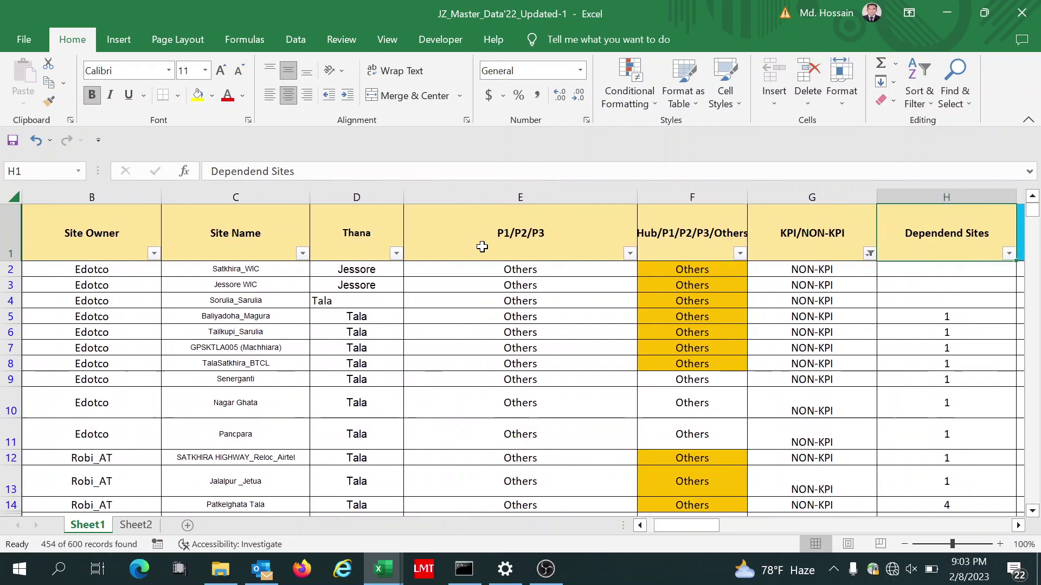
{"action": "left_click", "coordinate": [825, 270]}
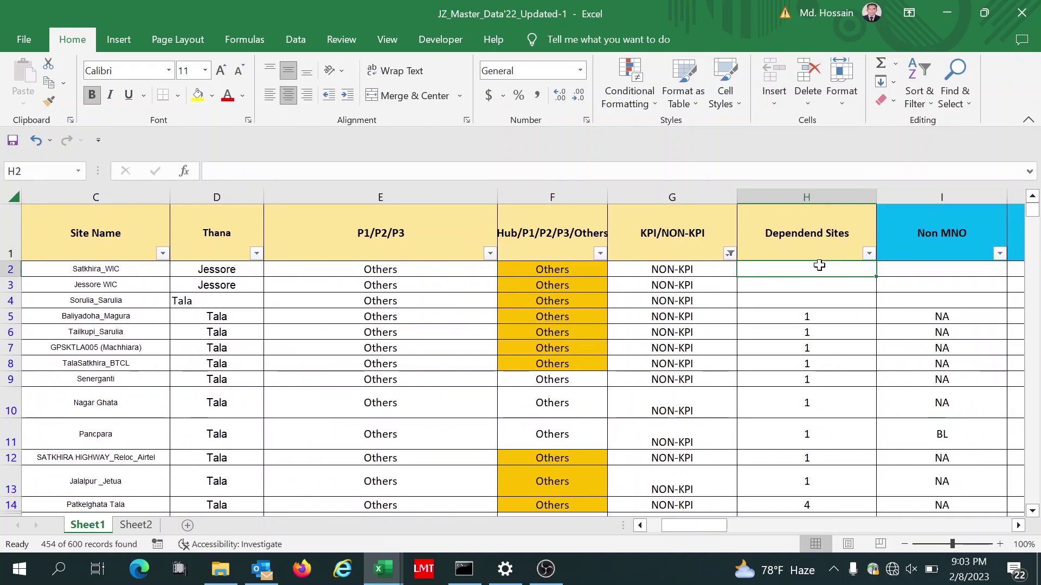
{"action": "type", "text": "1"}
{"action": "left_click", "coordinate": [806, 285]}
{"action": "type", "text": "1"}
{"action": "left_click", "coordinate": [795, 312]}
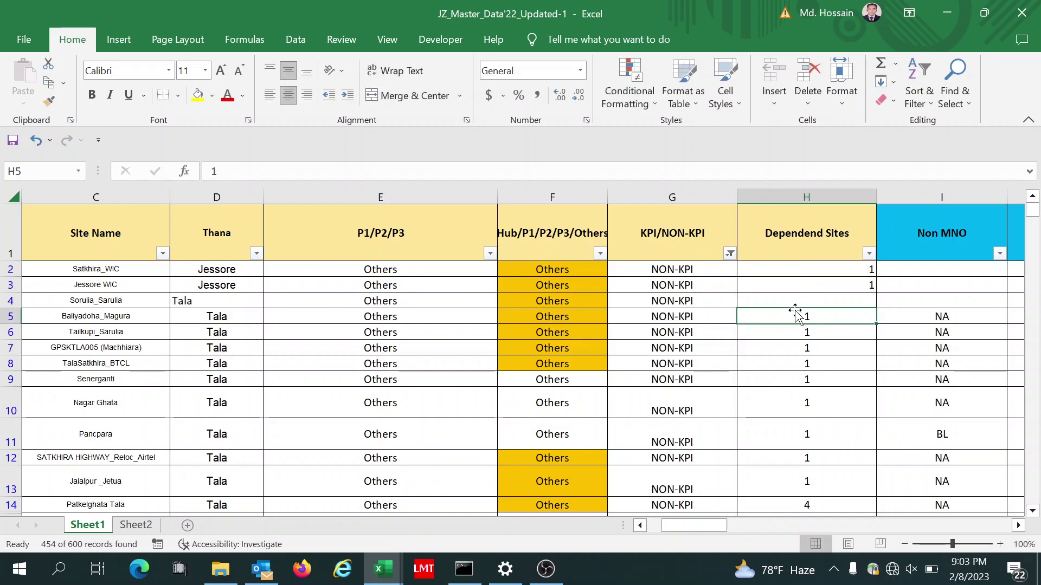
{"action": "left_click", "coordinate": [784, 288]}
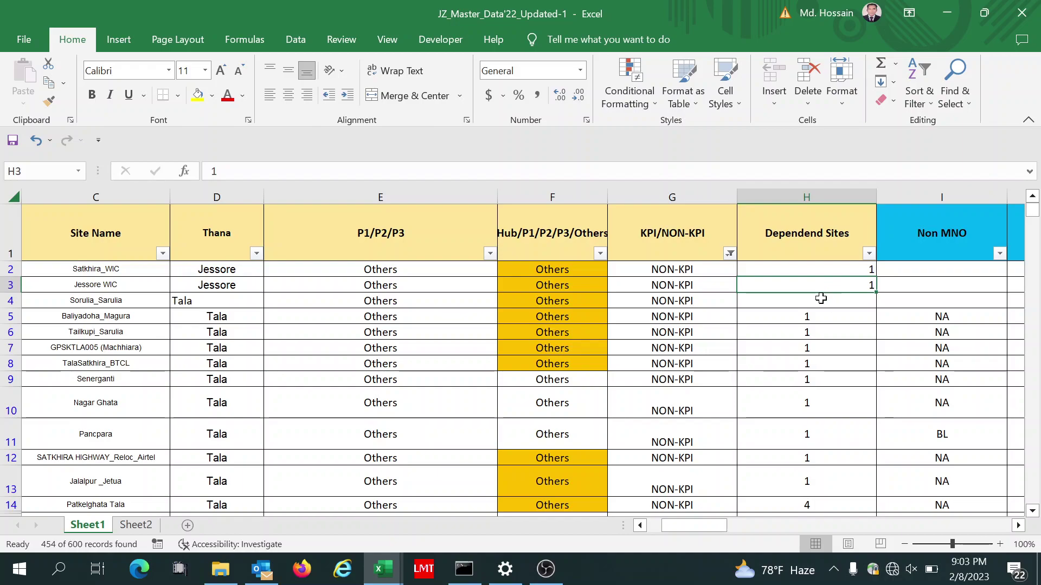
{"action": "left_click", "coordinate": [820, 300]}
{"action": "type", "text": "1"}
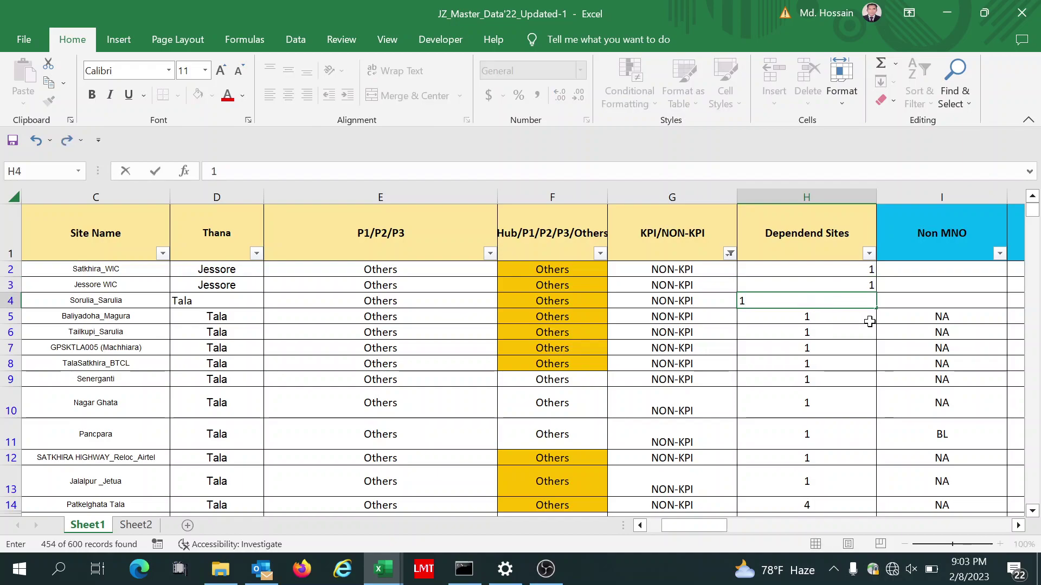
{"action": "key", "text": "Return"}
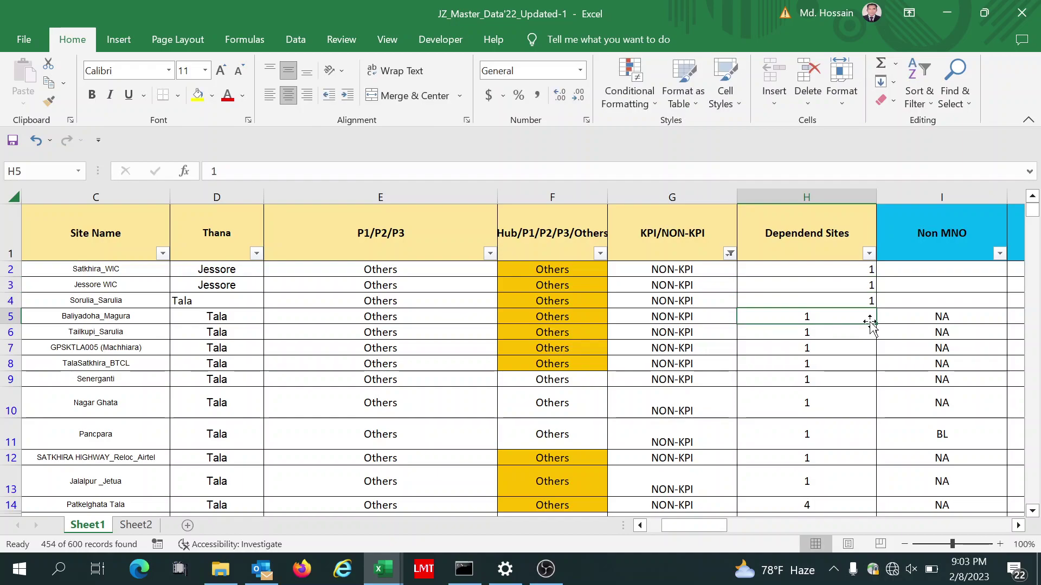
Step: Enter nA as the Non MNO value for the first three sites in rows 2 to 4
{"action": "left_click", "coordinate": [904, 302]}
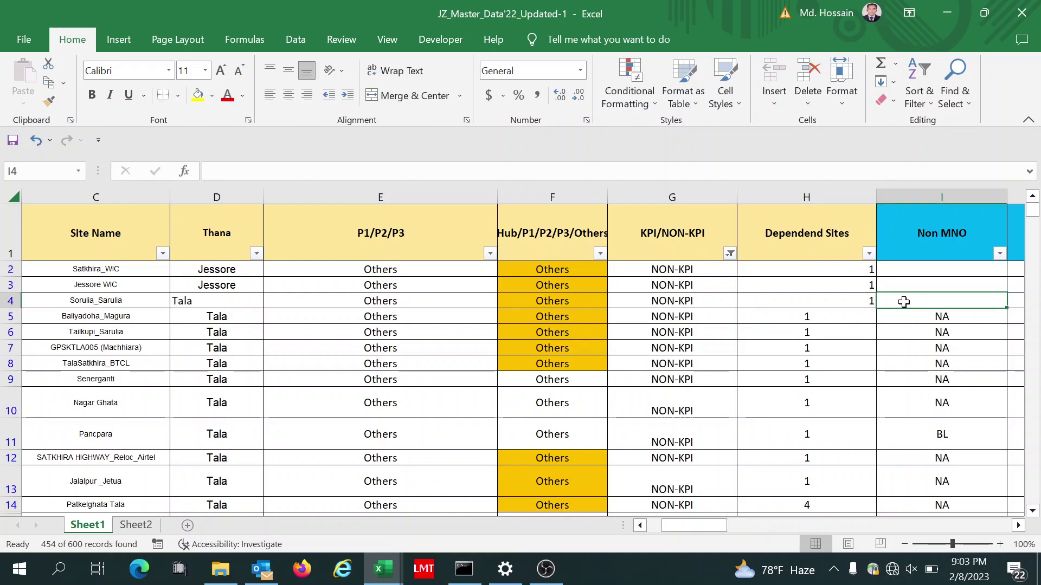
{"action": "scroll", "coordinate": [904, 302], "scroll_direction": "right", "scroll_amount": 1}
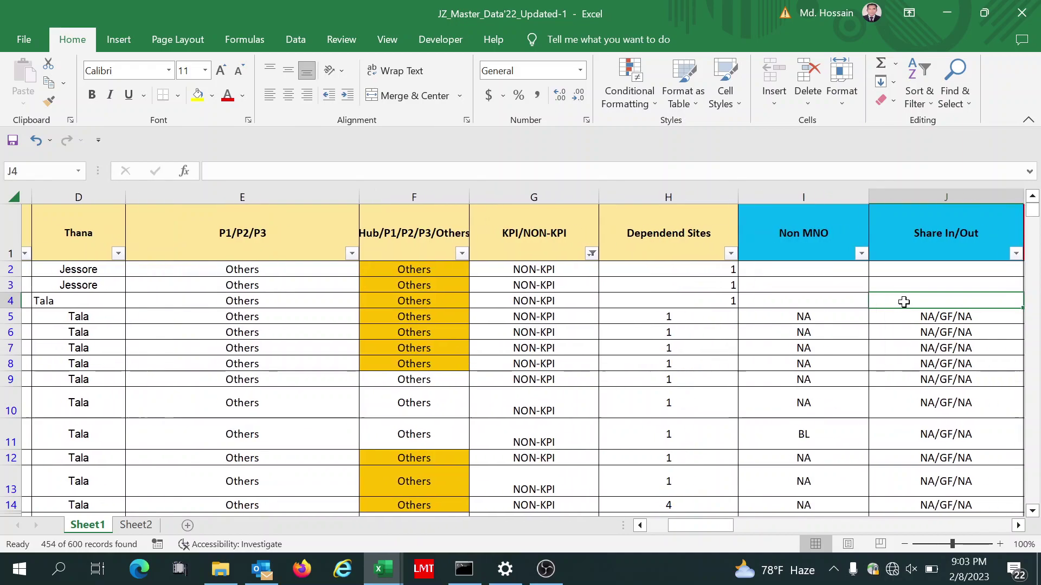
{"action": "left_click", "coordinate": [793, 276]}
{"action": "type", "text": "nA"}
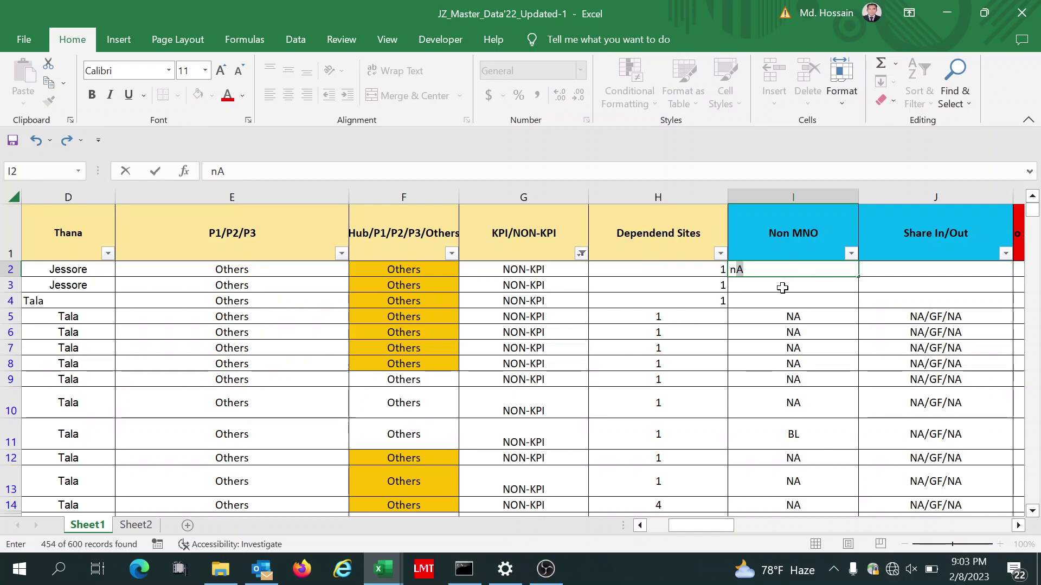
{"action": "left_click", "coordinate": [782, 288]}
{"action": "type", "text": "nA"}
{"action": "left_click", "coordinate": [776, 305]}
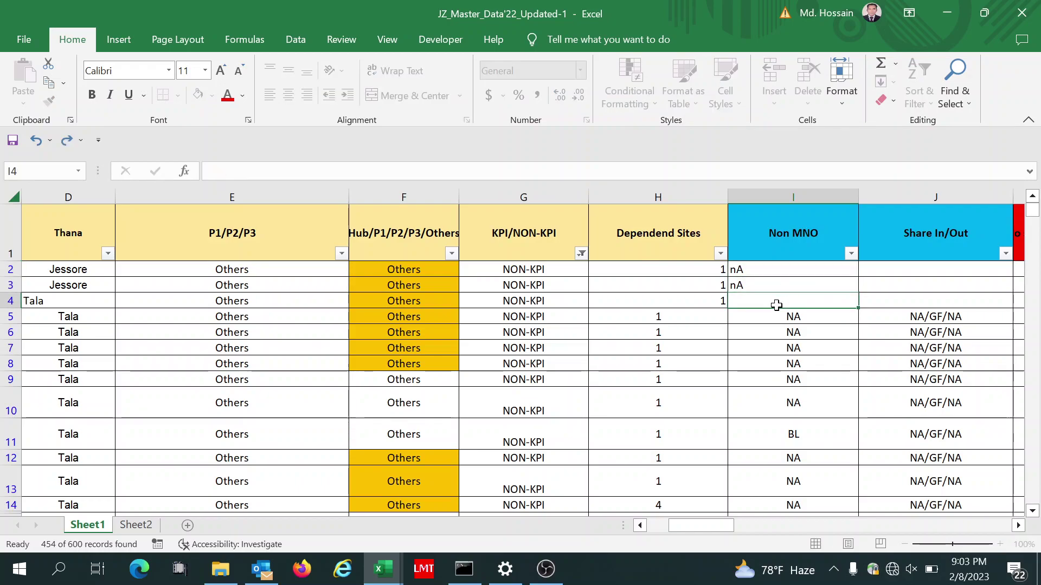
{"action": "type", "text": "n"}
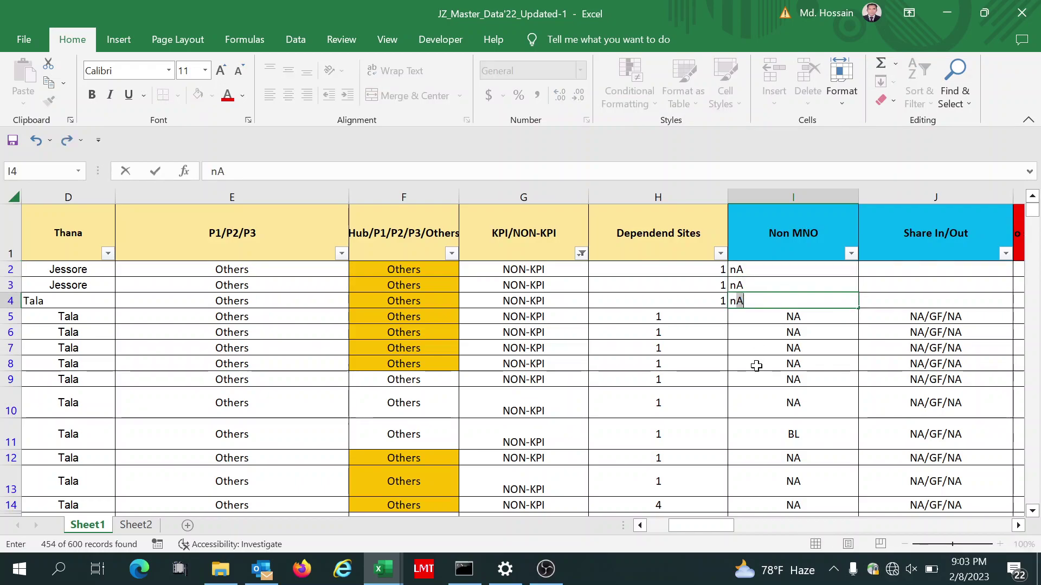
{"action": "key", "text": "ctrl+Return"}
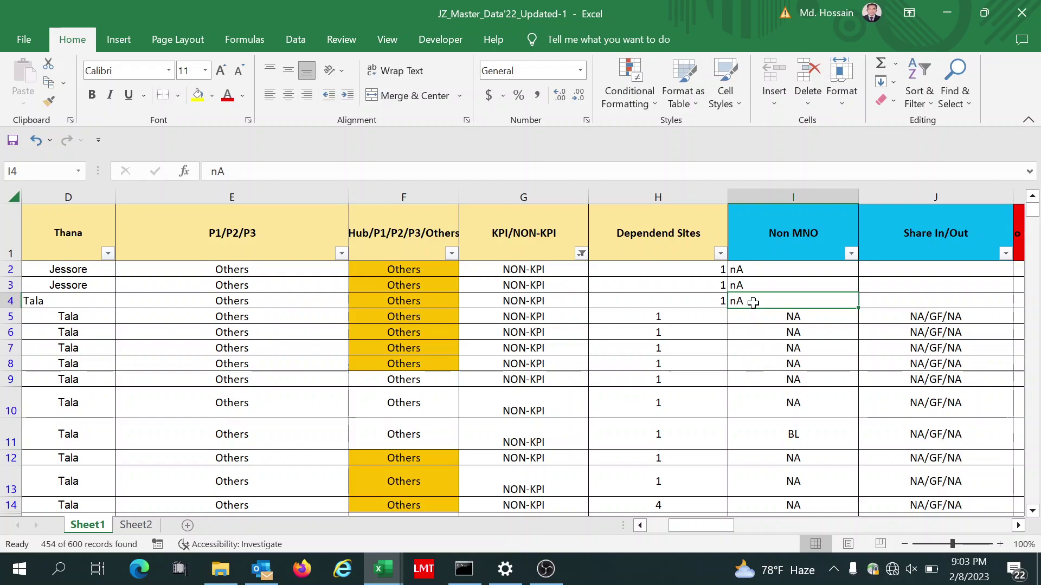
Step: Replace the Non MNO entries in rows 2 to 4 with uppercase NA
{"action": "left_click", "coordinate": [768, 271]}
{"action": "key", "text": "BackSpace"}
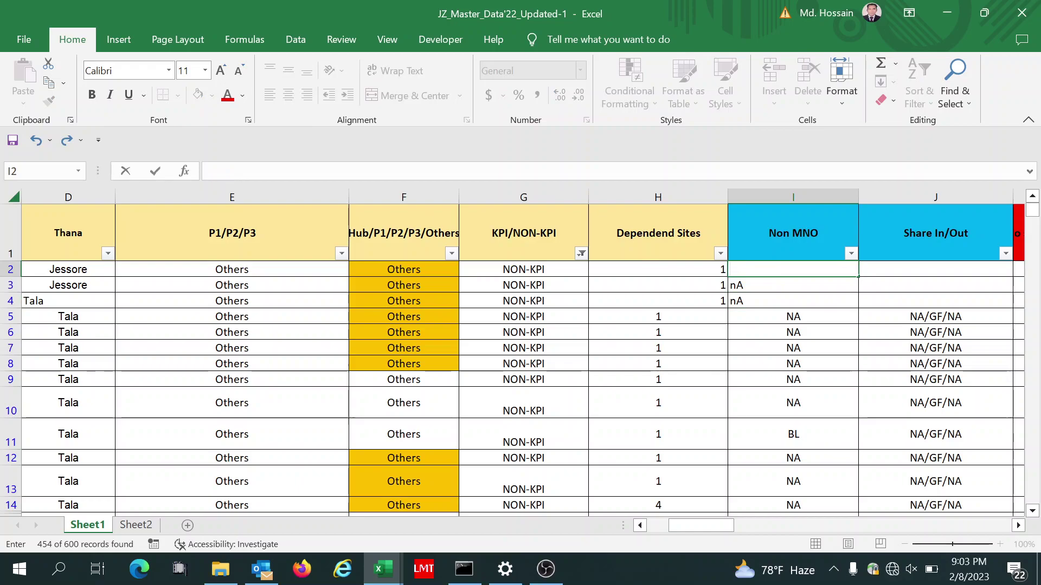
{"action": "type", "text": "NA"}
{"action": "left_click", "coordinate": [756, 284]}
{"action": "key", "text": "BackSpace"}
{"action": "type", "text": "NA"}
{"action": "left_click", "coordinate": [753, 303]}
{"action": "key", "text": "BackSpace"}
{"action": "type", "text": "NA"}
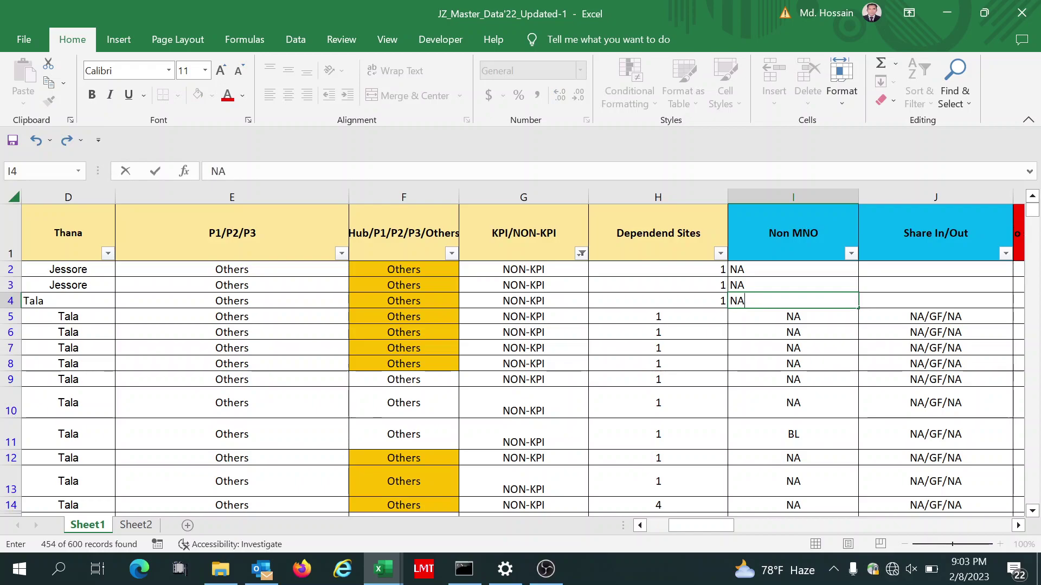
{"action": "left_click", "coordinate": [759, 327]}
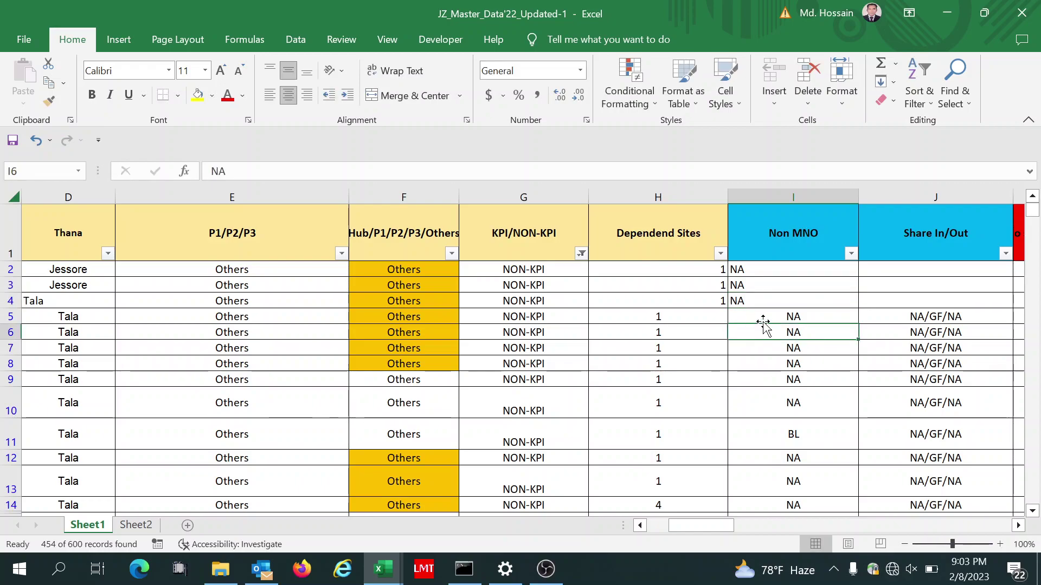
Step: Review the top rows and the column headers from Site Code across to Non MNO and the operator code column
{"action": "left_click", "coordinate": [755, 302]}
{"action": "key", "text": "Right"}
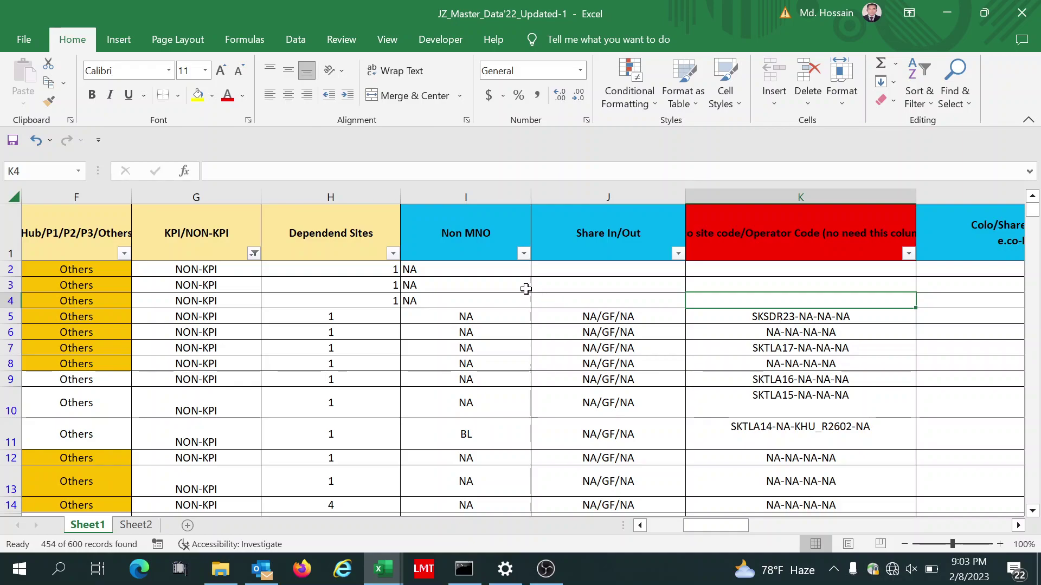
{"action": "left_click", "coordinate": [508, 290]}
{"action": "key", "text": "Left"}
{"action": "key", "text": "Left"}
{"action": "key", "text": "Left"}
{"action": "key", "text": "Left"}
{"action": "key", "text": "Left"}
{"action": "key", "text": "Left"}
{"action": "key", "text": "Left"}
{"action": "key", "text": "Left"}
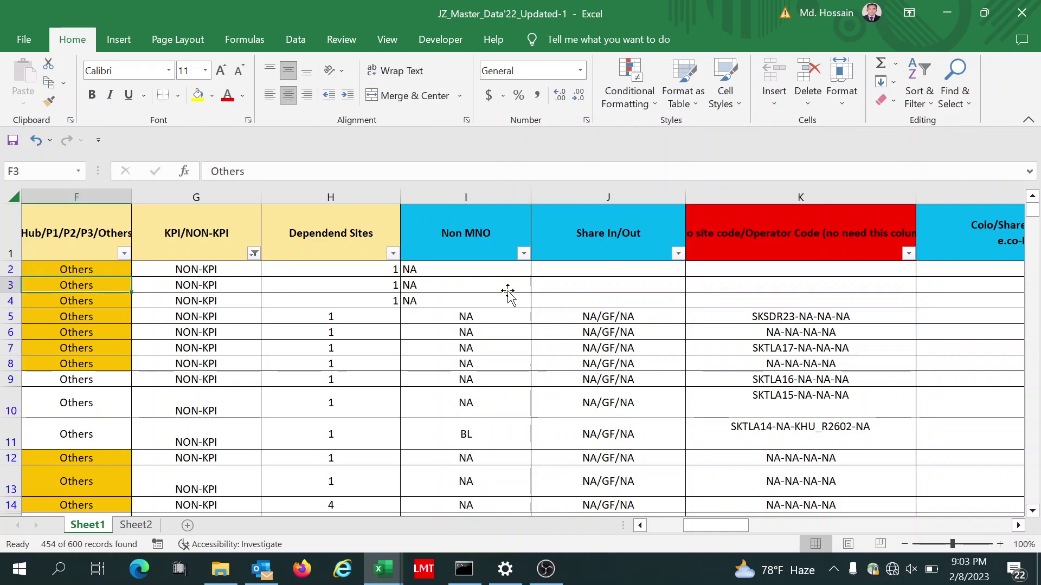
{"action": "key", "text": "Right"}
{"action": "key", "text": "Right"}
{"action": "key", "text": "Up"}
{"action": "key", "text": "Up"}
{"action": "key", "text": "Left"}
{"action": "key", "text": "Left"}
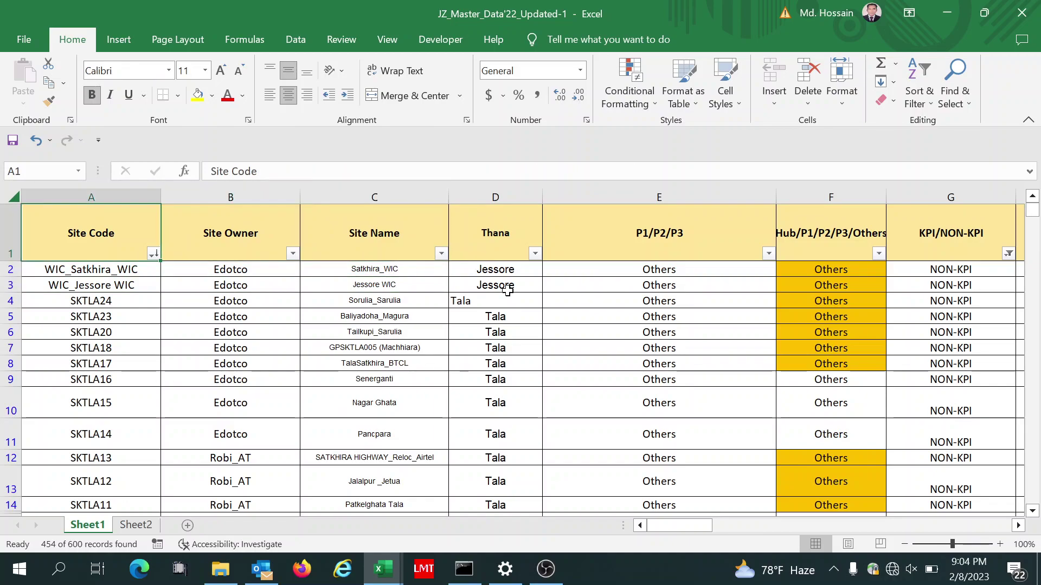
{"action": "key", "text": "Right"}
{"action": "key", "text": "Right"}
{"action": "key", "text": "Right"}
{"action": "key", "text": "Right"}
{"action": "key", "text": "Right"}
{"action": "key", "text": "Right"}
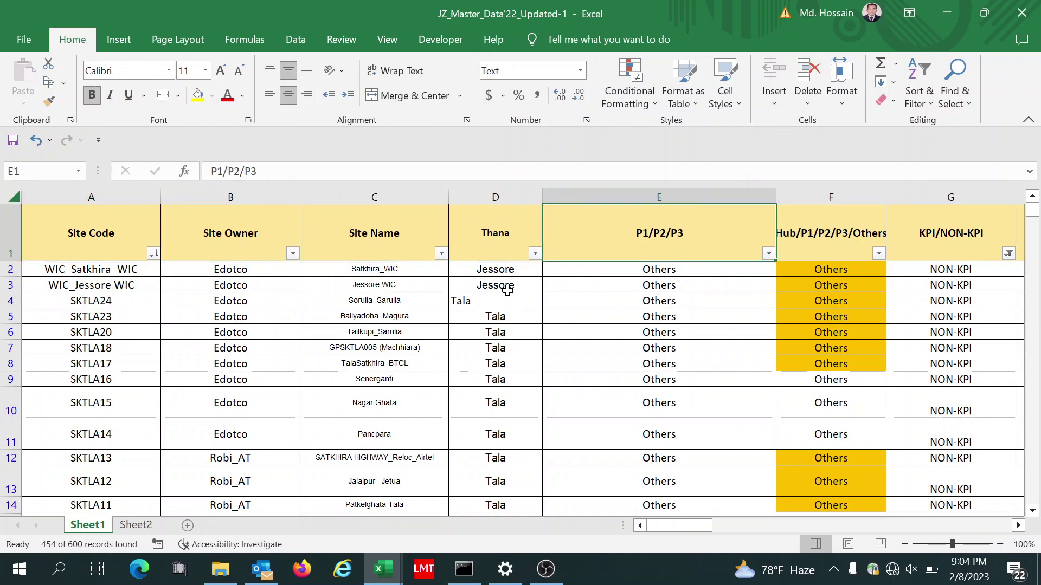
{"action": "key", "text": "Right"}
{"action": "key", "text": "Right"}
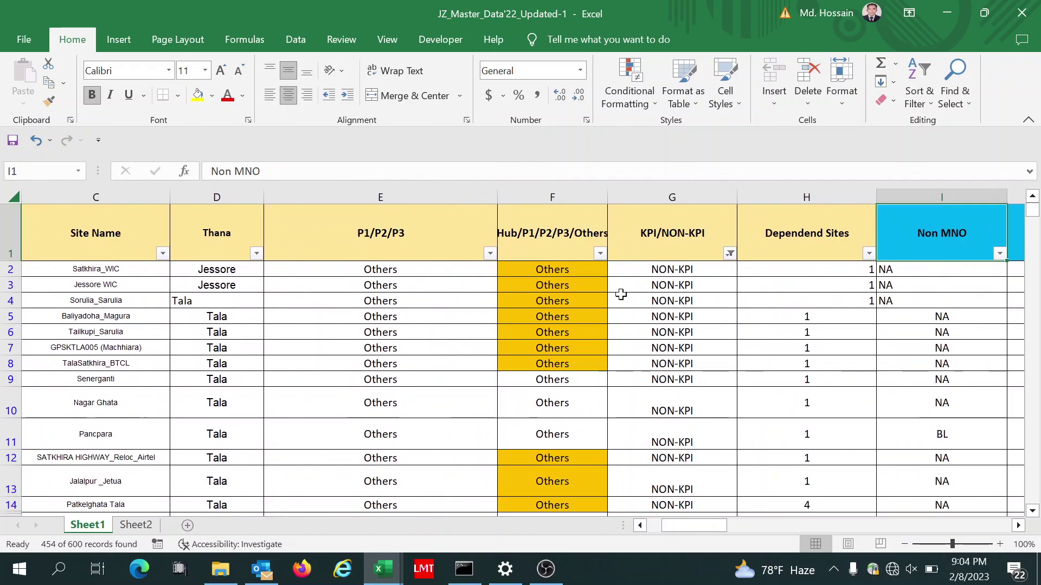
Step: Re-enter 1 under Dependend Sites and enter NA under Share In/Out for Satkhira_WIC in row 2
{"action": "left_click", "coordinate": [781, 273]}
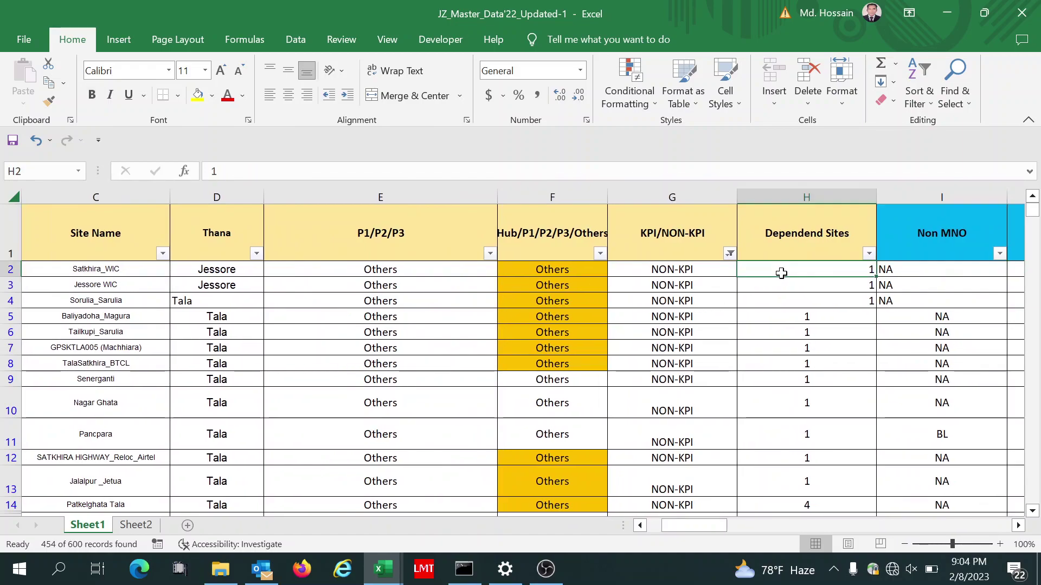
{"action": "type", "text": "1"}
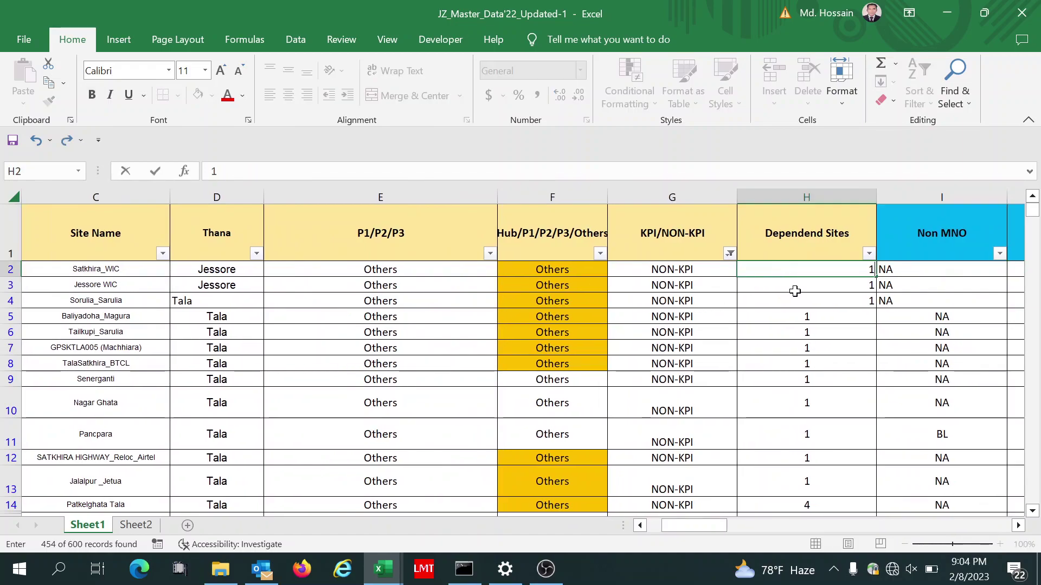
{"action": "left_click", "coordinate": [941, 266]}
{"action": "key", "text": "Right"}
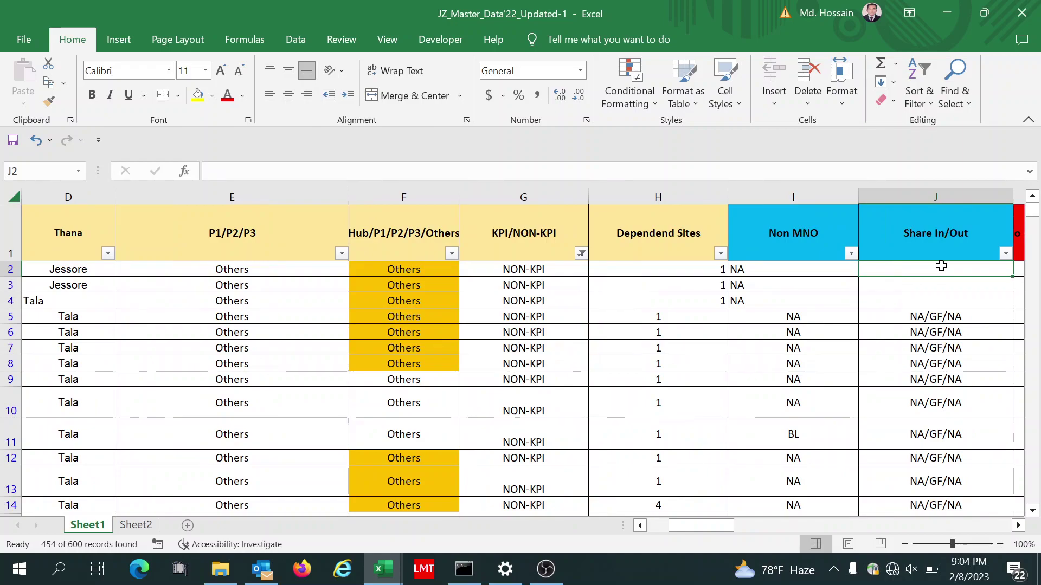
{"action": "type", "text": "n"}
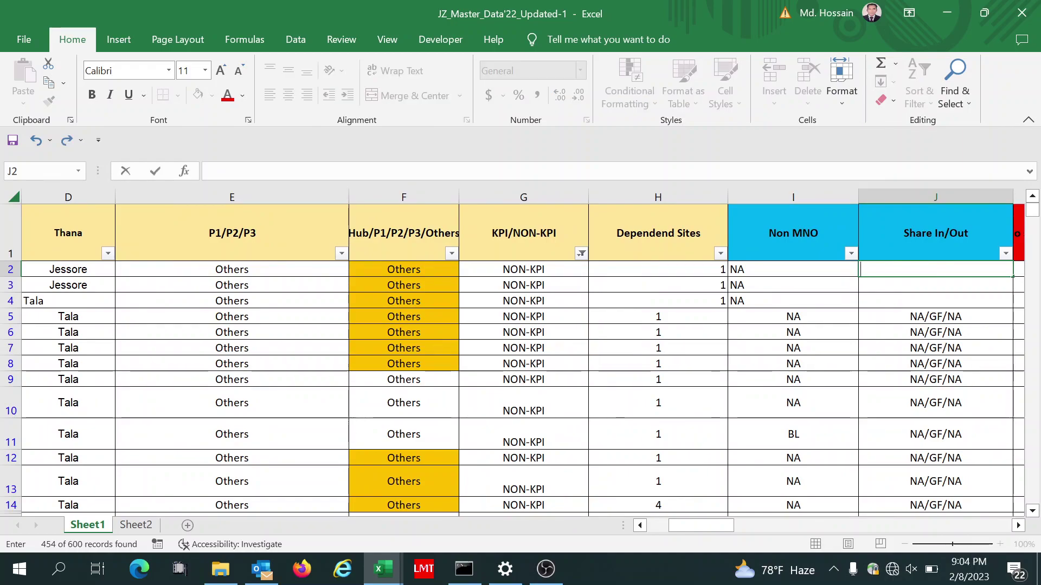
{"action": "type", "text": "NA"}
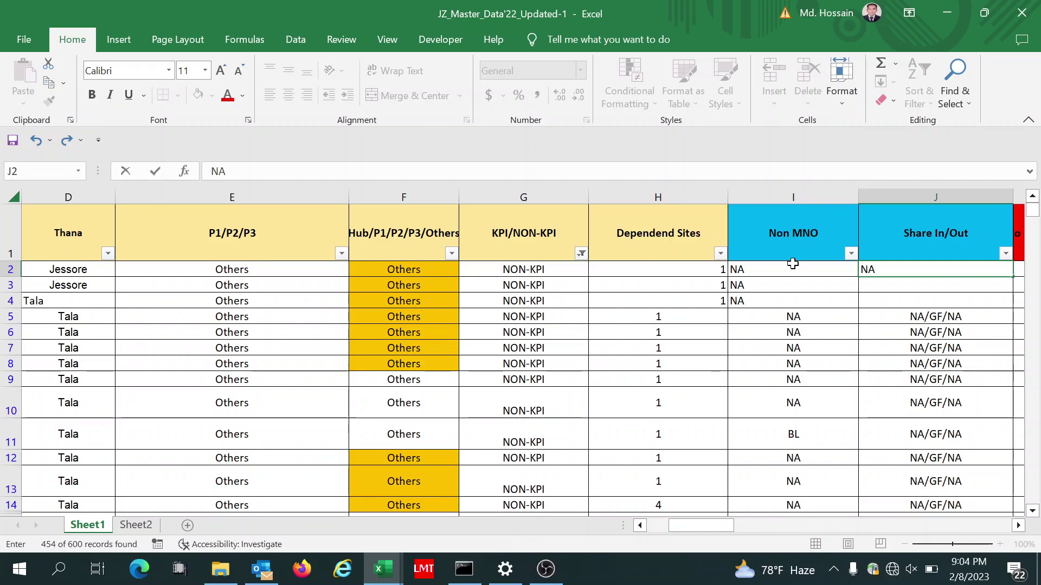
Step: Compare the two WIC site rows and set the Thana of Satkhira_WIC to Satkhira Sador
{"action": "left_click", "coordinate": [95, 282]}
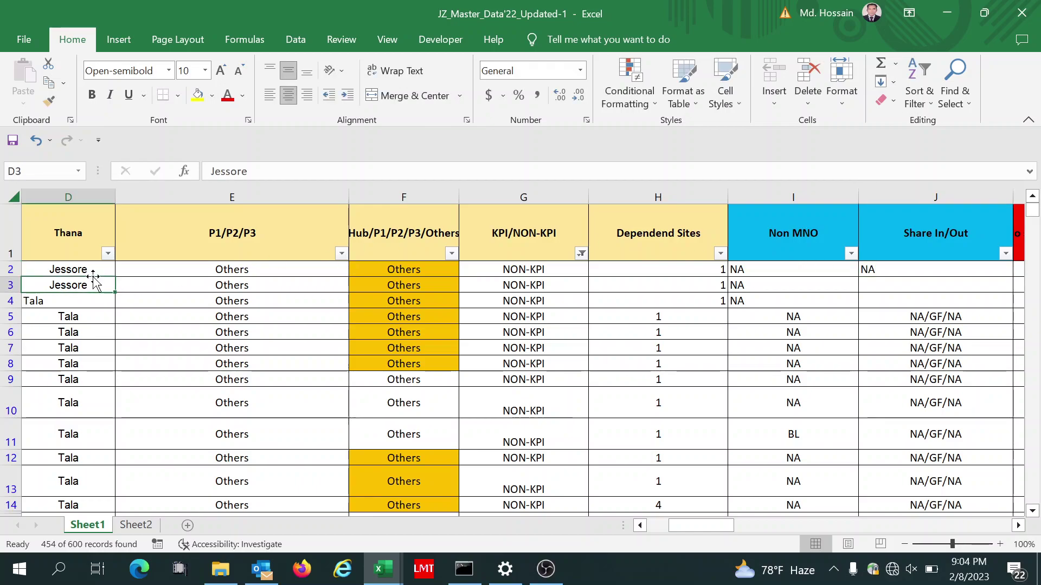
{"action": "key", "text": "Left"}
{"action": "key", "text": "Left"}
{"action": "key", "text": "Left"}
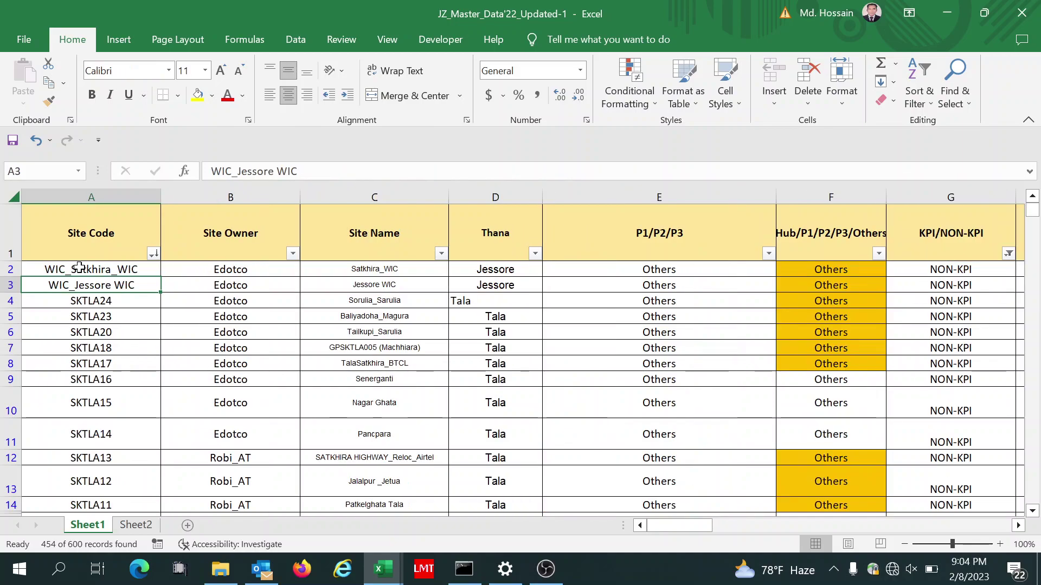
{"action": "key", "text": "Right"}
{"action": "key", "text": "Right"}
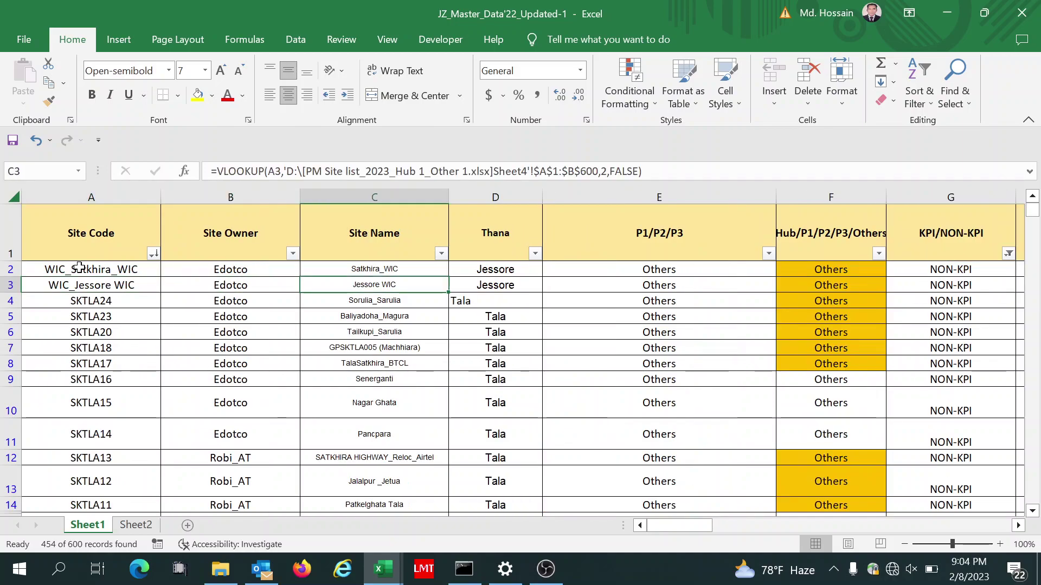
{"action": "key", "text": "Right"}
{"action": "key", "text": "Up"}
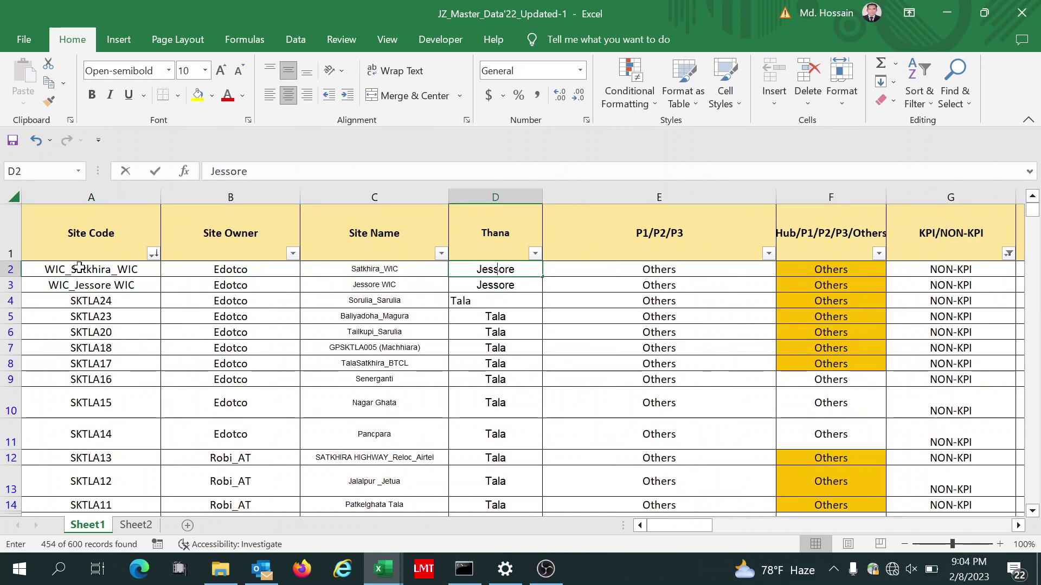
{"action": "type", "text": "\\"}
{"action": "key", "text": "BackSpace"}
{"action": "type", "text": "Sat"}
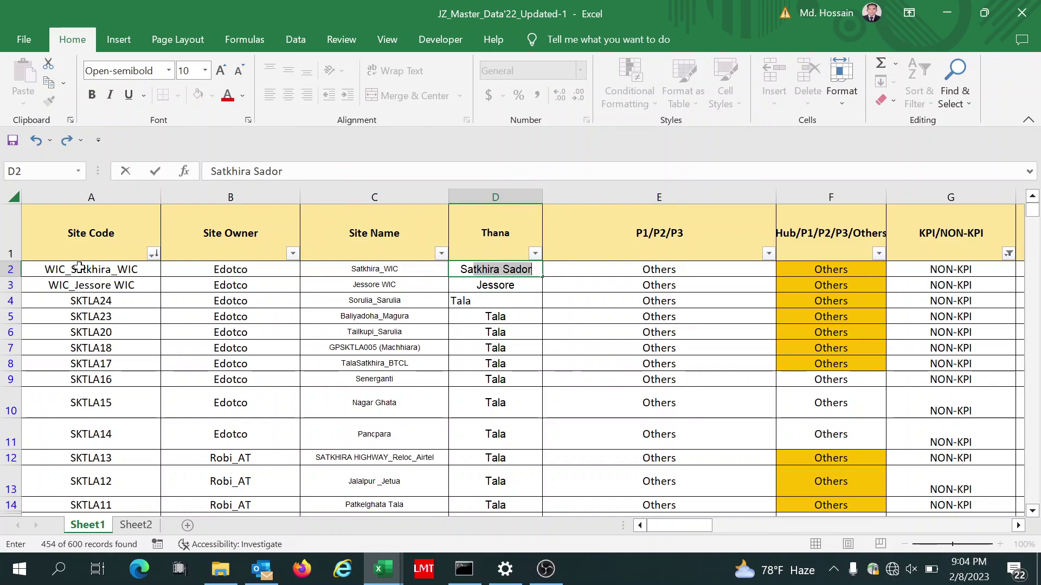
{"action": "left_click", "coordinate": [615, 290]}
Step: Enter NA as the Share In/Out value for Jessore WIC in row 3
{"action": "key", "text": "Right"}
{"action": "key", "text": "Right"}
{"action": "key", "text": "Right"}
{"action": "key", "text": "Right"}
{"action": "key", "text": "Right"}
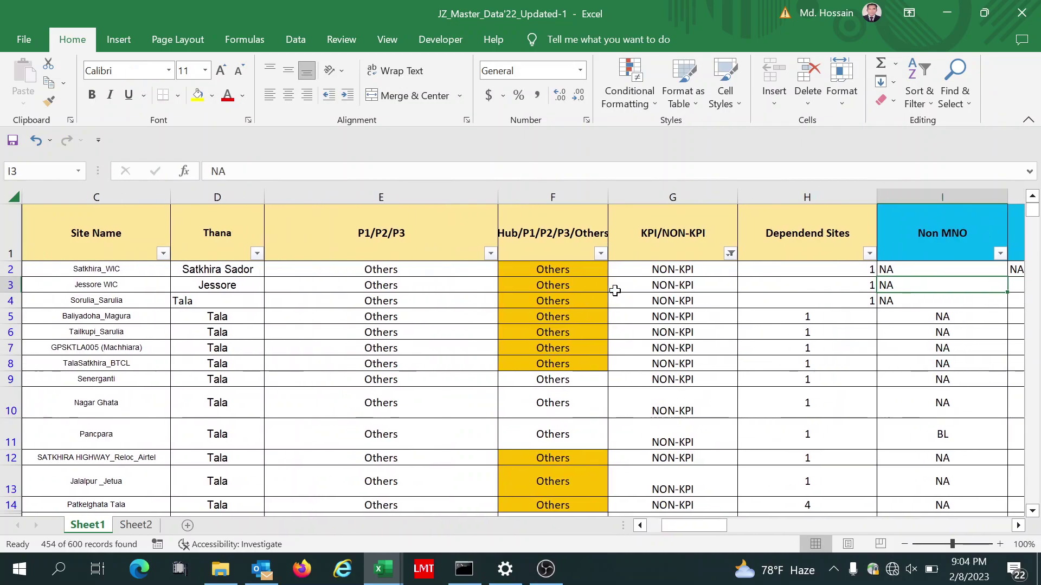
{"action": "scroll", "coordinate": [615, 290], "scroll_direction": "right", "scroll_amount": 3}
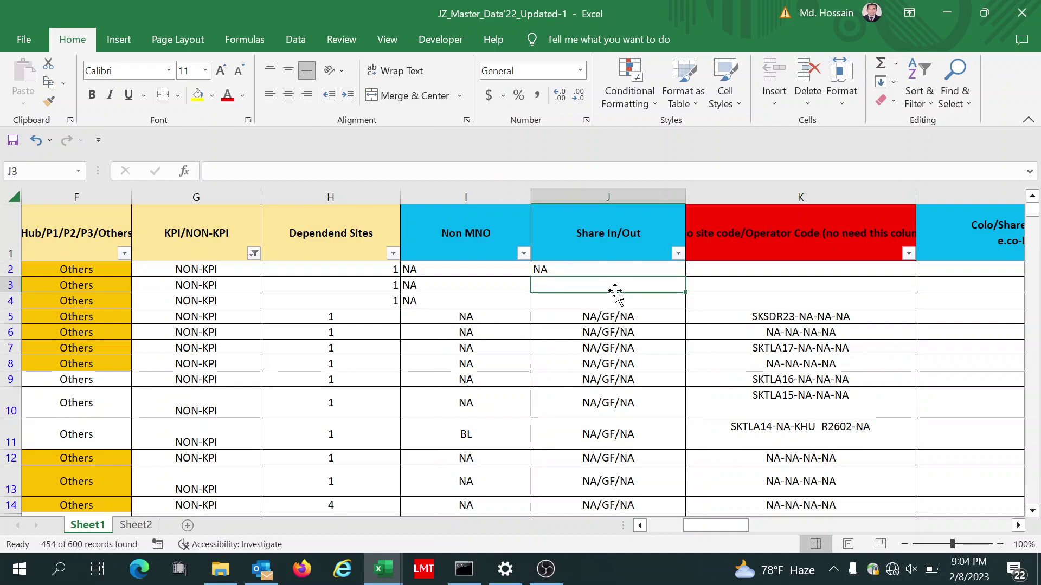
{"action": "type", "text": "n"}
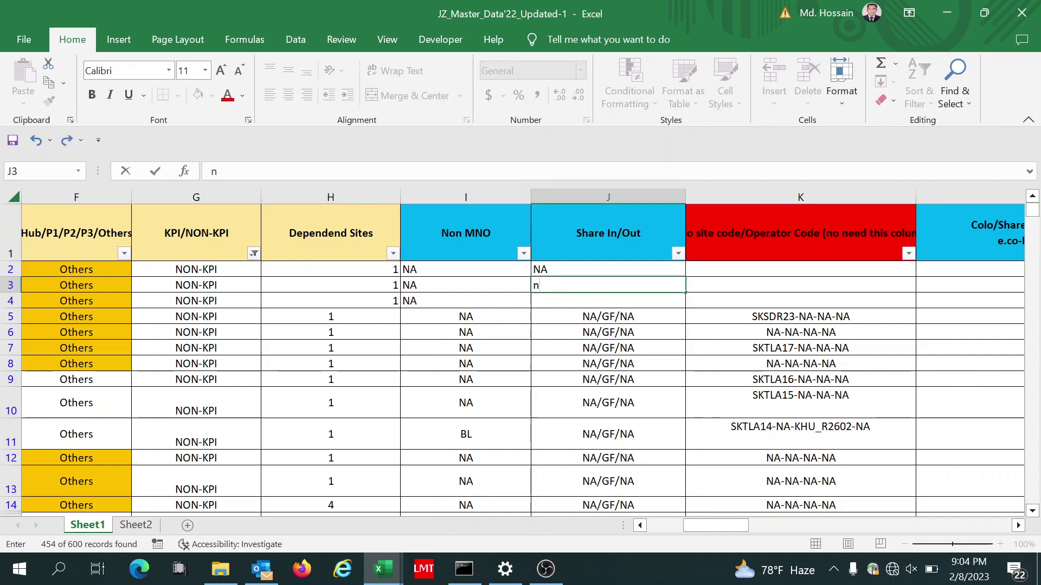
{"action": "type", "text": "NA"}
{"action": "left_click", "coordinate": [734, 283]}
{"action": "left_click", "coordinate": [742, 272]}
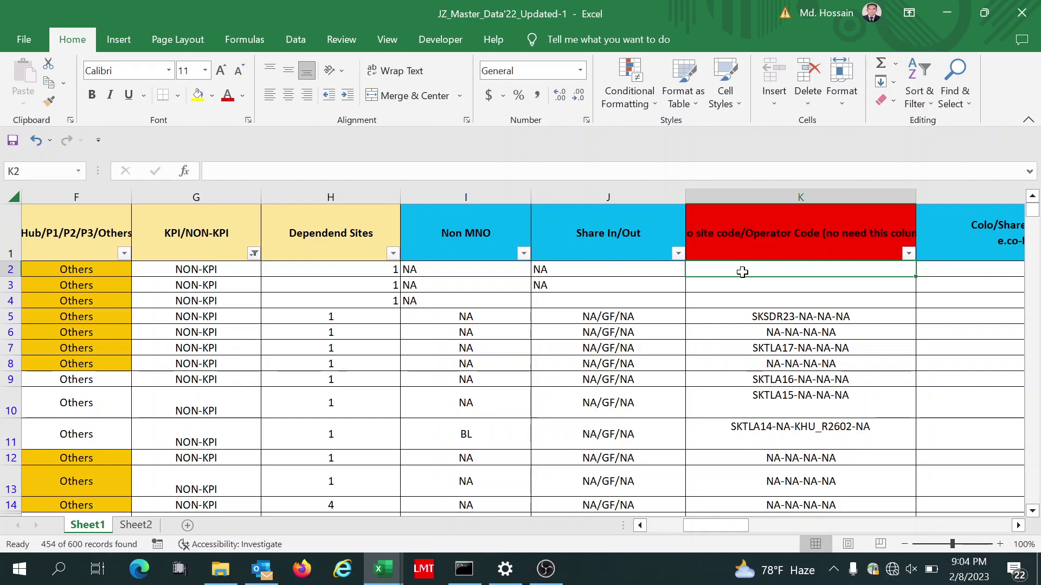
Step: Enter NA-NA-NA-NA in rows 2 to 4 of the red Colo site code/Operator Code column
{"action": "left_click", "coordinate": [769, 245]}
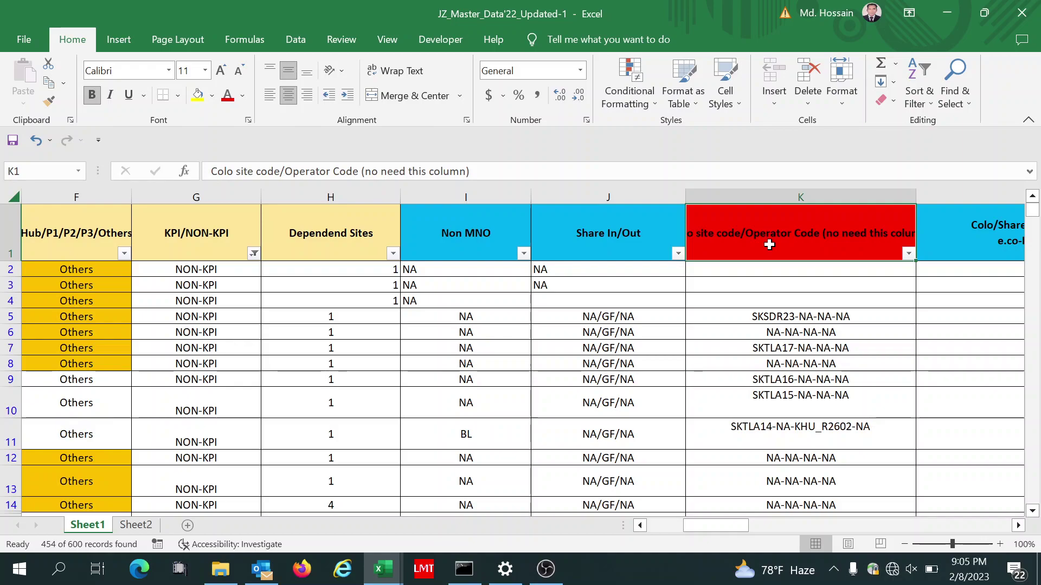
{"action": "left_click", "coordinate": [754, 265]}
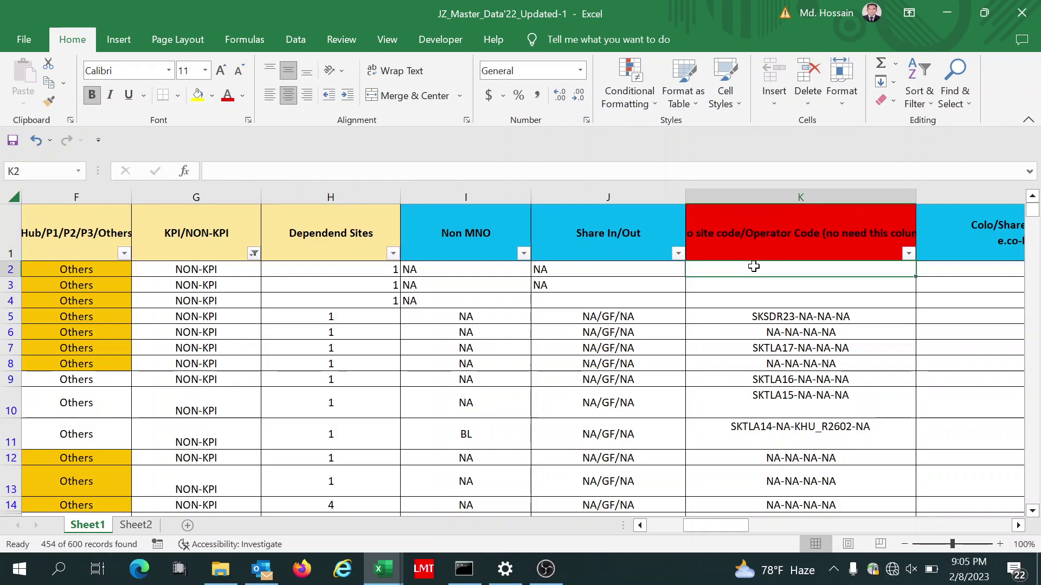
{"action": "type", "text": "nA-NA-NA-NA"}
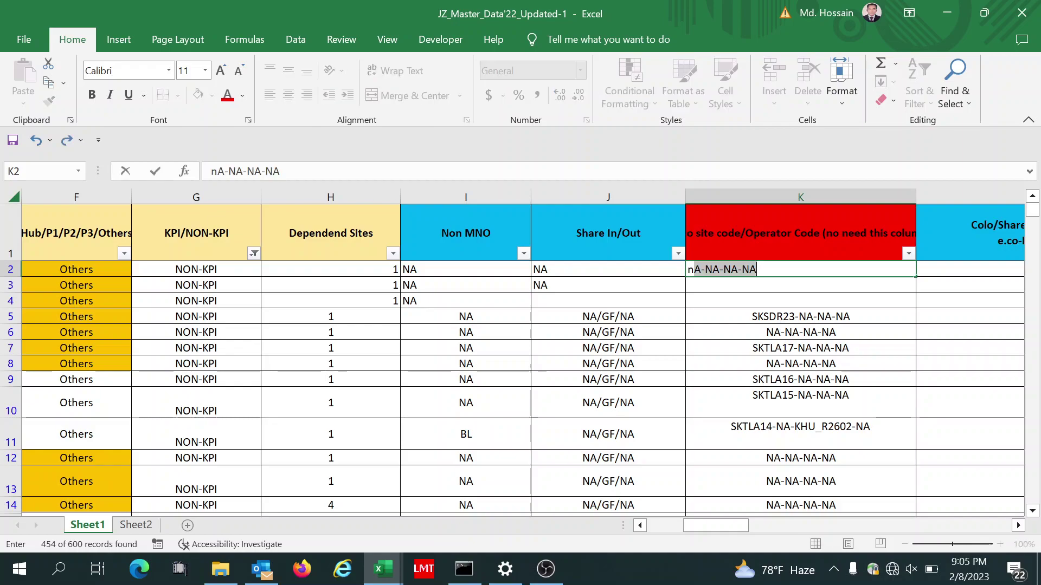
{"action": "key", "text": "Return"}
{"action": "type", "text": "n"}
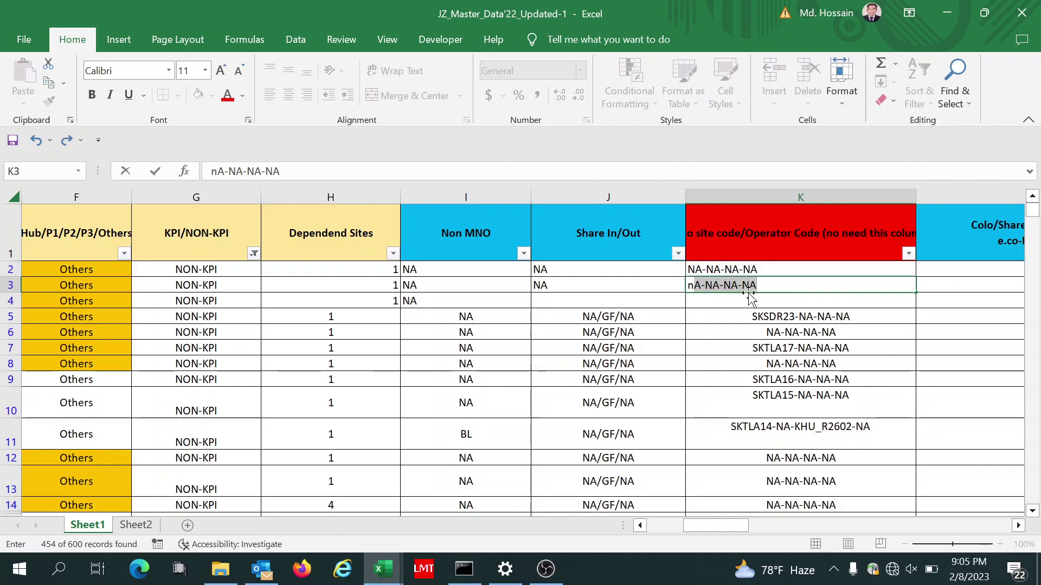
{"action": "key", "text": "Return"}
{"action": "type", "text": "n"}
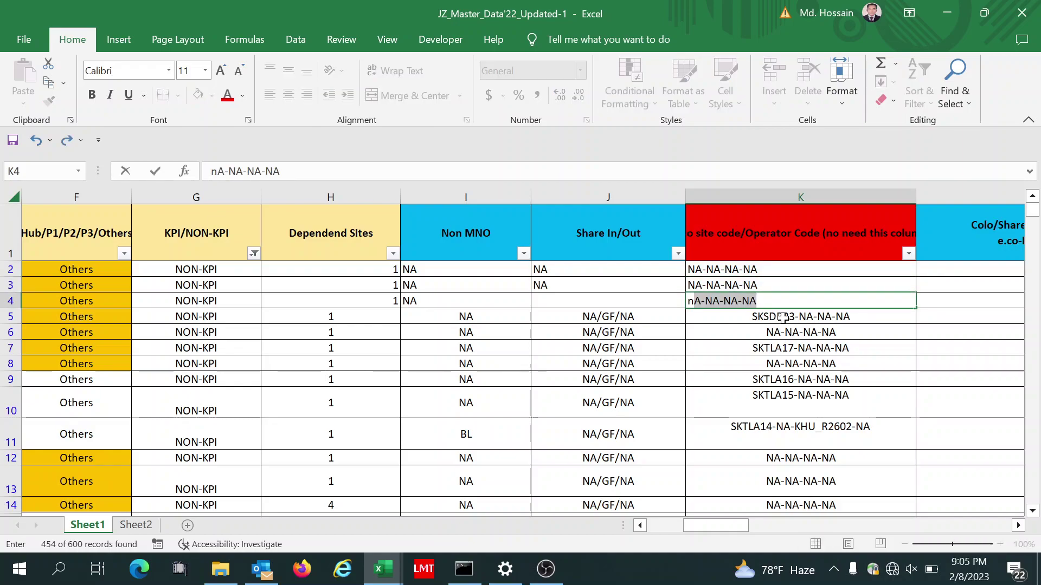
{"action": "key", "text": "Return"}
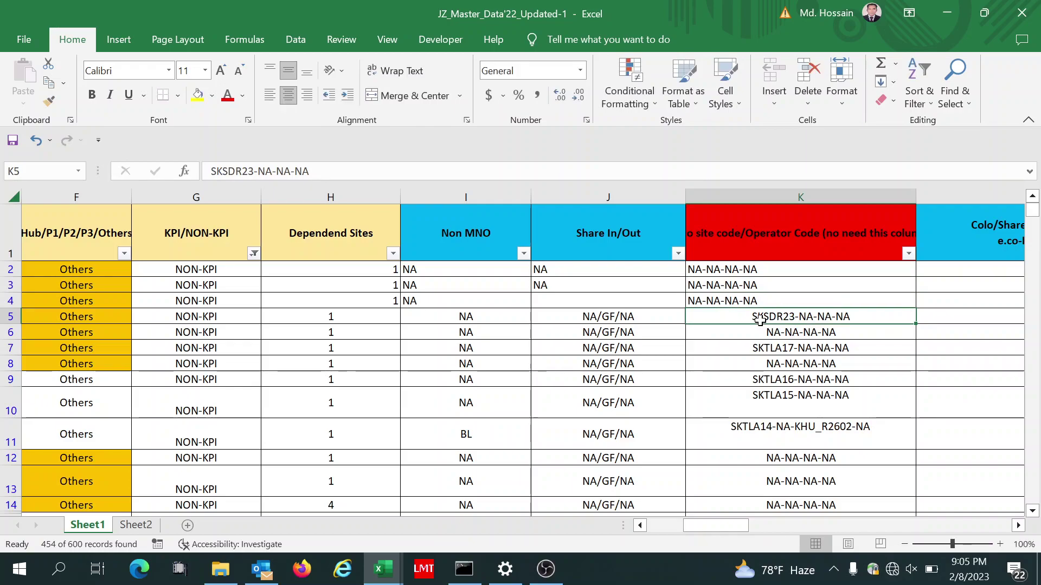
Step: Enter NA-NA as the Colo/Share Operator Site Code of the first WIC site in row 2
{"action": "key", "text": "Right"}
{"action": "key", "text": "Right"}
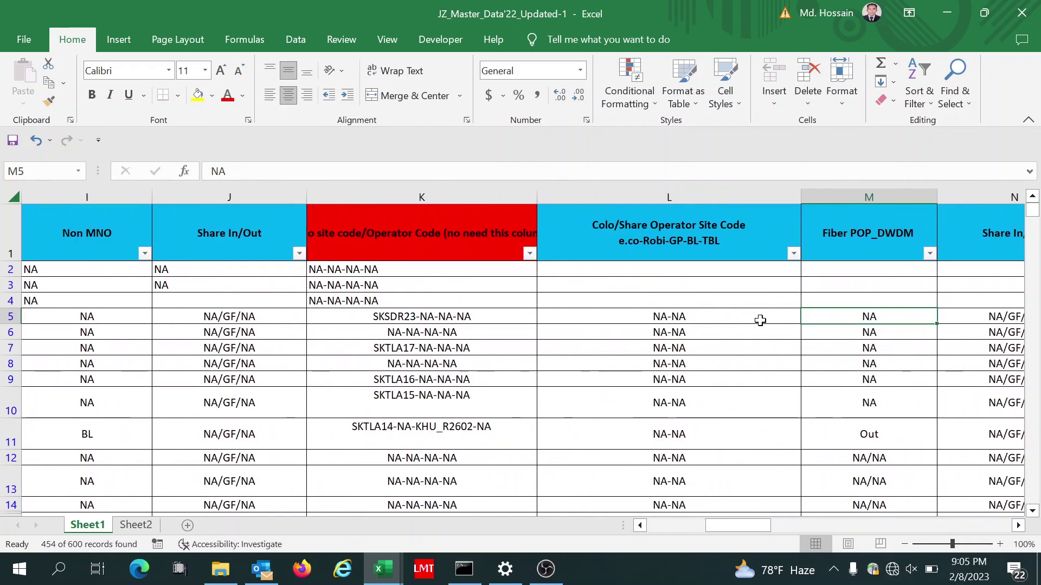
{"action": "left_click", "coordinate": [647, 266]}
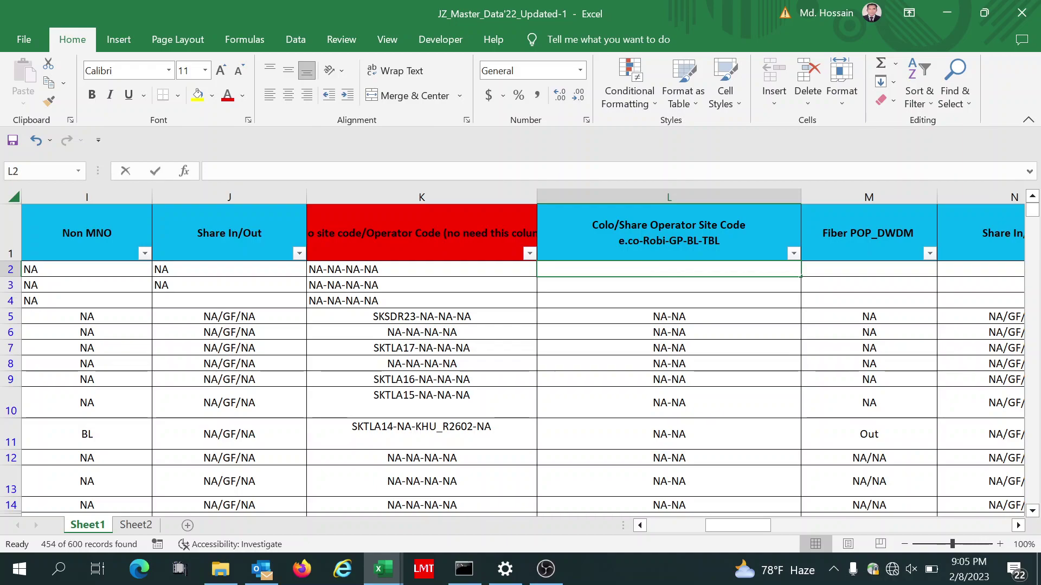
{"action": "type", "text": "n"}
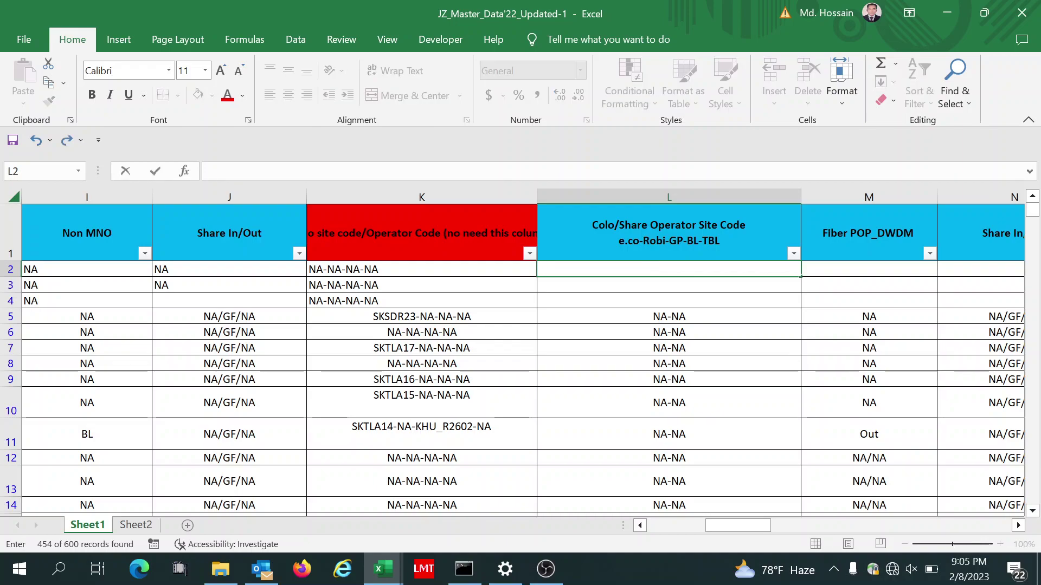
{"action": "type", "text": "NA-NA"}
{"action": "left_click", "coordinate": [632, 293]}
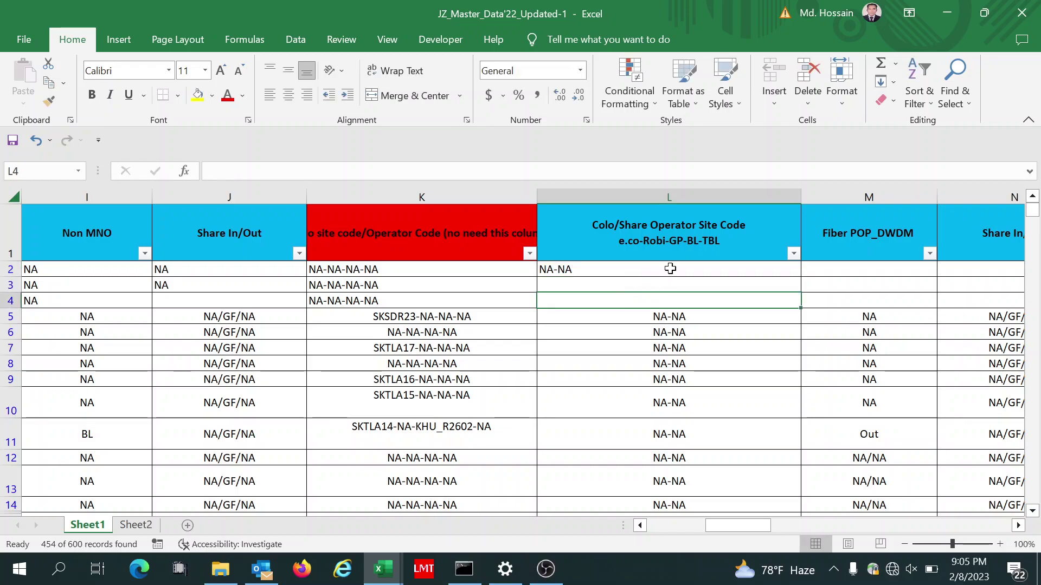
Step: Extend the row 2 Colo/Share Operator Site Code to NA-NA-NA-NA-NA and fill it down to row 4
{"action": "left_click", "coordinate": [671, 268]}
{"action": "left_click_drag", "start_coordinate": [803, 278], "coordinate": [803, 278]}
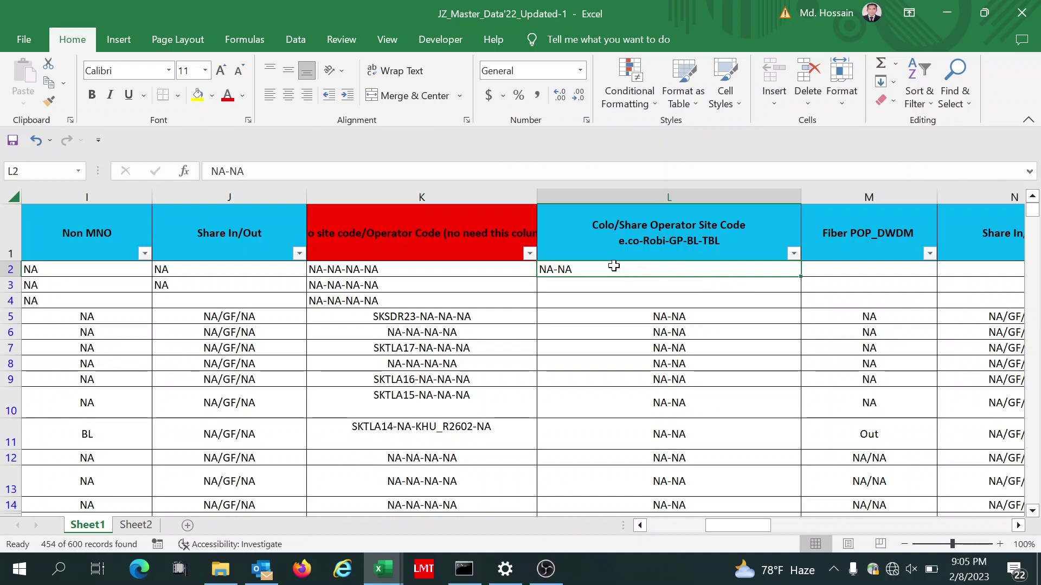
{"action": "key", "text": "F2"}
{"action": "type", "text": "-"}
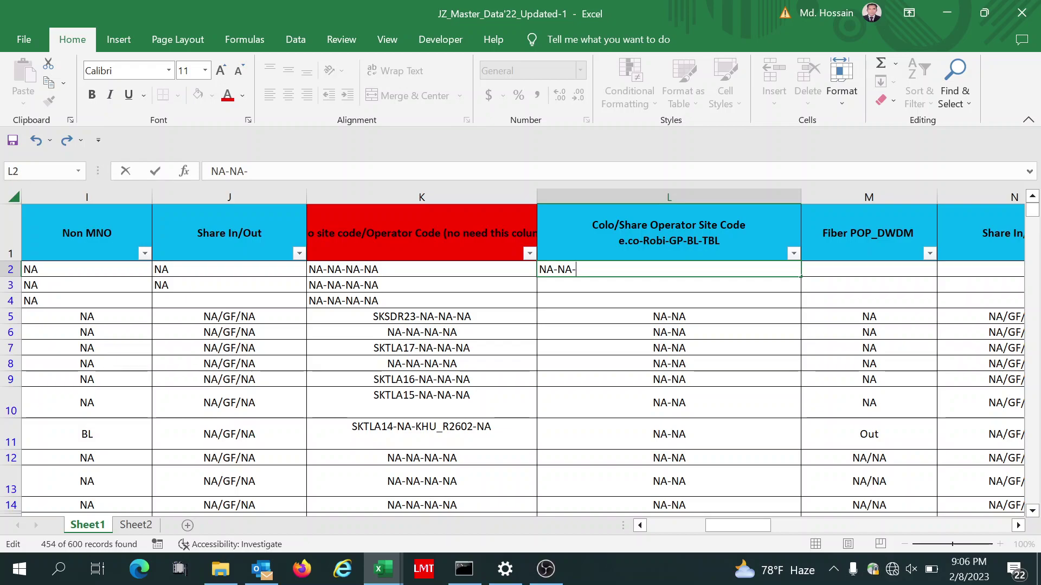
{"action": "type", "text": "NA-"}
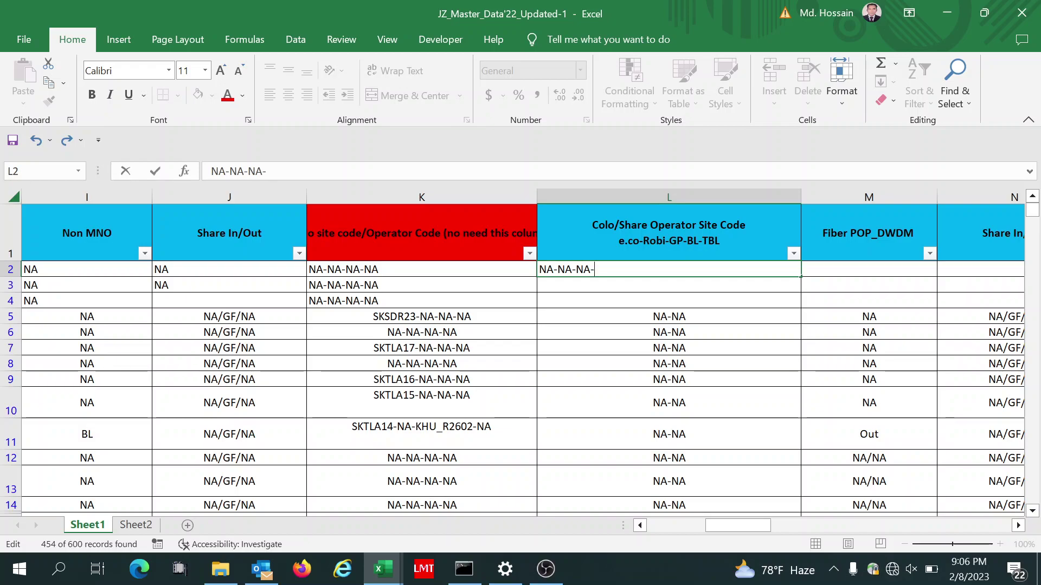
{"action": "type", "text": "NA-NA"}
{"action": "key", "text": "Return"}
{"action": "left_click", "coordinate": [709, 268]}
{"action": "left_click_drag", "start_coordinate": [801, 278], "coordinate": [781, 309]}
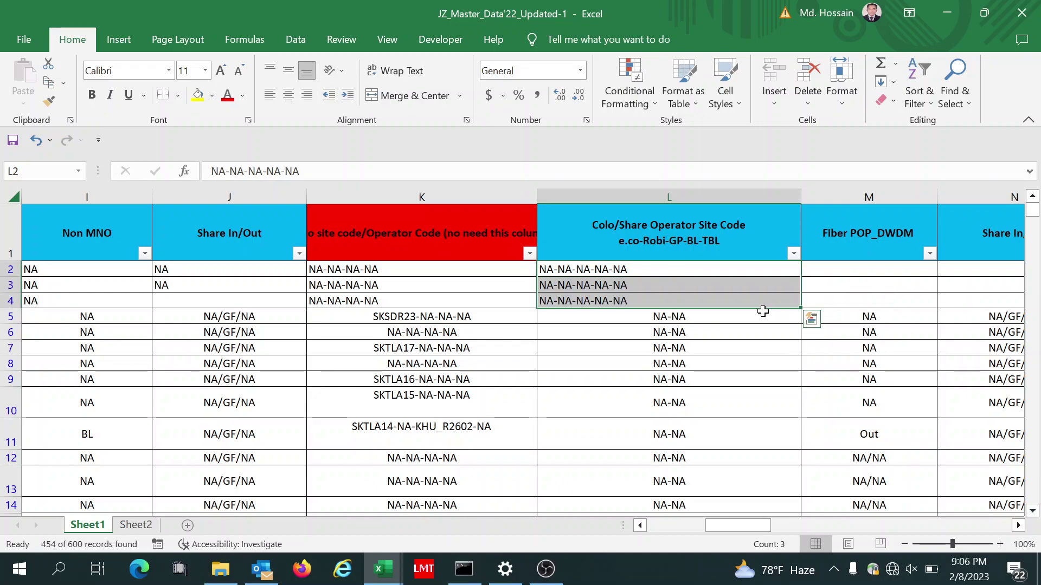
{"action": "left_click", "coordinate": [621, 297]}
Step: Enter NA under Fiber POP_DWDM in row 2 and fill it down to row 4
{"action": "key", "text": "Right"}
{"action": "key", "text": "Right"}
{"action": "key", "text": "Right"}
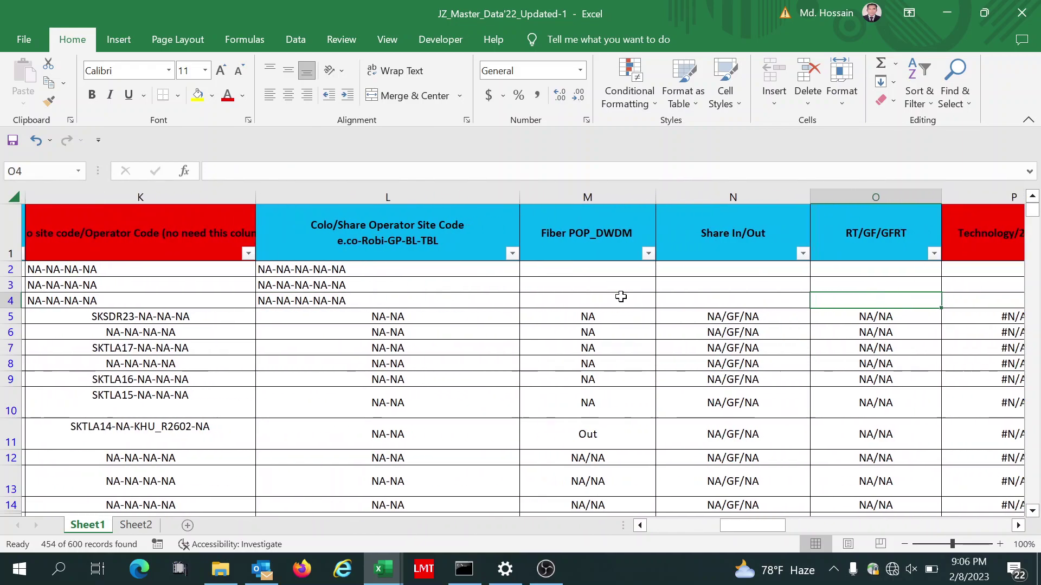
{"action": "left_click", "coordinate": [590, 272]}
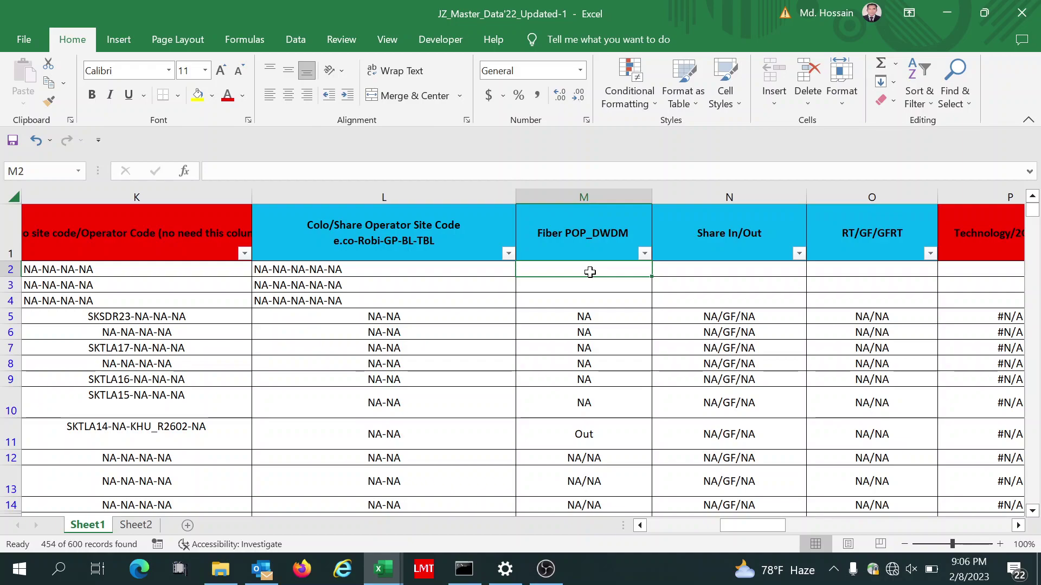
{"action": "type", "text": "NA"}
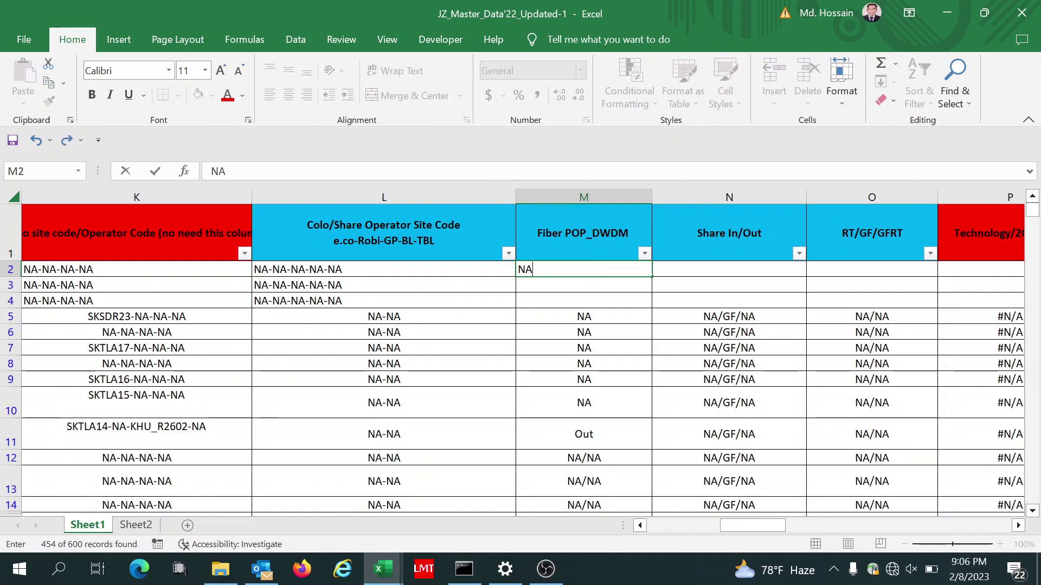
{"action": "key", "text": "Return"}
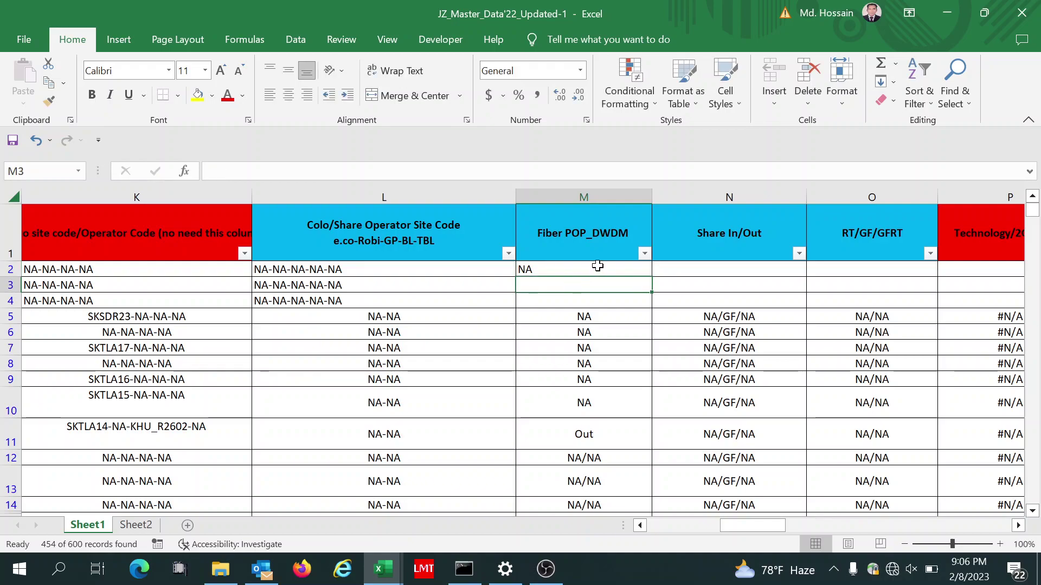
{"action": "left_click", "coordinate": [597, 266]}
{"action": "left_click_drag", "start_coordinate": [654, 276], "coordinate": [653, 307]}
{"action": "left_click", "coordinate": [596, 301]}
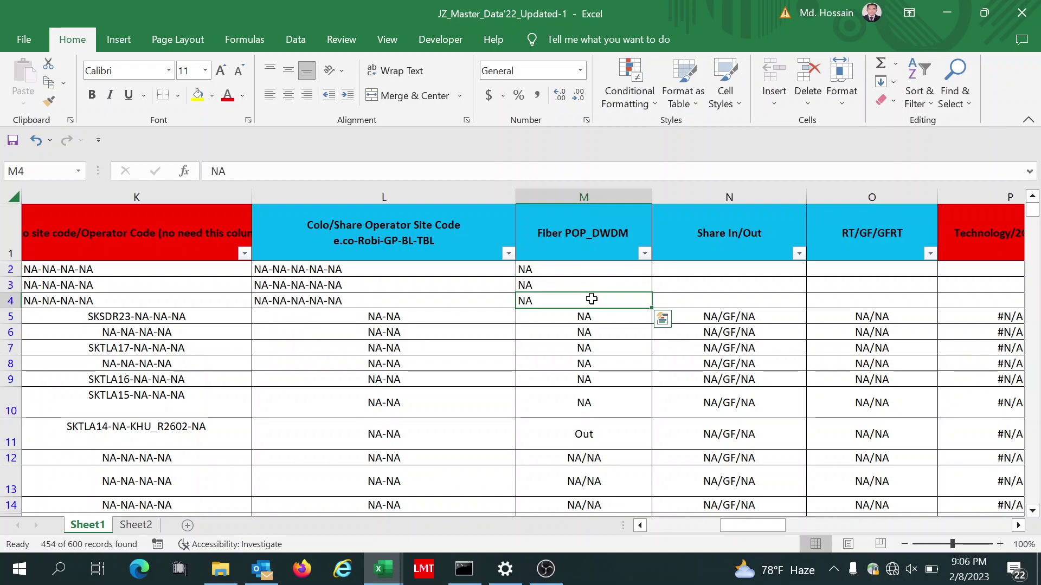
Step: Change the Fiber POP_DWDM value in row 2 to NA_NA and fill it down to row 4
{"action": "double_click", "coordinate": [545, 270]}
{"action": "type", "text": "_NA"}
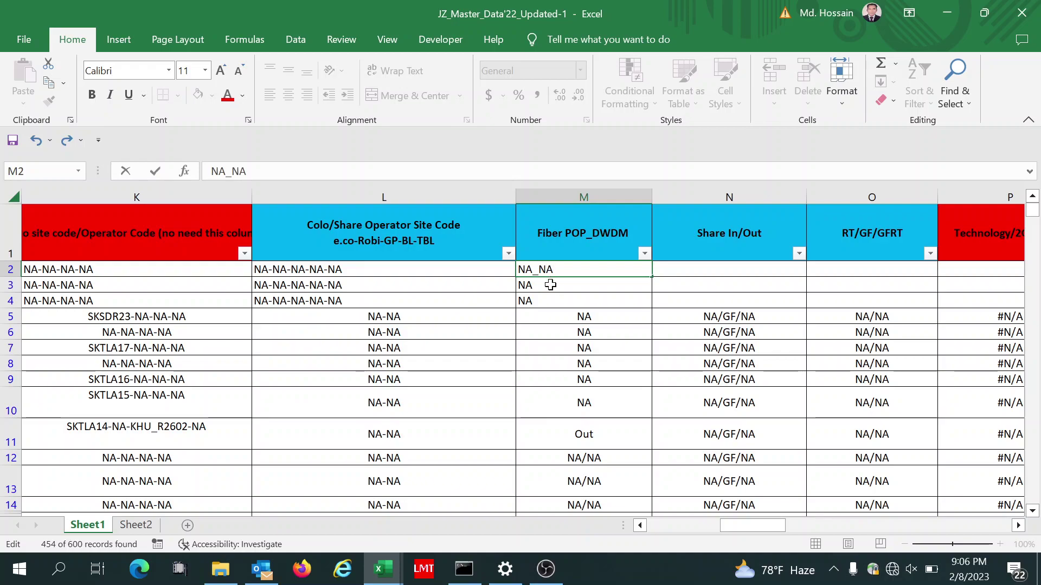
{"action": "key", "text": "Return"}
{"action": "left_click", "coordinate": [599, 270]}
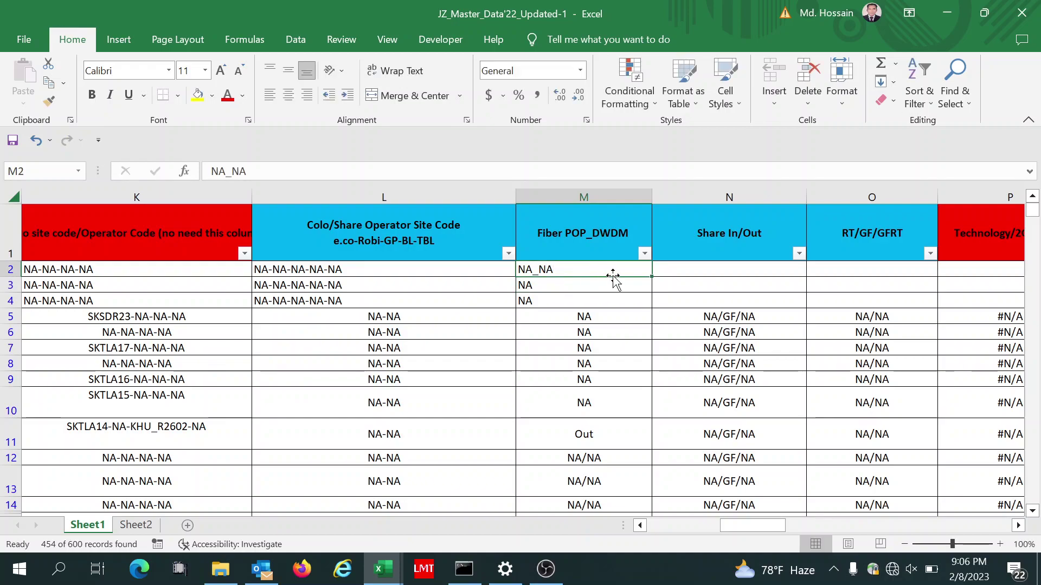
{"action": "left_click", "coordinate": [658, 277]}
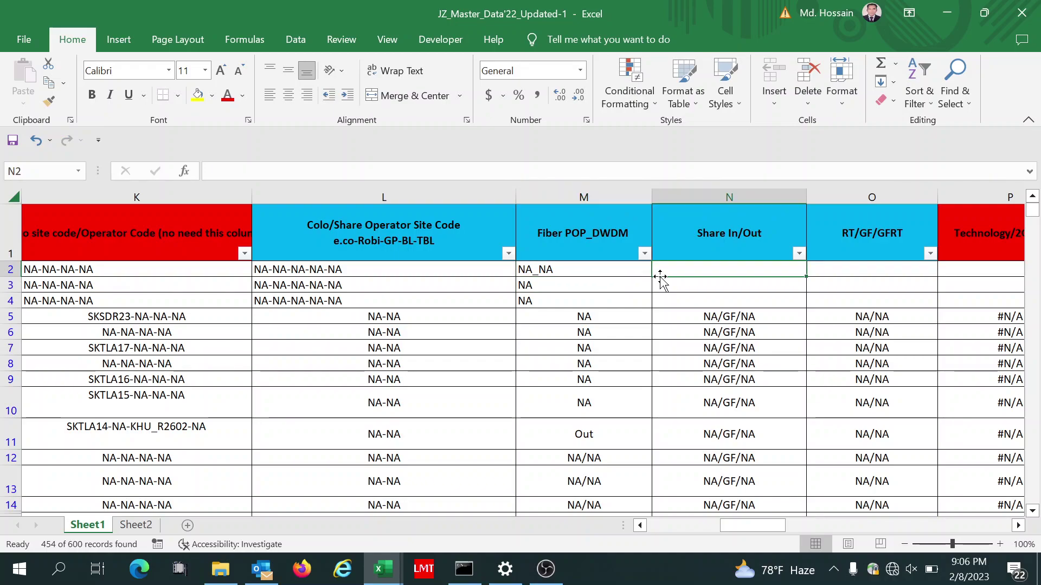
{"action": "left_click", "coordinate": [650, 278]}
{"action": "left_click_drag", "start_coordinate": [650, 278], "coordinate": [650, 303]}
{"action": "left_click", "coordinate": [595, 300]}
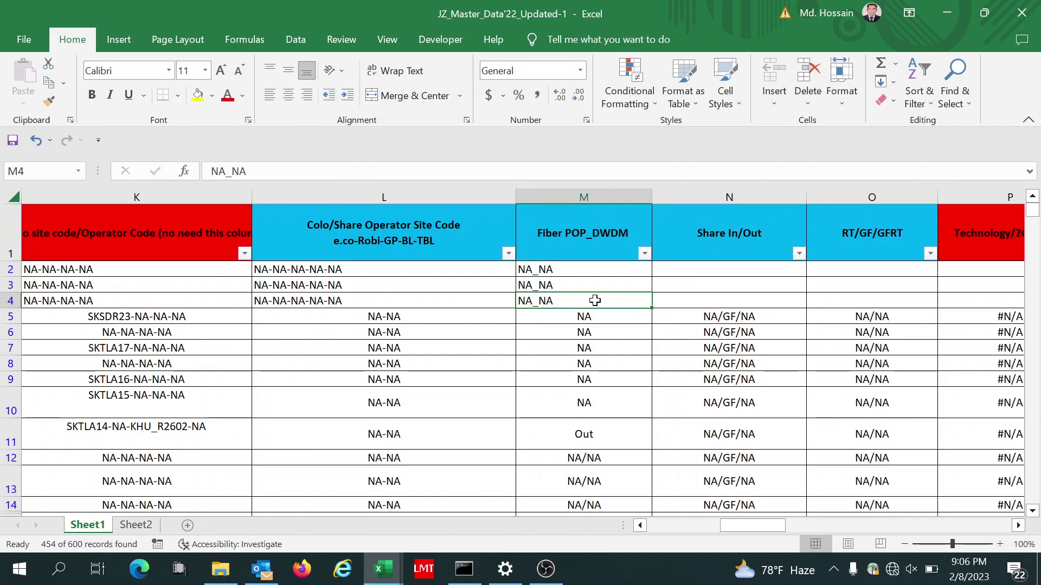
{"action": "key", "text": "Right"}
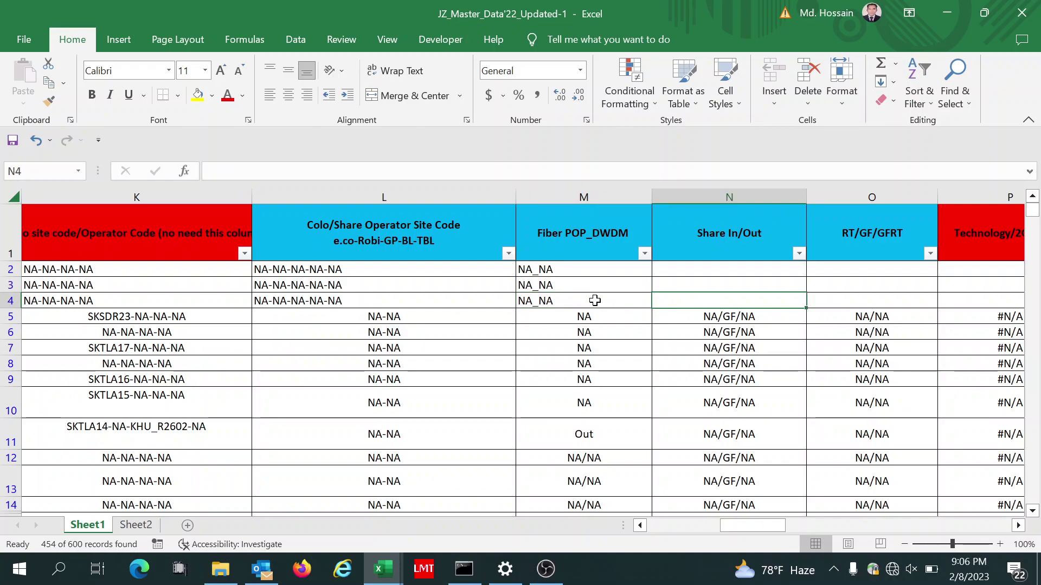
{"action": "double_click", "coordinate": [715, 268]}
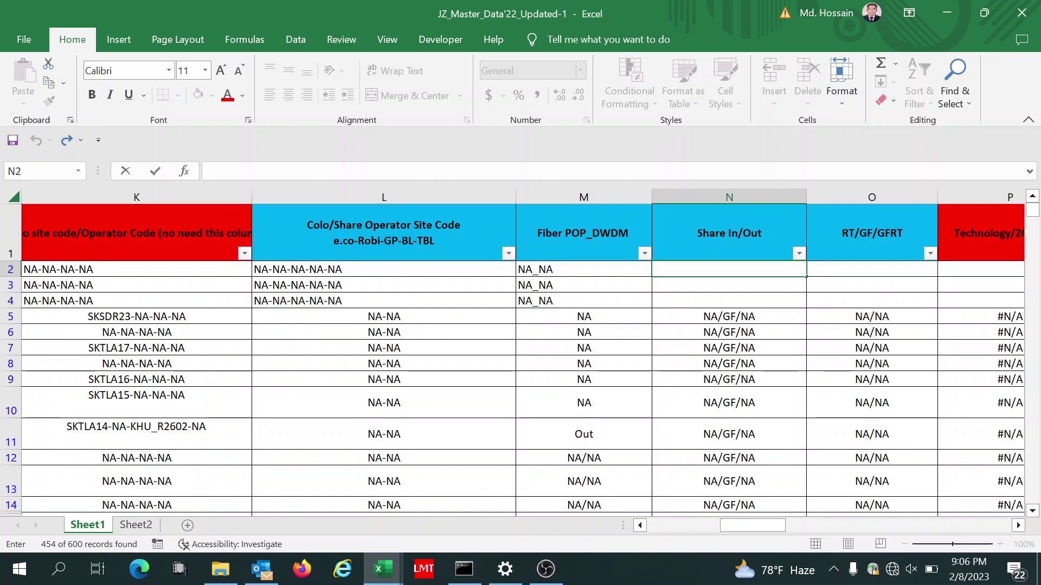
{"action": "left_click", "coordinate": [681, 292]}
Step: Review the SKTLA24 row from Site Code across to Share In/Out for missing values
{"action": "key", "text": "Left"}
{"action": "key", "text": "Left"}
{"action": "key", "text": "Left"}
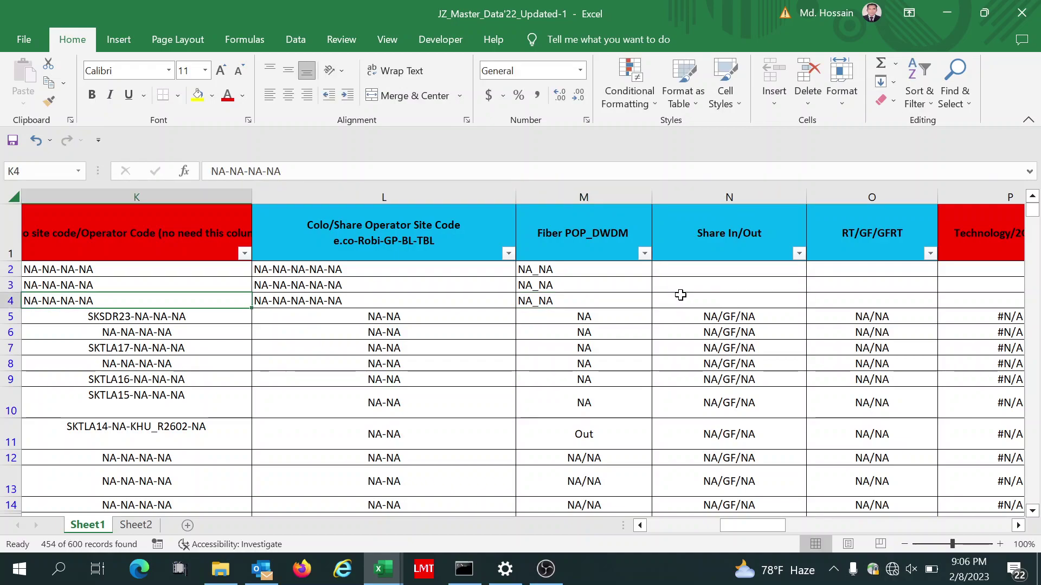
{"action": "key", "text": "Home"}
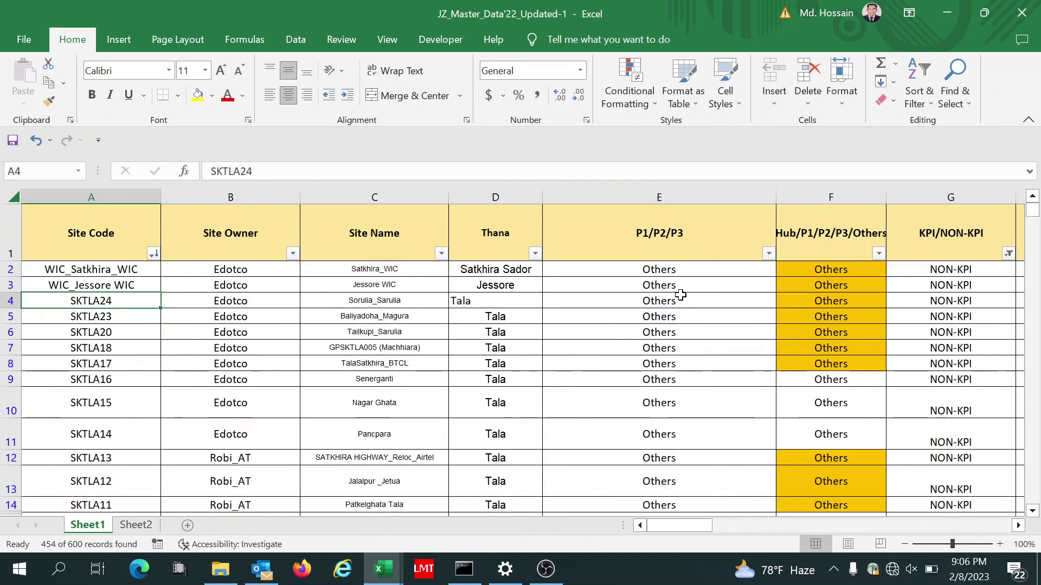
{"action": "key", "text": "Right"}
{"action": "key", "text": "Right"}
{"action": "key", "text": "Right"}
{"action": "key", "text": "Right"}
{"action": "key", "text": "Right"}
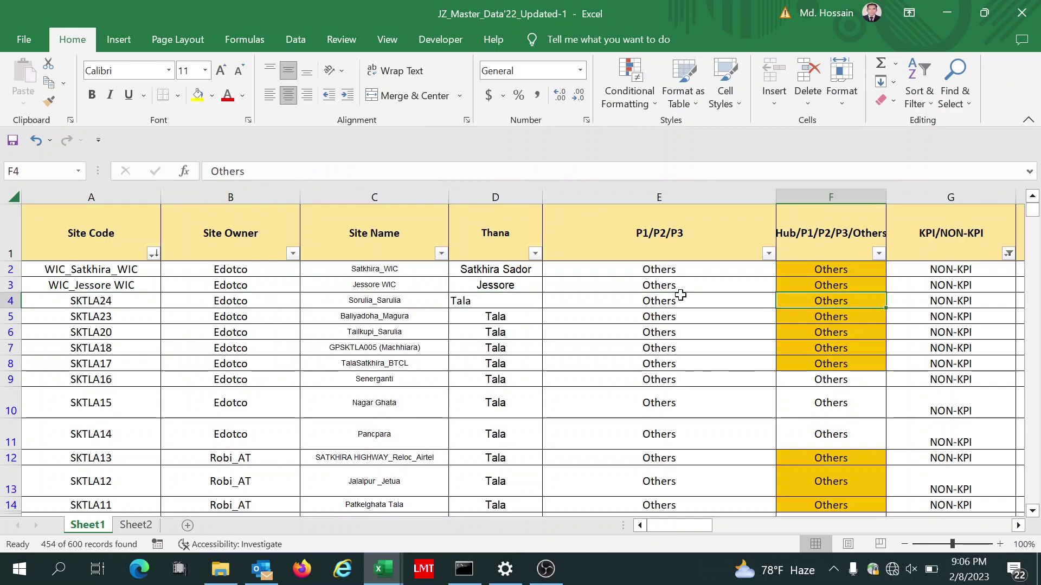
{"action": "key", "text": "Right"}
{"action": "key", "text": "Right"}
{"action": "key", "text": "Right"}
{"action": "key", "text": "Right"}
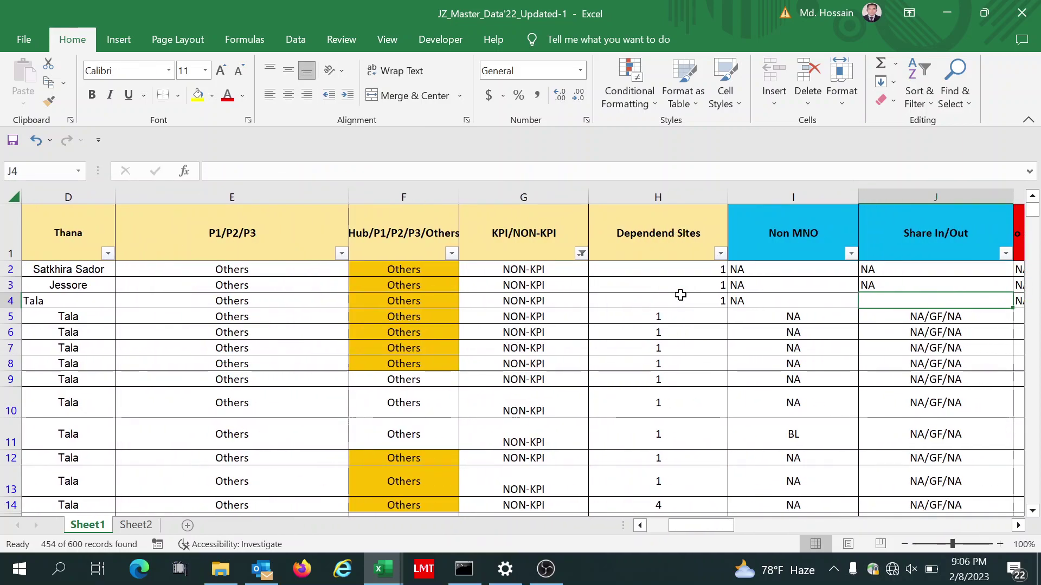
{"action": "key", "text": "Left"}
{"action": "key", "text": "Right"}
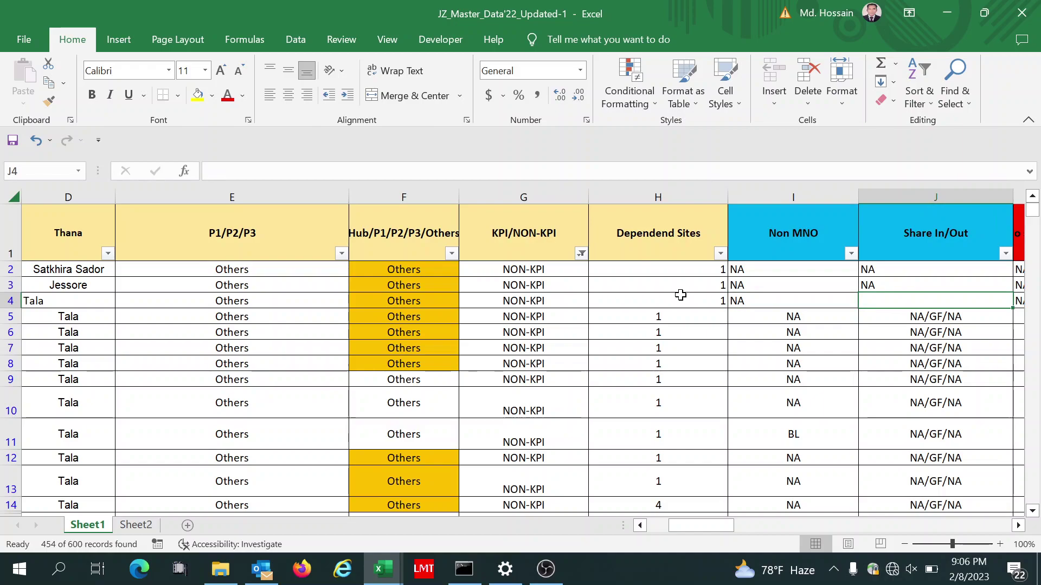
Step: Enter NA as the Share In/Out value for Sorulia_Sarulia in row 4
{"action": "type", "text": "N"}
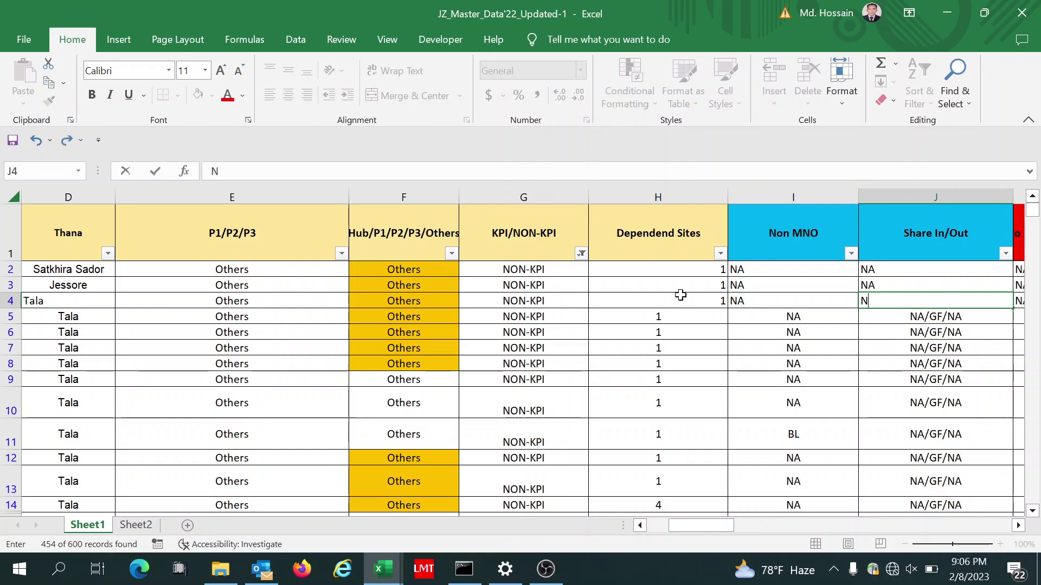
{"action": "key", "text": "Tab"}
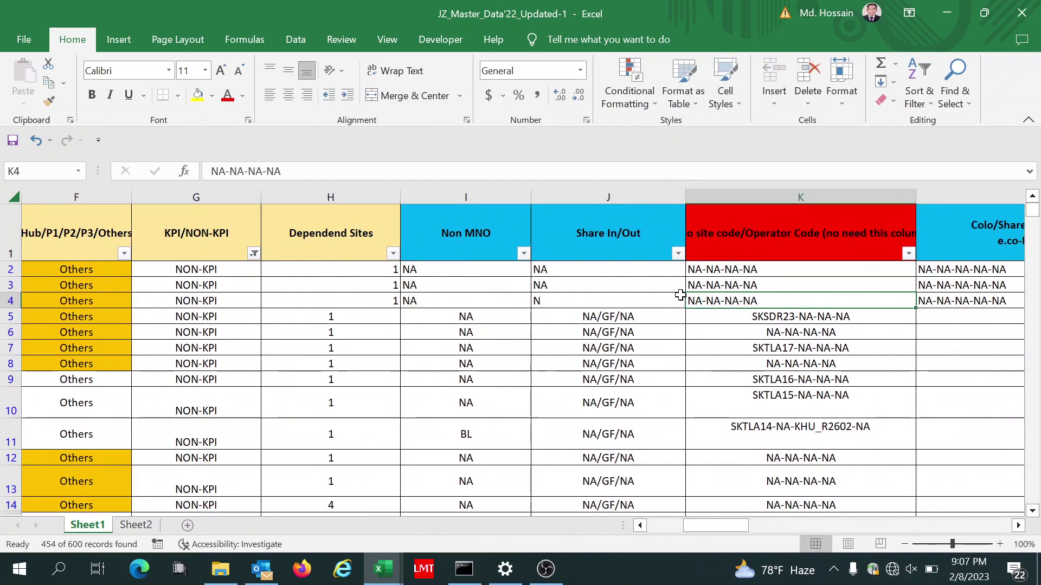
{"action": "type", "text": "A"}
{"action": "left_click", "coordinate": [627, 298]}
{"action": "type", "text": "A"}
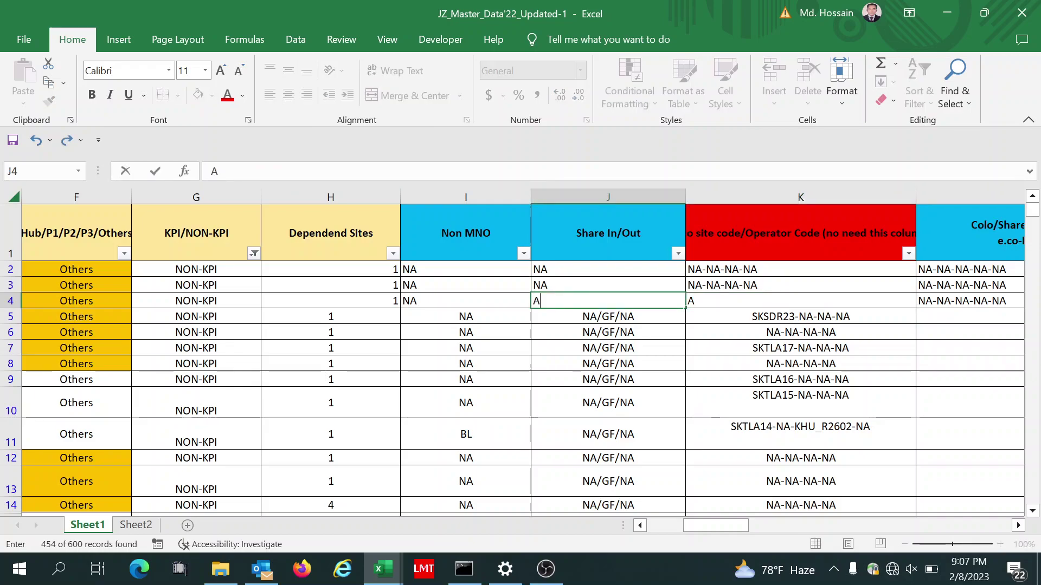
{"action": "key", "text": "BackSpace"}
{"action": "type", "text": "NA"}
Step: Enter NA-NA-NA-NA as the operator code in column K for Sorulia_Sarulia in row 4
{"action": "left_click", "coordinate": [704, 299]}
{"action": "type", "text": "NA"}
{"action": "left_click", "coordinate": [702, 315]}
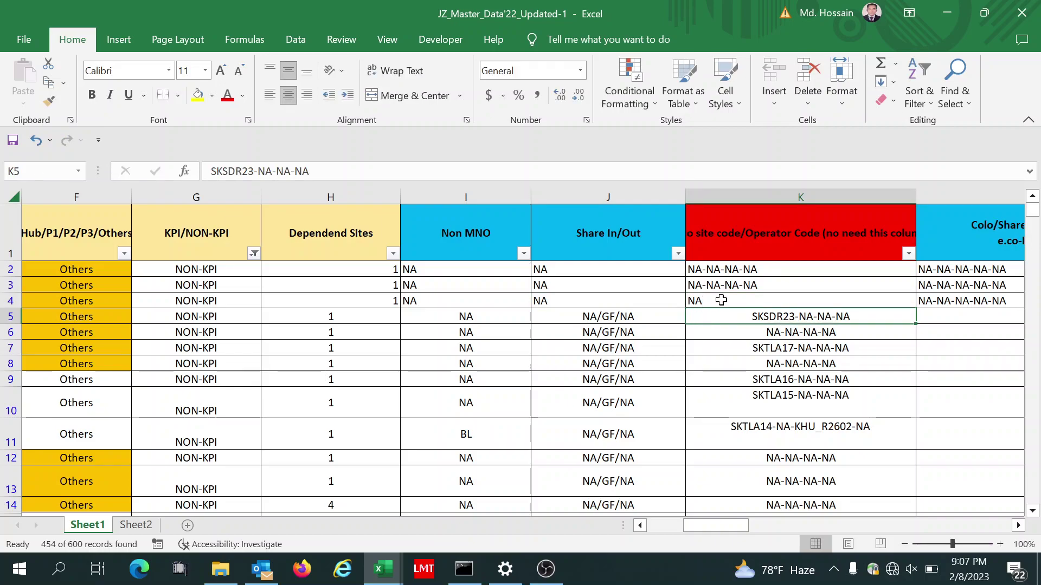
{"action": "left_click", "coordinate": [721, 300]}
{"action": "key", "text": "BackSpace"}
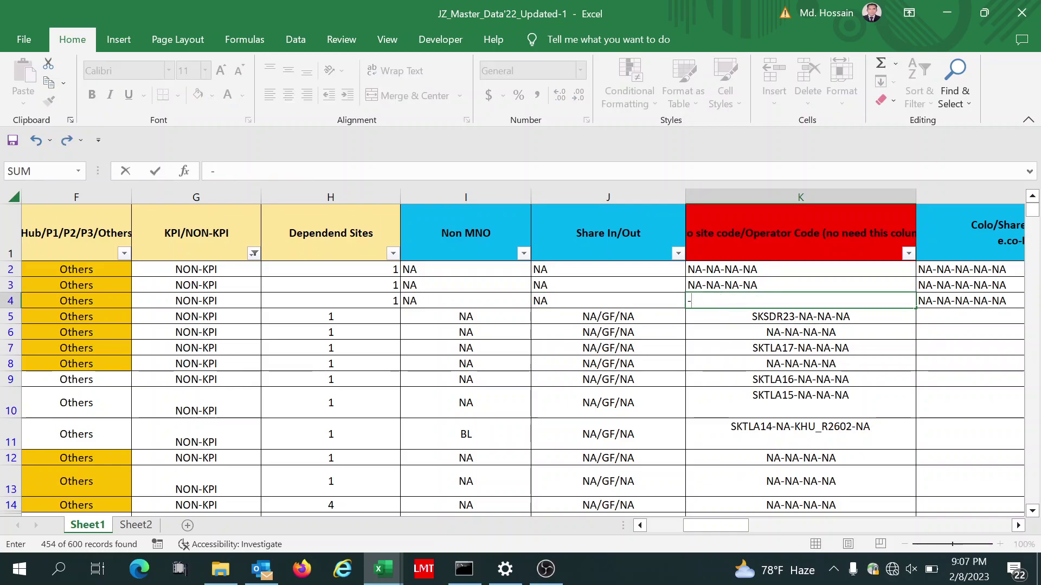
{"action": "type", "text": "NA-NA"}
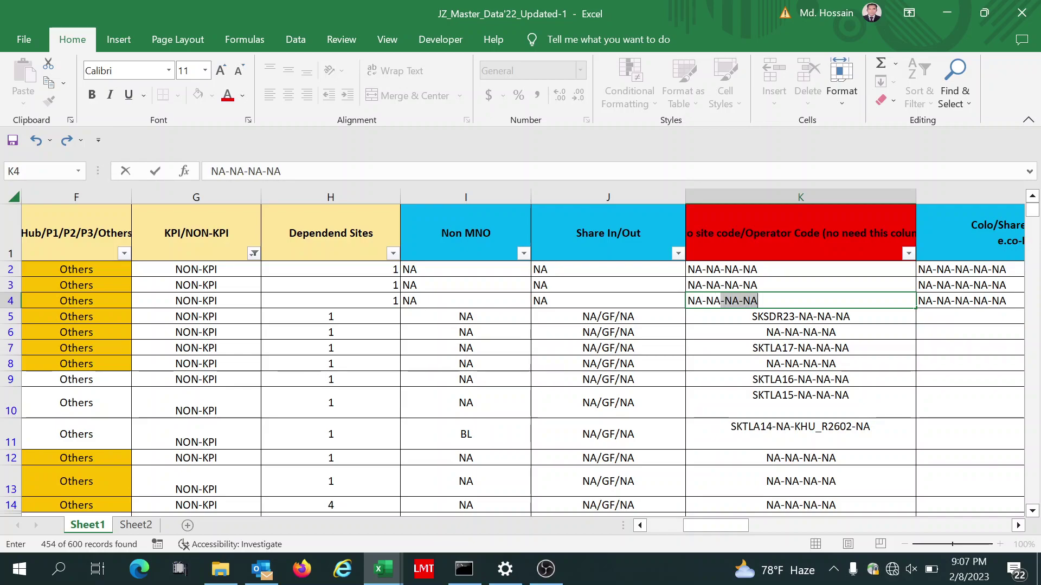
{"action": "key", "text": "Return"}
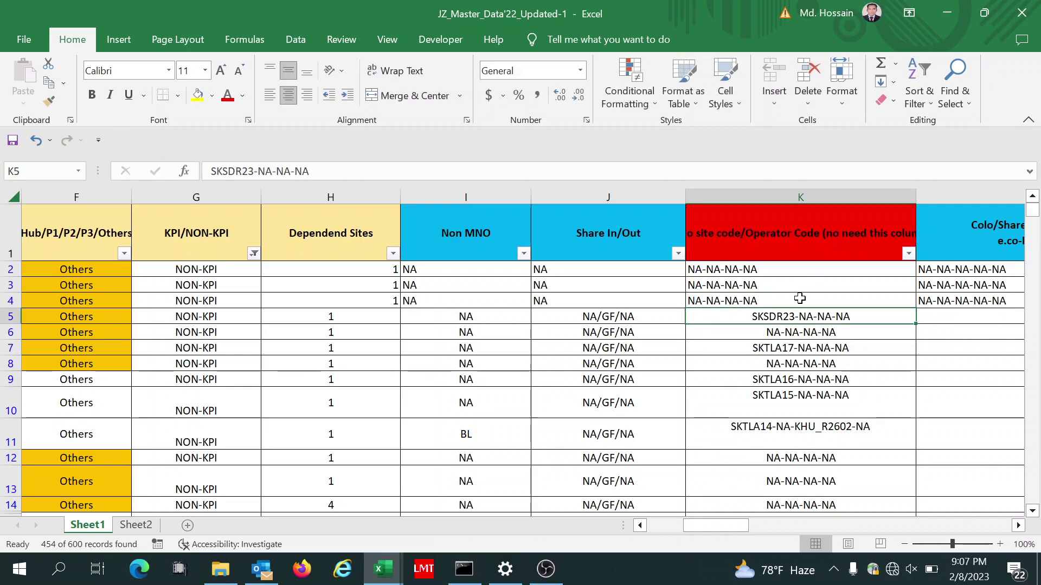
Step: Enter NA-NA in row 2 of the Share In/Out column that follows Fiber POP_DWDM
{"action": "left_click", "coordinate": [798, 298]}
{"action": "key", "text": "Right"}
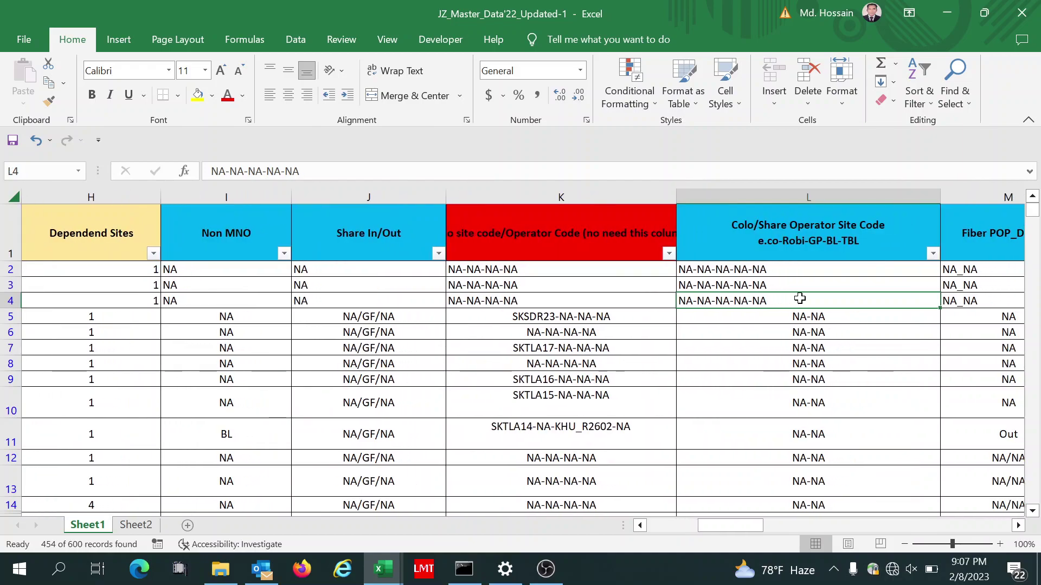
{"action": "key", "text": "Right"}
{"action": "key", "text": "Right"}
{"action": "key", "text": "Right"}
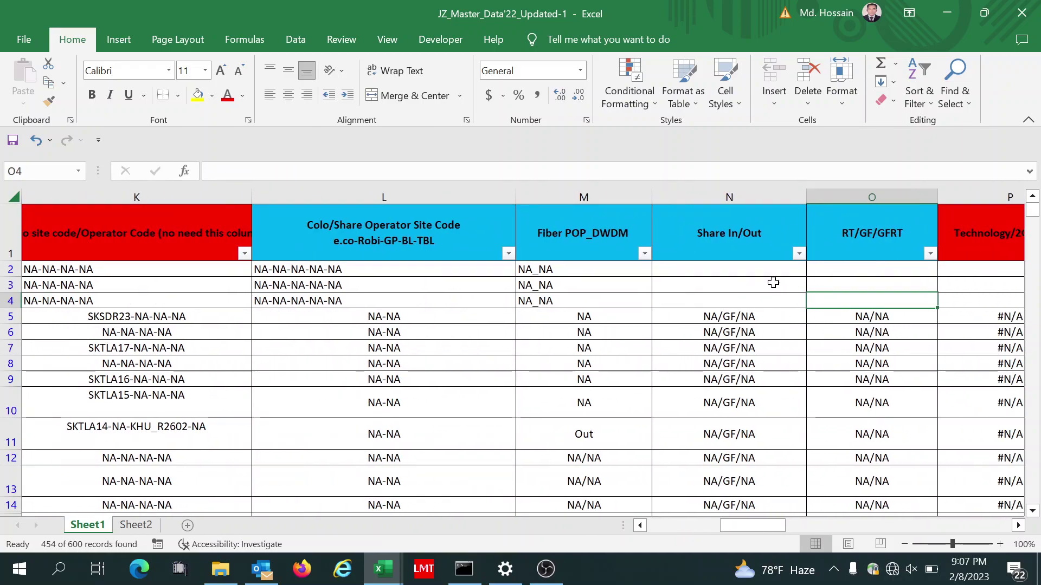
{"action": "left_click", "coordinate": [744, 264]}
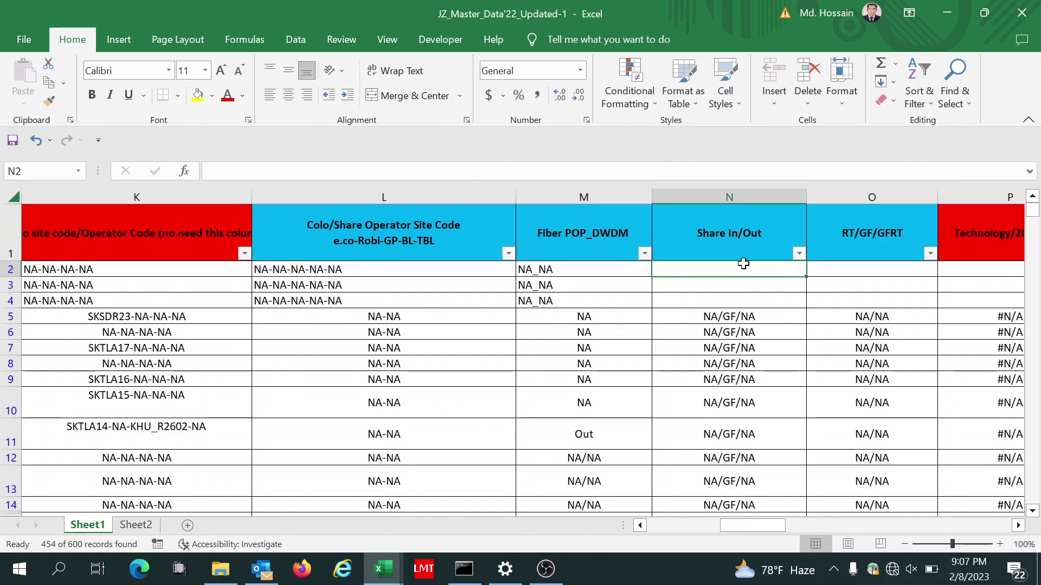
{"action": "type", "text": "NA-NA"}
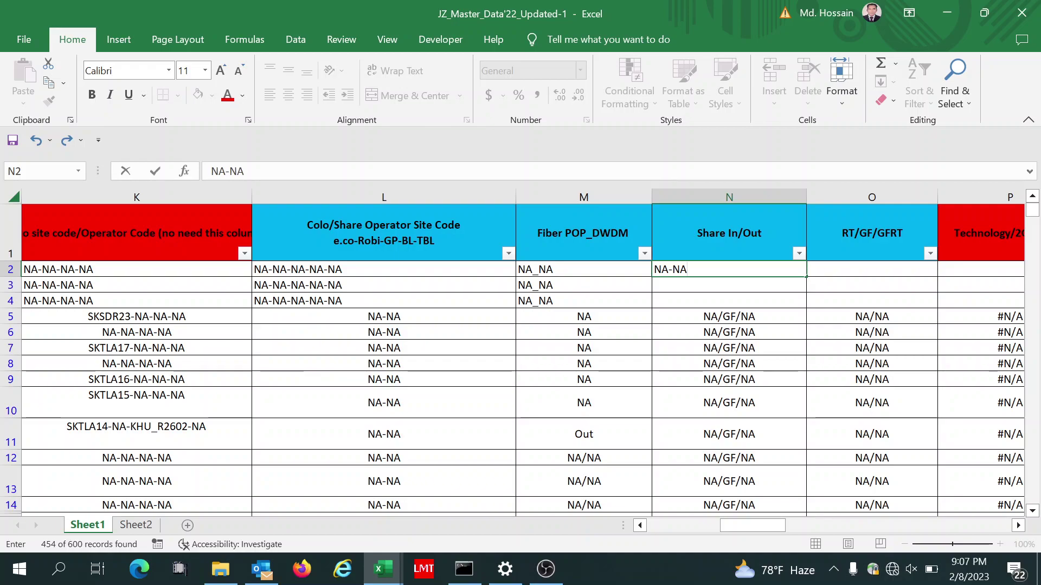
{"action": "left_click", "coordinate": [735, 297]}
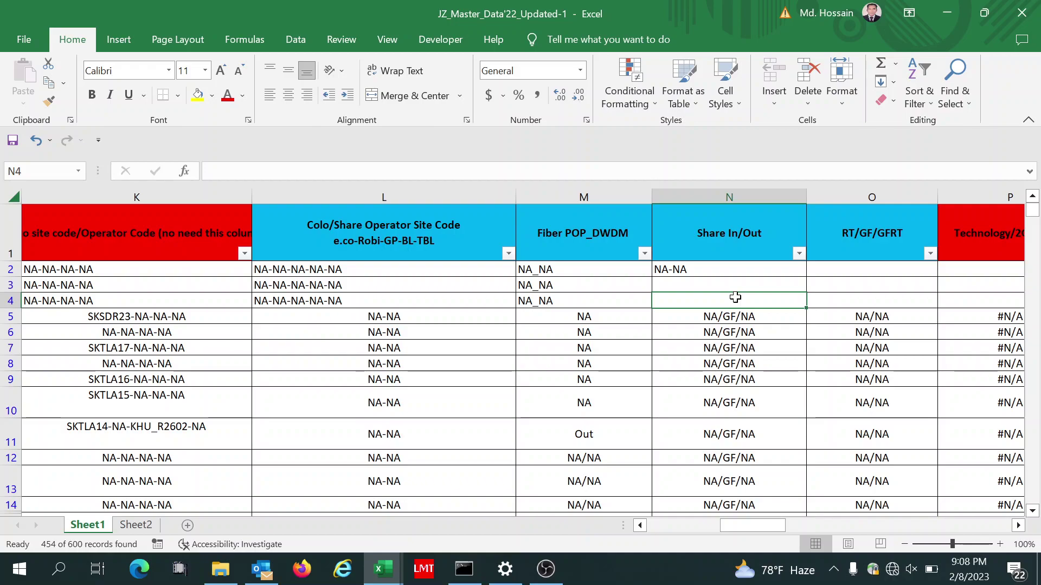
Step: Review the Colo/Share Operator Site Code column from row 5 down to row 45 and back up to its header
{"action": "left_click", "coordinate": [442, 314]}
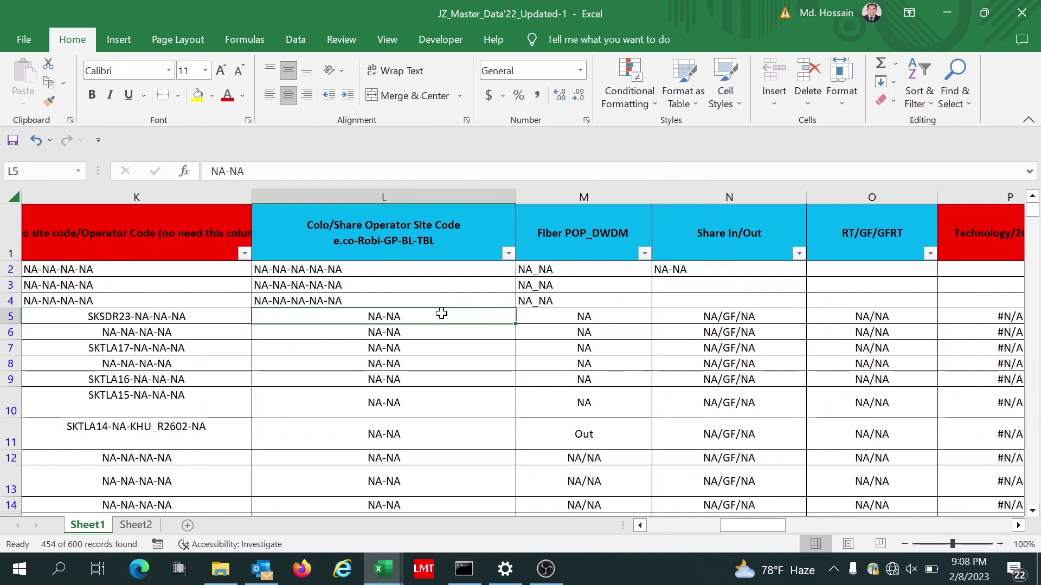
{"action": "key", "text": "Down"}
{"action": "key", "text": "Down"}
{"action": "key", "text": "Down"}
{"action": "key", "text": "Down"}
{"action": "key", "text": "Down"}
{"action": "key", "text": "Down"}
{"action": "key", "text": "Down"}
{"action": "key", "text": "Down"}
{"action": "key", "text": "Down"}
{"action": "key", "text": "Down"}
{"action": "key", "text": "Down"}
{"action": "key", "text": "Down"}
{"action": "key", "text": "Down"}
{"action": "key", "text": "Down"}
{"action": "key", "text": "Down"}
{"action": "key", "text": "Down"}
{"action": "key", "text": "Down"}
{"action": "key", "text": "Down"}
{"action": "key", "text": "Down"}
{"action": "key", "text": "Down"}
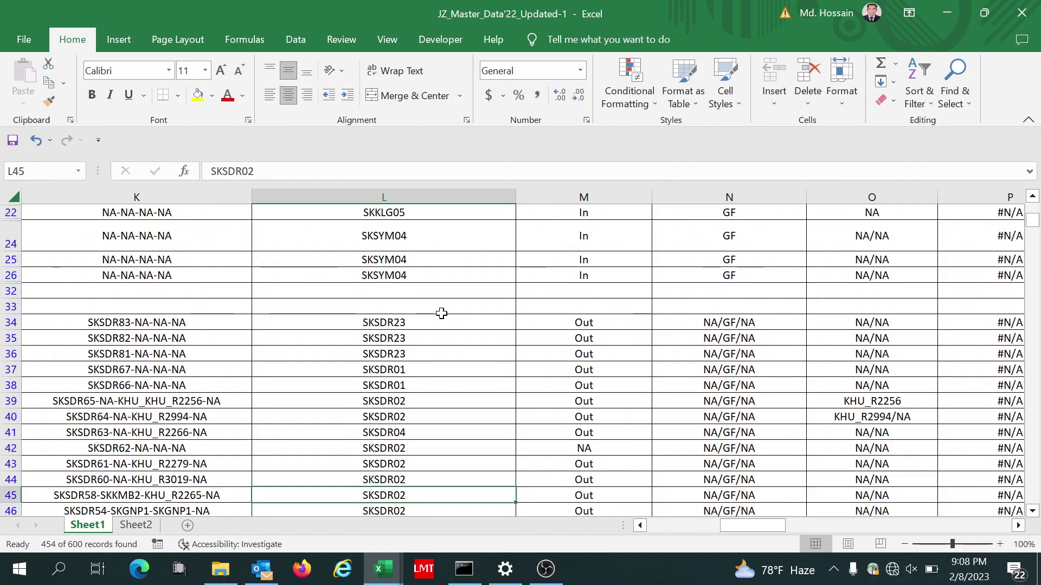
{"action": "key", "text": "Up"}
{"action": "key", "text": "Up"}
{"action": "key", "text": "Up"}
{"action": "key", "text": "Up"}
{"action": "key", "text": "Up"}
{"action": "key", "text": "Up"}
{"action": "key", "text": "Up"}
{"action": "key", "text": "Up"}
{"action": "key", "text": "Up"}
{"action": "key", "text": "Up"}
{"action": "key", "text": "Up"}
{"action": "key", "text": "Up"}
{"action": "key", "text": "Up"}
{"action": "key", "text": "Up"}
{"action": "key", "text": "Up"}
{"action": "key", "text": "Up"}
{"action": "key", "text": "Up"}
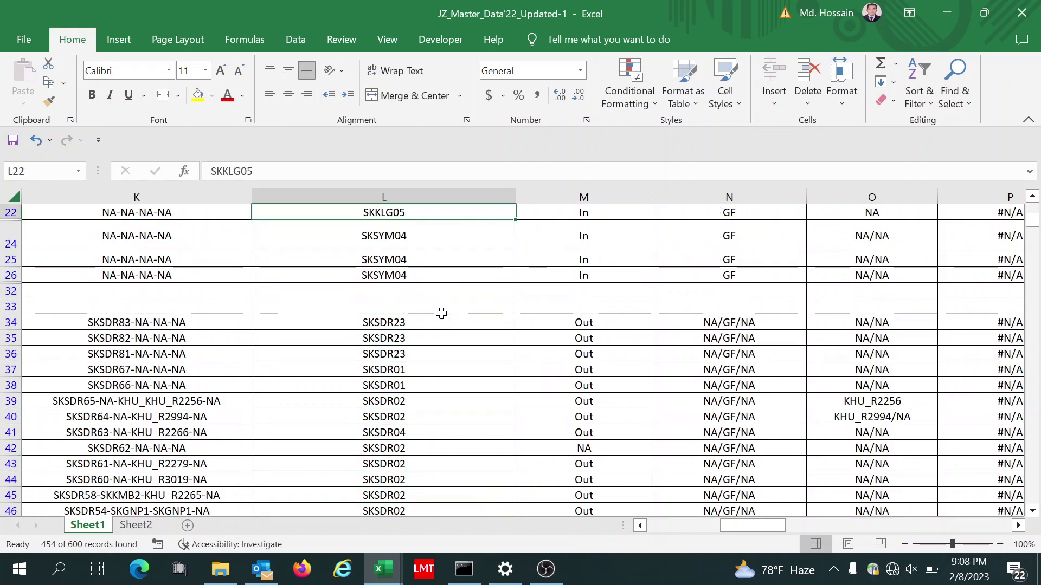
{"action": "key", "text": "Up"}
{"action": "key", "text": "Up"}
{"action": "key", "text": "Up"}
{"action": "key", "text": "Up"}
{"action": "key", "text": "Up"}
{"action": "key", "text": "Up"}
{"action": "key", "text": "Up"}
{"action": "key", "text": "Up"}
{"action": "key", "text": "Up"}
{"action": "key", "text": "Up"}
{"action": "key", "text": "Up"}
{"action": "key", "text": "Up"}
{"action": "key", "text": "Up"}
{"action": "key", "text": "Up"}
{"action": "key", "text": "Up"}
{"action": "key", "text": "Up"}
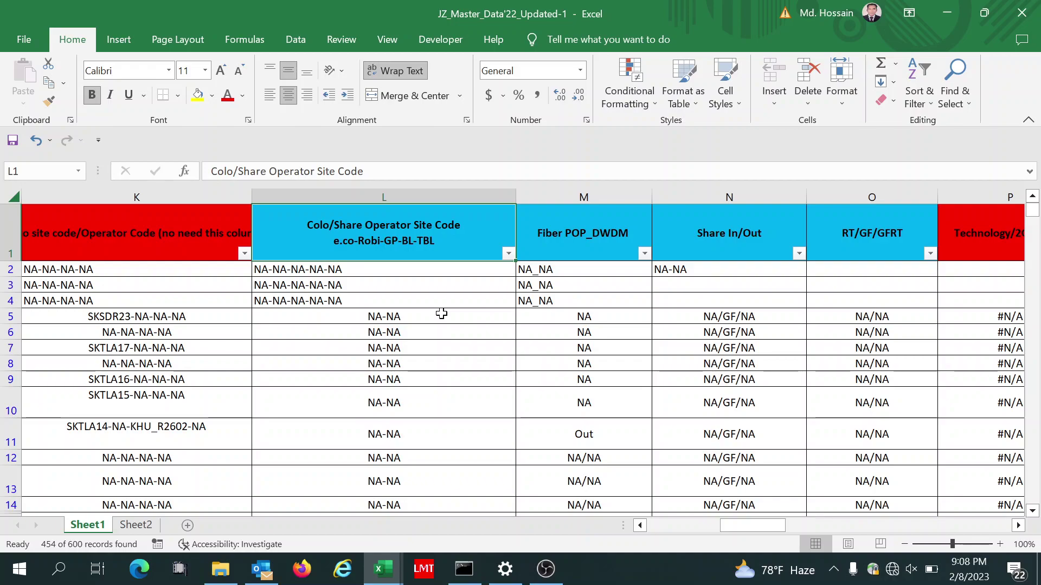
Step: Review the SKTLA20 row from Site Code across to Colo/Share Operator Site Code
{"action": "left_click", "coordinate": [179, 327]}
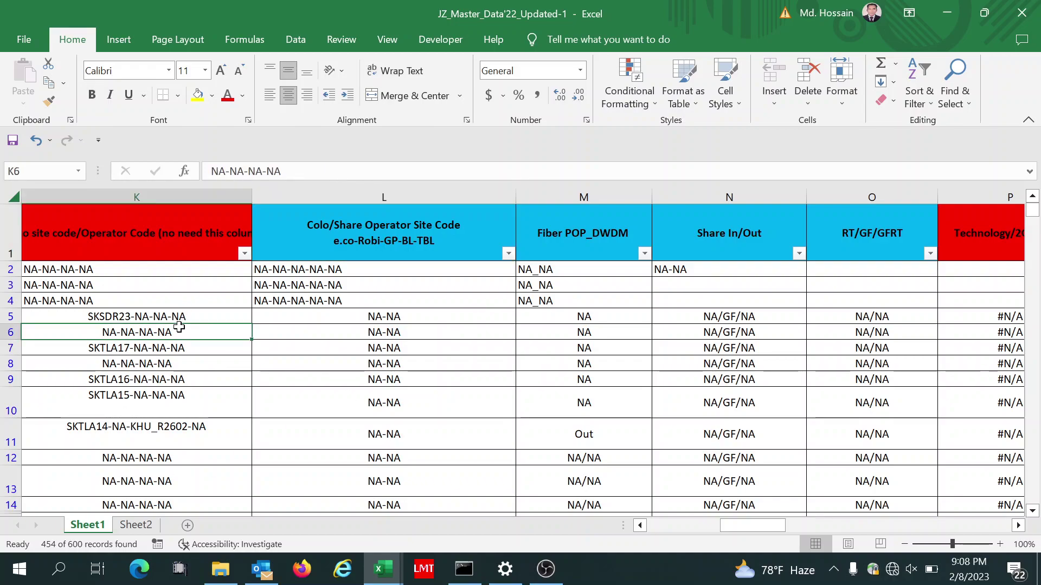
{"action": "key", "text": "Left"}
{"action": "key", "text": "Left"}
{"action": "key", "text": "Left"}
{"action": "key", "text": "Left"}
{"action": "key", "text": "Left"}
{"action": "key", "text": "Left"}
{"action": "key", "text": "Left"}
{"action": "key", "text": "Left"}
{"action": "key", "text": "Left"}
{"action": "key", "text": "Left"}
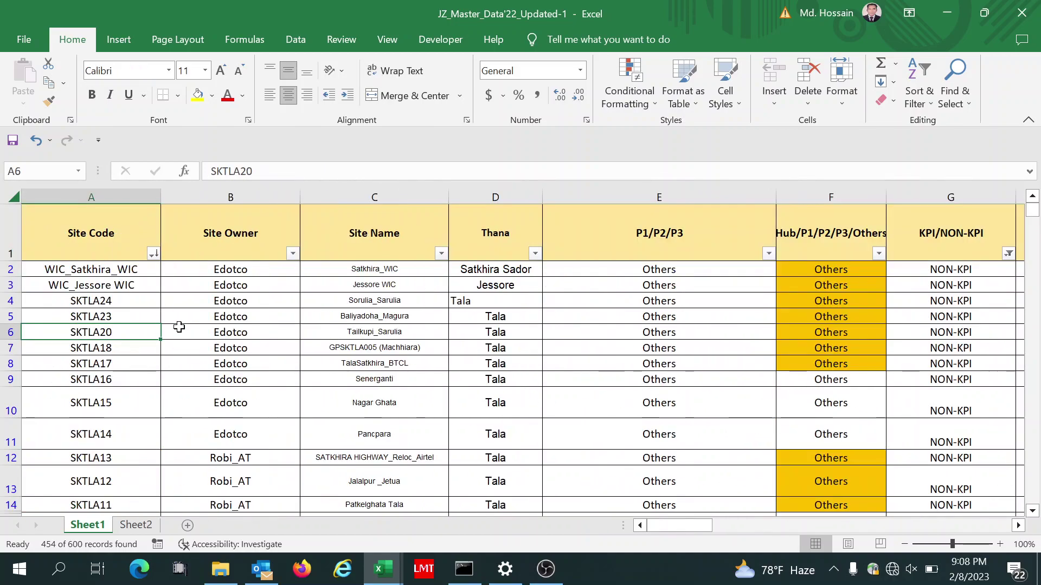
{"action": "key", "text": "Right"}
{"action": "key", "text": "Right"}
{"action": "key", "text": "Right"}
{"action": "key", "text": "Right"}
{"action": "key", "text": "Right"}
{"action": "key", "text": "Right"}
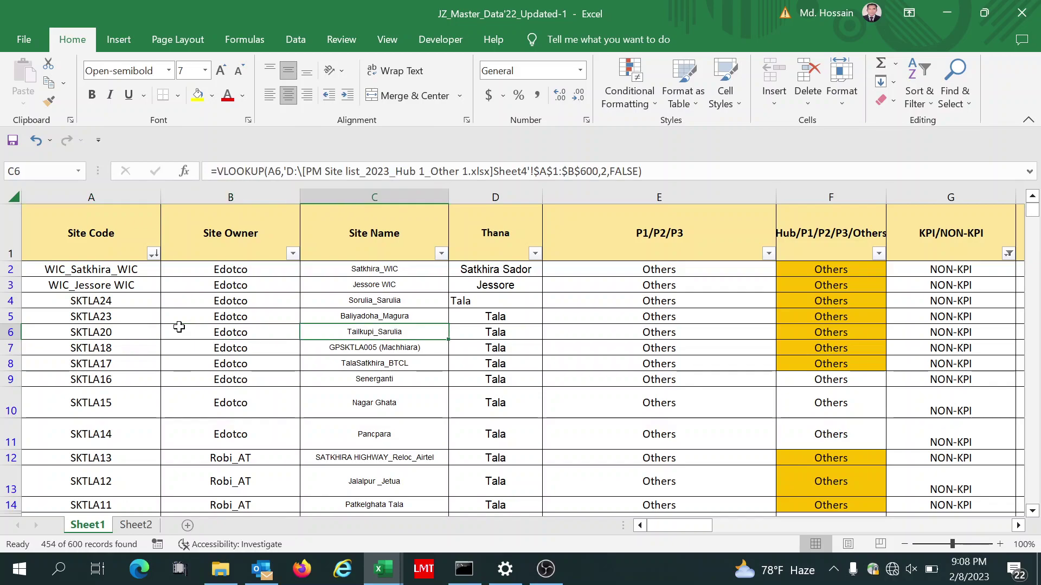
{"action": "key", "text": "Right"}
{"action": "key", "text": "Right"}
{"action": "key", "text": "Right"}
{"action": "key", "text": "Right"}
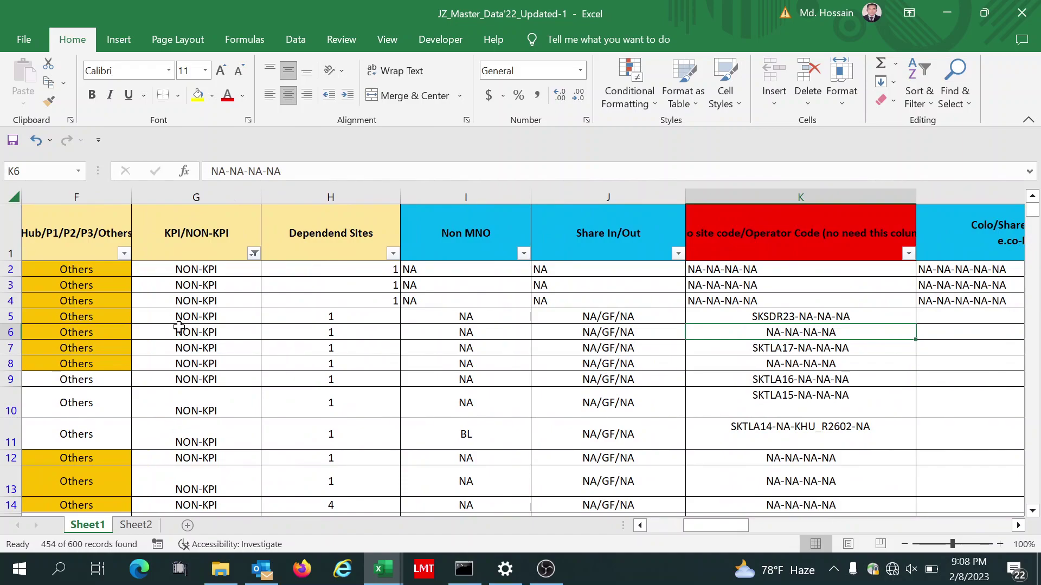
{"action": "key", "text": "Right"}
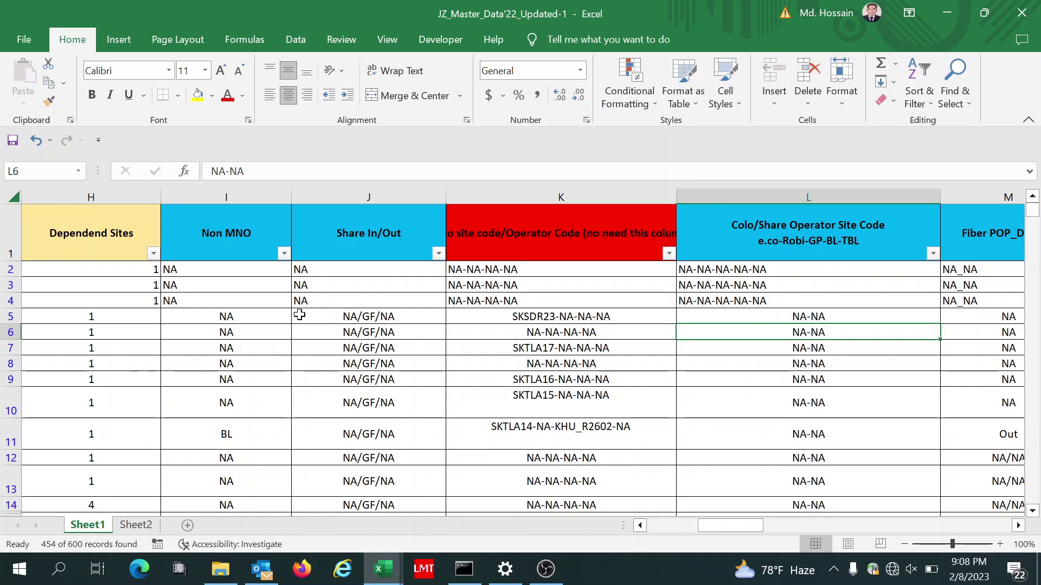
Step: Review the Non MNO column entries from row 5 down to row 282
{"action": "left_click", "coordinate": [273, 317]}
{"action": "key", "text": "Down"}
{"action": "key", "text": "Down"}
{"action": "key", "text": "Down"}
{"action": "key", "text": "Down"}
{"action": "key", "text": "Down"}
{"action": "key", "text": "Down"}
{"action": "key", "text": "Down"}
{"action": "key", "text": "Down"}
{"action": "key", "text": "Down"}
{"action": "key", "text": "Down"}
{"action": "key", "text": "Down"}
{"action": "key", "text": "Down"}
{"action": "key", "text": "Down"}
{"action": "key", "text": "Down"}
{"action": "key", "text": "Down"}
{"action": "key", "text": "Down"}
{"action": "key", "text": "Down"}
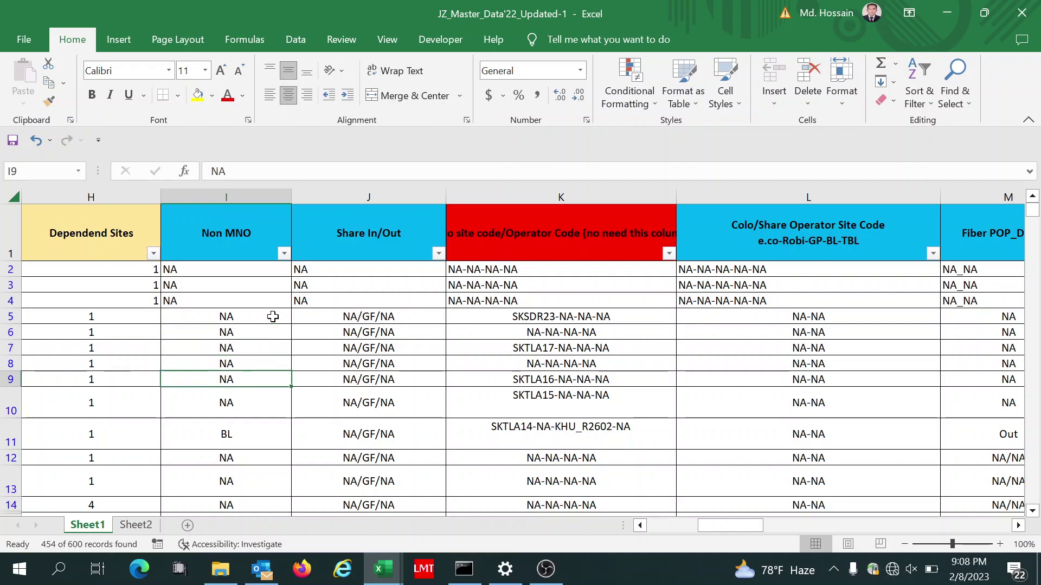
{"action": "key", "text": "Down"}
{"action": "key", "text": "Down"}
{"action": "key", "text": "Down"}
{"action": "key", "text": "Down"}
{"action": "key", "text": "Down"}
{"action": "key", "text": "Down"}
{"action": "key", "text": "Down"}
{"action": "key", "text": "Down"}
{"action": "key", "text": "Down"}
{"action": "key", "text": "Down"}
{"action": "key", "text": "Down"}
{"action": "key", "text": "Down"}
{"action": "key", "text": "Down"}
{"action": "key", "text": "Down"}
{"action": "key", "text": "Down"}
{"action": "key", "text": "Down"}
{"action": "key", "text": "Down"}
{"action": "key", "text": "Down"}
{"action": "key", "text": "Down"}
{"action": "key", "text": "Down"}
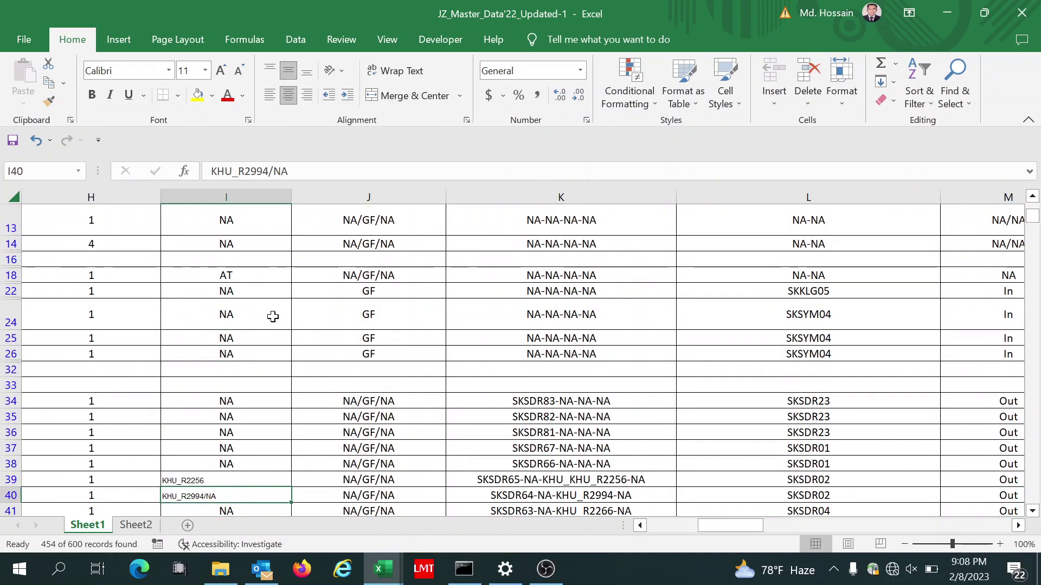
{"action": "key", "text": "Down"}
{"action": "key", "text": "Down"}
{"action": "key", "text": "Down"}
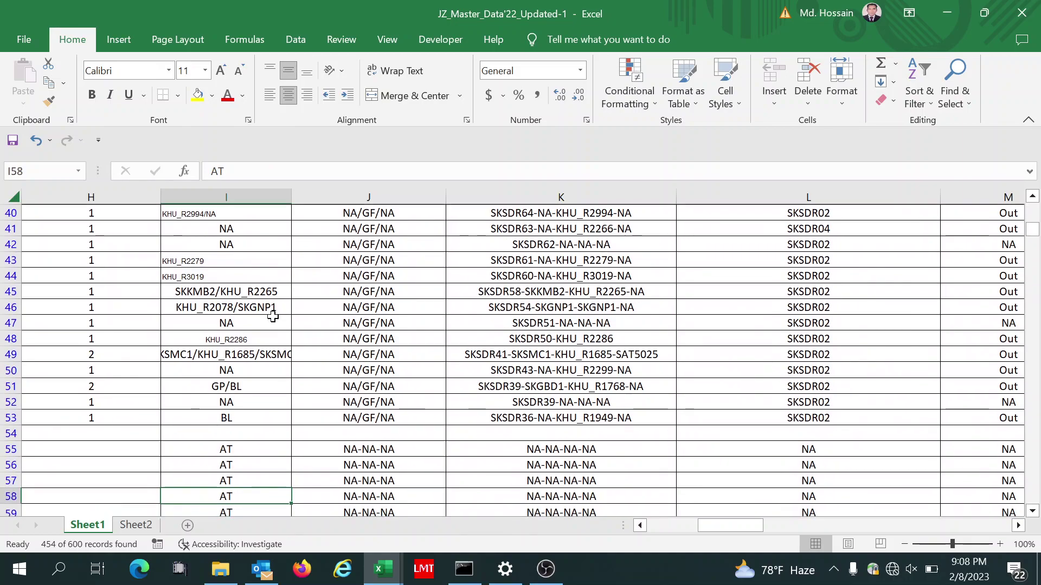
{"action": "key", "text": "Down"}
{"action": "key", "text": "Down"}
{"action": "key", "text": "Down"}
{"action": "key", "text": "Down"}
{"action": "key", "text": "Down"}
{"action": "key", "text": "Down"}
{"action": "key", "text": "Down"}
{"action": "key", "text": "Down"}
{"action": "key", "text": "Down"}
{"action": "key", "text": "Down"}
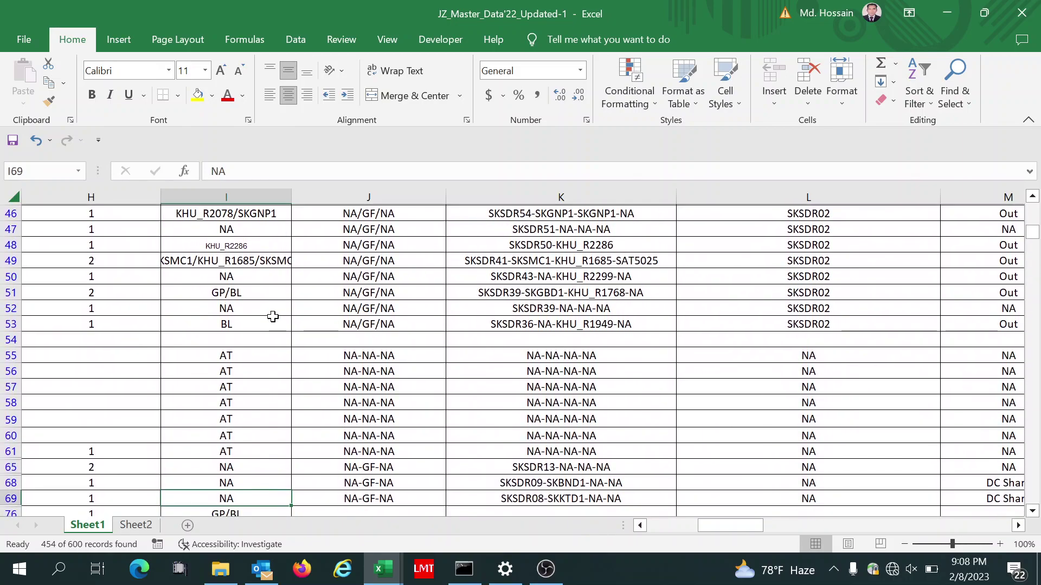
{"action": "key", "text": "Down"}
{"action": "key", "text": "Down"}
{"action": "key", "text": "Down"}
{"action": "key", "text": "Down"}
{"action": "key", "text": "Down"}
{"action": "key", "text": "Down"}
{"action": "key", "text": "Down"}
{"action": "key", "text": "Down"}
{"action": "key", "text": "Down"}
{"action": "key", "text": "Down"}
{"action": "key", "text": "Down"}
{"action": "key", "text": "Down"}
{"action": "key", "text": "Down"}
{"action": "key", "text": "Down"}
{"action": "key", "text": "Down"}
{"action": "key", "text": "Down"}
{"action": "key", "text": "Down"}
{"action": "key", "text": "Down"}
{"action": "key", "text": "Down"}
{"action": "key", "text": "Down"}
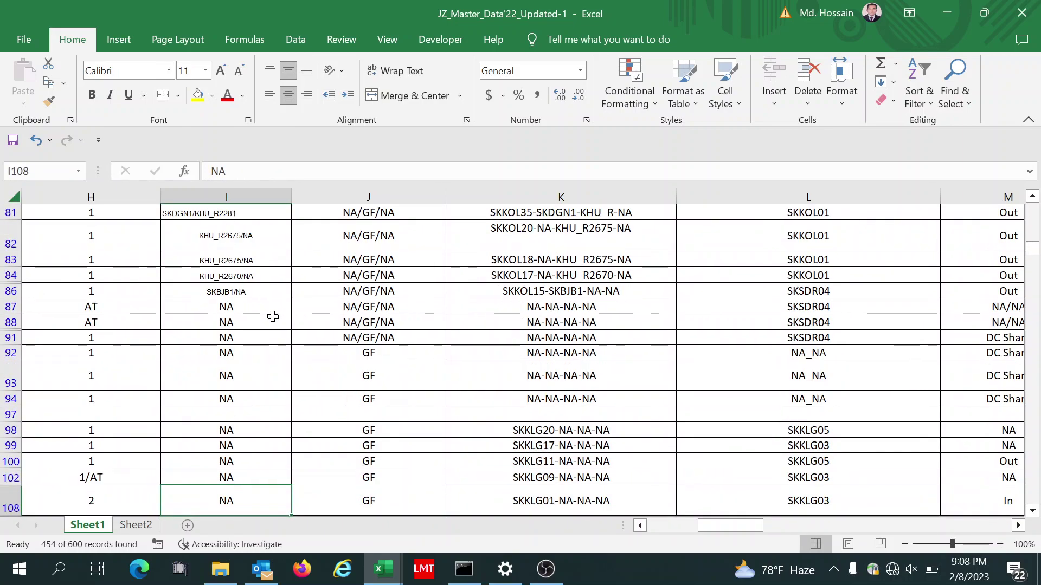
{"action": "key", "text": "Down"}
{"action": "key", "text": "Down"}
{"action": "key", "text": "Down"}
{"action": "key", "text": "Down"}
{"action": "key", "text": "Down"}
{"action": "key", "text": "Down"}
{"action": "key", "text": "Down"}
{"action": "key", "text": "Down"}
{"action": "key", "text": "Down"}
{"action": "key", "text": "Down"}
{"action": "key", "text": "Down"}
{"action": "key", "text": "Down"}
{"action": "key", "text": "Down"}
{"action": "key", "text": "Down"}
{"action": "key", "text": "Down"}
{"action": "key", "text": "Down"}
{"action": "key", "text": "Down"}
{"action": "key", "text": "Down"}
{"action": "key", "text": "Down"}
{"action": "key", "text": "Down"}
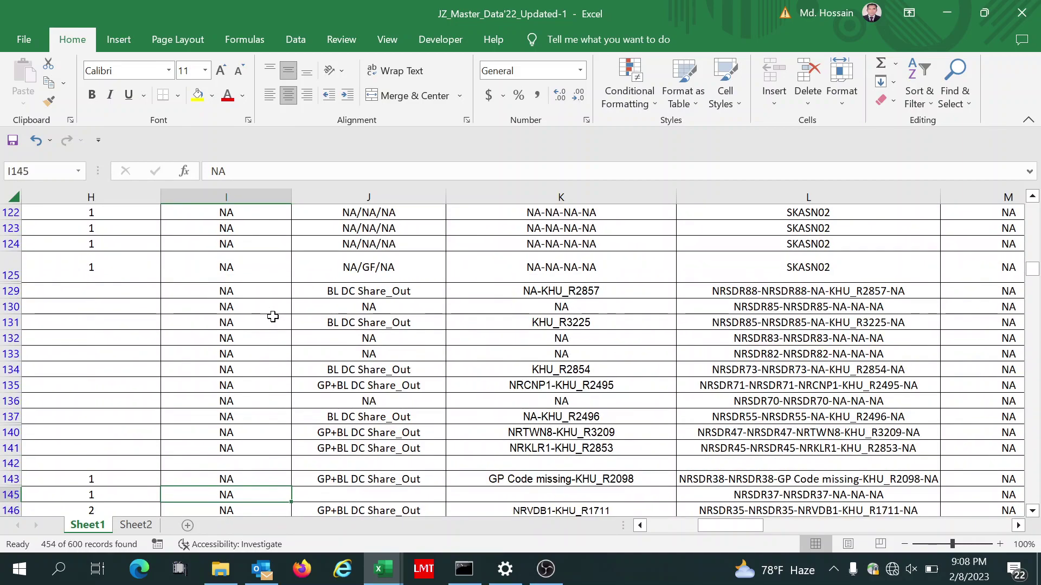
{"action": "key", "text": "Down"}
{"action": "key", "text": "Down"}
{"action": "key", "text": "Down"}
{"action": "key", "text": "Down"}
{"action": "key", "text": "Down"}
{"action": "key", "text": "Down"}
{"action": "key", "text": "Down"}
{"action": "key", "text": "Down"}
{"action": "key", "text": "Down"}
{"action": "key", "text": "Down"}
{"action": "key", "text": "Down"}
{"action": "key", "text": "Down"}
{"action": "key", "text": "Down"}
{"action": "key", "text": "Down"}
{"action": "key", "text": "Down"}
{"action": "key", "text": "Down"}
{"action": "key", "text": "Down"}
{"action": "key", "text": "Down"}
{"action": "key", "text": "Down"}
{"action": "key", "text": "Down"}
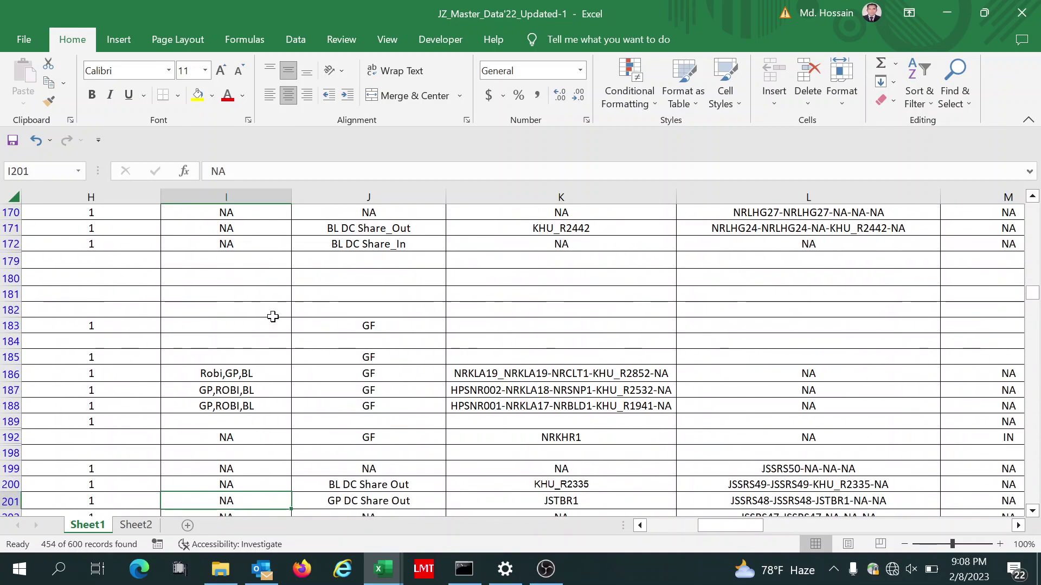
{"action": "key", "text": "Down"}
{"action": "key", "text": "Down"}
{"action": "key", "text": "Down"}
{"action": "key", "text": "Down"}
{"action": "key", "text": "Down"}
{"action": "key", "text": "Down"}
{"action": "key", "text": "Down"}
{"action": "key", "text": "Down"}
{"action": "key", "text": "Down"}
{"action": "key", "text": "Down"}
{"action": "key", "text": "Down"}
{"action": "key", "text": "Down"}
{"action": "key", "text": "Down"}
{"action": "key", "text": "Down"}
{"action": "key", "text": "Down"}
{"action": "key", "text": "Down"}
{"action": "key", "text": "Down"}
{"action": "key", "text": "Down"}
{"action": "key", "text": "Down"}
{"action": "key", "text": "Down"}
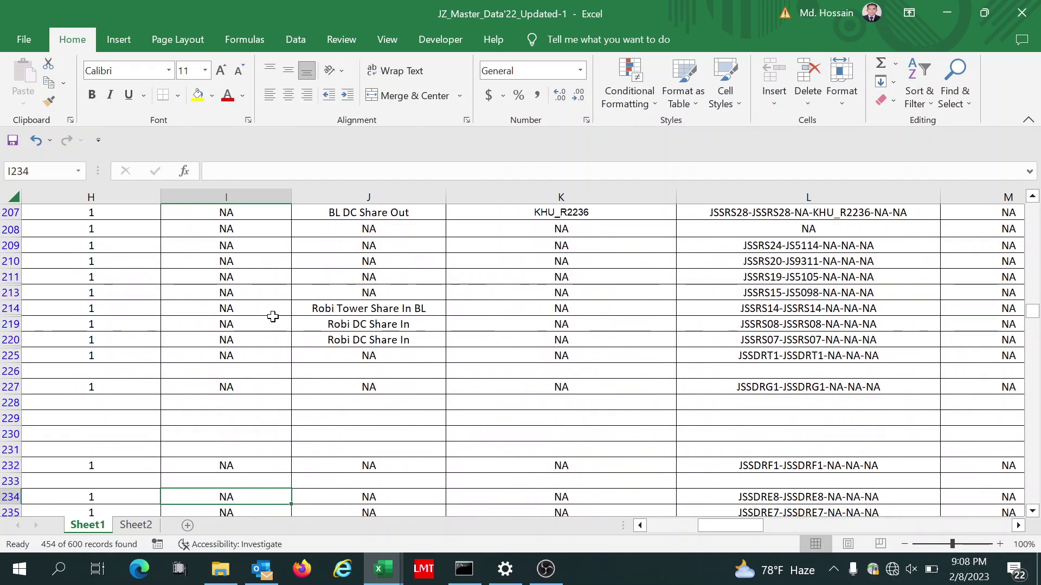
{"action": "key", "text": "Down"}
{"action": "key", "text": "Down"}
{"action": "key", "text": "Down"}
{"action": "key", "text": "Down"}
{"action": "key", "text": "Down"}
{"action": "key", "text": "Down"}
{"action": "key", "text": "Down"}
{"action": "key", "text": "Down"}
{"action": "key", "text": "Down"}
{"action": "key", "text": "Down"}
{"action": "key", "text": "Down"}
{"action": "key", "text": "Down"}
{"action": "key", "text": "Down"}
{"action": "key", "text": "Down"}
{"action": "key", "text": "Down"}
{"action": "key", "text": "Down"}
{"action": "key", "text": "Down"}
{"action": "key", "text": "Down"}
{"action": "key", "text": "Down"}
{"action": "key", "text": "Down"}
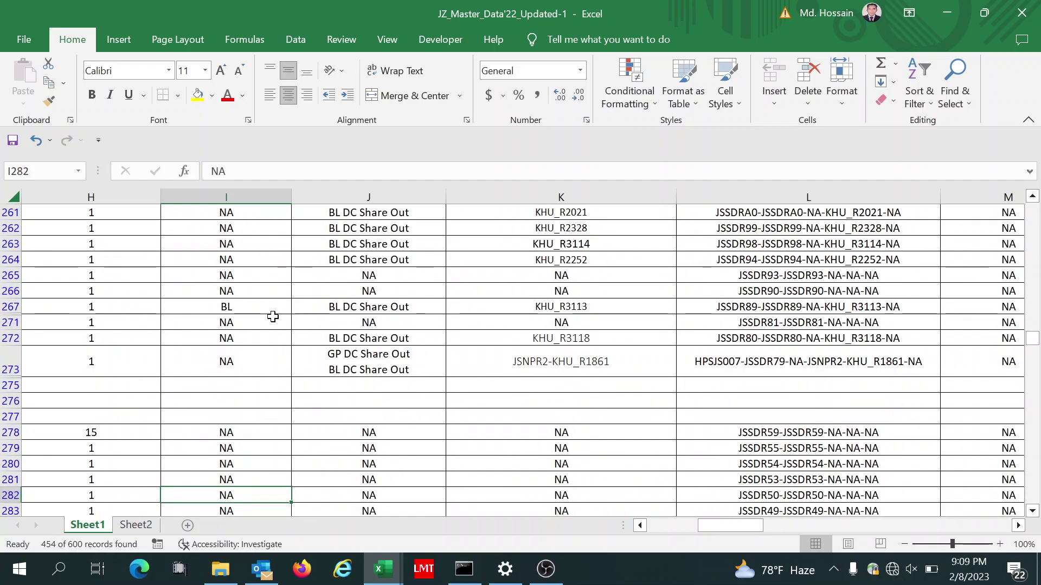
Step: Review the Non MNO column entries from row 282 down past the end of the data to row 495
{"action": "key", "text": "Down"}
{"action": "key", "text": "Down"}
{"action": "key", "text": "Down"}
{"action": "key", "text": "Down"}
{"action": "key", "text": "Down"}
{"action": "key", "text": "Down"}
{"action": "key", "text": "Down"}
{"action": "key", "text": "Down"}
{"action": "key", "text": "Down"}
{"action": "key", "text": "Down"}
{"action": "key", "text": "Down"}
{"action": "key", "text": "Down"}
{"action": "key", "text": "Down"}
{"action": "key", "text": "Down"}
{"action": "key", "text": "Down"}
{"action": "key", "text": "Down"}
{"action": "key", "text": "Down"}
{"action": "key", "text": "Down"}
{"action": "key", "text": "Down"}
{"action": "key", "text": "Down"}
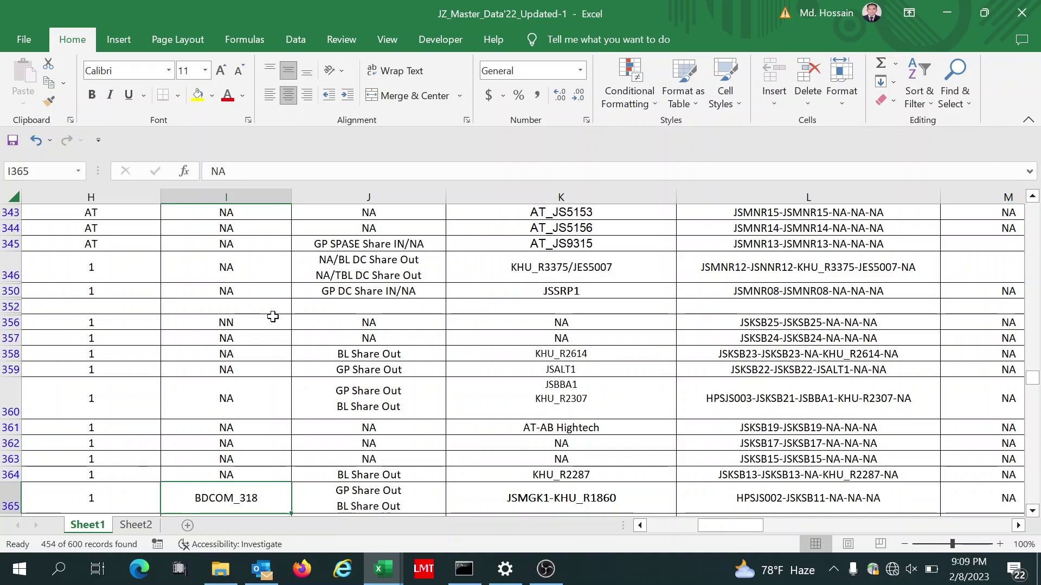
{"action": "key", "text": "Down"}
{"action": "key", "text": "Down"}
{"action": "key", "text": "Down"}
{"action": "key", "text": "Down"}
{"action": "key", "text": "Down"}
{"action": "key", "text": "Down"}
{"action": "key", "text": "Down"}
{"action": "key", "text": "Down"}
{"action": "key", "text": "Down"}
{"action": "key", "text": "Down"}
{"action": "key", "text": "Down"}
{"action": "key", "text": "Down"}
{"action": "key", "text": "Down"}
{"action": "key", "text": "Down"}
{"action": "key", "text": "Down"}
{"action": "key", "text": "Down"}
{"action": "key", "text": "Down"}
{"action": "key", "text": "Down"}
{"action": "key", "text": "Down"}
{"action": "key", "text": "Down"}
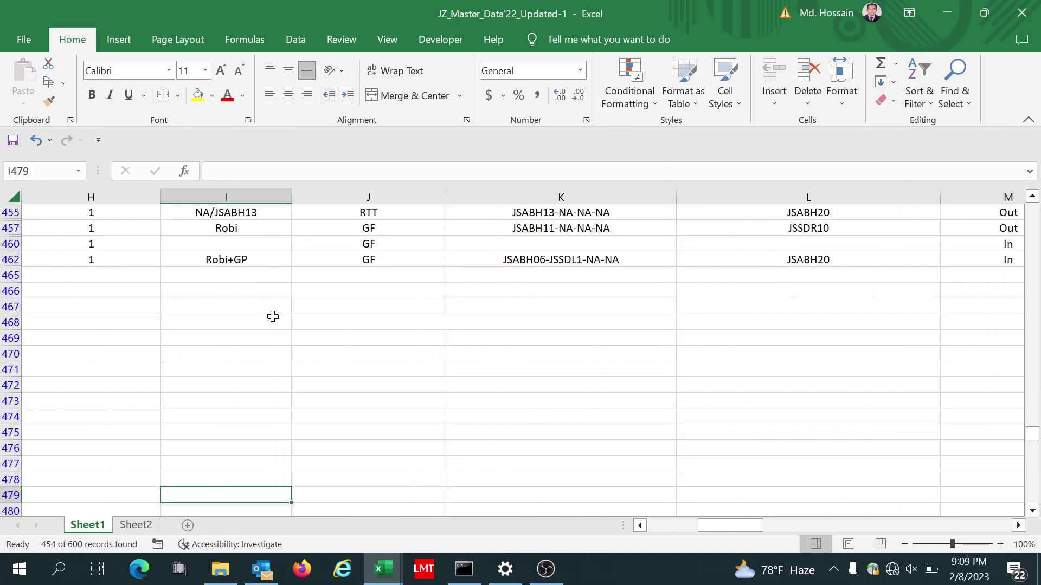
{"action": "key", "text": "Down"}
{"action": "key", "text": "Down"}
{"action": "key", "text": "Down"}
{"action": "key", "text": "Down"}
{"action": "key", "text": "Down"}
{"action": "key", "text": "Down"}
{"action": "key", "text": "Down"}
{"action": "key", "text": "Down"}
{"action": "key", "text": "Down"}
{"action": "key", "text": "Down"}
{"action": "key", "text": "Down"}
{"action": "key", "text": "Down"}
{"action": "key", "text": "Down"}
{"action": "key", "text": "Down"}
{"action": "key", "text": "Down"}
{"action": "key", "text": "Down"}
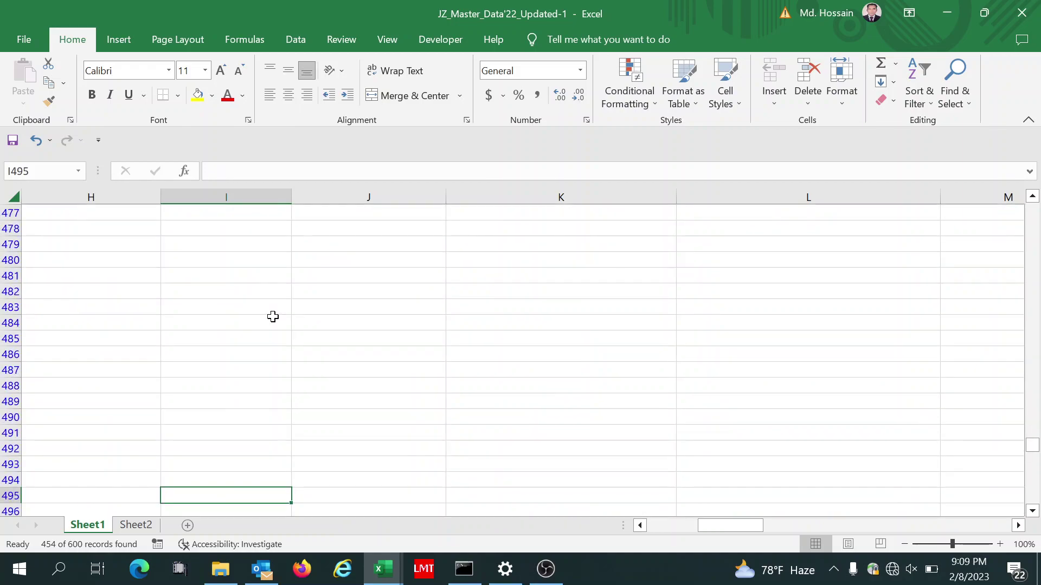
Step: Review the Non MNO column upward from row 495 and return to the header row of the sheet
{"action": "key", "text": "Up"}
{"action": "key", "text": "Up"}
{"action": "key", "text": "Up"}
{"action": "key", "text": "Up"}
{"action": "key", "text": "Up"}
{"action": "key", "text": "Up"}
{"action": "key", "text": "Up"}
{"action": "key", "text": "Up"}
{"action": "key", "text": "Up"}
{"action": "key", "text": "Up"}
{"action": "key", "text": "Up"}
{"action": "key", "text": "Up"}
{"action": "key", "text": "Up"}
{"action": "key", "text": "Up"}
{"action": "key", "text": "Up"}
{"action": "key", "text": "Up"}
{"action": "key", "text": "Up"}
{"action": "key", "text": "Up"}
{"action": "key", "text": "Up"}
{"action": "key", "text": "Up"}
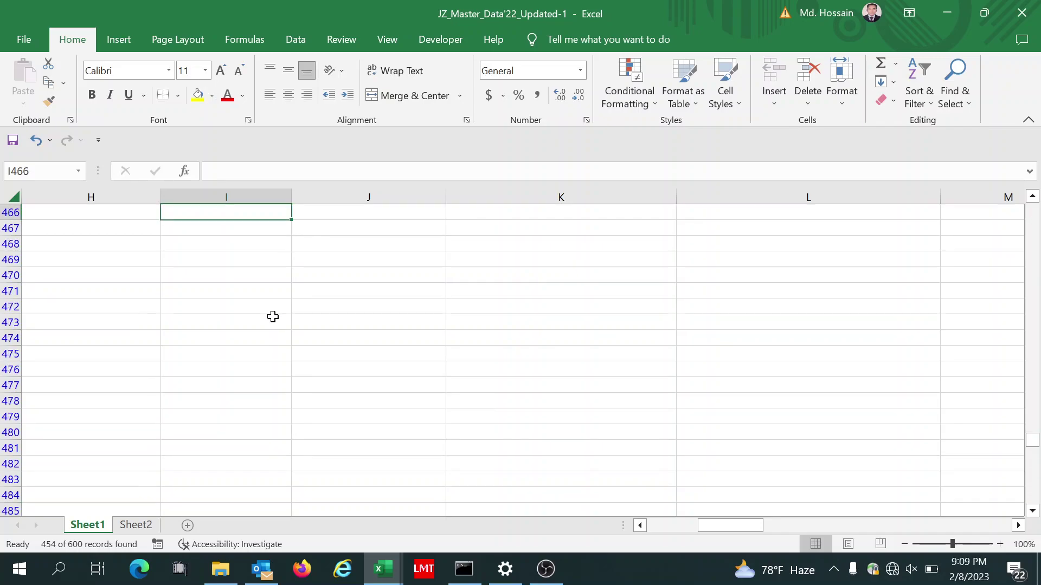
{"action": "key", "text": "Page_Up"}
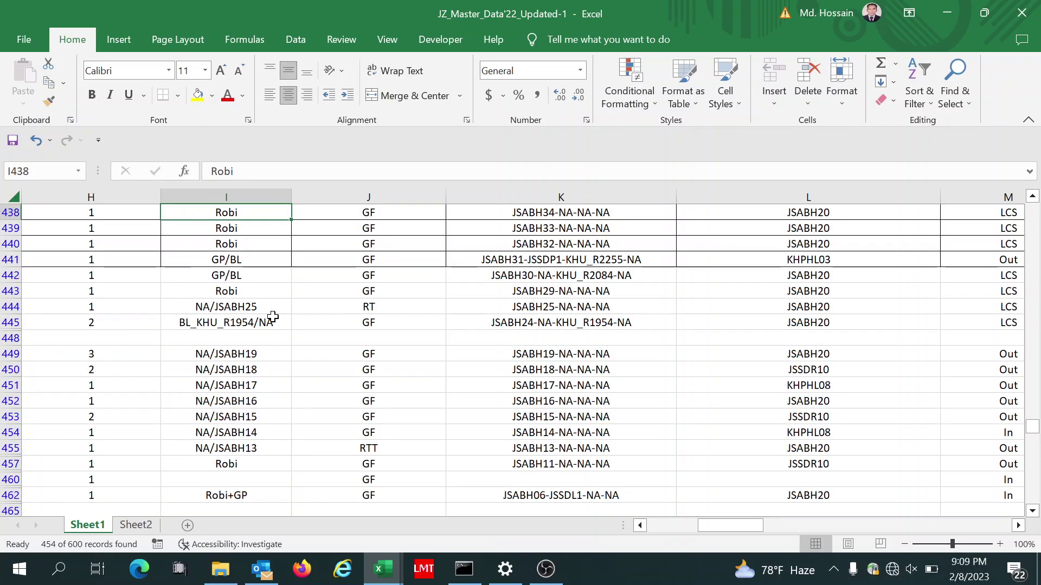
{"action": "key", "text": "Page_Up"}
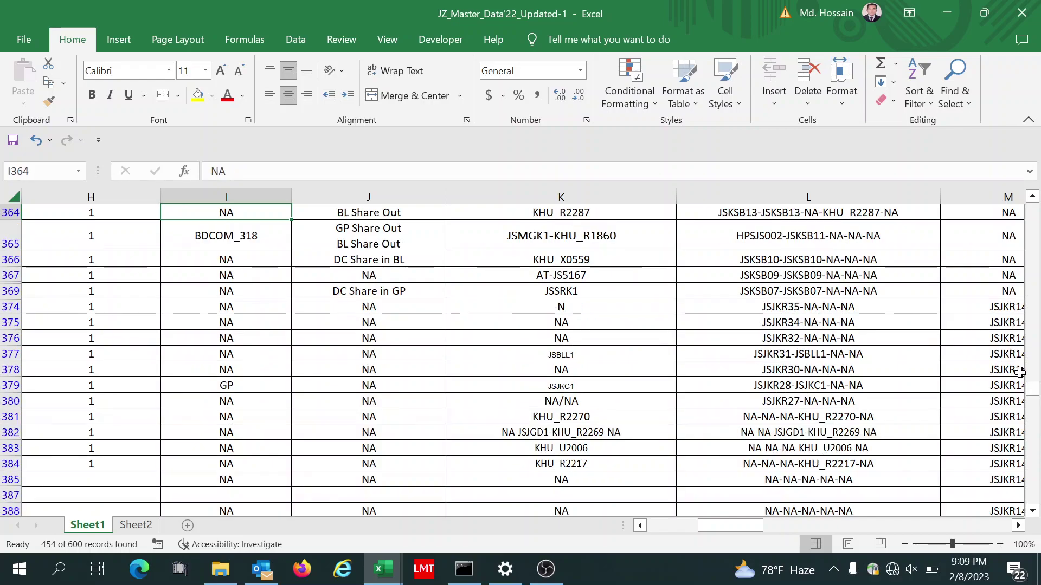
{"action": "left_click_drag", "start_coordinate": [1033, 391], "coordinate": [1033, 234]}
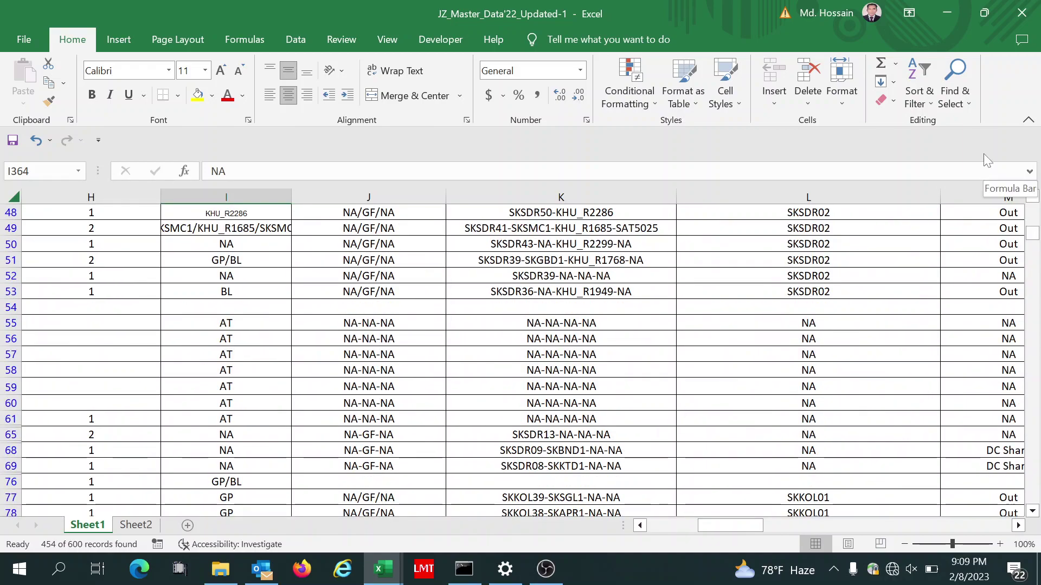
{"action": "left_click_drag", "start_coordinate": [1033, 244], "coordinate": [1033, 208]}
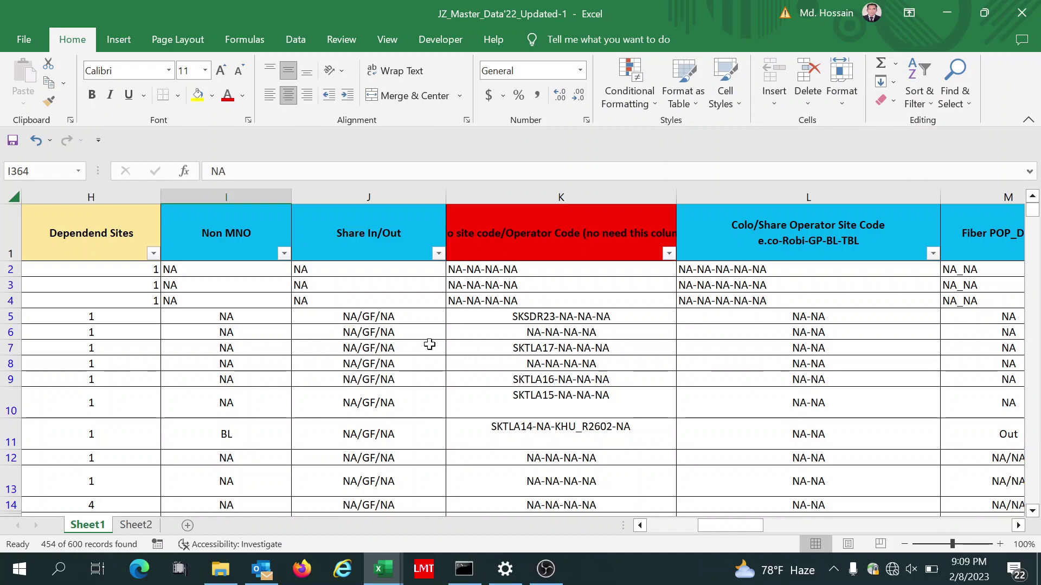
Step: Check the row 3 entries from Share In/Out through the operator code columns and Fiber POP_DWDM to the second Share In/Out
{"action": "left_click", "coordinate": [381, 285]}
{"action": "key", "text": "Right"}
{"action": "key", "text": "Right"}
{"action": "key", "text": "Right"}
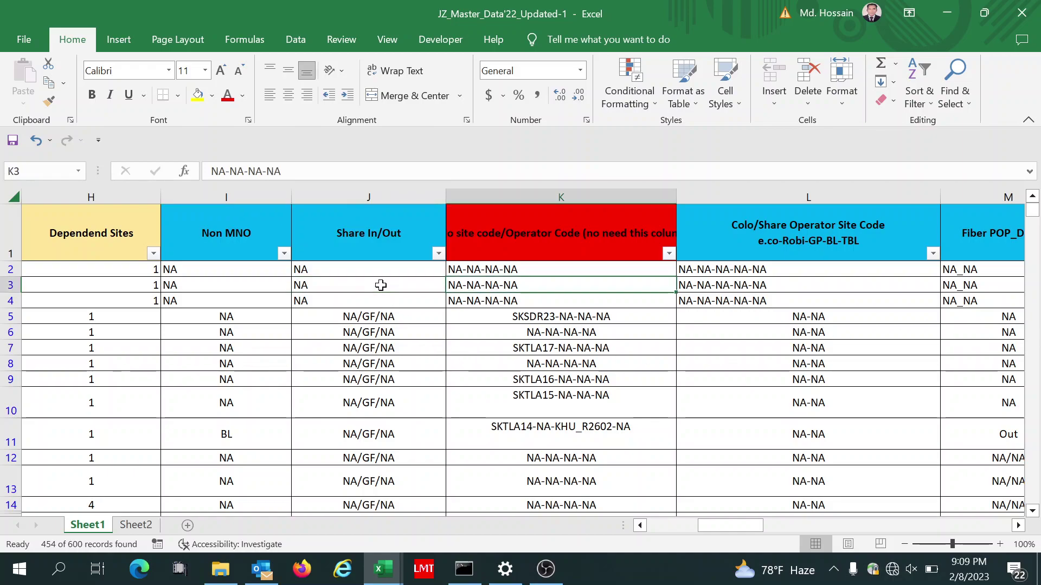
{"action": "key", "text": "Right"}
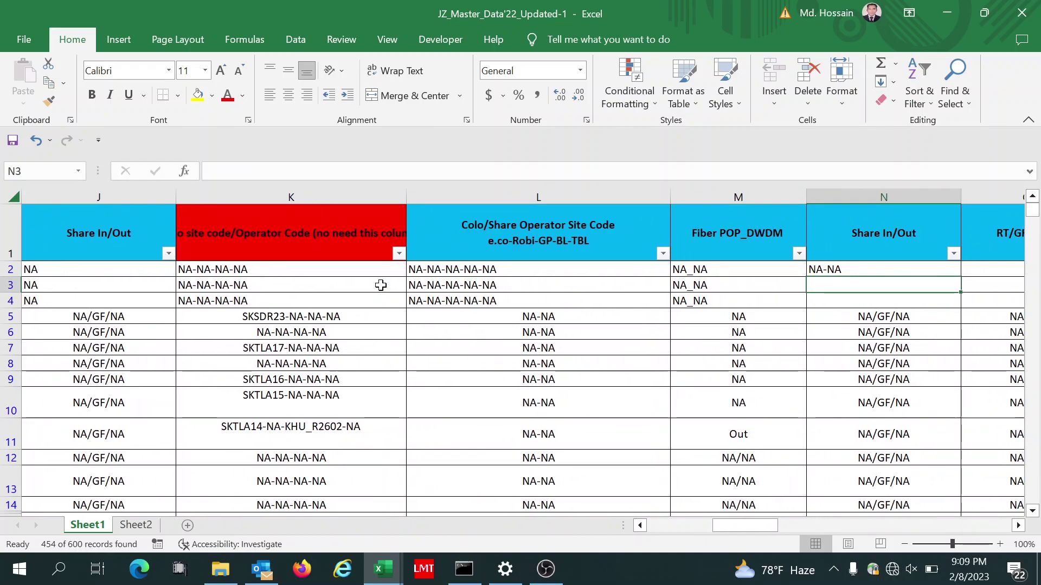
{"action": "key", "text": "Left"}
{"action": "key", "text": "Left"}
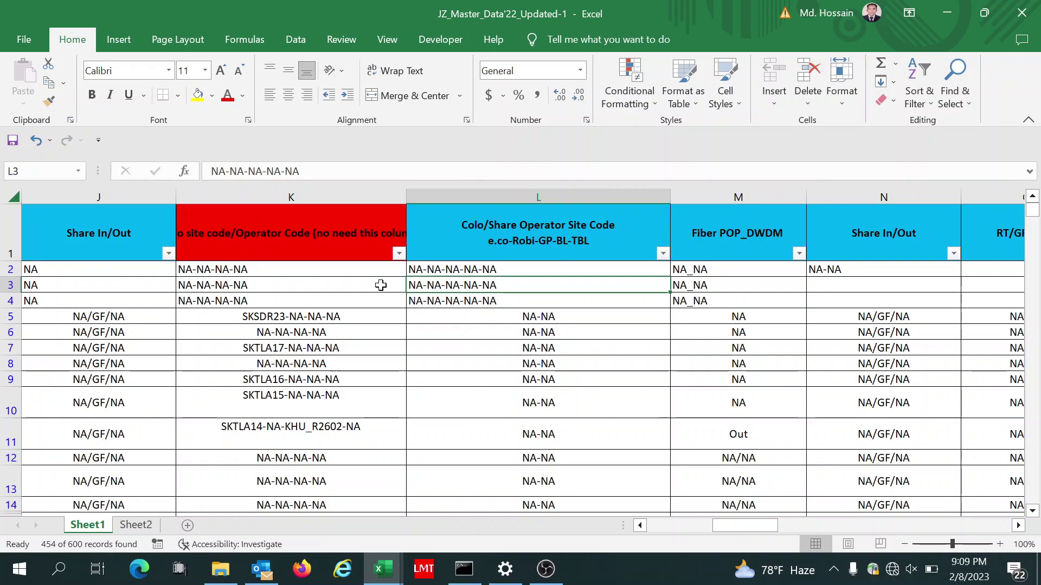
{"action": "key", "text": "Right"}
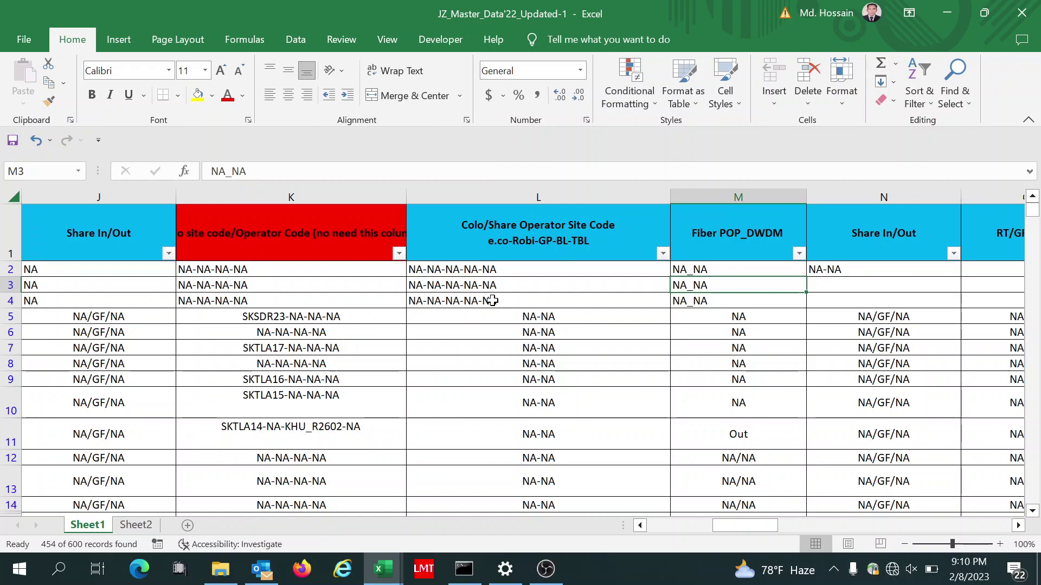
Step: Inspect the SKSDR23 operator code entry in row 5 and the column headers from Colo site code/Operator Code to Lon
{"action": "left_click", "coordinate": [306, 314]}
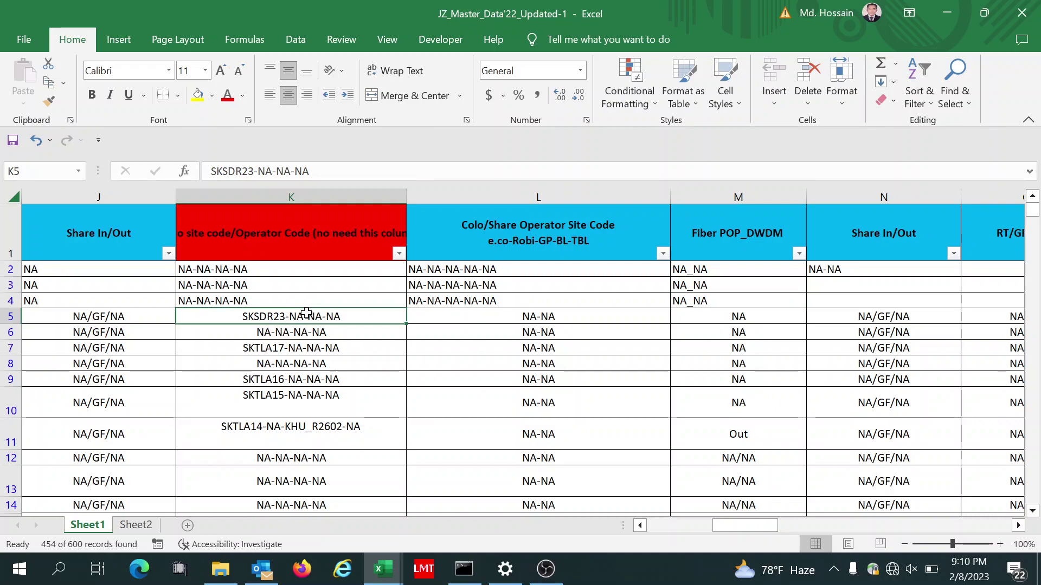
{"action": "left_click", "coordinate": [324, 237]}
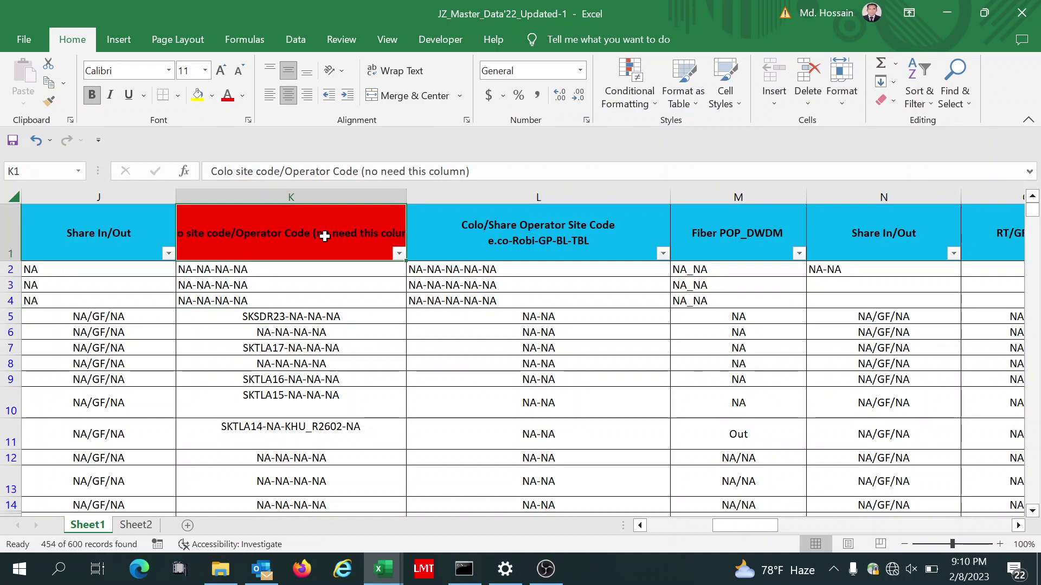
{"action": "key", "text": "Right"}
{"action": "key", "text": "Right"}
{"action": "key", "text": "Right"}
{"action": "key", "text": "Right"}
{"action": "key", "text": "Right"}
{"action": "key", "text": "Right"}
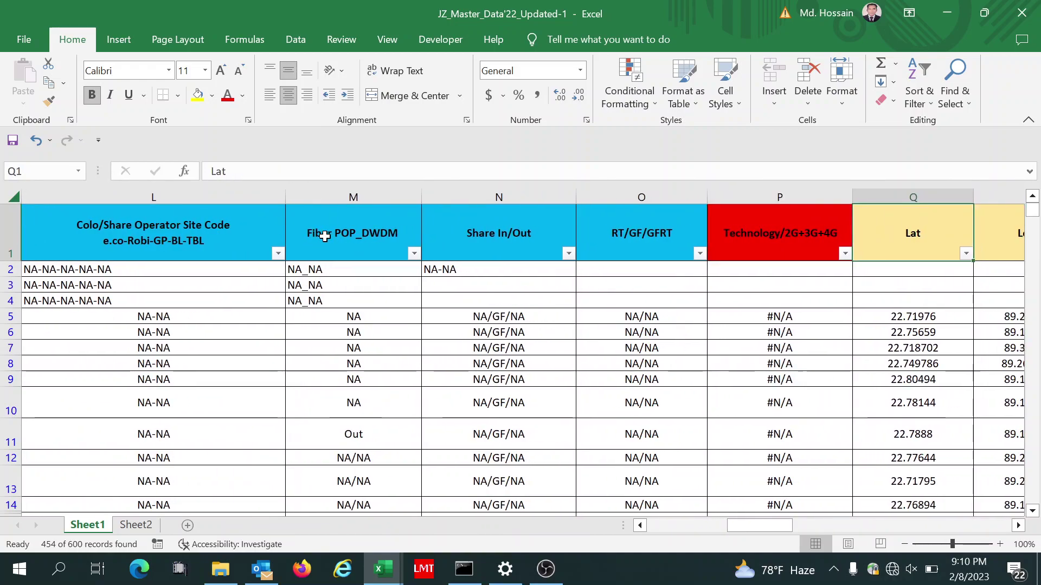
{"action": "key", "text": "Right"}
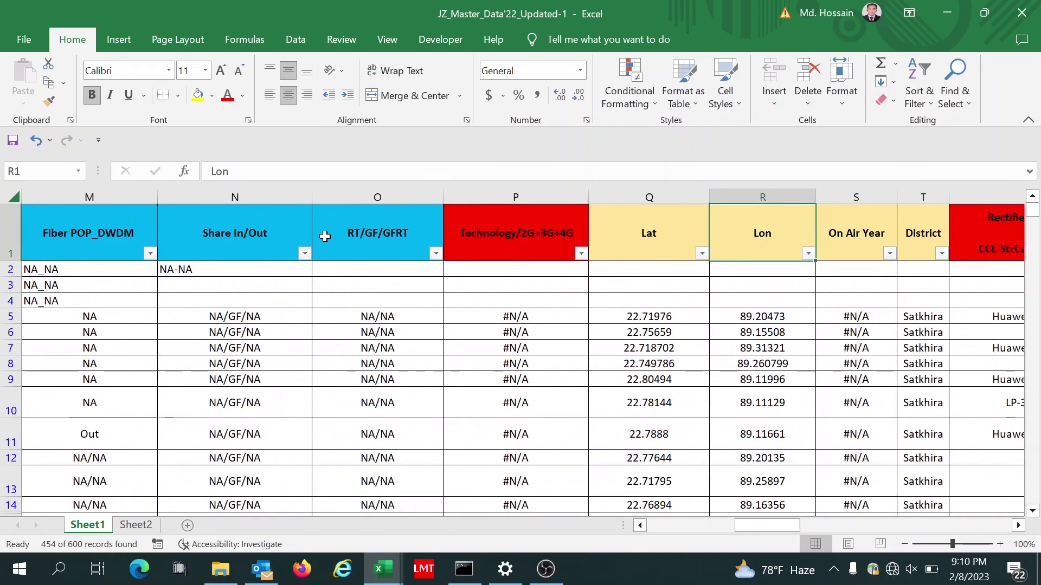
Step: Recheck the headers from Lon back to the first Share In/Out and forward to the Share In/Out after Fiber POP_DWDM
{"action": "key", "text": "Left"}
{"action": "key", "text": "Left"}
{"action": "key", "text": "Left"}
{"action": "key", "text": "Left"}
{"action": "key", "text": "Left"}
{"action": "key", "text": "Left"}
{"action": "key", "text": "Left"}
{"action": "key", "text": "Left"}
{"action": "key", "text": "Left"}
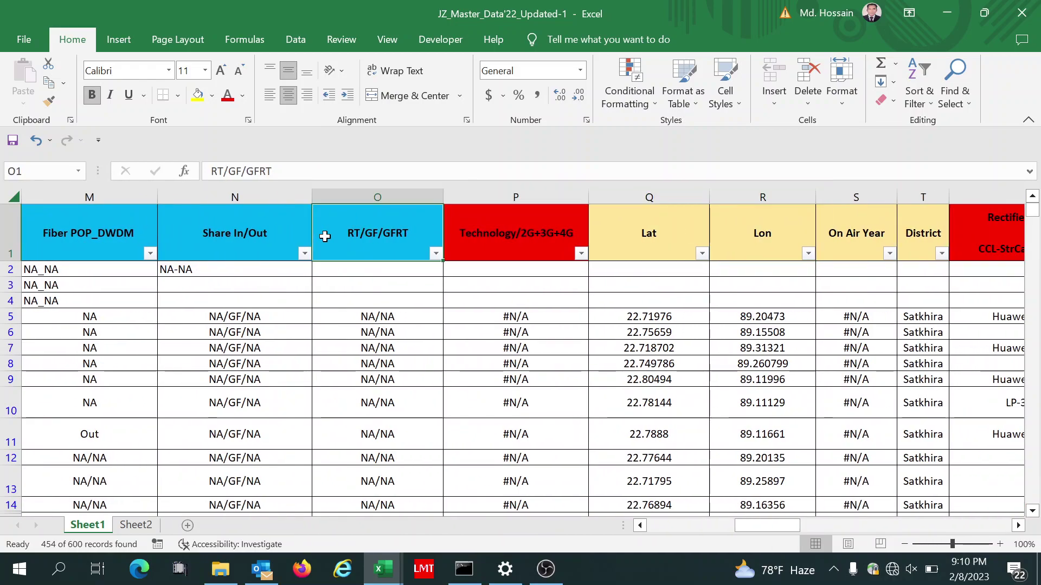
{"action": "key", "text": "Right"}
{"action": "key", "text": "Right"}
{"action": "key", "text": "Right"}
{"action": "key", "text": "Right"}
{"action": "key", "text": "Right"}
{"action": "key", "text": "Right"}
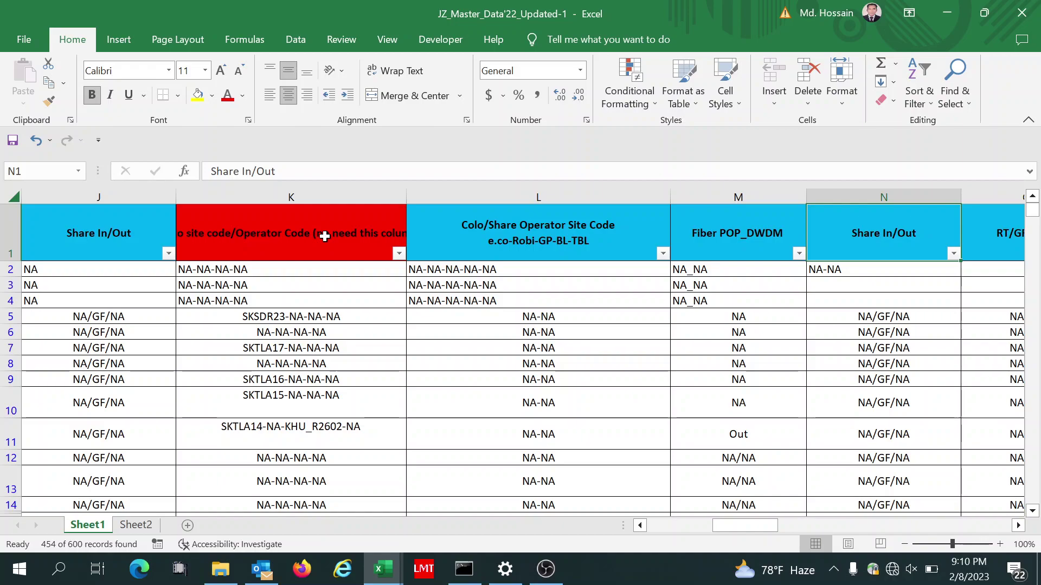
Step: Review the column headers from RT/GF/GFRT through the rectifier, battery and DG columns to ECO/RMS
{"action": "key", "text": "Right"}
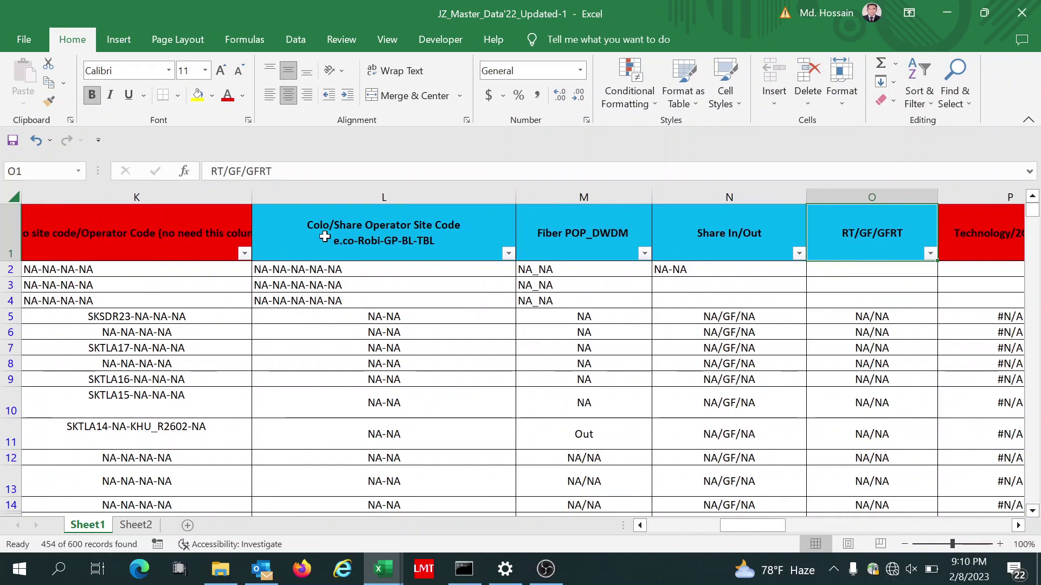
{"action": "key", "text": "Right"}
{"action": "key", "text": "Right"}
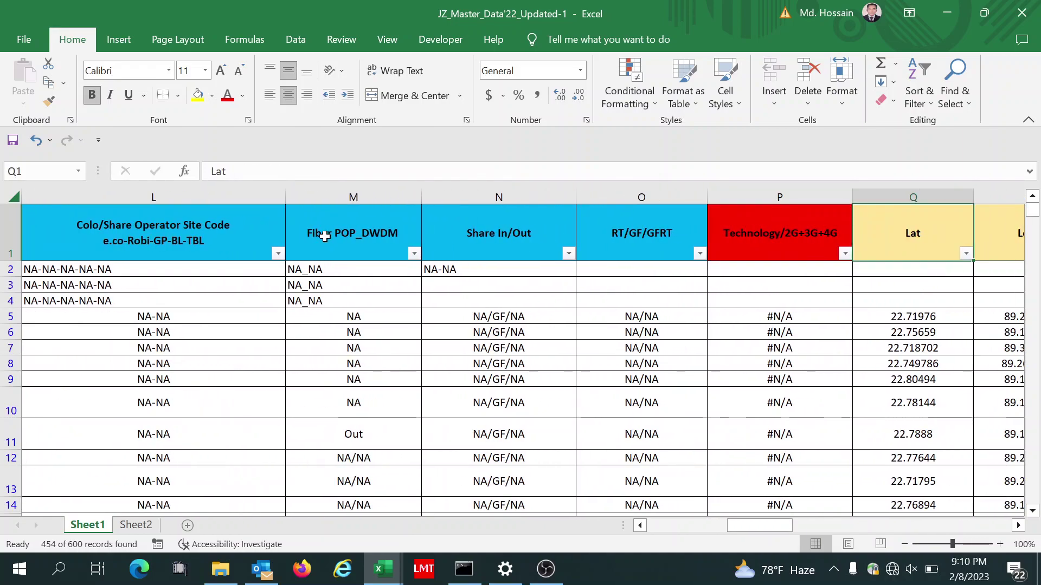
{"action": "key", "text": "Right"}
{"action": "key", "text": "Right"}
{"action": "key", "text": "Right"}
{"action": "key", "text": "Right"}
{"action": "key", "text": "Right"}
{"action": "key", "text": "Right"}
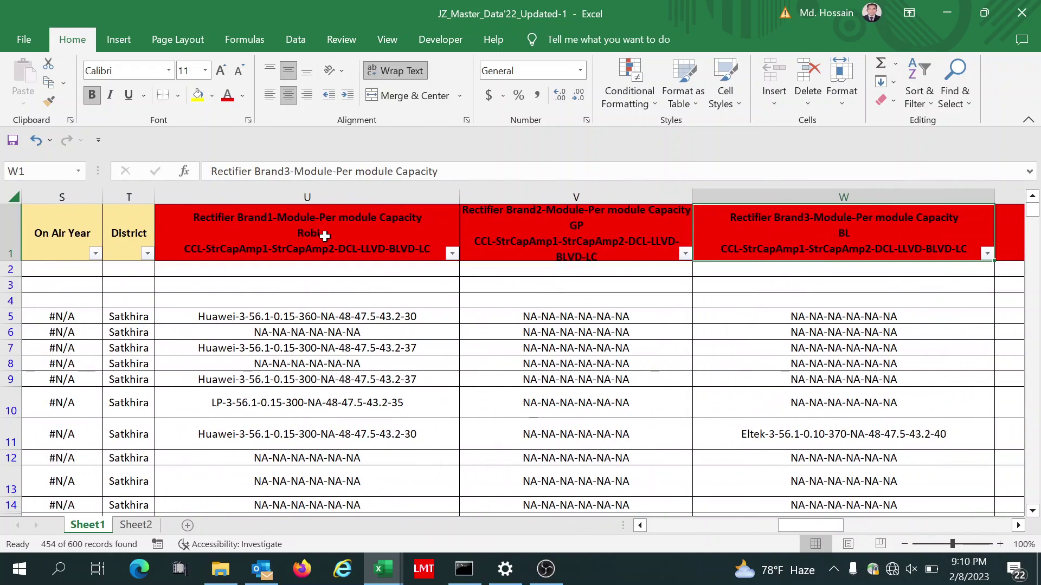
{"action": "key", "text": "Right"}
{"action": "key", "text": "Right"}
{"action": "key", "text": "Right"}
{"action": "key", "text": "Right"}
{"action": "key", "text": "Right"}
{"action": "key", "text": "Right"}
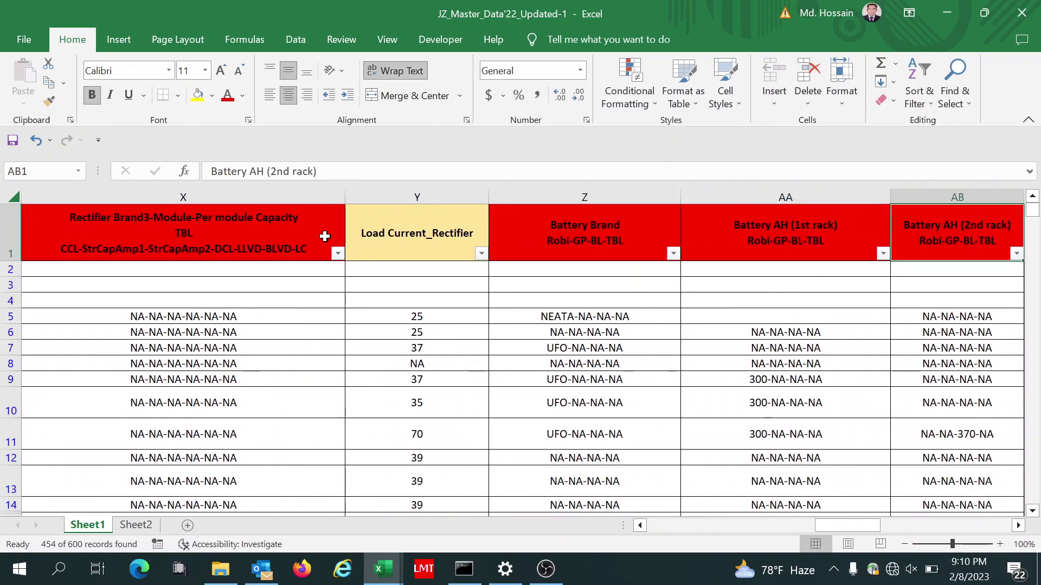
{"action": "key", "text": "Right"}
{"action": "key", "text": "Right"}
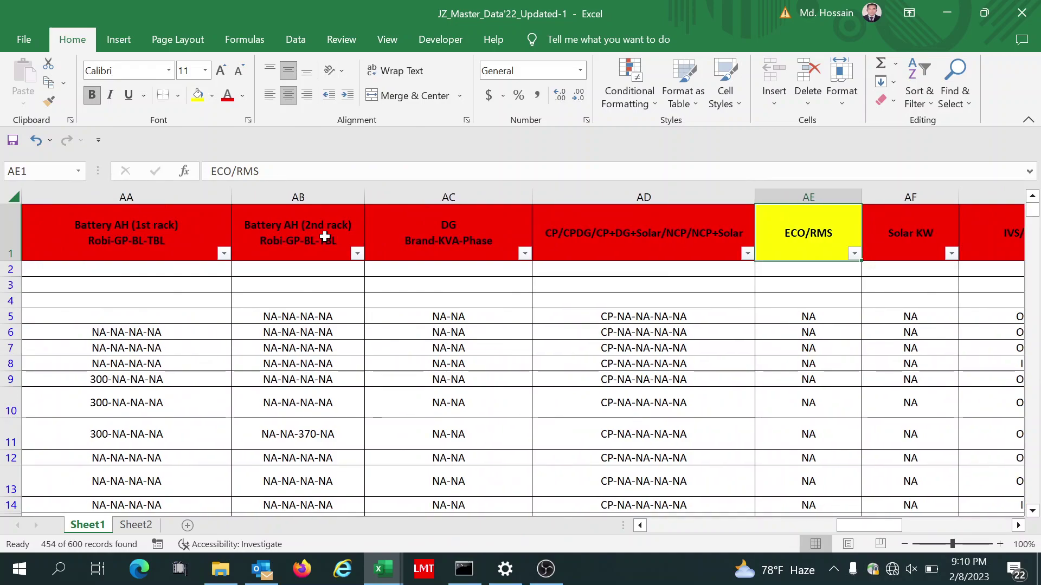
Step: Review the column headers from ECO/RMS back through the battery, rectifier and location columns to Fiber POP_DWDM
{"action": "key", "text": "Left"}
{"action": "key", "text": "Left"}
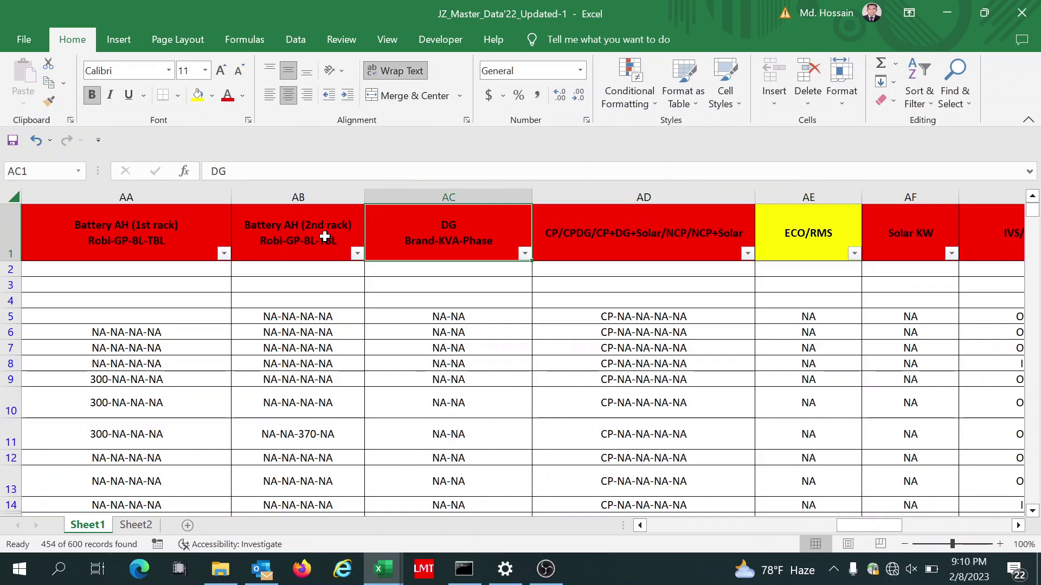
{"action": "key", "text": "Left"}
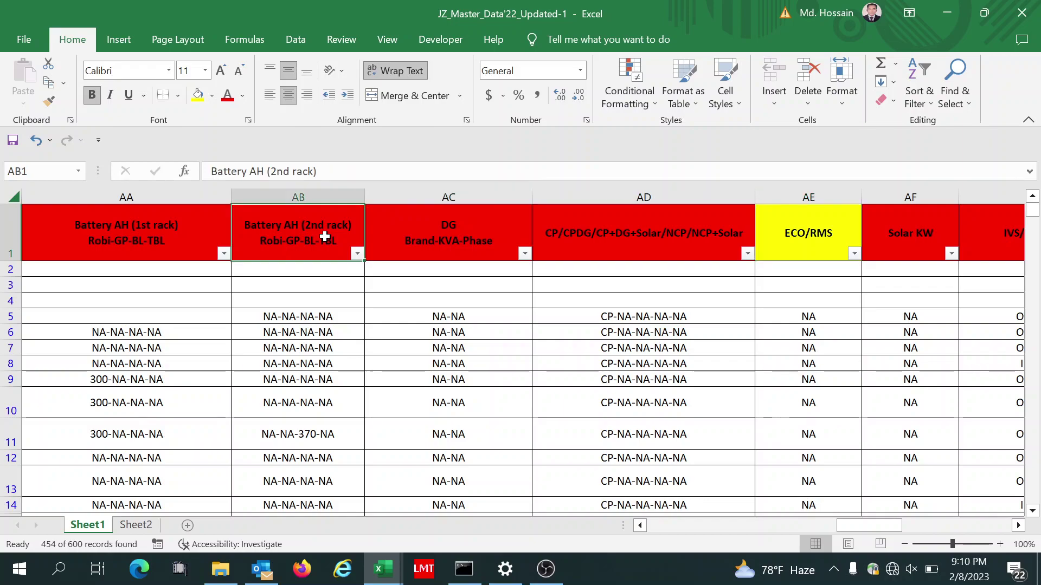
{"action": "key", "text": "Left"}
{"action": "key", "text": "Left"}
{"action": "key", "text": "Left"}
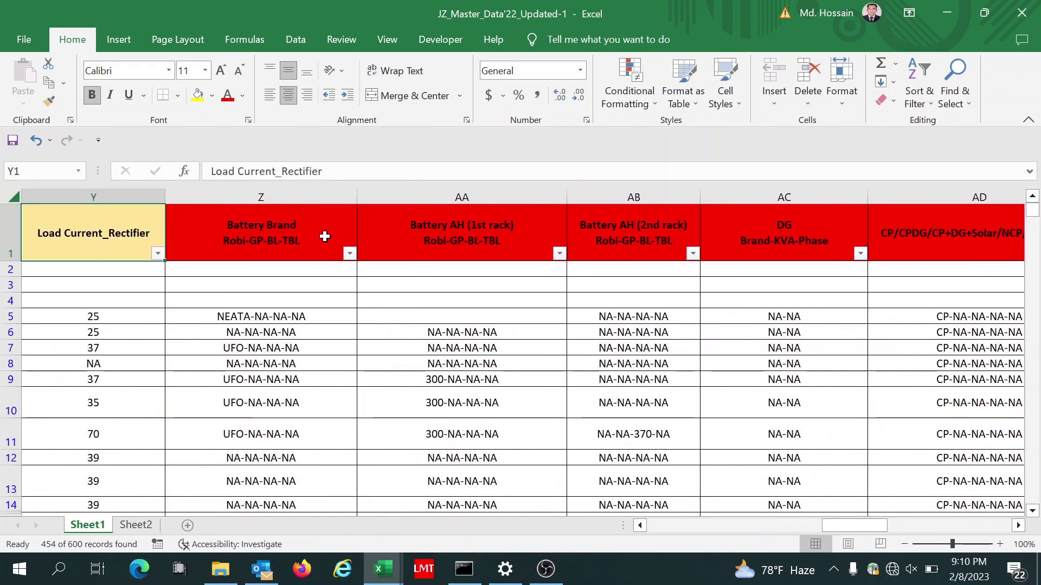
{"action": "key", "text": "Left"}
{"action": "key", "text": "Left"}
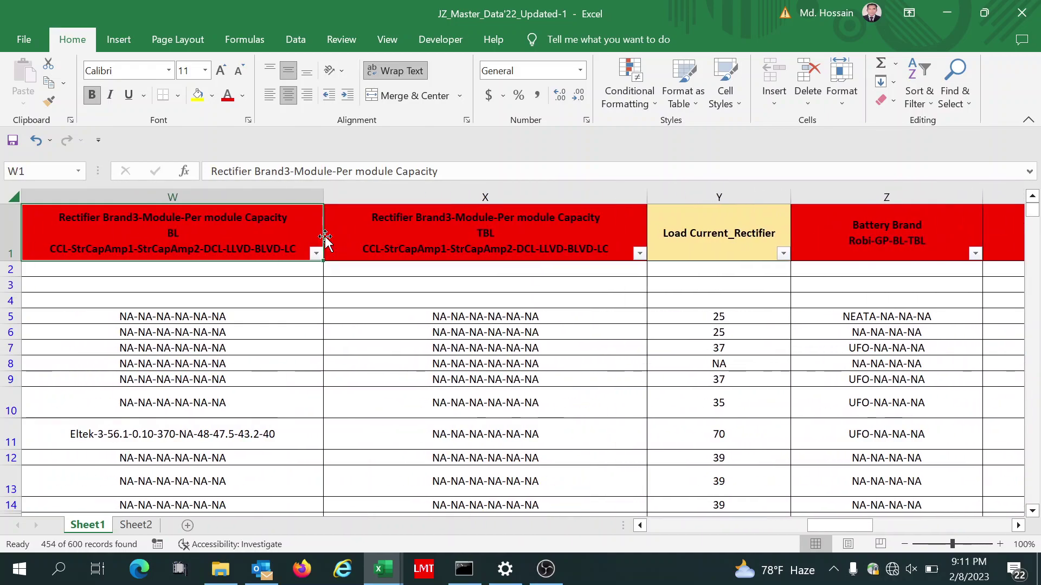
{"action": "key", "text": "Left"}
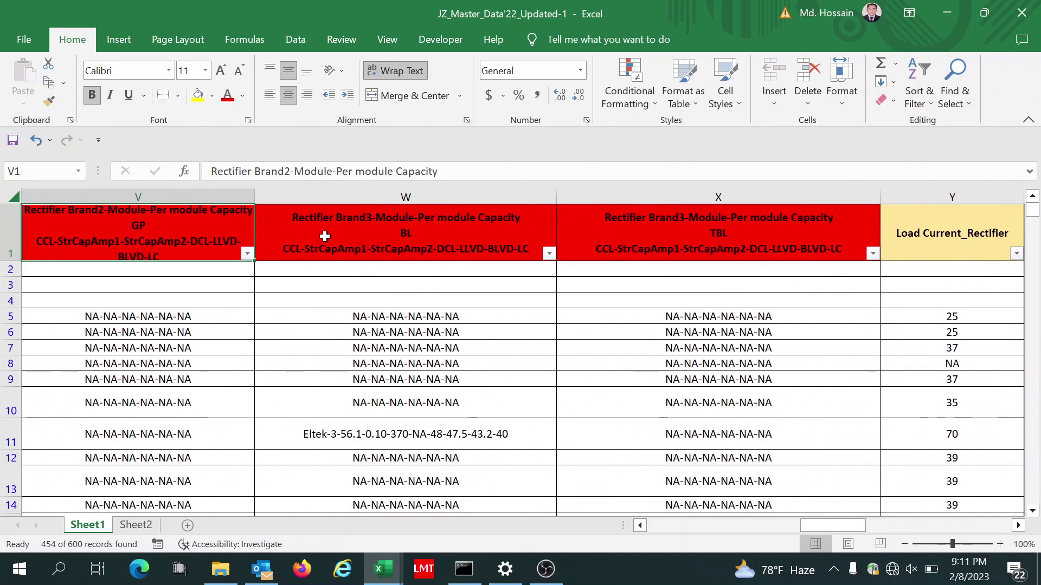
{"action": "key", "text": "Left"}
{"action": "key", "text": "Left"}
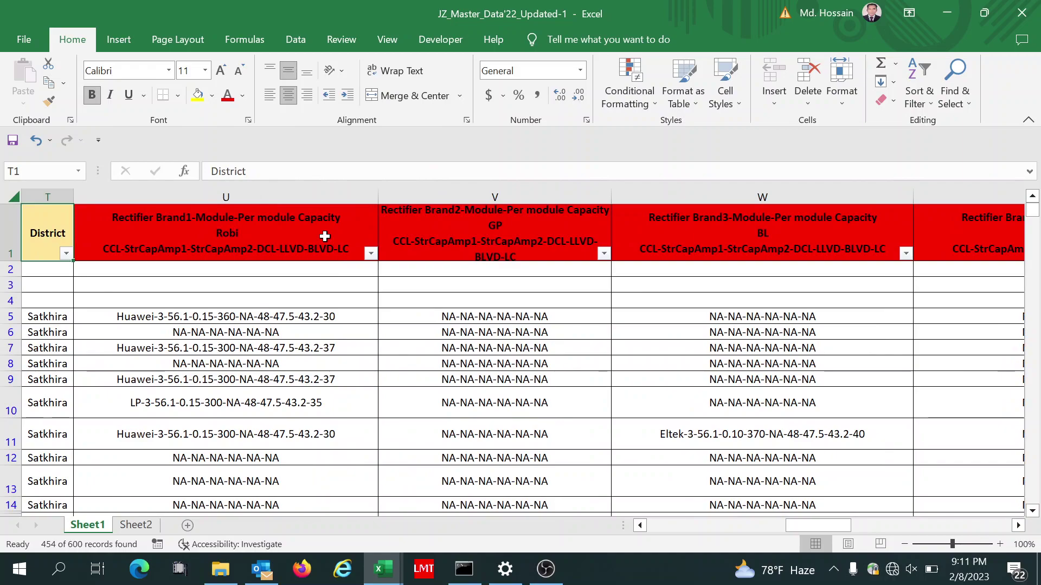
{"action": "key", "text": "Left"}
{"action": "key", "text": "Left"}
{"action": "key", "text": "Left"}
{"action": "key", "text": "Left"}
{"action": "key", "text": "Left"}
{"action": "key", "text": "Left"}
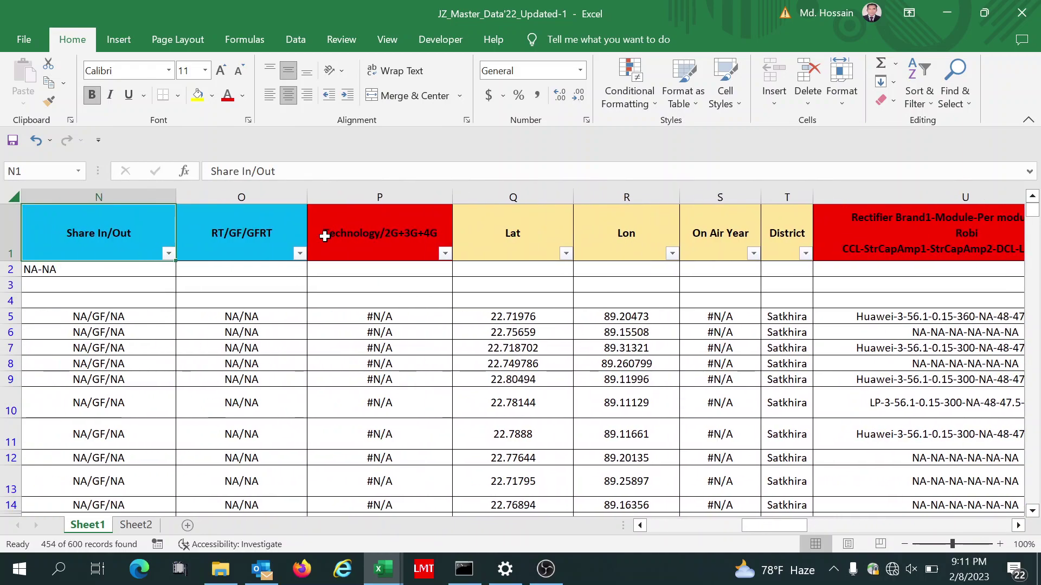
{"action": "key", "text": "Left"}
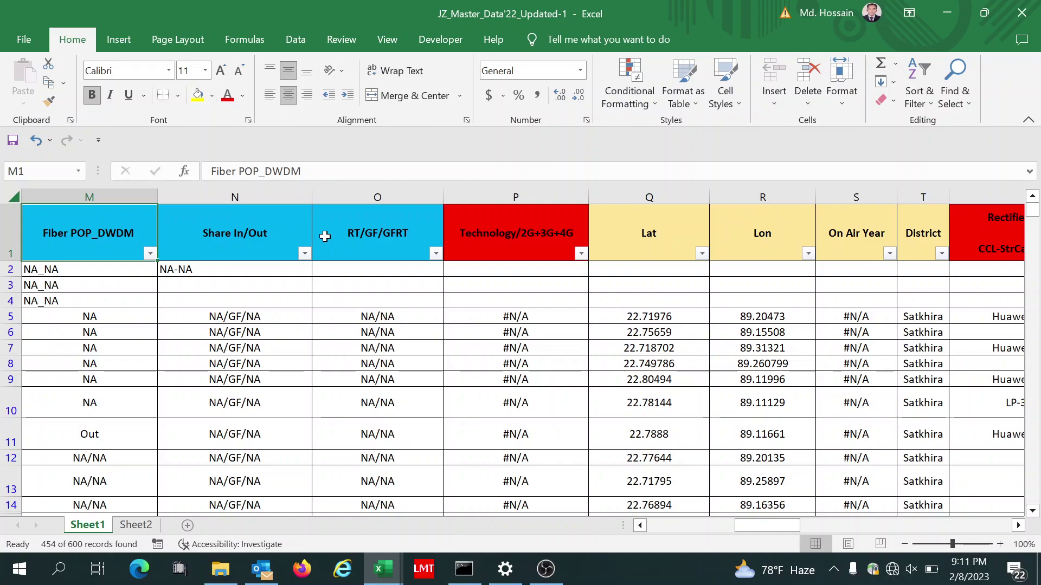
Step: Examine the Technology/2G+3G+4G column entries from row 5 down through the Satkhira sites to the Narail sites at row 140
{"action": "left_click", "coordinate": [592, 314]}
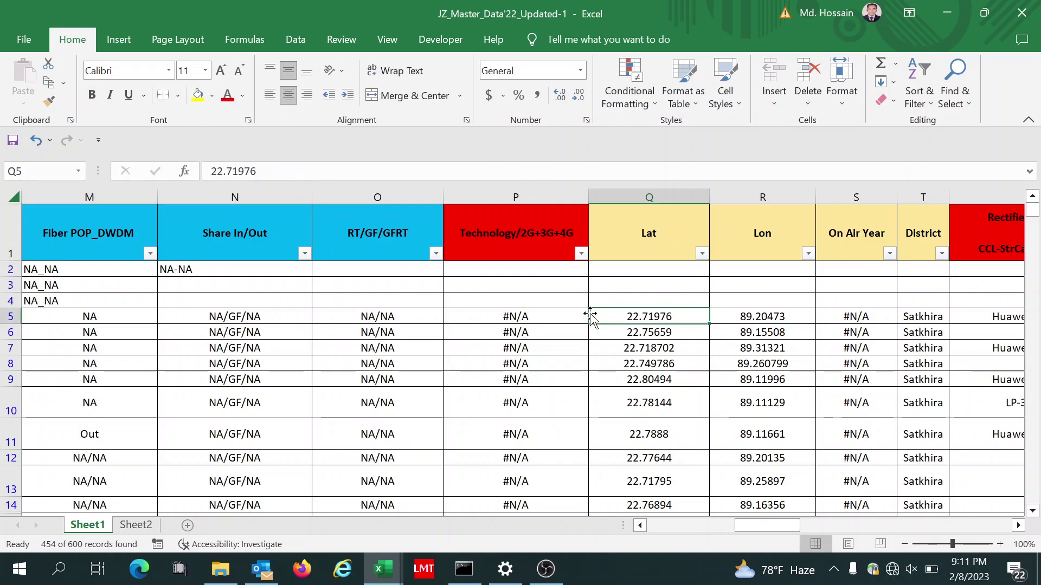
{"action": "left_click", "coordinate": [526, 314]}
{"action": "key", "text": "Down"}
{"action": "key", "text": "Down"}
{"action": "key", "text": "Down"}
{"action": "key", "text": "Down"}
{"action": "key", "text": "Down"}
{"action": "key", "text": "Down"}
{"action": "key", "text": "Down"}
{"action": "key", "text": "Down"}
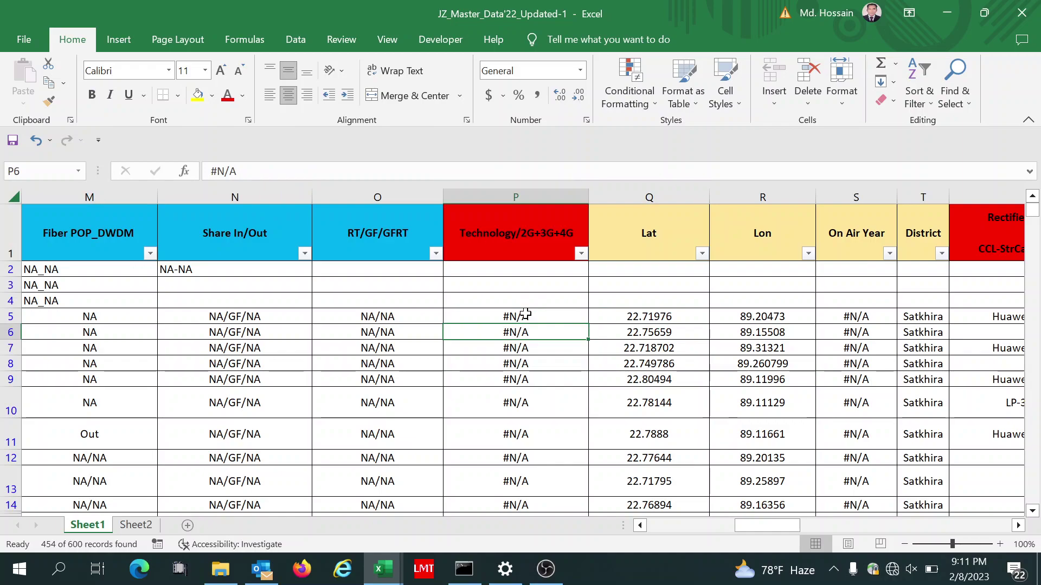
{"action": "key", "text": "Down"}
{"action": "key", "text": "Down"}
{"action": "key", "text": "Down"}
{"action": "key", "text": "Down"}
{"action": "key", "text": "Down"}
{"action": "key", "text": "Down"}
{"action": "key", "text": "Down"}
{"action": "key", "text": "Down"}
{"action": "key", "text": "Down"}
{"action": "key", "text": "Down"}
{"action": "key", "text": "Down"}
{"action": "key", "text": "Down"}
{"action": "key", "text": "Down"}
{"action": "key", "text": "Down"}
{"action": "key", "text": "Down"}
{"action": "key", "text": "Down"}
{"action": "key", "text": "Down"}
{"action": "key", "text": "Down"}
{"action": "key", "text": "Down"}
{"action": "key", "text": "Down"}
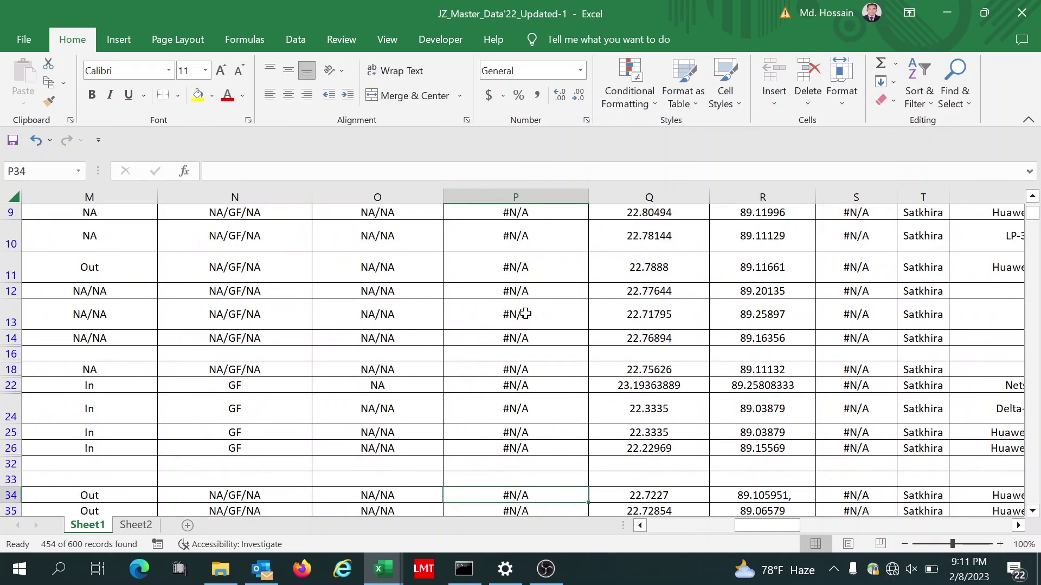
{"action": "key", "text": "Down"}
{"action": "key", "text": "Down"}
{"action": "key", "text": "Down"}
{"action": "key", "text": "Down"}
{"action": "key", "text": "Down"}
{"action": "key", "text": "Down"}
{"action": "key", "text": "Down"}
{"action": "key", "text": "Down"}
{"action": "key", "text": "Down"}
{"action": "key", "text": "Down"}
{"action": "key", "text": "Down"}
{"action": "key", "text": "Down"}
{"action": "key", "text": "Down"}
{"action": "key", "text": "Down"}
{"action": "key", "text": "Down"}
{"action": "key", "text": "Down"}
{"action": "key", "text": "Down"}
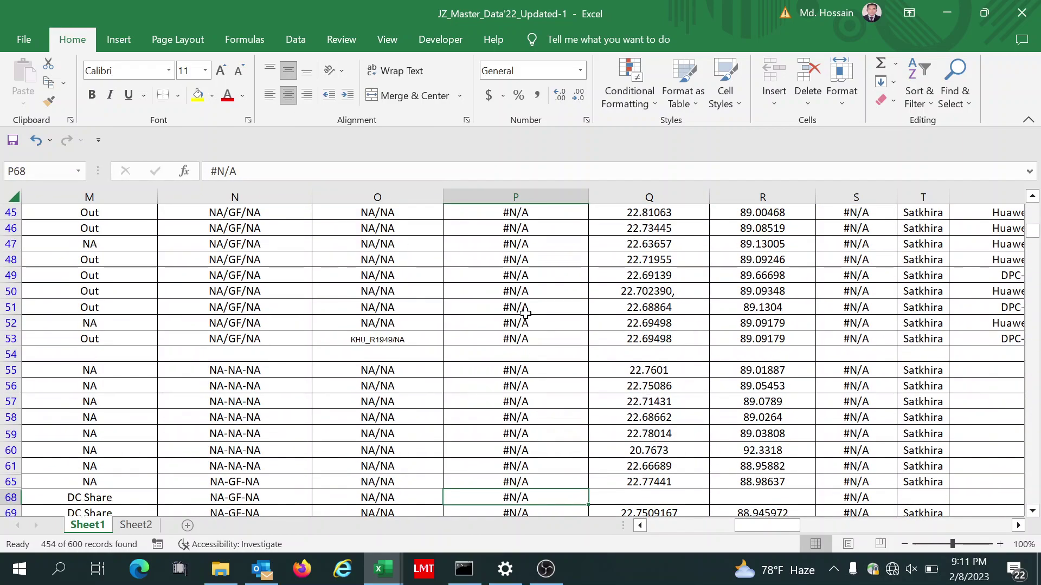
{"action": "key", "text": "Down"}
{"action": "key", "text": "Down"}
{"action": "key", "text": "Down"}
{"action": "key", "text": "Down"}
{"action": "key", "text": "Down"}
{"action": "key", "text": "Down"}
{"action": "key", "text": "Down"}
{"action": "key", "text": "Down"}
{"action": "key", "text": "Down"}
{"action": "key", "text": "Down"}
{"action": "key", "text": "Down"}
{"action": "key", "text": "Down"}
{"action": "key", "text": "Down"}
{"action": "key", "text": "Down"}
{"action": "key", "text": "Down"}
{"action": "key", "text": "Down"}
{"action": "key", "text": "Down"}
{"action": "key", "text": "Down"}
{"action": "key", "text": "Down"}
{"action": "key", "text": "Down"}
{"action": "key", "text": "Down"}
{"action": "key", "text": "Down"}
{"action": "key", "text": "Down"}
{"action": "key", "text": "Down"}
{"action": "key", "text": "Down"}
{"action": "key", "text": "Down"}
{"action": "key", "text": "Down"}
{"action": "key", "text": "Down"}
{"action": "key", "text": "Down"}
{"action": "key", "text": "Down"}
{"action": "key", "text": "Down"}
{"action": "key", "text": "Down"}
{"action": "key", "text": "Down"}
{"action": "key", "text": "Down"}
{"action": "key", "text": "Down"}
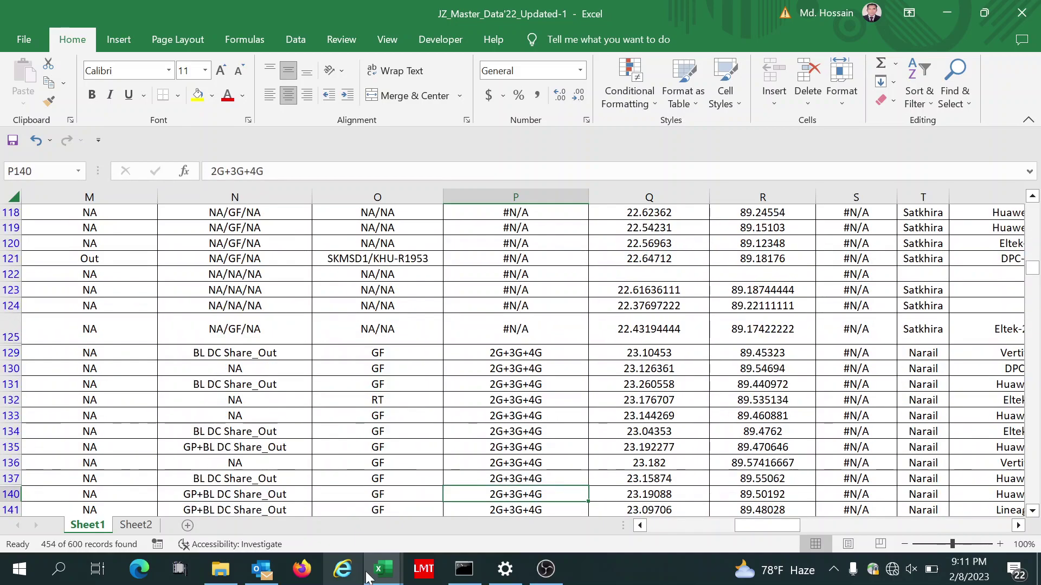
Step: Recheck the Technology/2G+3G+4G entries from the first Narail rows back up through the Satkhira sites to the column header
{"action": "mouse_move", "coordinate": [387, 576]}
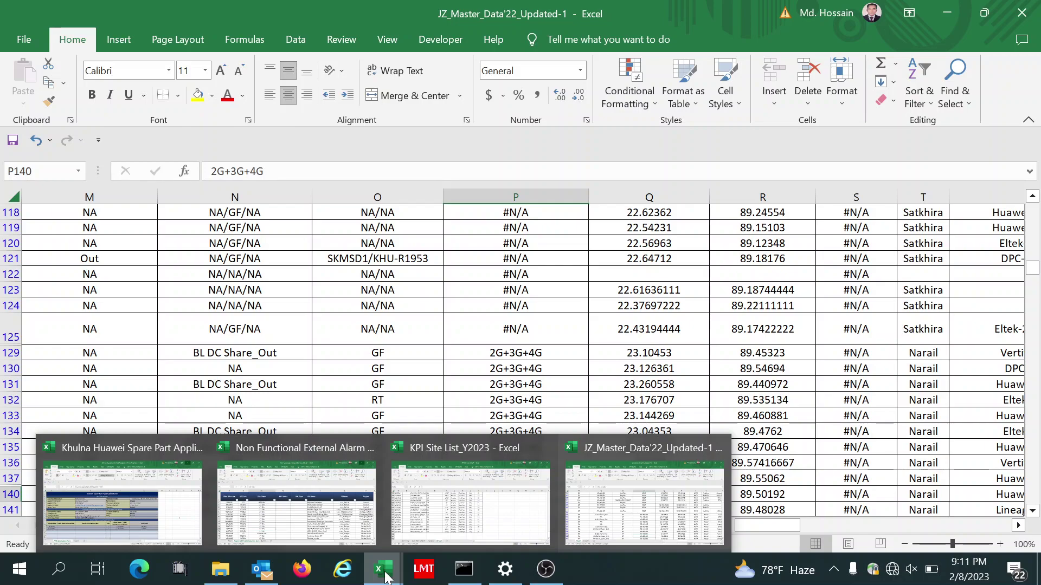
{"action": "left_click", "coordinate": [448, 310]}
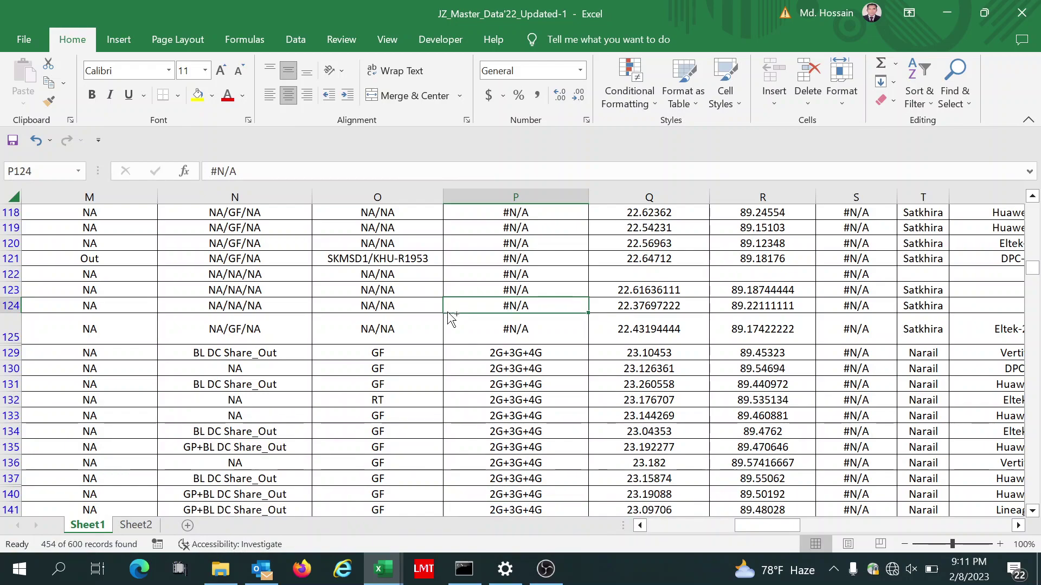
{"action": "left_click", "coordinate": [520, 373]}
{"action": "key", "text": "Up"}
{"action": "key", "text": "Up"}
{"action": "key", "text": "Up"}
{"action": "key", "text": "Up"}
{"action": "key", "text": "Up"}
{"action": "key", "text": "Up"}
{"action": "key", "text": "Up"}
{"action": "key", "text": "Up"}
{"action": "key", "text": "Up"}
{"action": "key", "text": "Up"}
{"action": "key", "text": "Up"}
{"action": "key", "text": "Up"}
{"action": "key", "text": "Up"}
{"action": "key", "text": "Up"}
{"action": "key", "text": "Up"}
{"action": "key", "text": "Up"}
{"action": "key", "text": "Up"}
{"action": "key", "text": "Up"}
{"action": "key", "text": "Up"}
{"action": "key", "text": "Up"}
{"action": "key", "text": "Up"}
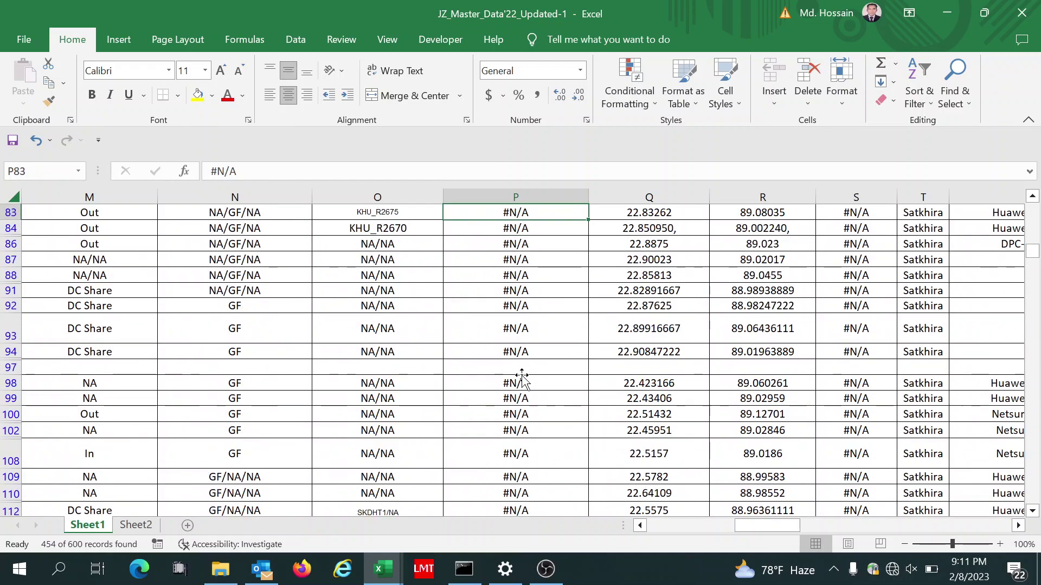
{"action": "key", "text": "Up"}
{"action": "key", "text": "Up"}
{"action": "key", "text": "Up"}
{"action": "key", "text": "Up"}
{"action": "key", "text": "Up"}
{"action": "key", "text": "Up"}
{"action": "key", "text": "Up"}
{"action": "key", "text": "Up"}
{"action": "key", "text": "Up"}
{"action": "key", "text": "Up"}
{"action": "key", "text": "Up"}
{"action": "key", "text": "Up"}
{"action": "key", "text": "Up"}
{"action": "key", "text": "Up"}
{"action": "key", "text": "Up"}
{"action": "key", "text": "Up"}
{"action": "key", "text": "Up"}
{"action": "key", "text": "Up"}
{"action": "key", "text": "Up"}
{"action": "key", "text": "Up"}
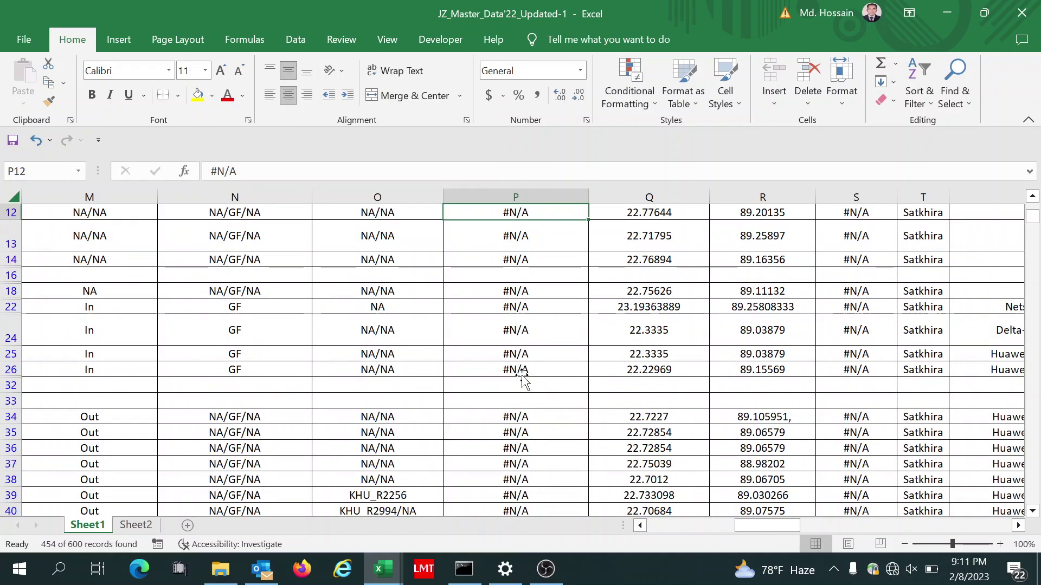
{"action": "key", "text": "Up"}
{"action": "key", "text": "Up"}
{"action": "key", "text": "Up"}
{"action": "key", "text": "Up"}
{"action": "key", "text": "Up"}
{"action": "key", "text": "Up"}
{"action": "key", "text": "Up"}
{"action": "key", "text": "Up"}
{"action": "key", "text": "Up"}
{"action": "key", "text": "Up"}
{"action": "key", "text": "Up"}
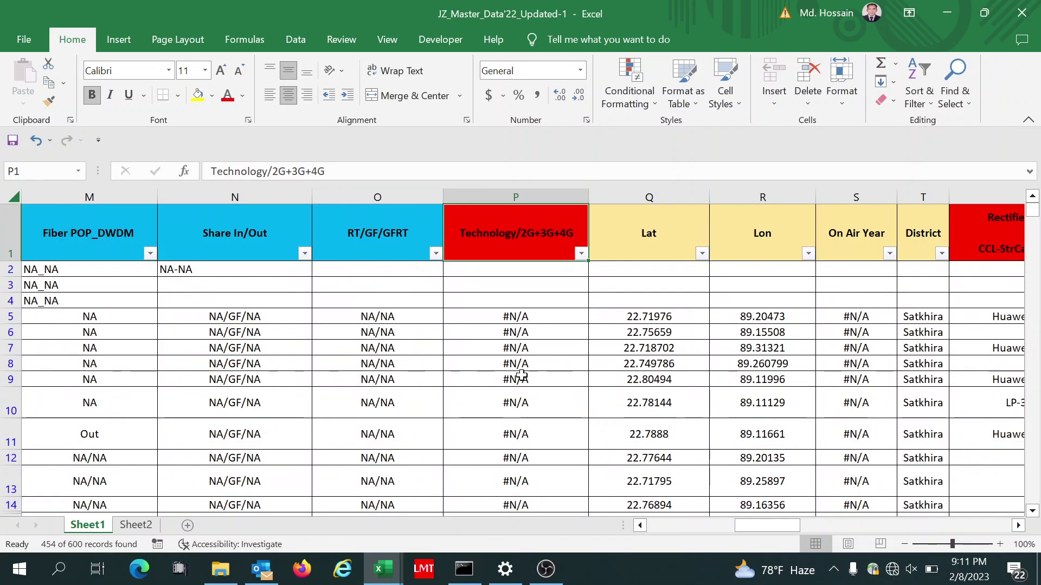
Step: Review the column headers from Technology/2G+3G+4G back to Site Code
{"action": "key", "text": "Left"}
{"action": "key", "text": "Left"}
{"action": "key", "text": "Left"}
{"action": "key", "text": "Left"}
{"action": "key", "text": "Left"}
{"action": "key", "text": "Left"}
{"action": "key", "text": "Left"}
{"action": "key", "text": "Left"}
{"action": "key", "text": "Left"}
{"action": "key", "text": "Left"}
{"action": "key", "text": "Left"}
{"action": "key", "text": "Left"}
{"action": "key", "text": "Left"}
{"action": "key", "text": "Left"}
{"action": "key", "text": "Left"}
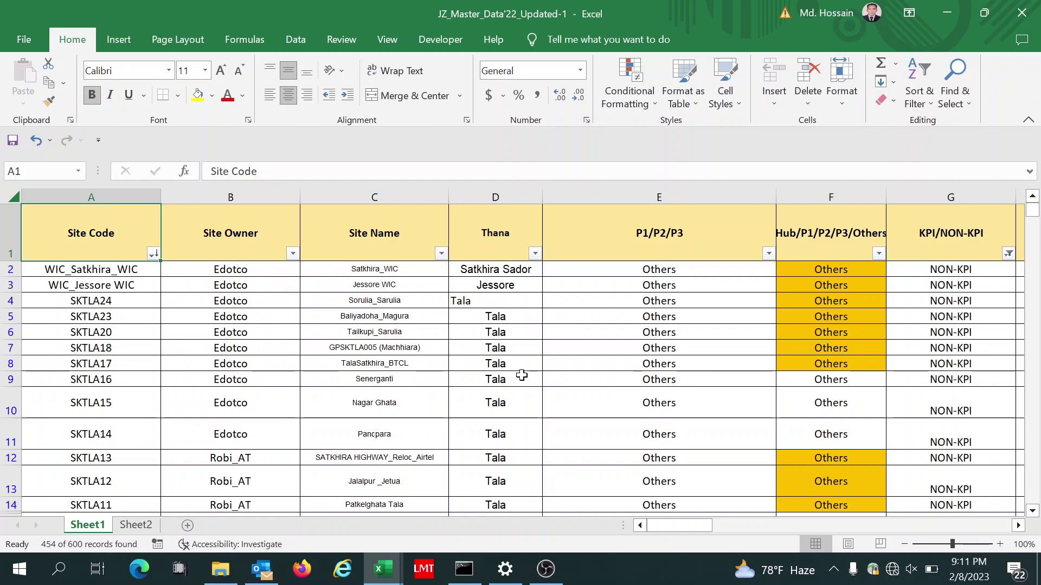
Step: Review the column headers from Site Code forward through Thana, KPI/NON-KPI and Dependend Sites to Non MNO
{"action": "key", "text": "Right"}
{"action": "key", "text": "Right"}
{"action": "key", "text": "Right"}
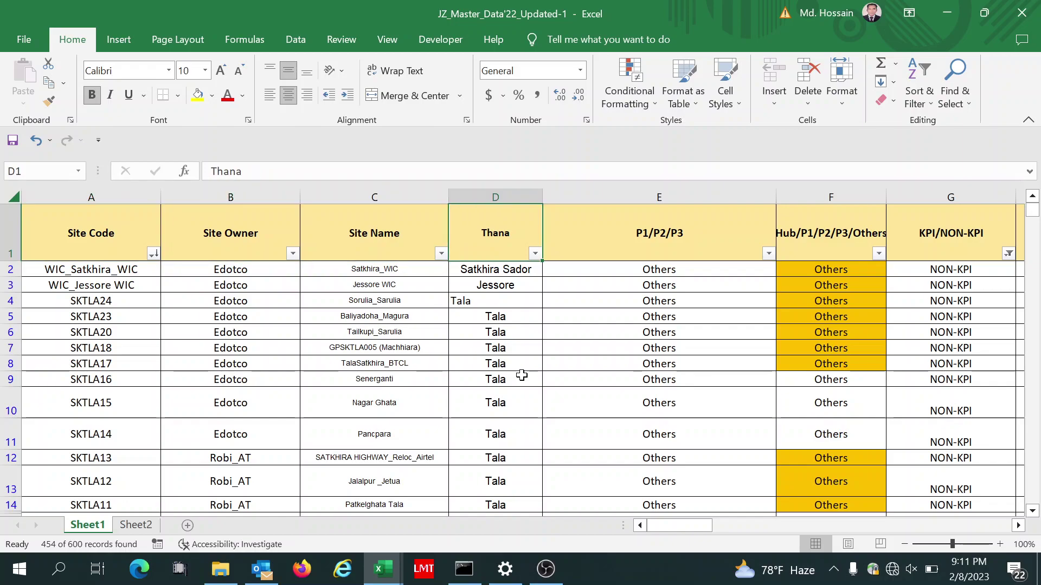
{"action": "key", "text": "Right"}
{"action": "key", "text": "Right"}
{"action": "key", "text": "Right"}
{"action": "key", "text": "Right"}
{"action": "key", "text": "Right"}
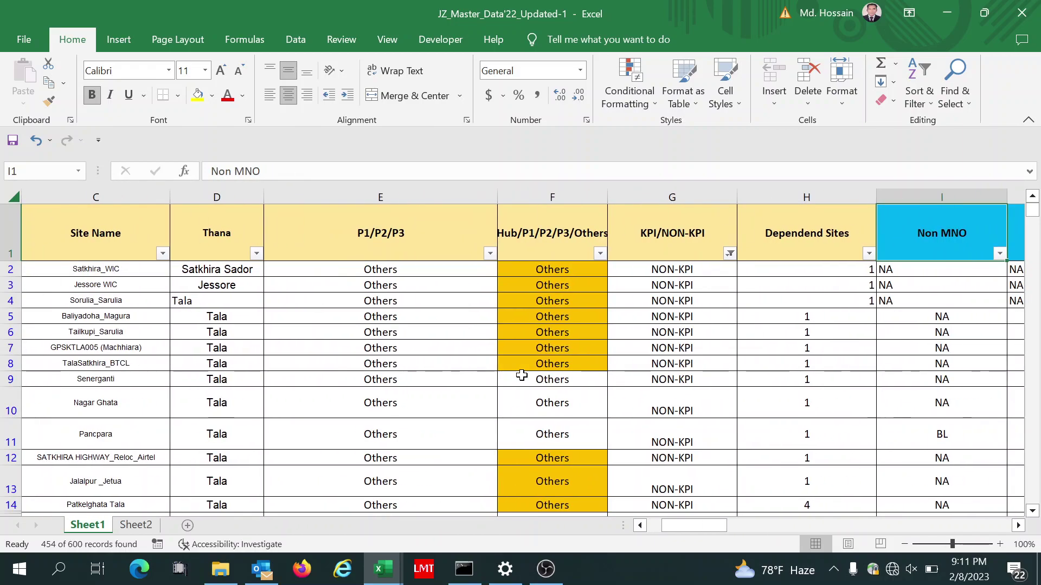
Step: Examine the Colo/Share Operator Site Code column entries from the header down to row 32
{"action": "key", "text": "Right"}
{"action": "key", "text": "Right"}
{"action": "key", "text": "Right"}
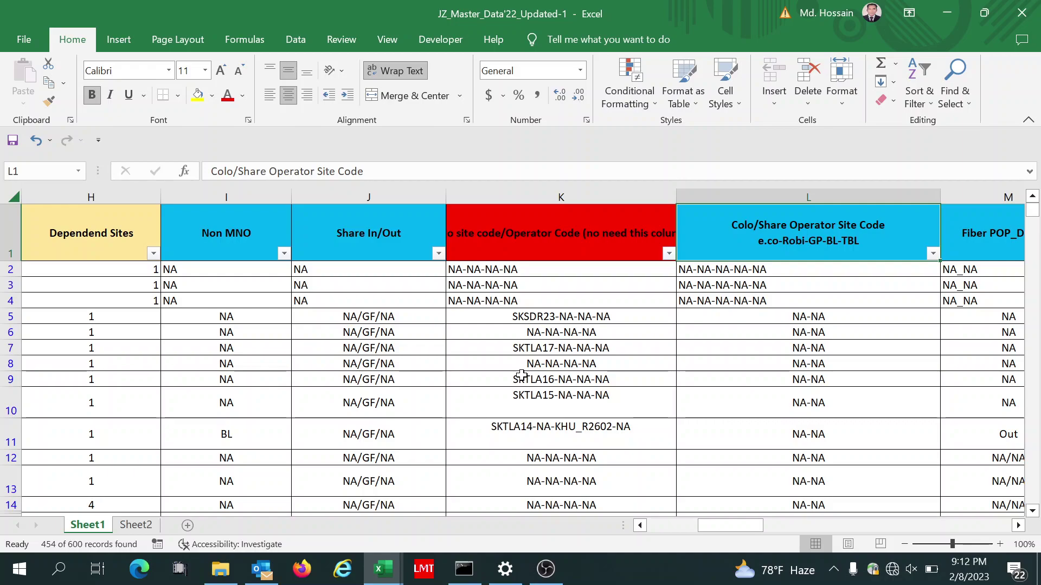
{"action": "left_click", "coordinate": [824, 295]}
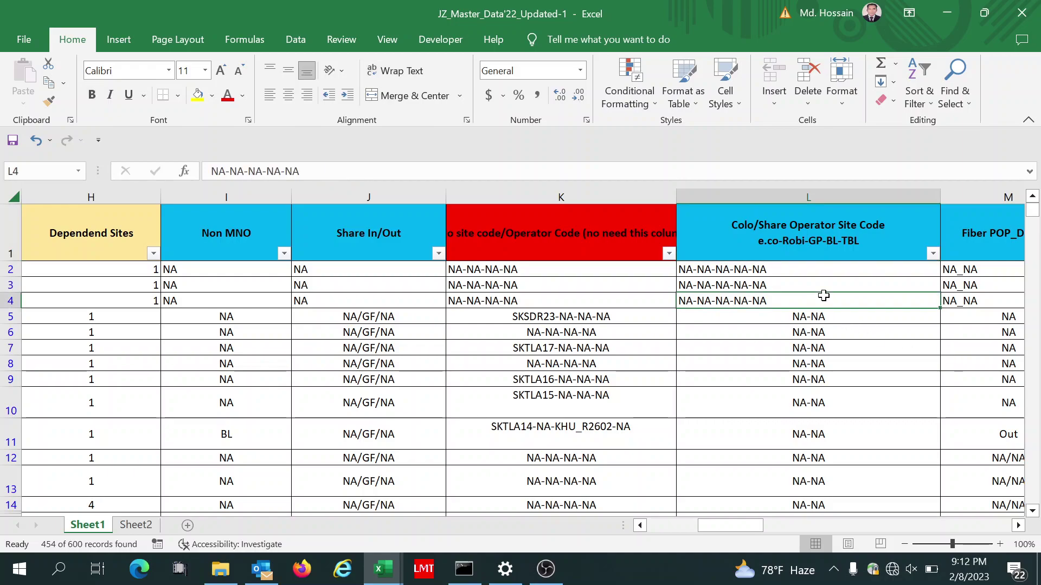
{"action": "key", "text": "Down"}
{"action": "key", "text": "Down"}
{"action": "key", "text": "Down"}
{"action": "key", "text": "Down"}
{"action": "key", "text": "Down"}
{"action": "key", "text": "Down"}
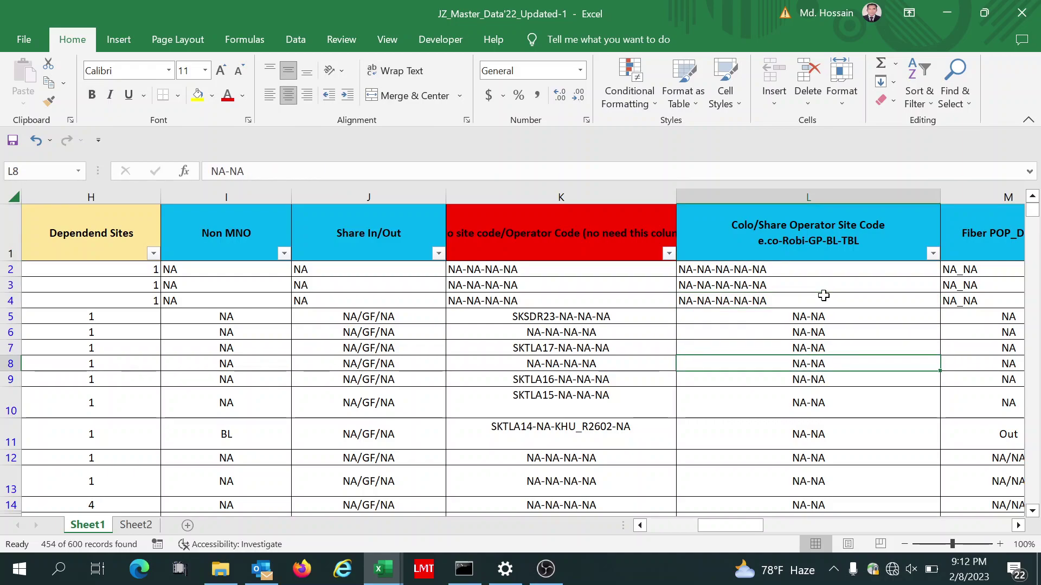
{"action": "key", "text": "Down"}
{"action": "key", "text": "Down"}
{"action": "key", "text": "Down"}
{"action": "key", "text": "Down"}
{"action": "key", "text": "Down"}
{"action": "key", "text": "Down"}
{"action": "key", "text": "Down"}
{"action": "key", "text": "Down"}
{"action": "key", "text": "Down"}
{"action": "key", "text": "Down"}
{"action": "key", "text": "Down"}
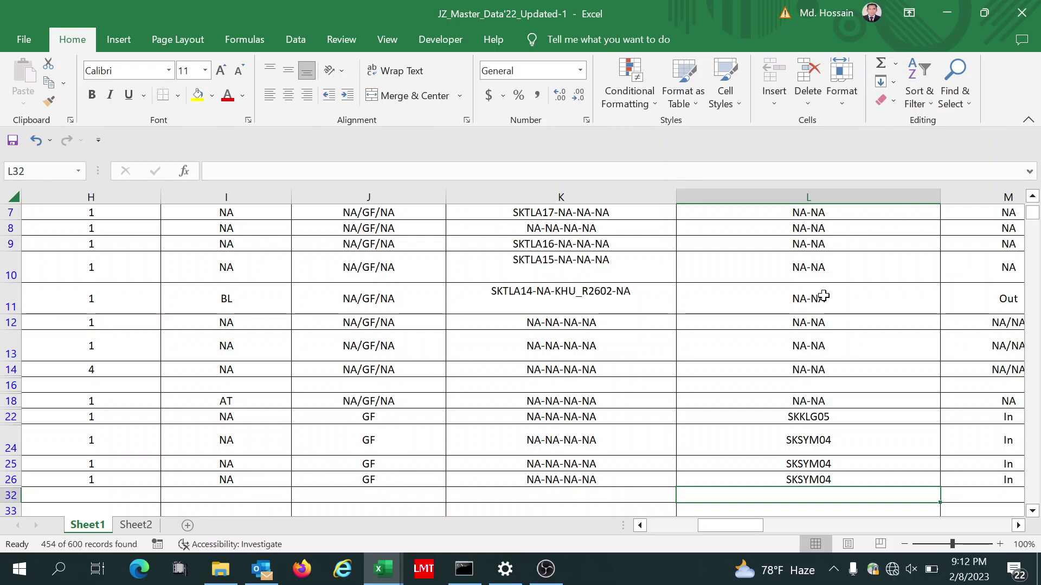
Step: Recheck the Colo/Share Operator Site Code entries from row 32 back up to the column header
{"action": "key", "text": "Up"}
{"action": "key", "text": "Up"}
{"action": "key", "text": "Up"}
{"action": "key", "text": "Up"}
{"action": "key", "text": "Up"}
{"action": "key", "text": "Up"}
{"action": "key", "text": "Up"}
{"action": "key", "text": "Up"}
{"action": "key", "text": "Up"}
{"action": "key", "text": "Up"}
{"action": "key", "text": "Up"}
{"action": "key", "text": "Up"}
{"action": "key", "text": "Up"}
{"action": "key", "text": "Up"}
{"action": "key", "text": "Up"}
{"action": "key", "text": "Up"}
{"action": "key", "text": "Up"}
{"action": "key", "text": "Up"}
{"action": "key", "text": "Up"}
{"action": "key", "text": "Up"}
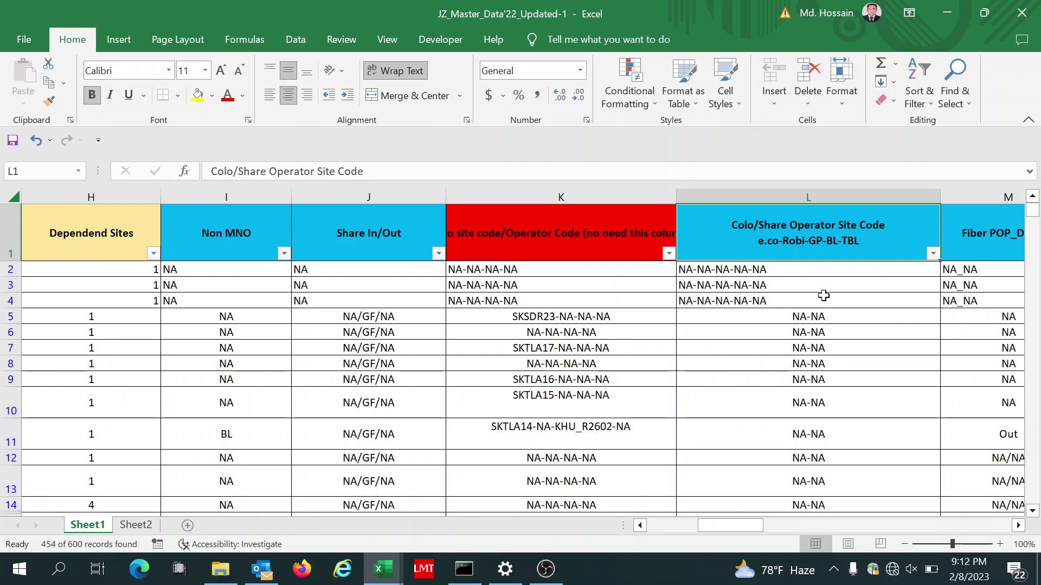
Step: Review the column headers from Fiber POP_DWDM through RT/GF/GFRT, Lat, Lon and the rectifier brand columns to Load Current_Rectifier
{"action": "key", "text": "Right"}
{"action": "key", "text": "Right"}
{"action": "key", "text": "Right"}
{"action": "key", "text": "Right"}
{"action": "key", "text": "Right"}
{"action": "key", "text": "Right"}
{"action": "key", "text": "Right"}
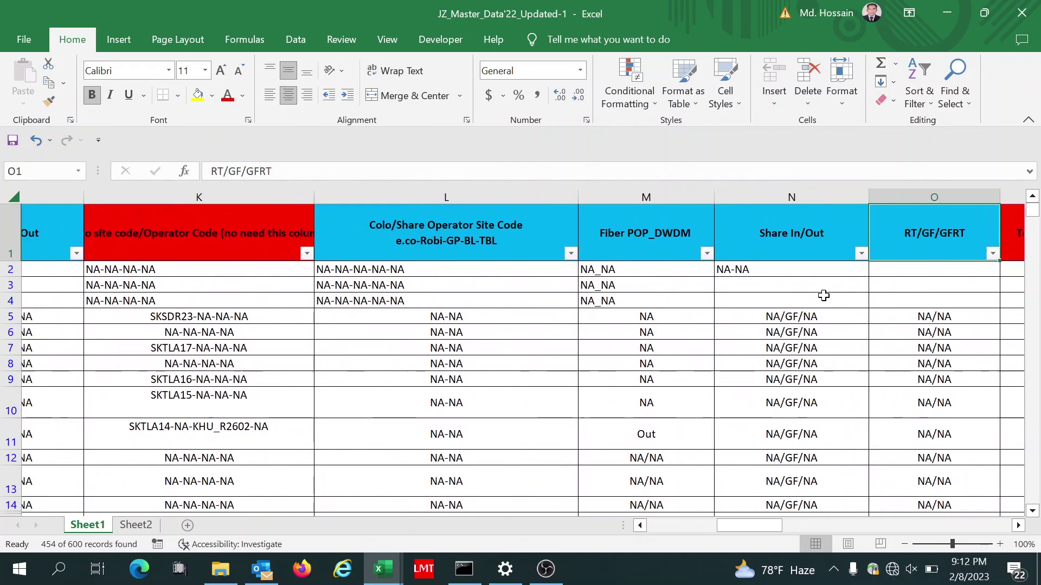
{"action": "key", "text": "Right"}
{"action": "key", "text": "Right"}
{"action": "key", "text": "Right"}
{"action": "key", "text": "Right"}
{"action": "key", "text": "Right"}
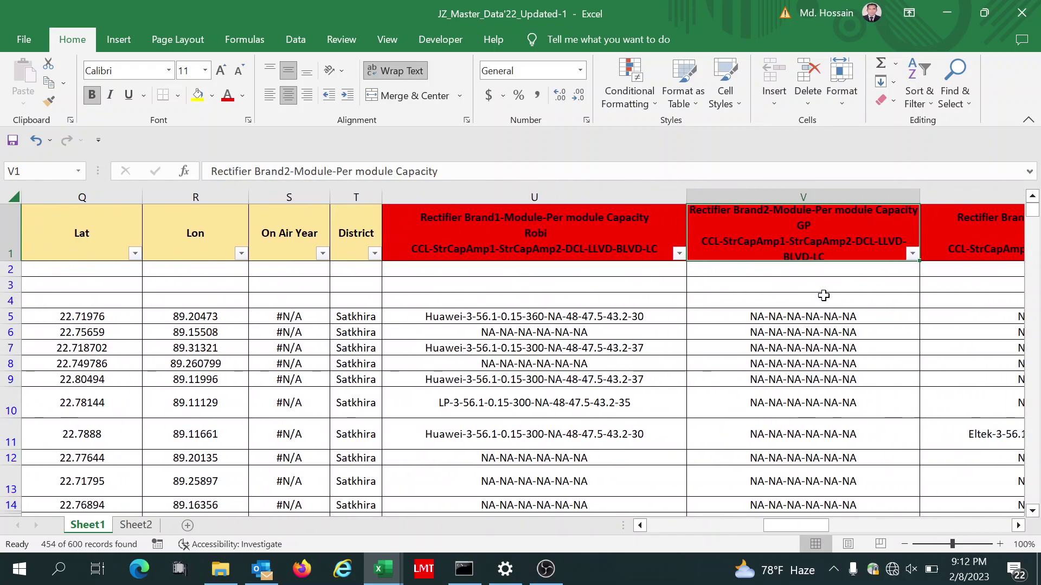
{"action": "key", "text": "Right"}
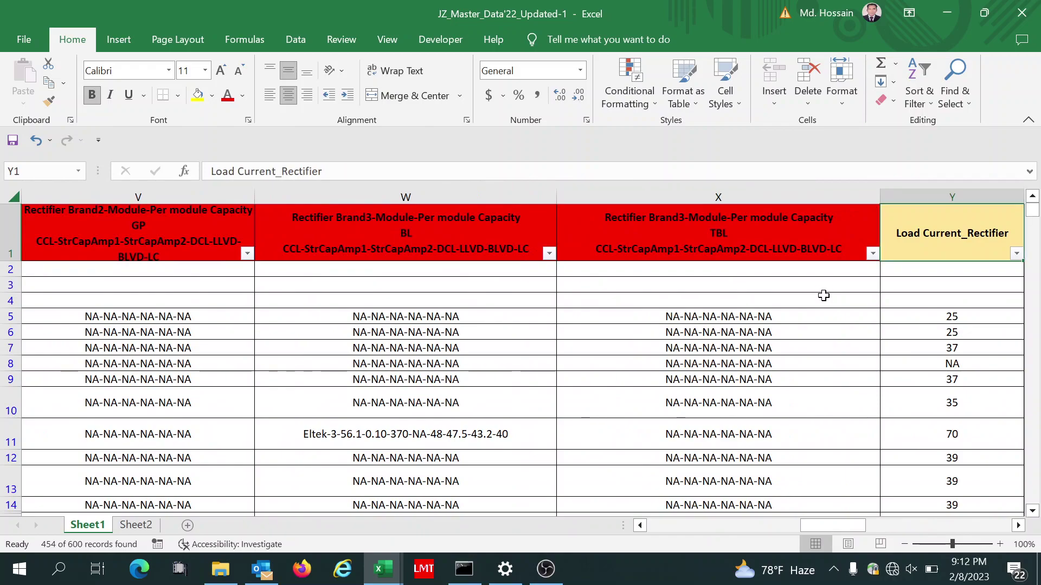
Step: Examine the Rectifier Brand3 TBL column entries from row 6 down past the end of the filled data
{"action": "left_click", "coordinate": [753, 334]}
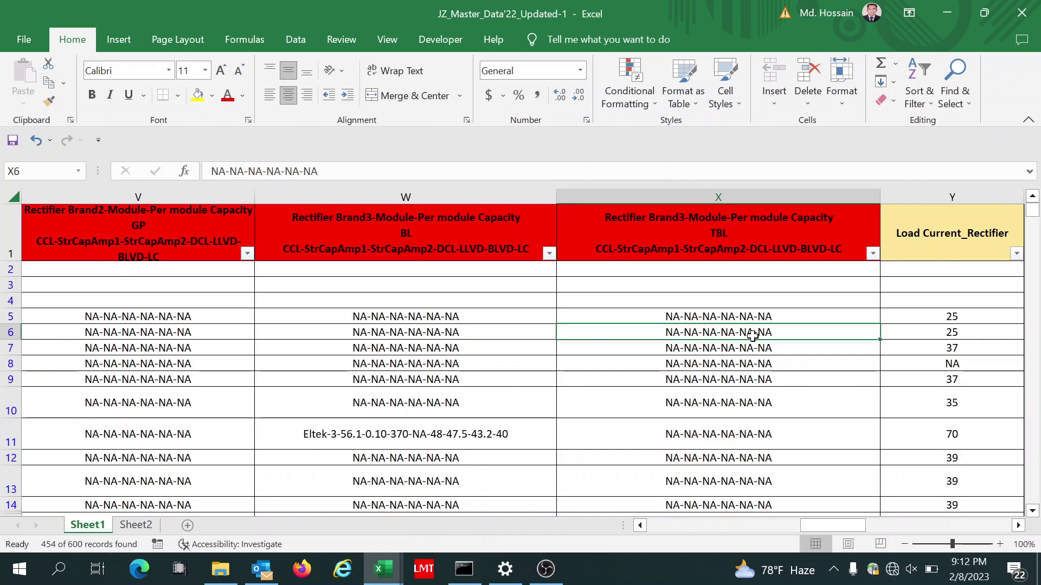
{"action": "key", "text": "Down"}
{"action": "key", "text": "Down"}
{"action": "key", "text": "Down"}
{"action": "key", "text": "Down"}
{"action": "key", "text": "Down"}
{"action": "key", "text": "Down"}
{"action": "key", "text": "Down"}
{"action": "key", "text": "Down"}
{"action": "key", "text": "Down"}
{"action": "key", "text": "Down"}
{"action": "key", "text": "Down"}
{"action": "key", "text": "Down"}
{"action": "key", "text": "Down"}
{"action": "key", "text": "Down"}
{"action": "key", "text": "Down"}
{"action": "key", "text": "Down"}
{"action": "key", "text": "Down"}
{"action": "key", "text": "Down"}
{"action": "key", "text": "Down"}
{"action": "key", "text": "Down"}
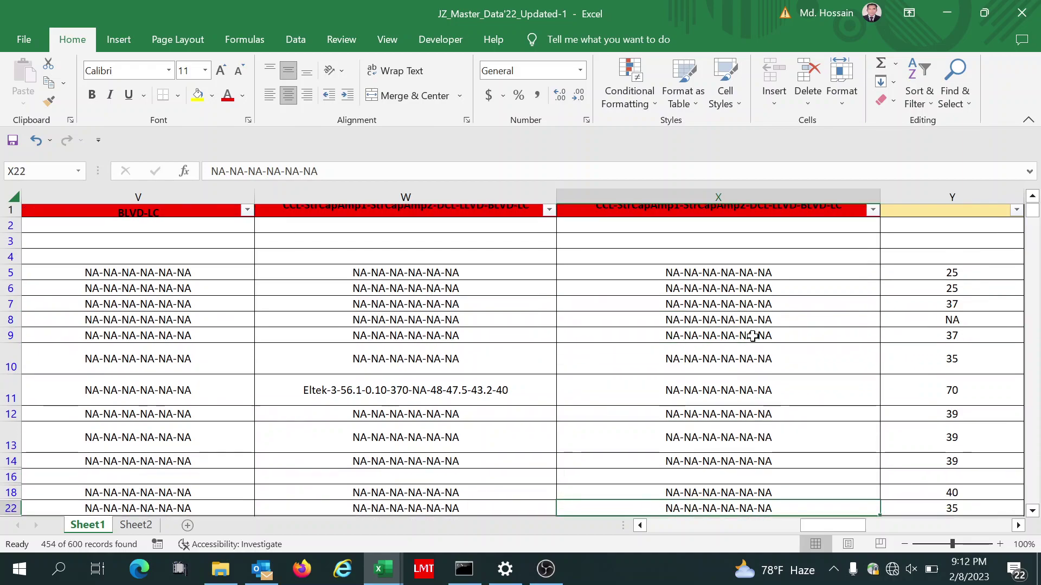
{"action": "key", "text": "Down"}
{"action": "key", "text": "Down"}
{"action": "key", "text": "Down"}
{"action": "key", "text": "Down"}
{"action": "key", "text": "Down"}
{"action": "key", "text": "Down"}
{"action": "key", "text": "Down"}
{"action": "key", "text": "Down"}
{"action": "key", "text": "Down"}
{"action": "key", "text": "Down"}
{"action": "key", "text": "Down"}
{"action": "key", "text": "Down"}
{"action": "key", "text": "Down"}
{"action": "key", "text": "Down"}
{"action": "key", "text": "Down"}
{"action": "key", "text": "Down"}
{"action": "key", "text": "Down"}
{"action": "key", "text": "Down"}
{"action": "key", "text": "Down"}
{"action": "key", "text": "Down"}
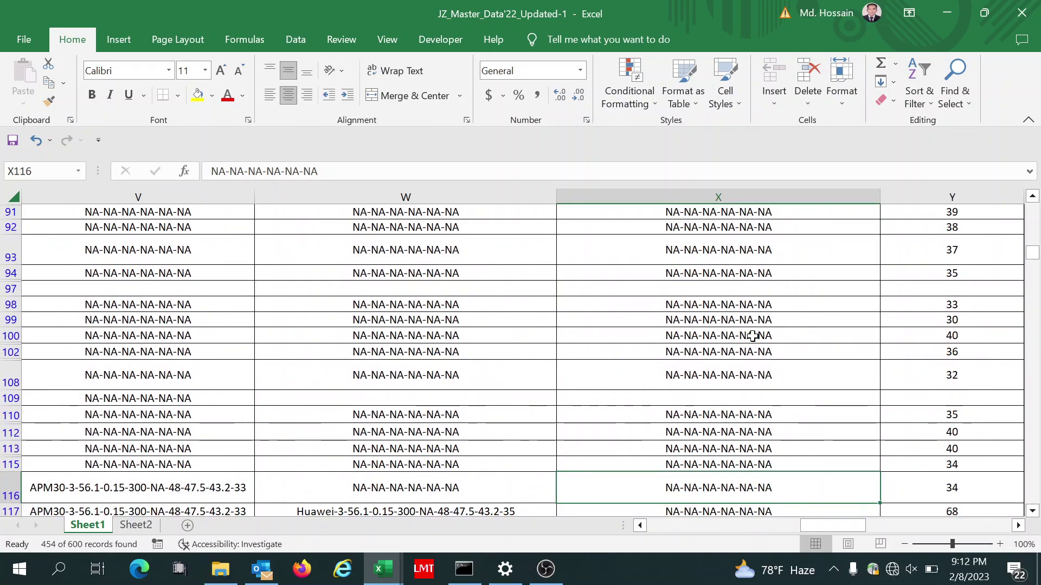
{"action": "key", "text": "Down"}
{"action": "key", "text": "Down"}
{"action": "key", "text": "Down"}
{"action": "key", "text": "Down"}
{"action": "key", "text": "Down"}
{"action": "key", "text": "Down"}
{"action": "key", "text": "Down"}
{"action": "key", "text": "Down"}
{"action": "key", "text": "Down"}
{"action": "key", "text": "Down"}
{"action": "key", "text": "Down"}
{"action": "key", "text": "Down"}
{"action": "key", "text": "Down"}
{"action": "key", "text": "Down"}
{"action": "key", "text": "Down"}
{"action": "key", "text": "Down"}
{"action": "key", "text": "Down"}
{"action": "key", "text": "Down"}
{"action": "key", "text": "Down"}
{"action": "key", "text": "Down"}
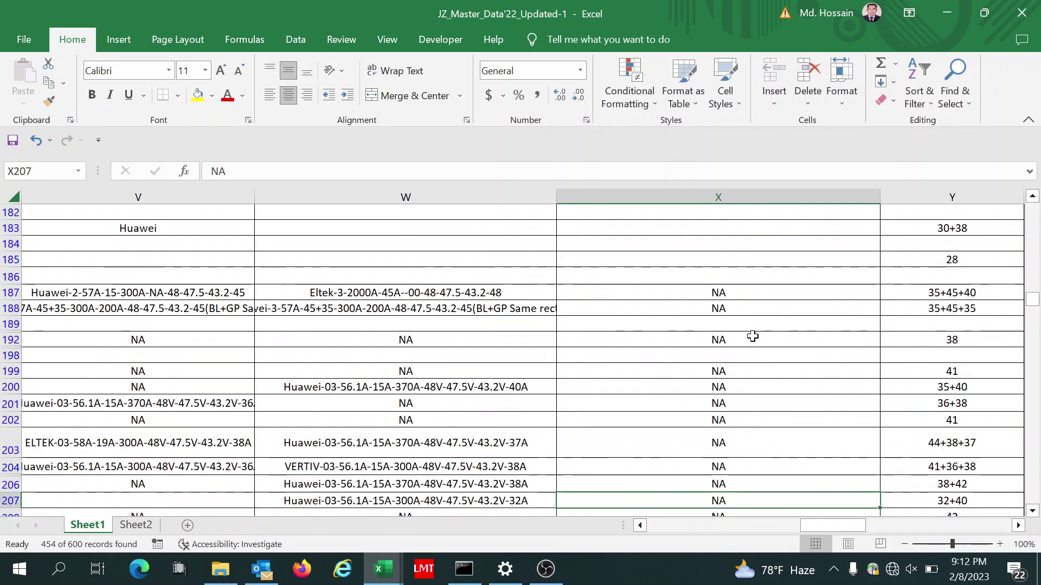
{"action": "key", "text": "Down"}
{"action": "key", "text": "Down"}
{"action": "key", "text": "Down"}
{"action": "key", "text": "Down"}
{"action": "key", "text": "Down"}
{"action": "key", "text": "Down"}
{"action": "key", "text": "Down"}
{"action": "key", "text": "Down"}
{"action": "key", "text": "Down"}
{"action": "key", "text": "Down"}
{"action": "key", "text": "Down"}
{"action": "key", "text": "Down"}
{"action": "key", "text": "Down"}
{"action": "key", "text": "Down"}
{"action": "key", "text": "Down"}
{"action": "key", "text": "Down"}
{"action": "key", "text": "Down"}
{"action": "key", "text": "Down"}
{"action": "key", "text": "Down"}
{"action": "key", "text": "Down"}
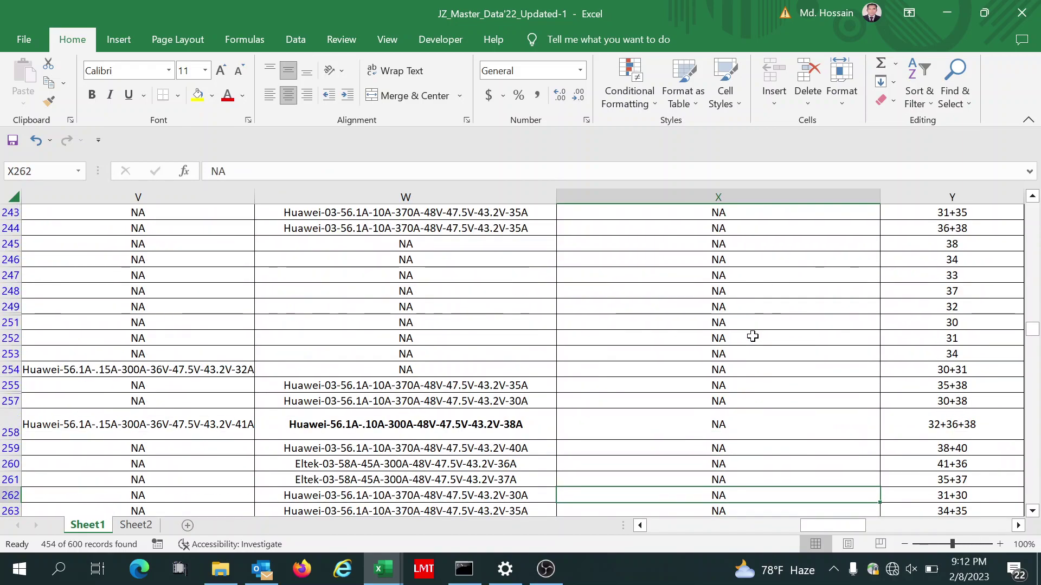
{"action": "key", "text": "Down"}
{"action": "key", "text": "Down"}
{"action": "key", "text": "Down"}
{"action": "key", "text": "Down"}
{"action": "key", "text": "Down"}
{"action": "key", "text": "Down"}
{"action": "key", "text": "Down"}
{"action": "key", "text": "Down"}
{"action": "key", "text": "Down"}
{"action": "key", "text": "Down"}
{"action": "key", "text": "Down"}
{"action": "key", "text": "Down"}
{"action": "key", "text": "Down"}
{"action": "key", "text": "Down"}
{"action": "key", "text": "Down"}
{"action": "key", "text": "Down"}
{"action": "key", "text": "Down"}
{"action": "key", "text": "Down"}
{"action": "key", "text": "Down"}
{"action": "key", "text": "Down"}
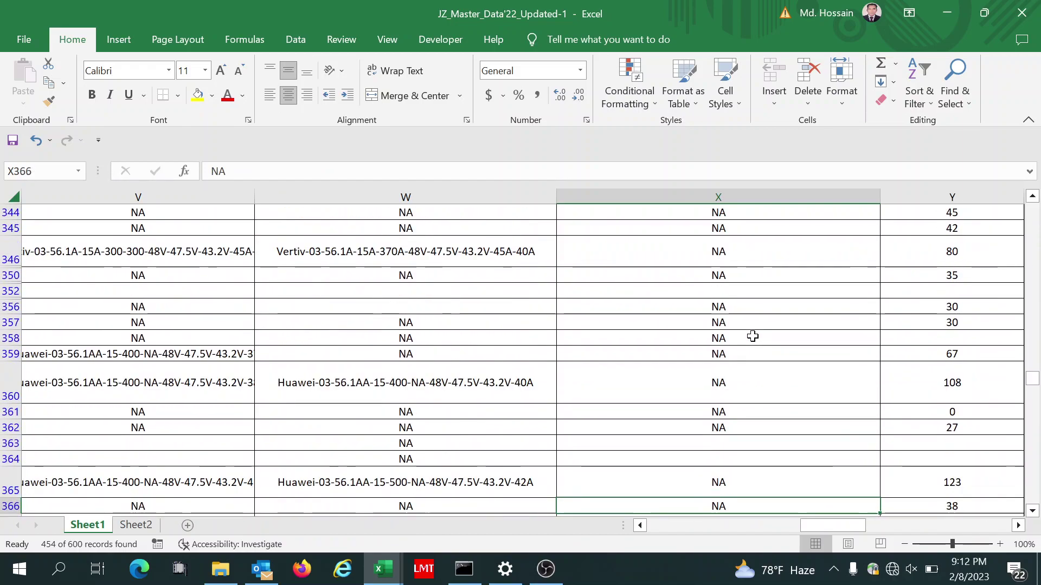
{"action": "key", "text": "Down"}
{"action": "key", "text": "Down"}
{"action": "key", "text": "Down"}
{"action": "key", "text": "Down"}
{"action": "key", "text": "Down"}
{"action": "key", "text": "Down"}
{"action": "key", "text": "Down"}
{"action": "key", "text": "Down"}
{"action": "key", "text": "Down"}
{"action": "key", "text": "Down"}
{"action": "key", "text": "Down"}
{"action": "key", "text": "Down"}
{"action": "key", "text": "Down"}
{"action": "key", "text": "Down"}
{"action": "key", "text": "Down"}
{"action": "key", "text": "Down"}
{"action": "key", "text": "Down"}
{"action": "key", "text": "Down"}
{"action": "key", "text": "Down"}
{"action": "key", "text": "Down"}
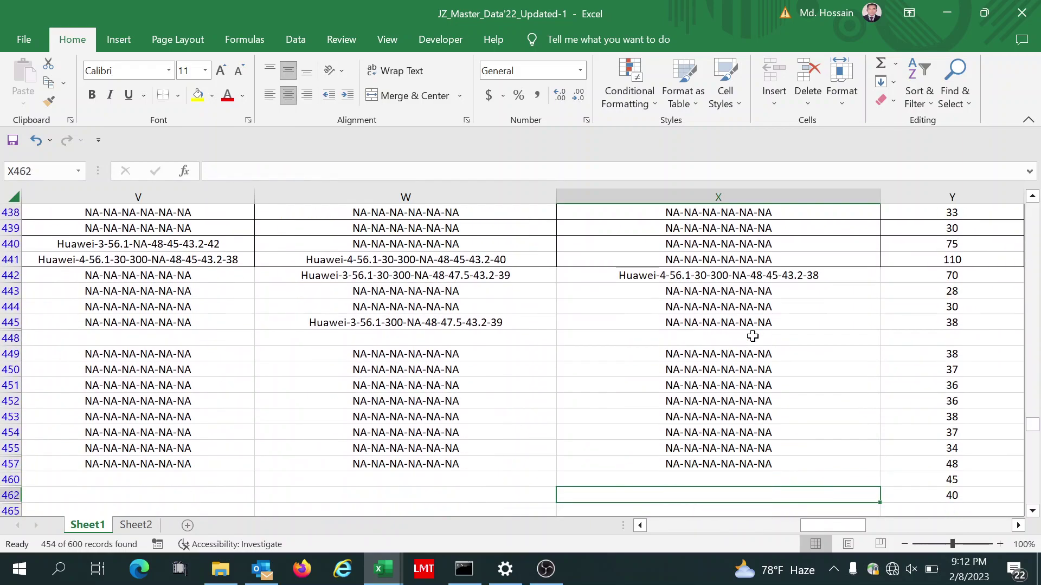
{"action": "key", "text": "Down"}
{"action": "key", "text": "Down"}
{"action": "key", "text": "Down"}
{"action": "key", "text": "Down"}
{"action": "key", "text": "Down"}
{"action": "key", "text": "Down"}
{"action": "key", "text": "Down"}
{"action": "key", "text": "Down"}
{"action": "key", "text": "Down"}
Step: Recheck the last Rectifier Brand3 TBL entries in column X, from the empty rows below the data back up to row 440
{"action": "key", "text": "Up"}
{"action": "key", "text": "Up"}
{"action": "key", "text": "Up"}
{"action": "key", "text": "Up"}
{"action": "key", "text": "Up"}
{"action": "key", "text": "Up"}
{"action": "key", "text": "Up"}
{"action": "key", "text": "Up"}
{"action": "key", "text": "Up"}
{"action": "key", "text": "Up"}
{"action": "key", "text": "Up"}
{"action": "key", "text": "Up"}
{"action": "key", "text": "Up"}
{"action": "key", "text": "Up"}
{"action": "key", "text": "Up"}
{"action": "key", "text": "Up"}
{"action": "key", "text": "Up"}
{"action": "key", "text": "Up"}
{"action": "key", "text": "Up"}
{"action": "key", "text": "Up"}
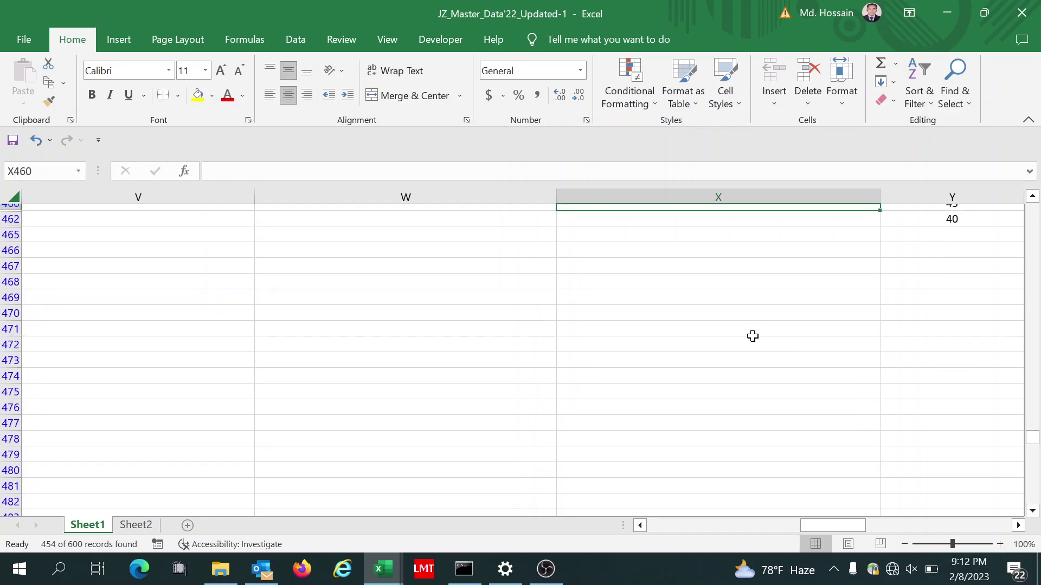
{"action": "key", "text": "Up"}
{"action": "key", "text": "Up"}
{"action": "key", "text": "Up"}
{"action": "key", "text": "Up"}
{"action": "key", "text": "Up"}
{"action": "key", "text": "Up"}
{"action": "key", "text": "Up"}
{"action": "key", "text": "Up"}
{"action": "key", "text": "Up"}
{"action": "key", "text": "Up"}
{"action": "key", "text": "Up"}
{"action": "key", "text": "Up"}
{"action": "key", "text": "Up"}
{"action": "key", "text": "Up"}
{"action": "key", "text": "Up"}
{"action": "key", "text": "Up"}
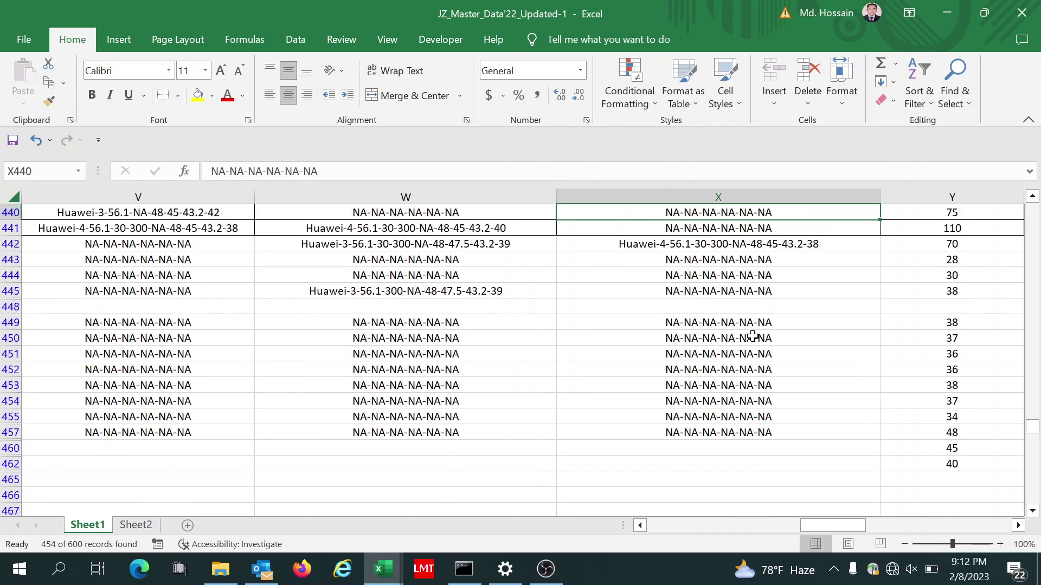
Step: Review the row 460 record across its columns, from column X back to column E
{"action": "left_click", "coordinate": [697, 448]}
{"action": "key", "text": "Left"}
{"action": "key", "text": "Left"}
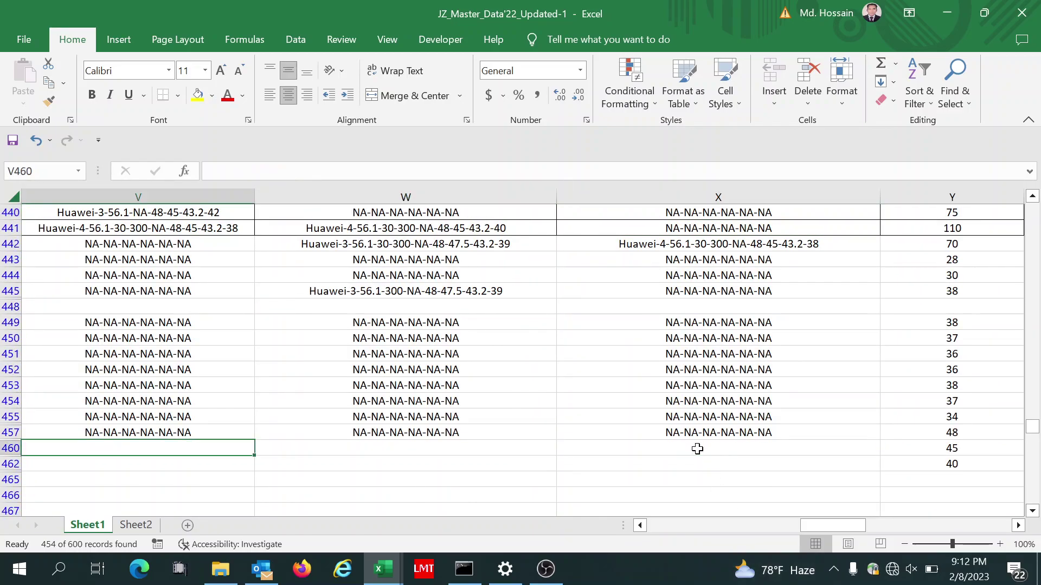
{"action": "key", "text": "Left"}
{"action": "key", "text": "Left"}
{"action": "key", "text": "Left"}
{"action": "key", "text": "Left"}
{"action": "key", "text": "Left"}
{"action": "key", "text": "Left"}
{"action": "key", "text": "Left"}
{"action": "key", "text": "Left"}
{"action": "key", "text": "Left"}
{"action": "key", "text": "Left"}
{"action": "key", "text": "Left"}
{"action": "key", "text": "Left"}
{"action": "key", "text": "Left"}
{"action": "key", "text": "Left"}
{"action": "key", "text": "Left"}
{"action": "key", "text": "Left"}
{"action": "key", "text": "Left"}
Step: Examine the site records in columns E through J, working upward from row 460 to row 134
{"action": "key", "text": "Up"}
{"action": "key", "text": "Up"}
{"action": "key", "text": "Up"}
{"action": "key", "text": "Up"}
{"action": "key", "text": "Up"}
{"action": "key", "text": "Up"}
{"action": "key", "text": "Up"}
{"action": "key", "text": "Up"}
{"action": "key", "text": "Up"}
{"action": "key", "text": "Up"}
{"action": "key", "text": "Up"}
{"action": "key", "text": "Up"}
{"action": "key", "text": "Up"}
{"action": "key", "text": "Up"}
{"action": "key", "text": "Up"}
{"action": "key", "text": "Up"}
{"action": "key", "text": "Up"}
{"action": "key", "text": "Up"}
{"action": "key", "text": "Up"}
{"action": "key", "text": "Up"}
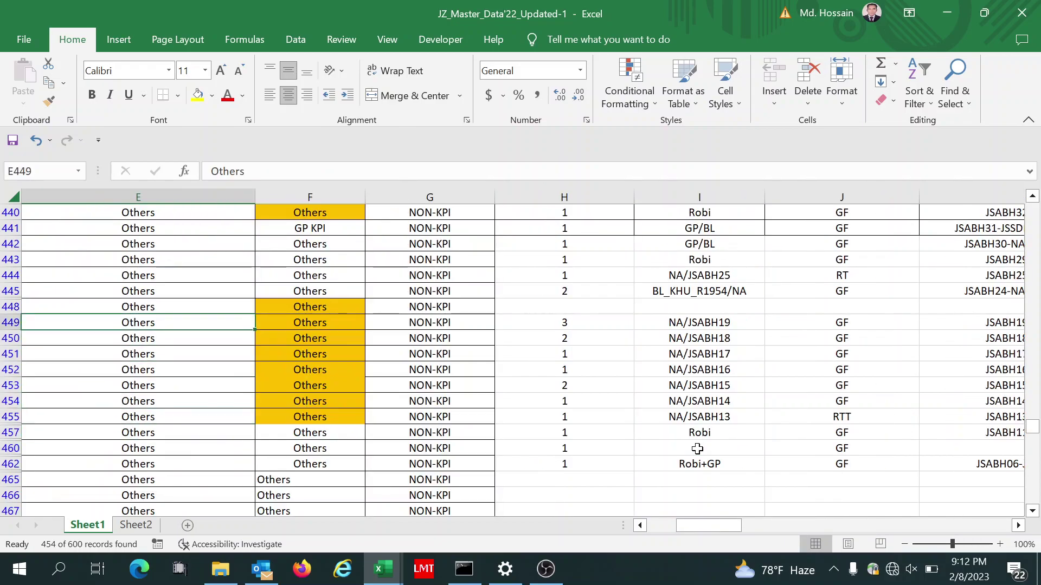
{"action": "key", "text": "Up"}
{"action": "key", "text": "Up"}
{"action": "key", "text": "Up"}
{"action": "key", "text": "Up"}
{"action": "key", "text": "Up"}
{"action": "key", "text": "Up"}
{"action": "key", "text": "Up"}
{"action": "key", "text": "Up"}
{"action": "key", "text": "Up"}
{"action": "key", "text": "Up"}
{"action": "key", "text": "Up"}
{"action": "key", "text": "Up"}
{"action": "key", "text": "Up"}
{"action": "key", "text": "Up"}
{"action": "key", "text": "Up"}
{"action": "key", "text": "Up"}
{"action": "key", "text": "Up"}
{"action": "key", "text": "Up"}
{"action": "key", "text": "Up"}
{"action": "key", "text": "Up"}
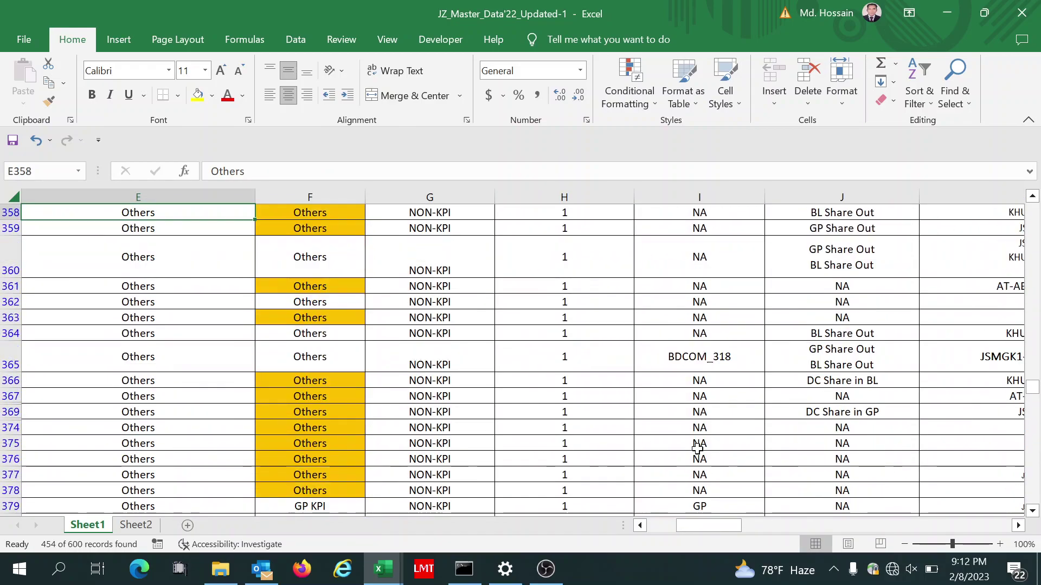
{"action": "key", "text": "Up"}
{"action": "key", "text": "Up"}
{"action": "key", "text": "Up"}
{"action": "key", "text": "Up"}
{"action": "key", "text": "Up"}
{"action": "key", "text": "Up"}
{"action": "key", "text": "Up"}
{"action": "key", "text": "Up"}
{"action": "key", "text": "Up"}
{"action": "key", "text": "Up"}
{"action": "key", "text": "Up"}
{"action": "key", "text": "Up"}
{"action": "key", "text": "Up"}
{"action": "key", "text": "Up"}
{"action": "key", "text": "Up"}
{"action": "key", "text": "Up"}
{"action": "key", "text": "Up"}
{"action": "key", "text": "Up"}
{"action": "key", "text": "Up"}
{"action": "key", "text": "Up"}
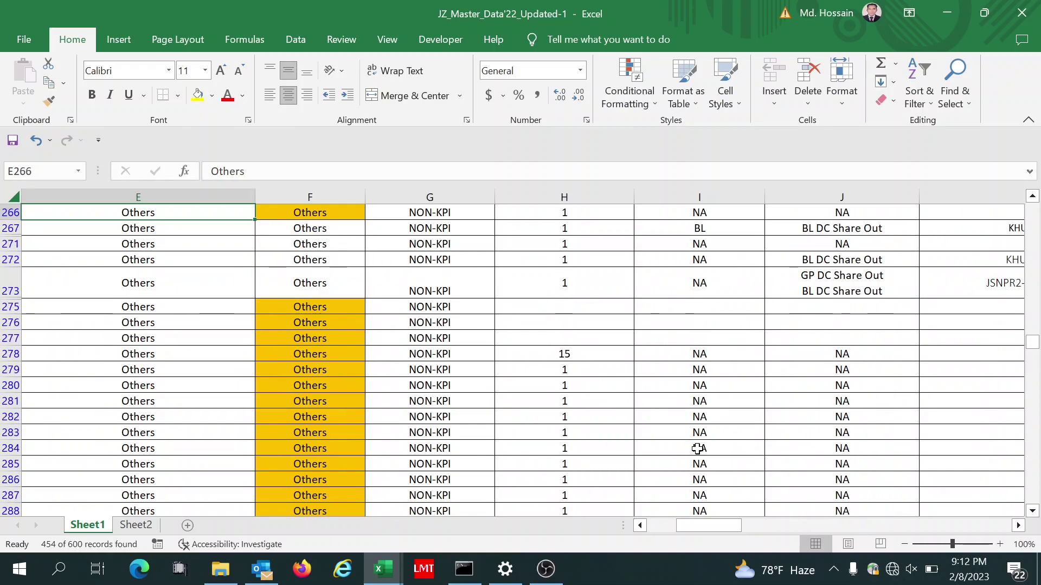
{"action": "key", "text": "Up"}
{"action": "key", "text": "Up"}
{"action": "key", "text": "Up"}
{"action": "key", "text": "Up"}
{"action": "key", "text": "Up"}
{"action": "key", "text": "Up"}
{"action": "key", "text": "Up"}
{"action": "key", "text": "Up"}
{"action": "key", "text": "Up"}
{"action": "key", "text": "Up"}
{"action": "key", "text": "Up"}
{"action": "key", "text": "Up"}
{"action": "key", "text": "Up"}
{"action": "key", "text": "Up"}
{"action": "key", "text": "Up"}
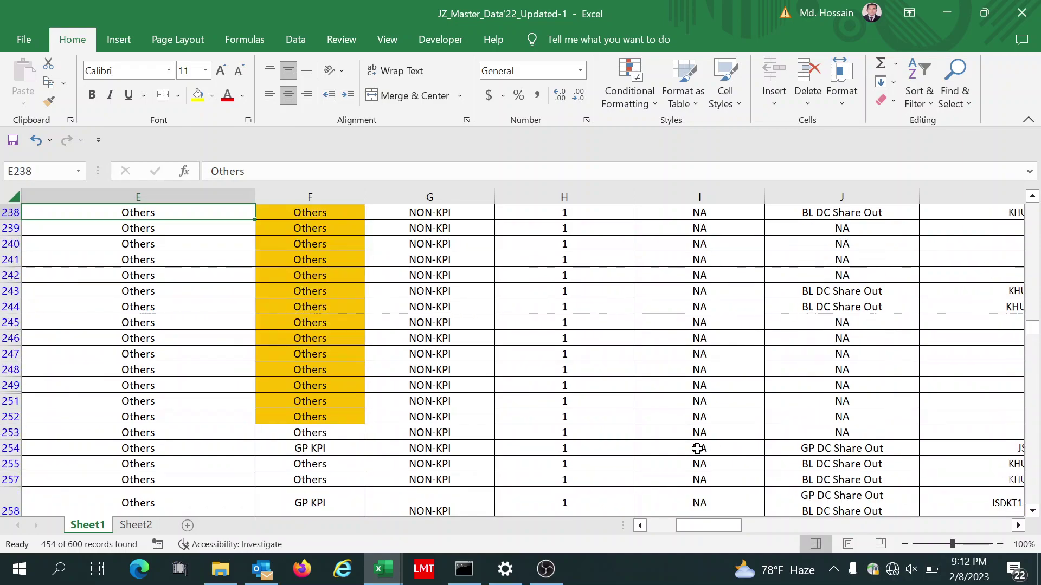
{"action": "key", "text": "Up"}
{"action": "key", "text": "Up"}
{"action": "key", "text": "Up"}
{"action": "key", "text": "Up"}
{"action": "key", "text": "Up"}
{"action": "key", "text": "Up"}
{"action": "key", "text": "Up"}
{"action": "key", "text": "Up"}
{"action": "key", "text": "Up"}
{"action": "key", "text": "Up"}
{"action": "key", "text": "Up"}
{"action": "key", "text": "Up"}
{"action": "key", "text": "Up"}
{"action": "key", "text": "Up"}
{"action": "key", "text": "Up"}
{"action": "key", "text": "Up"}
{"action": "key", "text": "Up"}
{"action": "key", "text": "Up"}
{"action": "key", "text": "Up"}
{"action": "key", "text": "Up"}
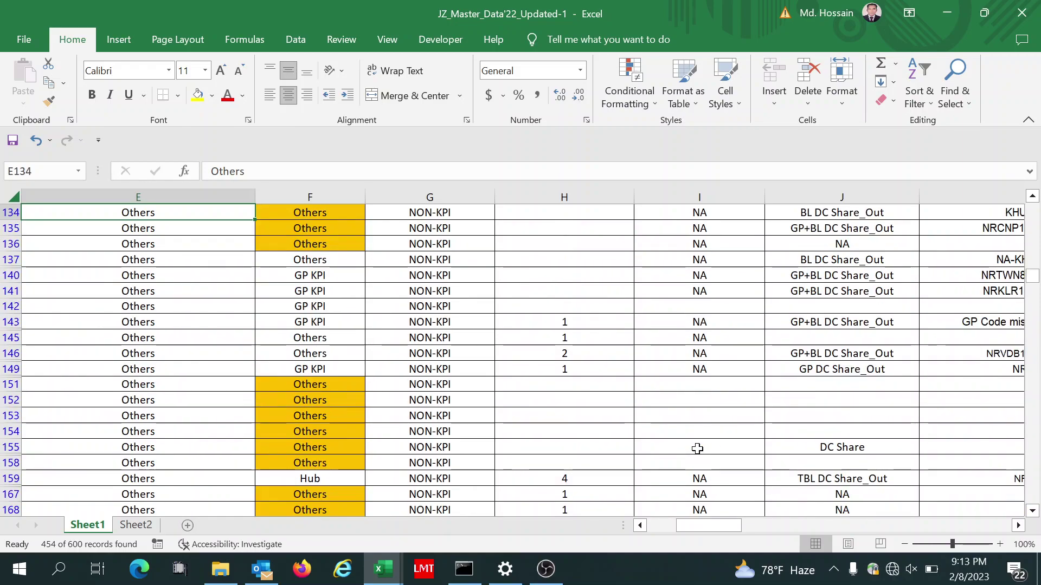
Step: Examine the site records in columns E through J, working upward from row 134 to the header row
{"action": "key", "text": "Up"}
{"action": "key", "text": "Up"}
{"action": "key", "text": "Up"}
{"action": "key", "text": "Up"}
{"action": "key", "text": "Up"}
{"action": "key", "text": "Up"}
{"action": "key", "text": "Up"}
{"action": "key", "text": "Up"}
{"action": "key", "text": "Up"}
{"action": "key", "text": "Up"}
{"action": "key", "text": "Up"}
{"action": "key", "text": "Up"}
{"action": "key", "text": "Up"}
{"action": "key", "text": "Up"}
{"action": "key", "text": "Up"}
{"action": "key", "text": "Up"}
{"action": "key", "text": "Up"}
{"action": "key", "text": "Up"}
{"action": "key", "text": "Up"}
{"action": "key", "text": "Up"}
{"action": "key", "text": "Up"}
{"action": "key", "text": "Up"}
{"action": "key", "text": "Up"}
{"action": "key", "text": "Up"}
{"action": "key", "text": "Up"}
{"action": "key", "text": "Up"}
{"action": "key", "text": "Up"}
{"action": "key", "text": "Up"}
{"action": "key", "text": "Up"}
{"action": "key", "text": "Up"}
{"action": "key", "text": "Up"}
{"action": "key", "text": "Up"}
{"action": "key", "text": "Up"}
{"action": "key", "text": "Up"}
{"action": "key", "text": "Up"}
{"action": "key", "text": "Up"}
{"action": "key", "text": "Up"}
{"action": "key", "text": "Up"}
{"action": "key", "text": "Up"}
{"action": "key", "text": "Up"}
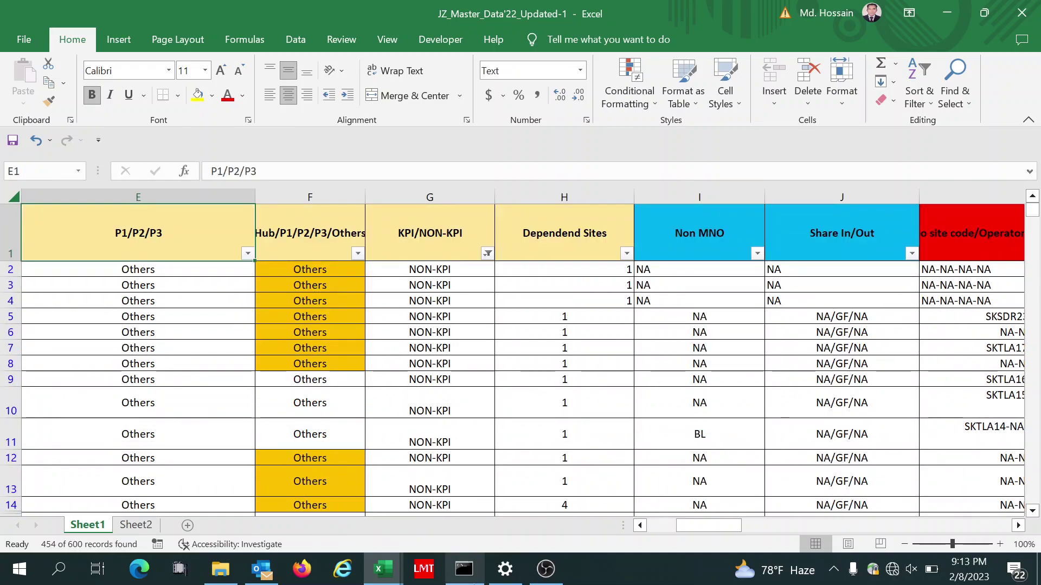
Step: Go back to the Site Code column and select it whole to check the count of filtered records
{"action": "left_click", "coordinate": [113, 330]}
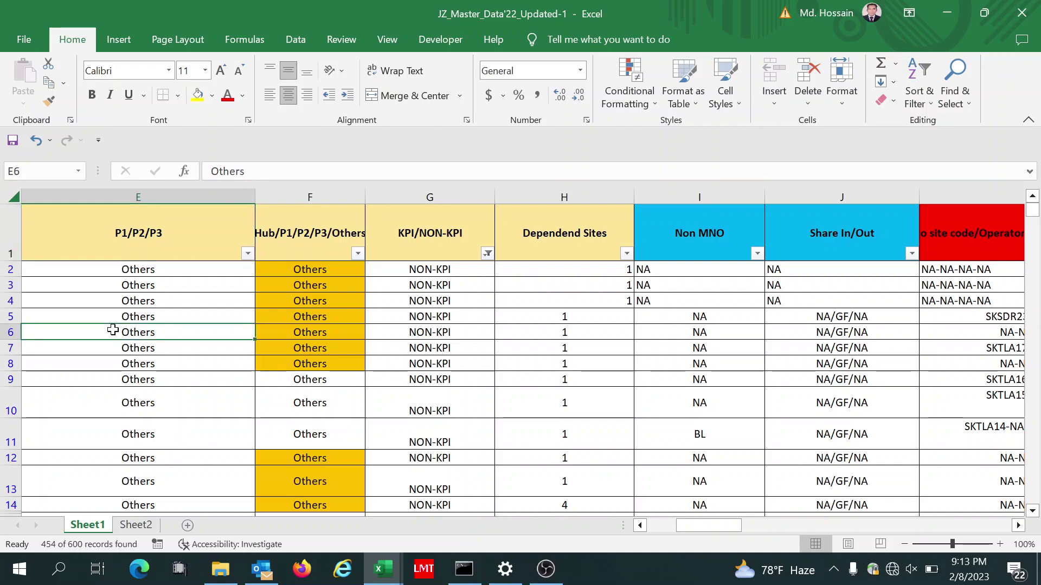
{"action": "key", "text": "Left"}
{"action": "key", "text": "Left"}
{"action": "key", "text": "Left"}
{"action": "key", "text": "Left"}
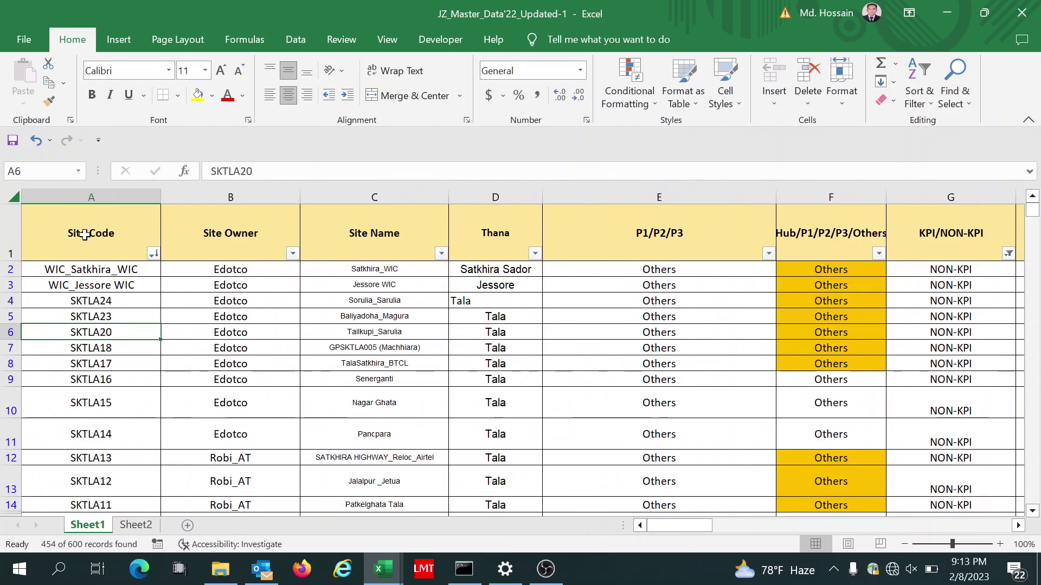
{"action": "left_click", "coordinate": [71, 194]}
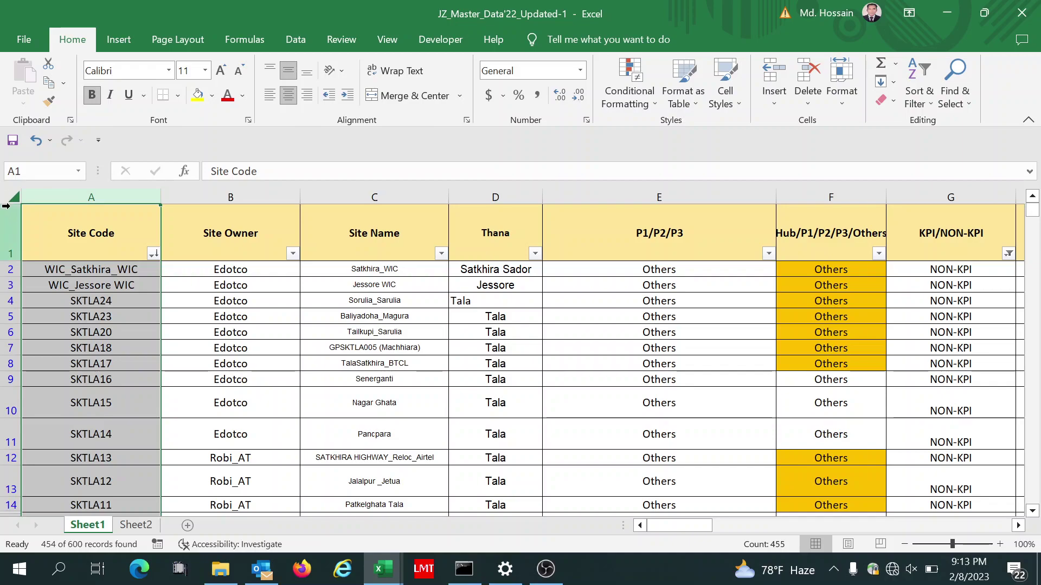
Step: Clear the filter on the header row to show all sites, and select the Site Code column to check its count
{"action": "left_click", "coordinate": [3, 222]}
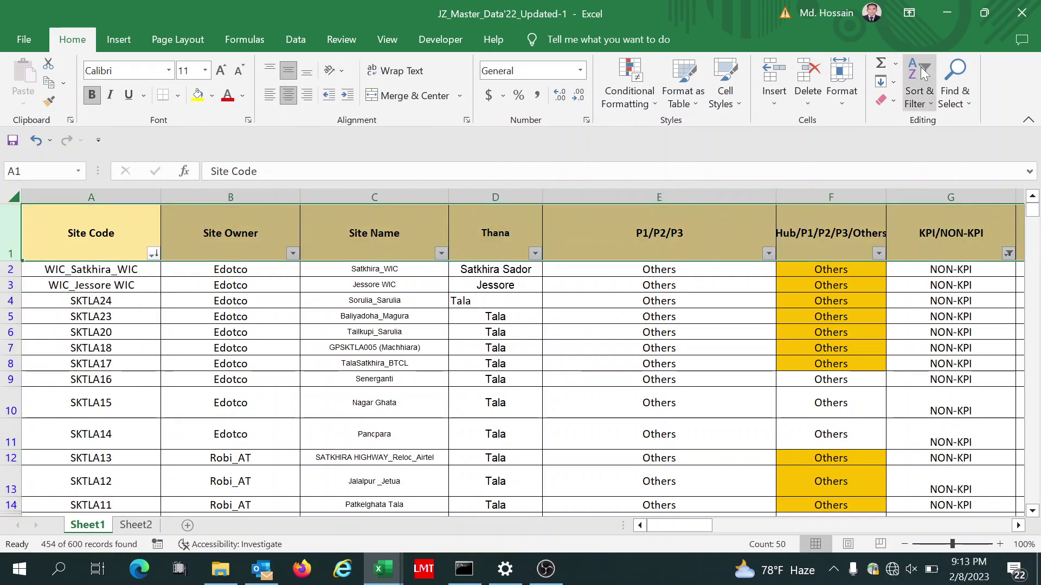
{"action": "left_click", "coordinate": [934, 104]}
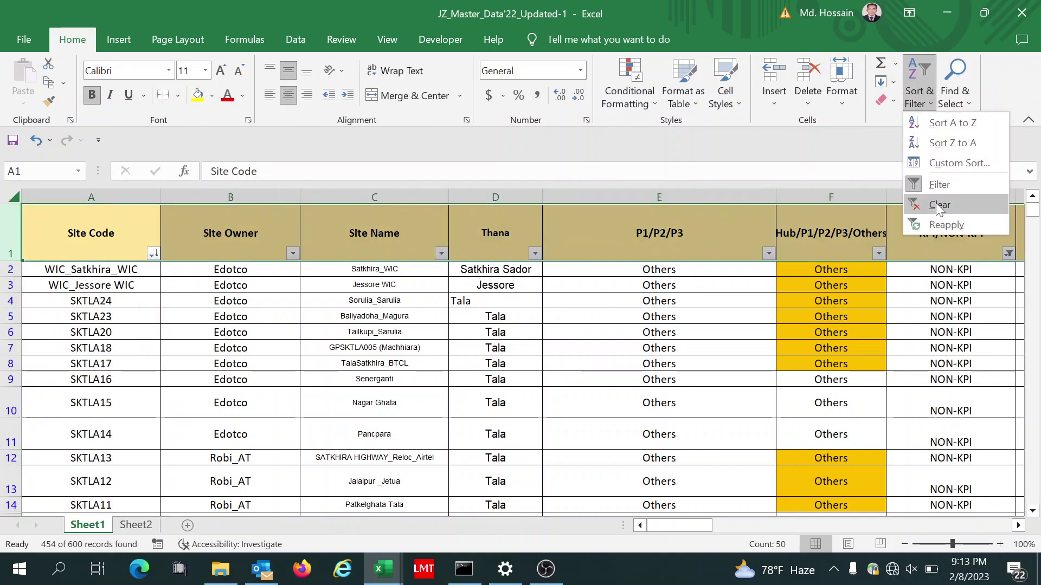
{"action": "left_click", "coordinate": [936, 203]}
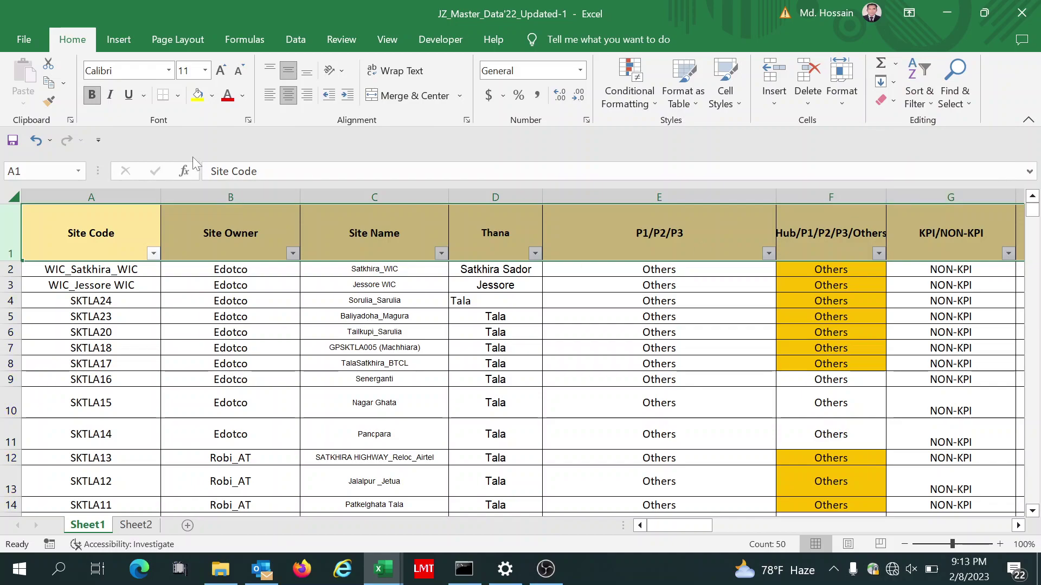
{"action": "left_click", "coordinate": [89, 194]}
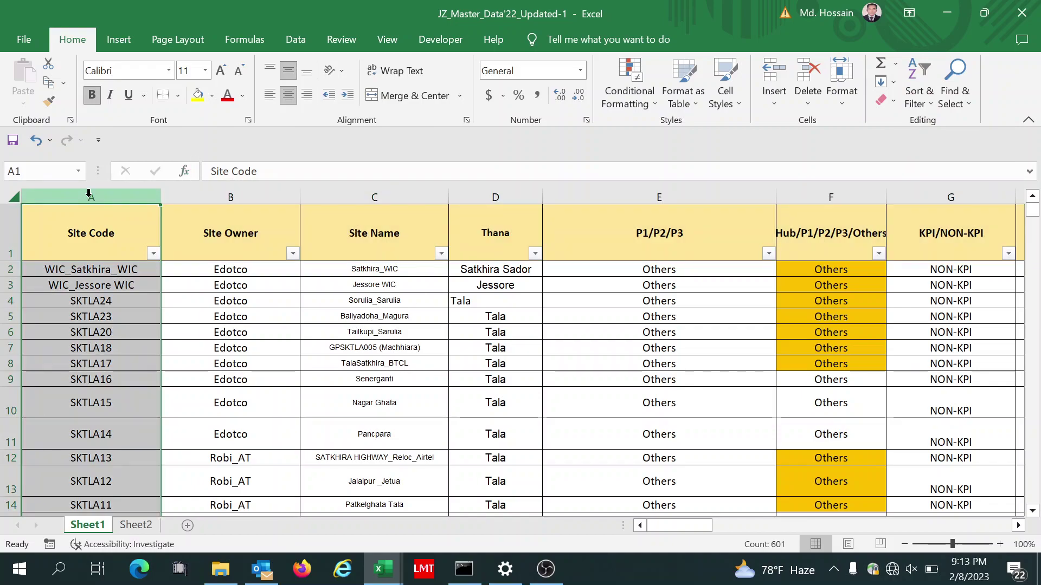
Step: Review the row 8 record across its columns, from Site Name in column C to Security Gurd (Mobile#) in column AR
{"action": "left_click", "coordinate": [313, 364]}
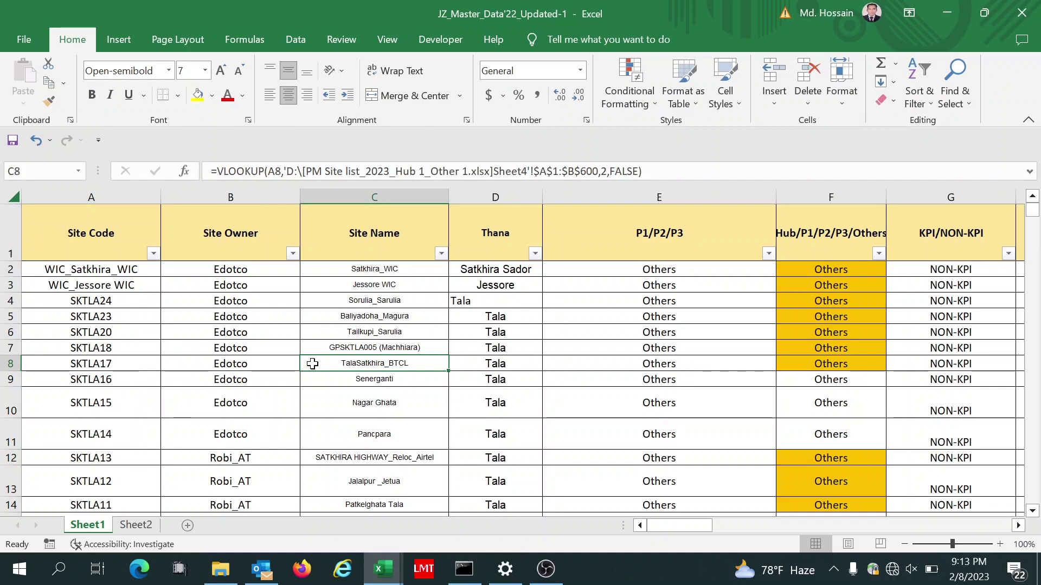
{"action": "key", "text": "Right"}
{"action": "key", "text": "Right"}
{"action": "key", "text": "Right"}
{"action": "key", "text": "Right"}
{"action": "key", "text": "Right"}
{"action": "key", "text": "Right"}
{"action": "key", "text": "Right"}
{"action": "key", "text": "Right"}
{"action": "key", "text": "Right"}
{"action": "key", "text": "Right"}
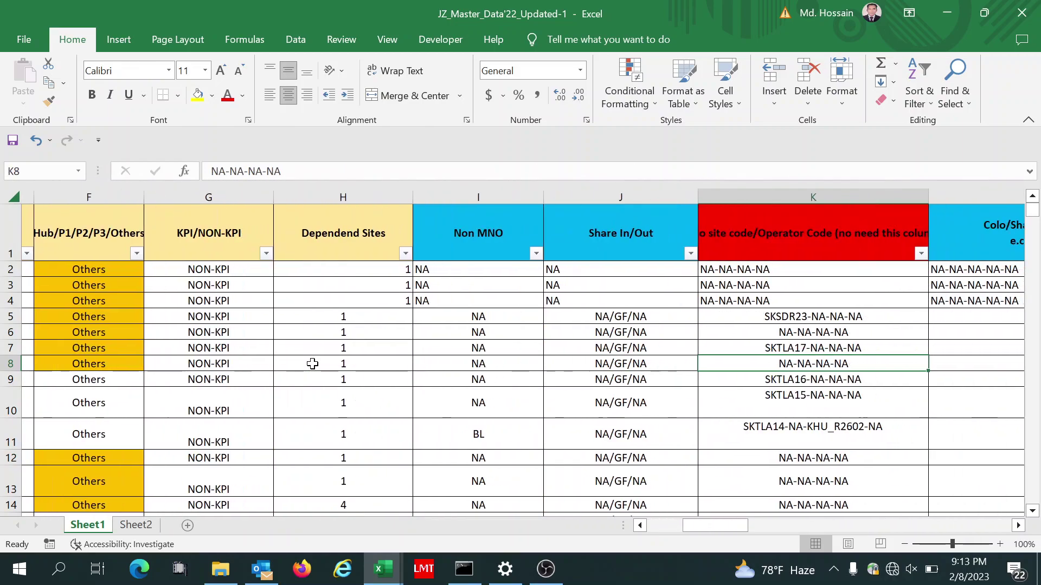
{"action": "key", "text": "Right"}
{"action": "key", "text": "Right"}
{"action": "key", "text": "Right"}
{"action": "key", "text": "Right"}
{"action": "key", "text": "Right"}
{"action": "key", "text": "Right"}
{"action": "key", "text": "Right"}
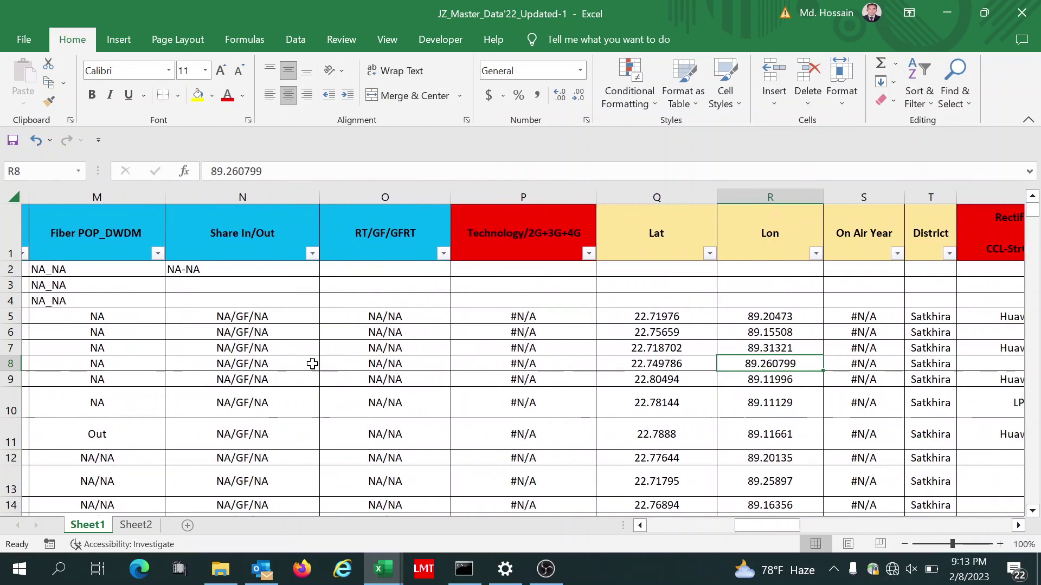
{"action": "key", "text": "Right"}
{"action": "key", "text": "Right"}
{"action": "key", "text": "Right"}
{"action": "key", "text": "Right"}
{"action": "key", "text": "Right"}
{"action": "key", "text": "Right"}
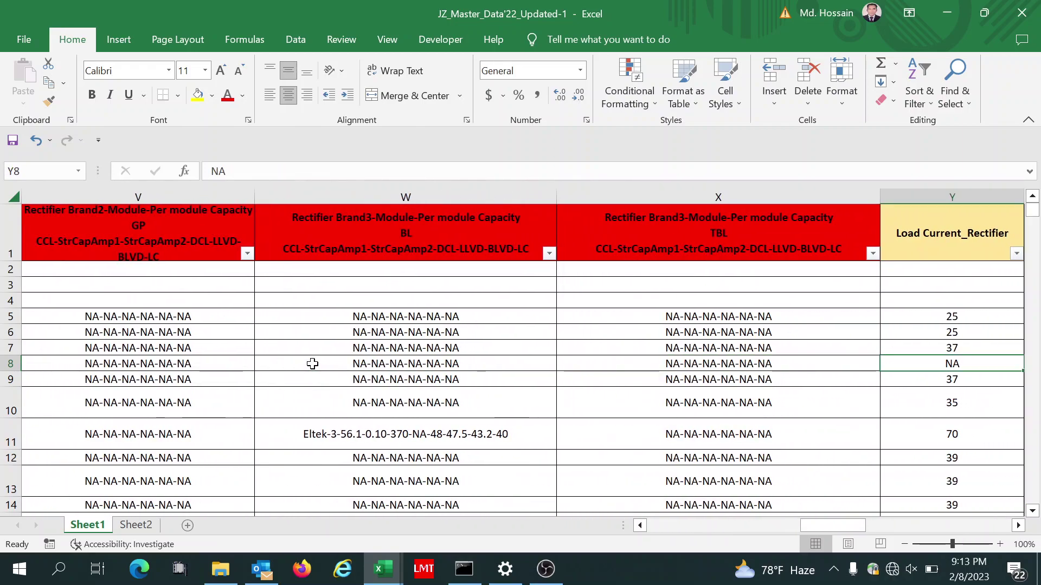
{"action": "key", "text": "Right"}
{"action": "key", "text": "Right"}
{"action": "key", "text": "Right"}
{"action": "key", "text": "Right"}
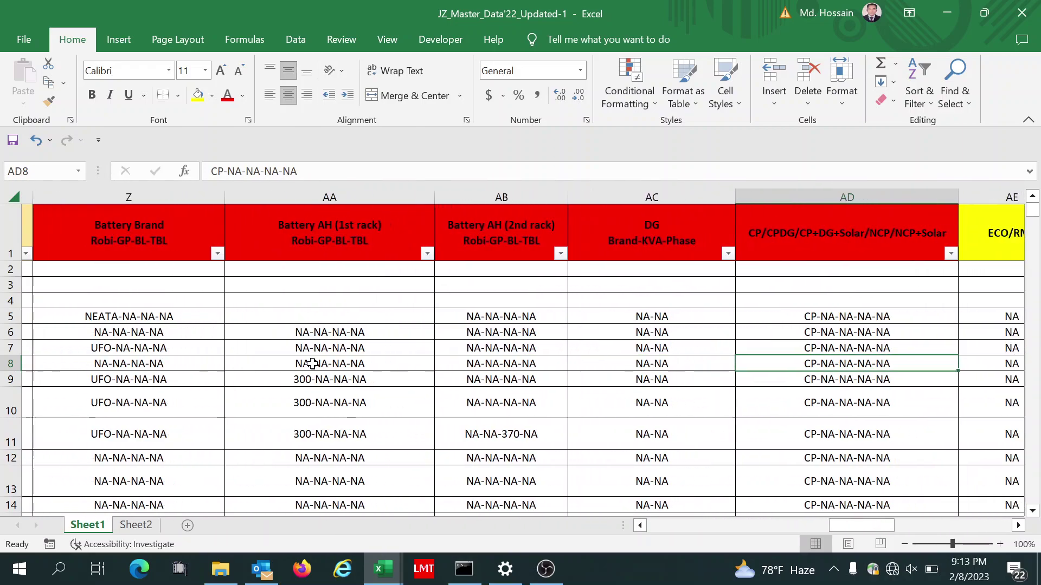
{"action": "key", "text": "Right"}
{"action": "key", "text": "Right"}
{"action": "key", "text": "Right"}
{"action": "key", "text": "Right"}
{"action": "key", "text": "Right"}
{"action": "key", "text": "Right"}
{"action": "key", "text": "Right"}
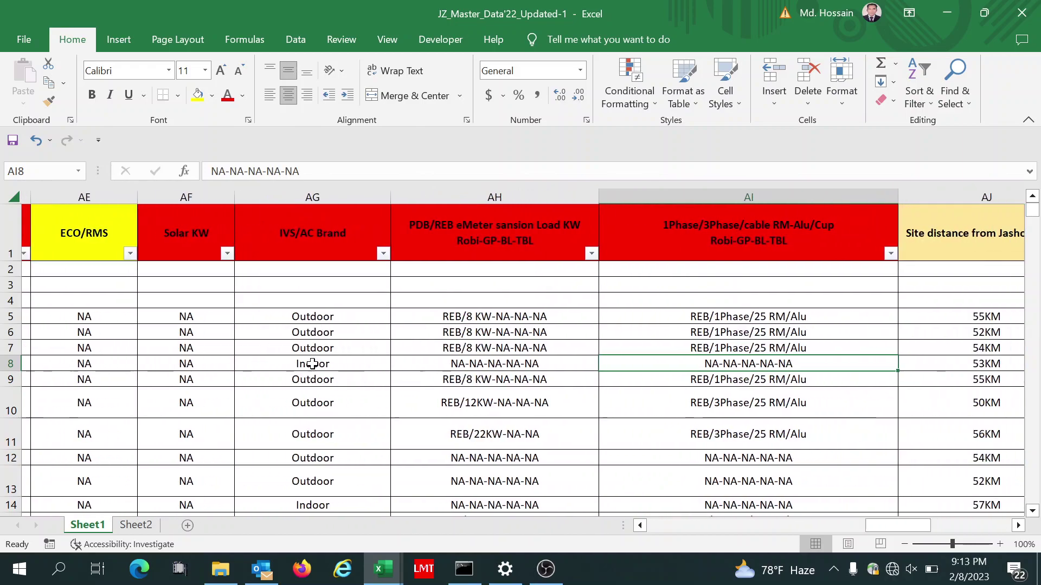
{"action": "key", "text": "Right"}
{"action": "key", "text": "Right"}
{"action": "key", "text": "Right"}
{"action": "key", "text": "Right"}
{"action": "key", "text": "Right"}
{"action": "key", "text": "Right"}
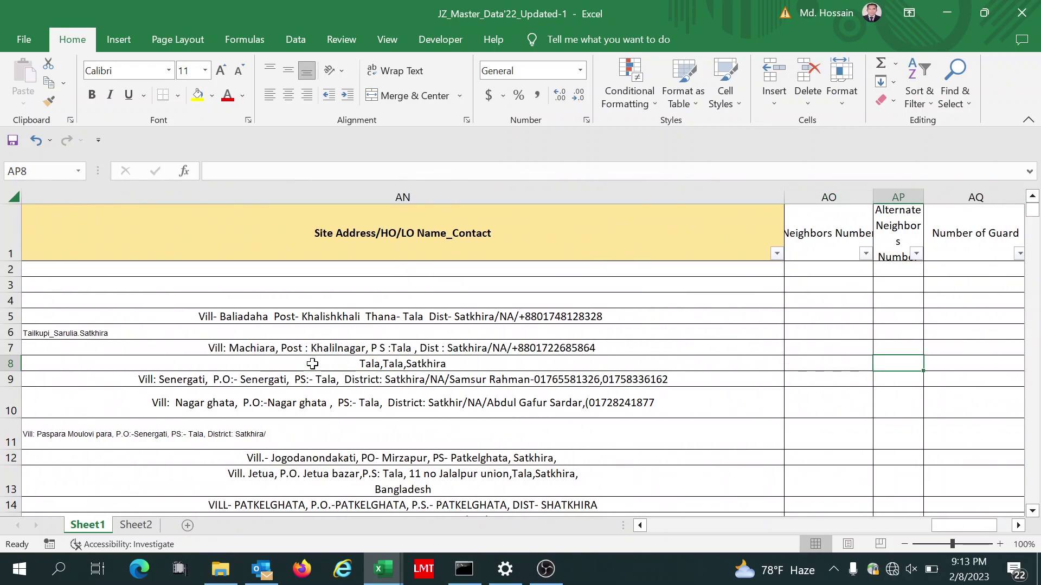
{"action": "key", "text": "Right"}
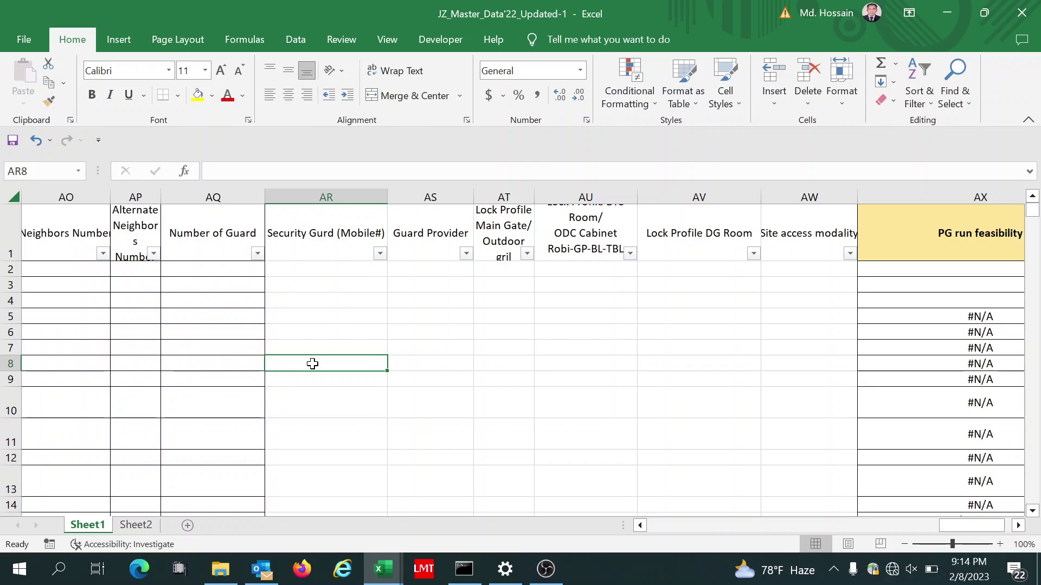
{"action": "type", "text": "SS"}
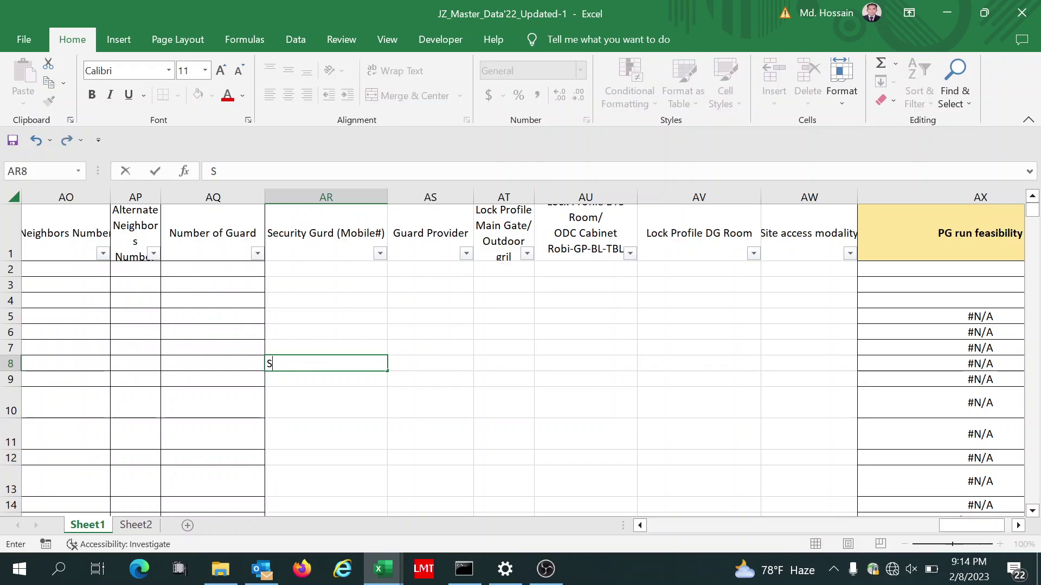
{"action": "key", "text": "BackSpace"}
{"action": "key", "text": "BackSpace"}
{"action": "key", "text": "Escape"}
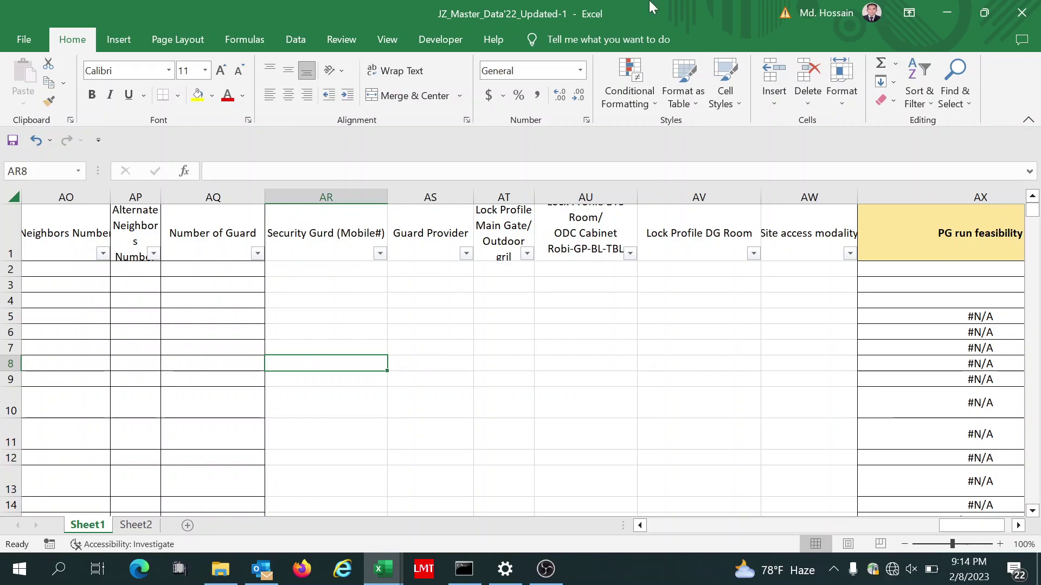
Step: Switch to the KPI Site List_Y2023 workbook and open its Summary sheet
{"action": "left_click", "coordinate": [1000, 17]}
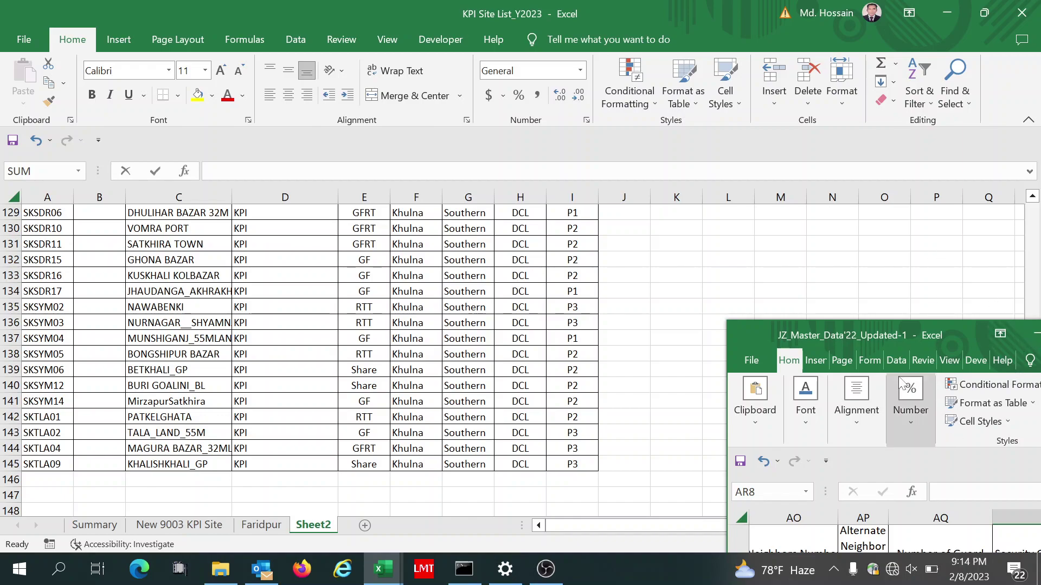
{"action": "left_click", "coordinate": [595, 476]}
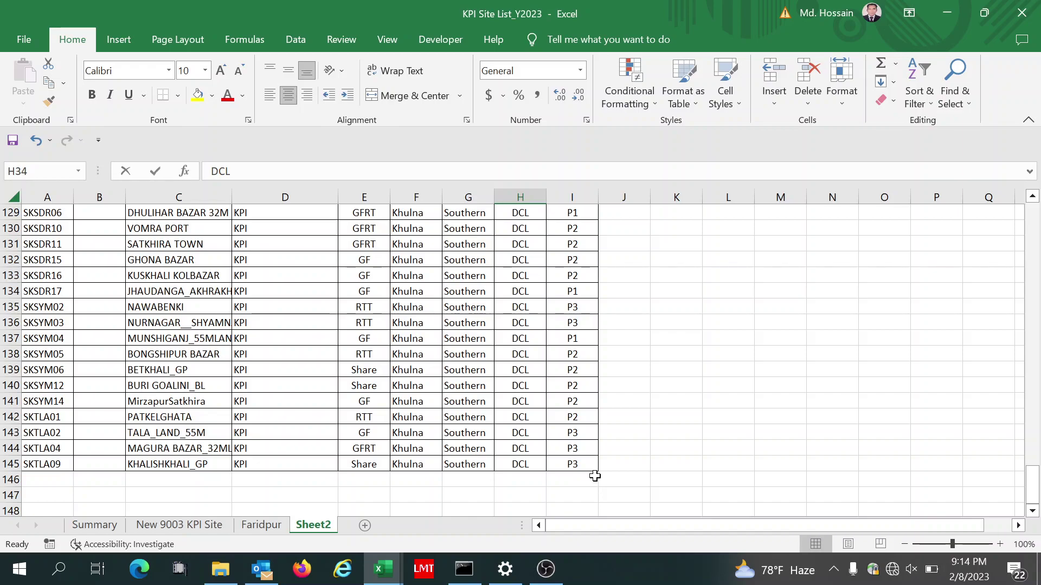
{"action": "left_click", "coordinate": [94, 526]}
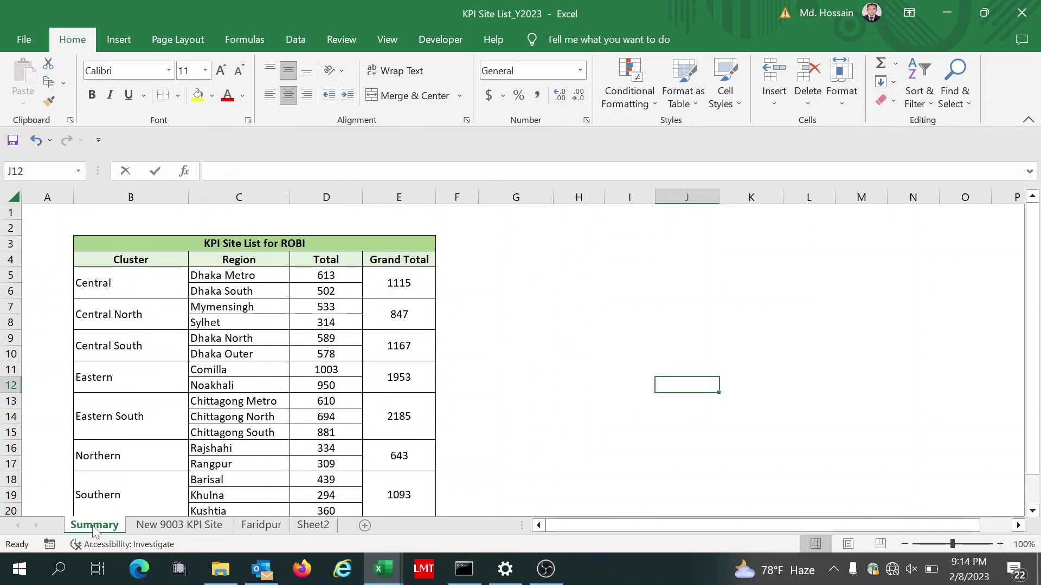